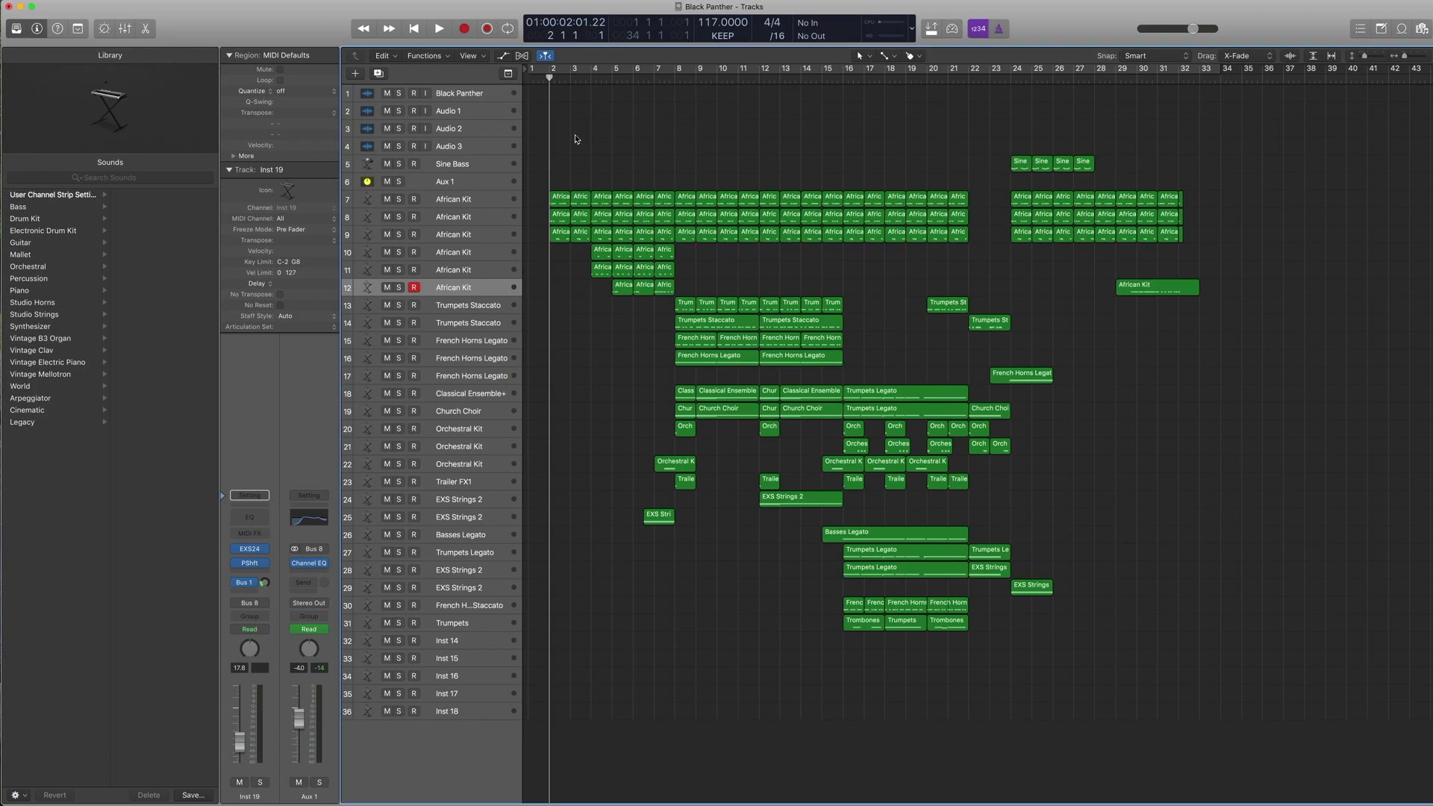
Play the arrangement, select track 7's African Kit regions and browse Library World › African sounds.
{"action": "key", "text": "space"}
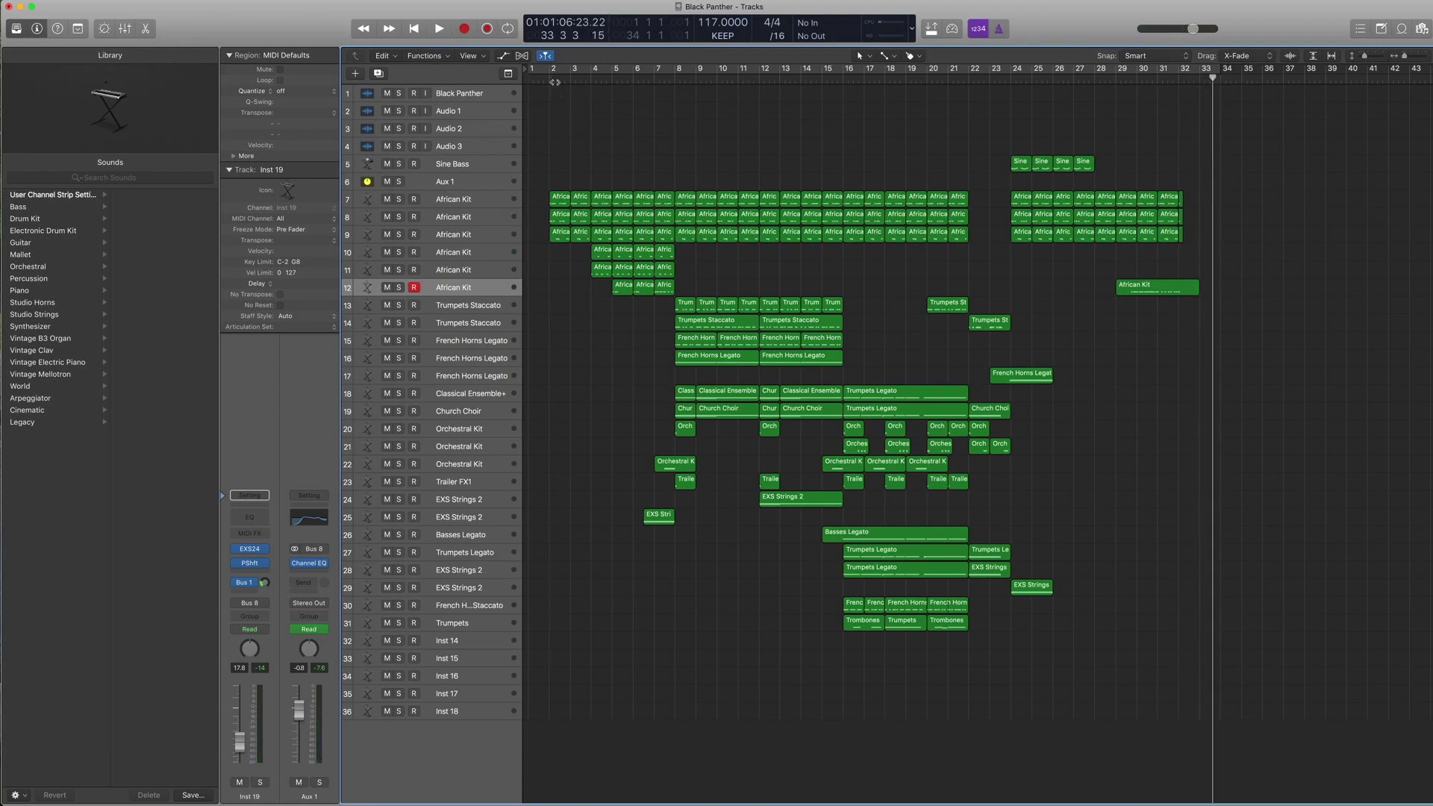
{"action": "left_click", "coordinate": [552, 80]}
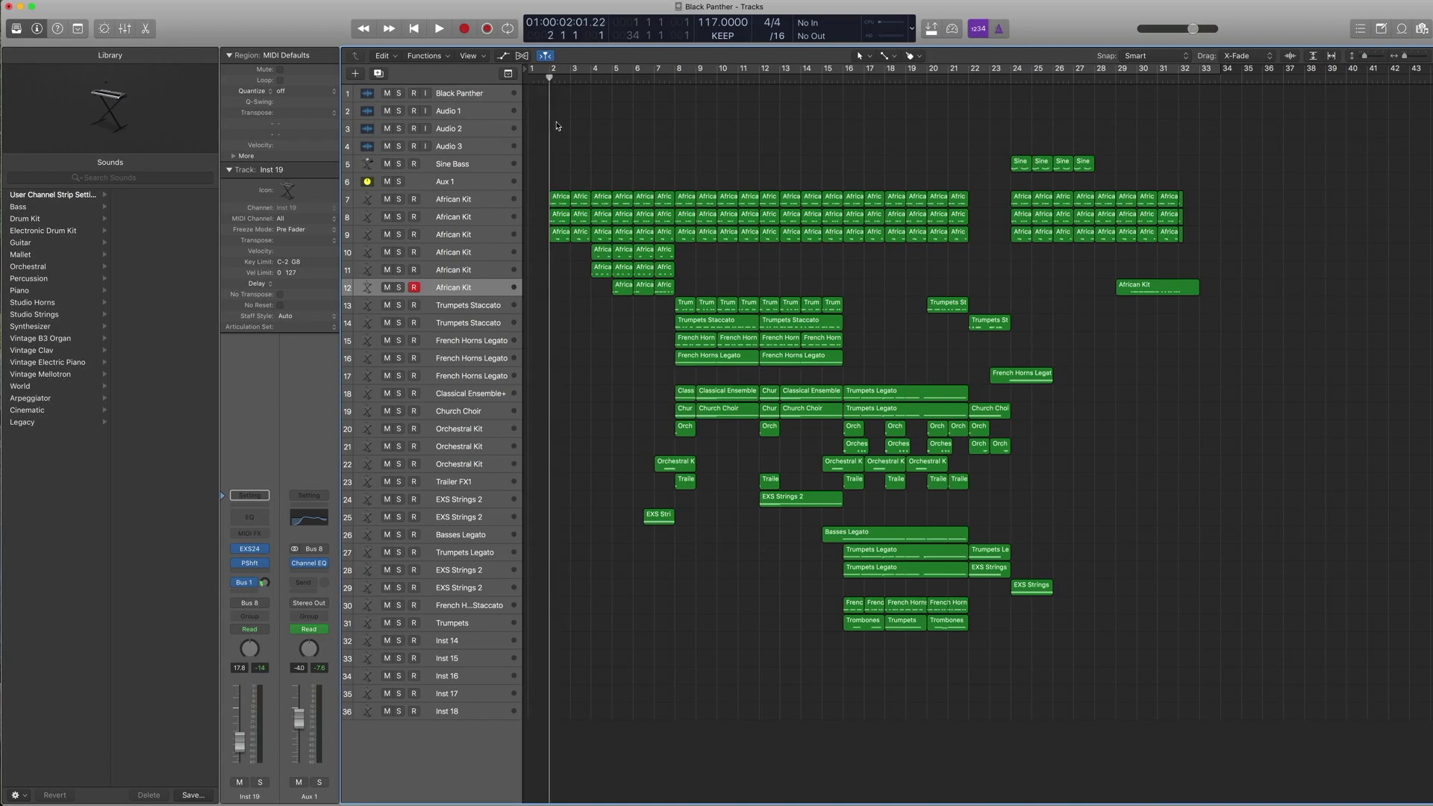
{"action": "left_click", "coordinate": [570, 201]}
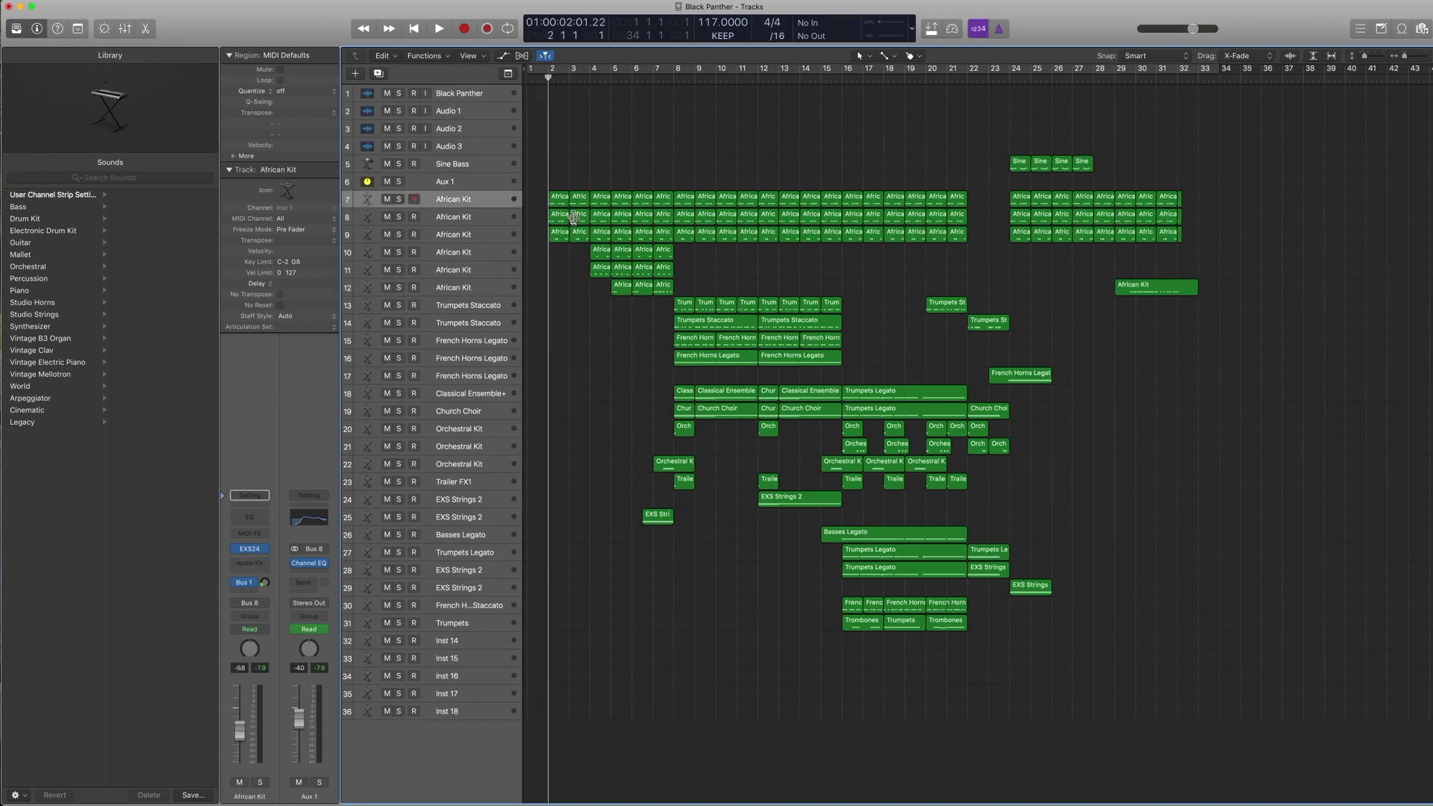
{"action": "left_click", "coordinate": [512, 195]}
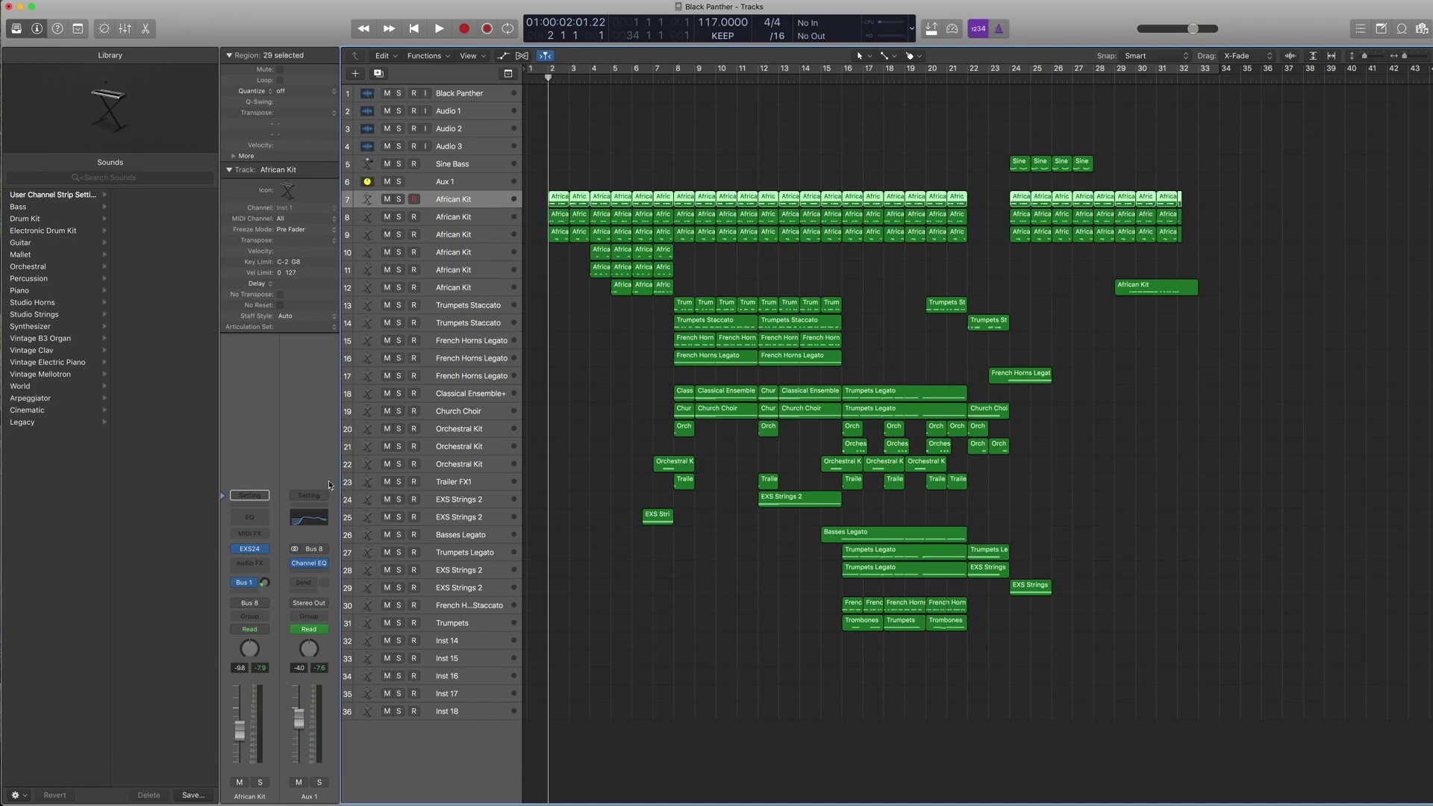
{"action": "left_click", "coordinate": [226, 551]}
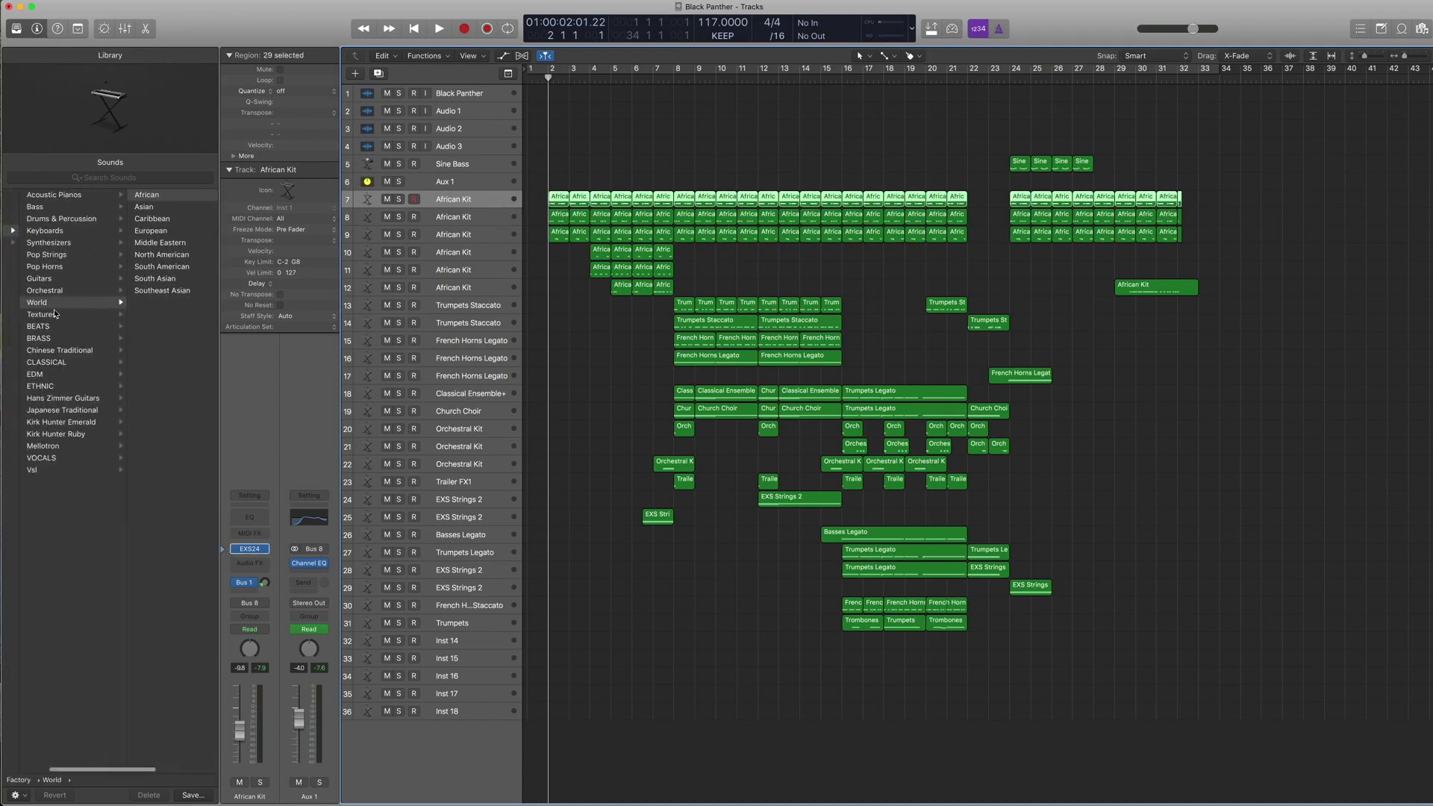
{"action": "left_click", "coordinate": [36, 304]}
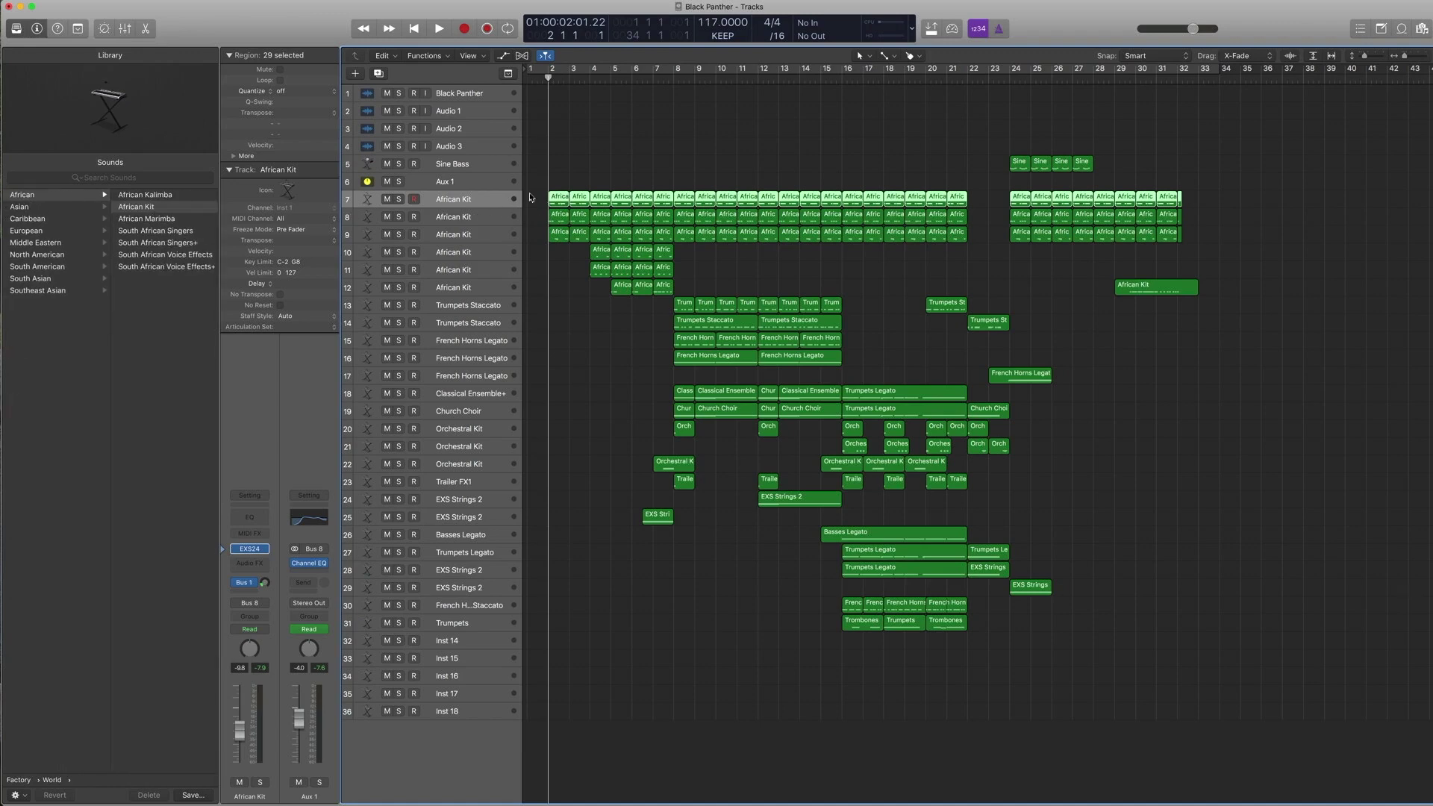
Open the African Kit notes in the Piano Roll and audition track 7 and track 8's opening regions.
{"action": "double_click", "coordinate": [556, 197]}
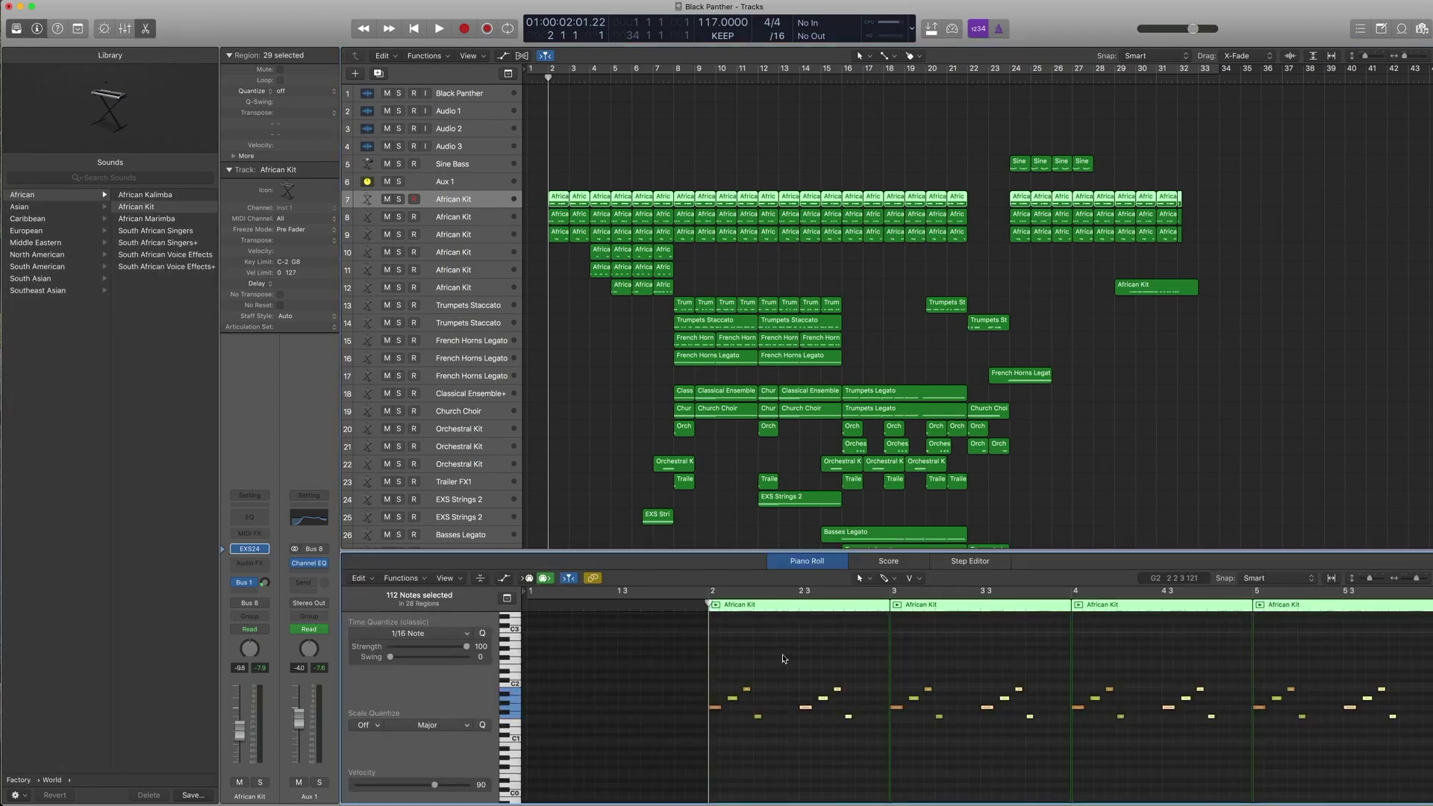
{"action": "key", "text": "space"}
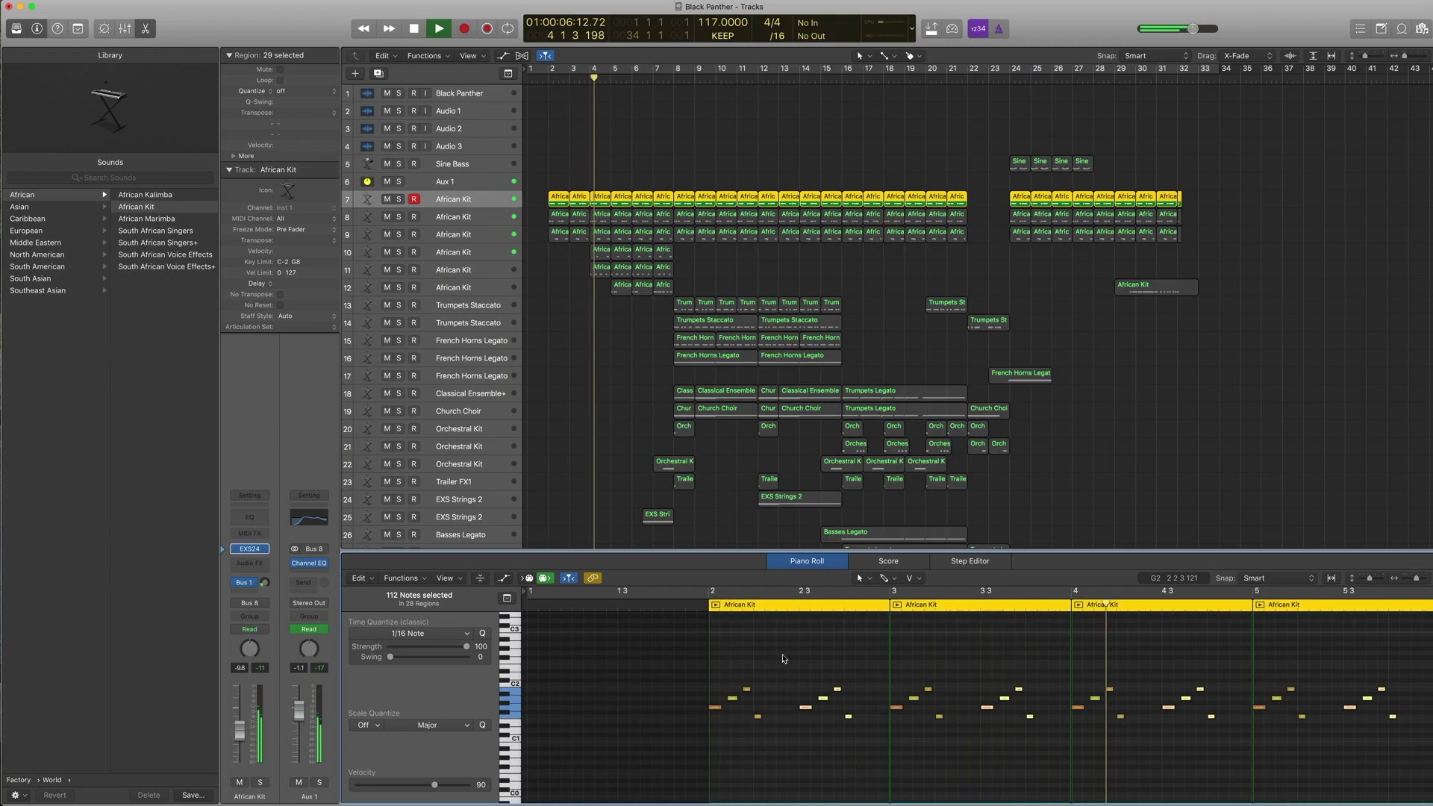
{"action": "key", "text": "space"}
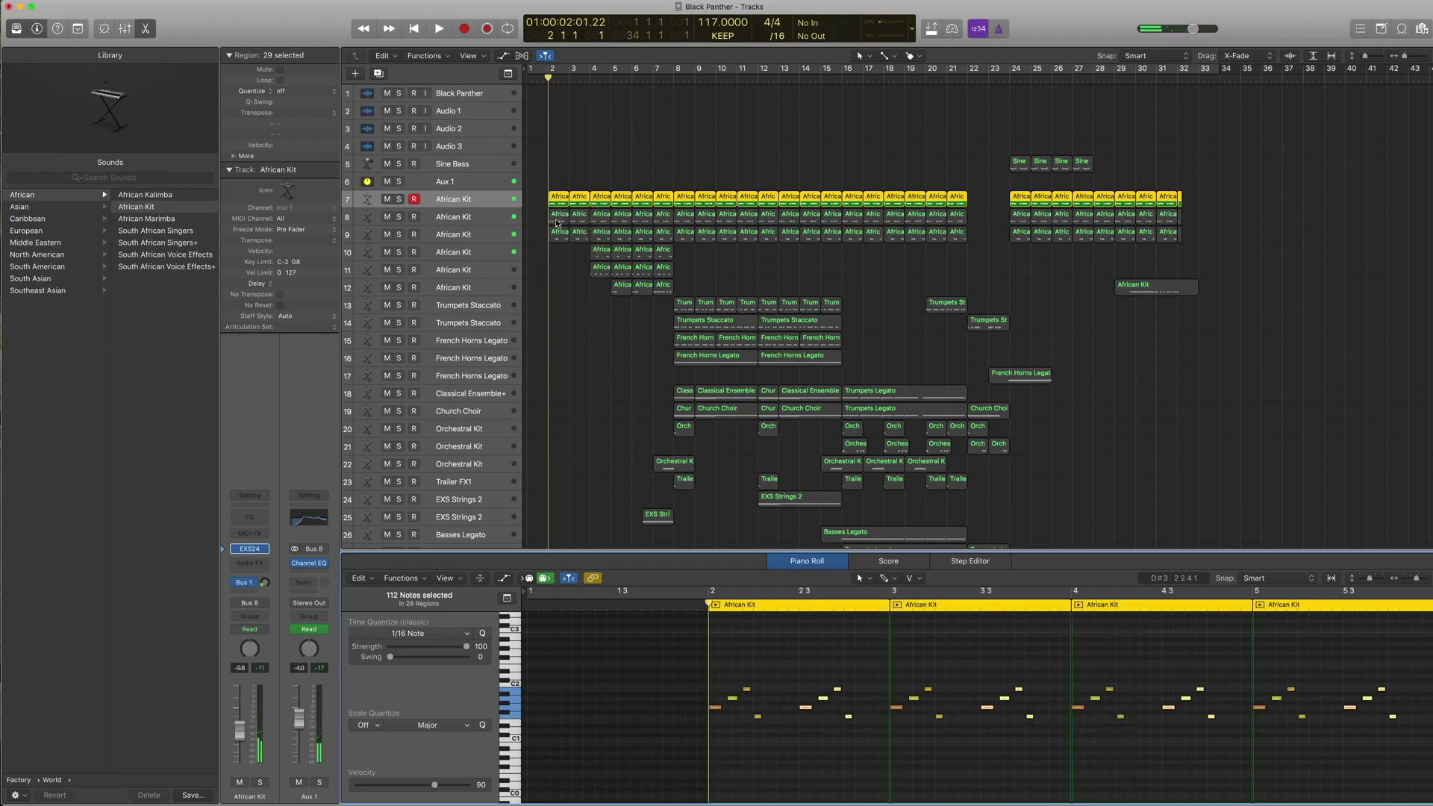
{"action": "left_click", "coordinate": [556, 221]}
{"action": "key", "text": "space"}
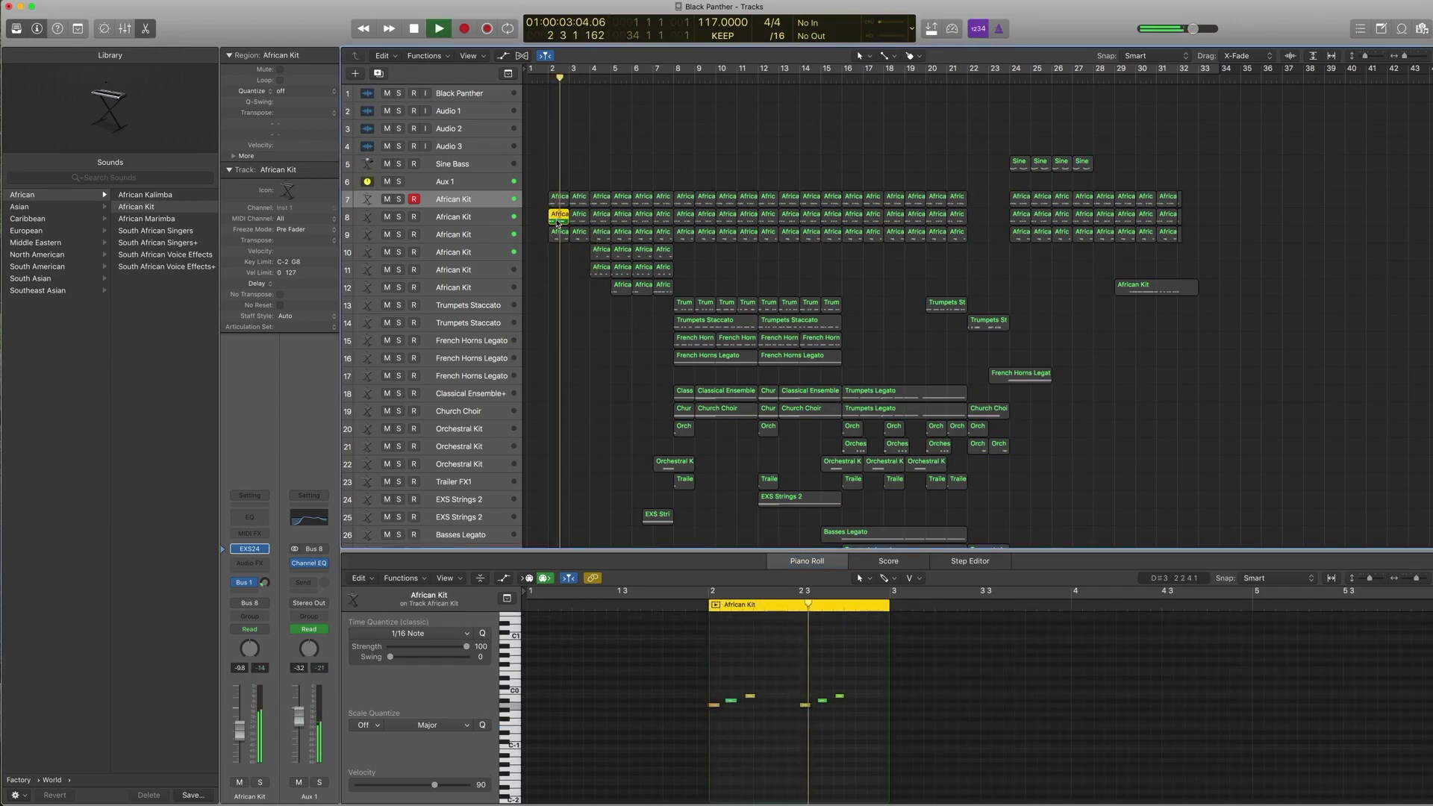
{"action": "key", "text": "space"}
{"action": "left_click", "coordinate": [560, 201], "text": "shift"}
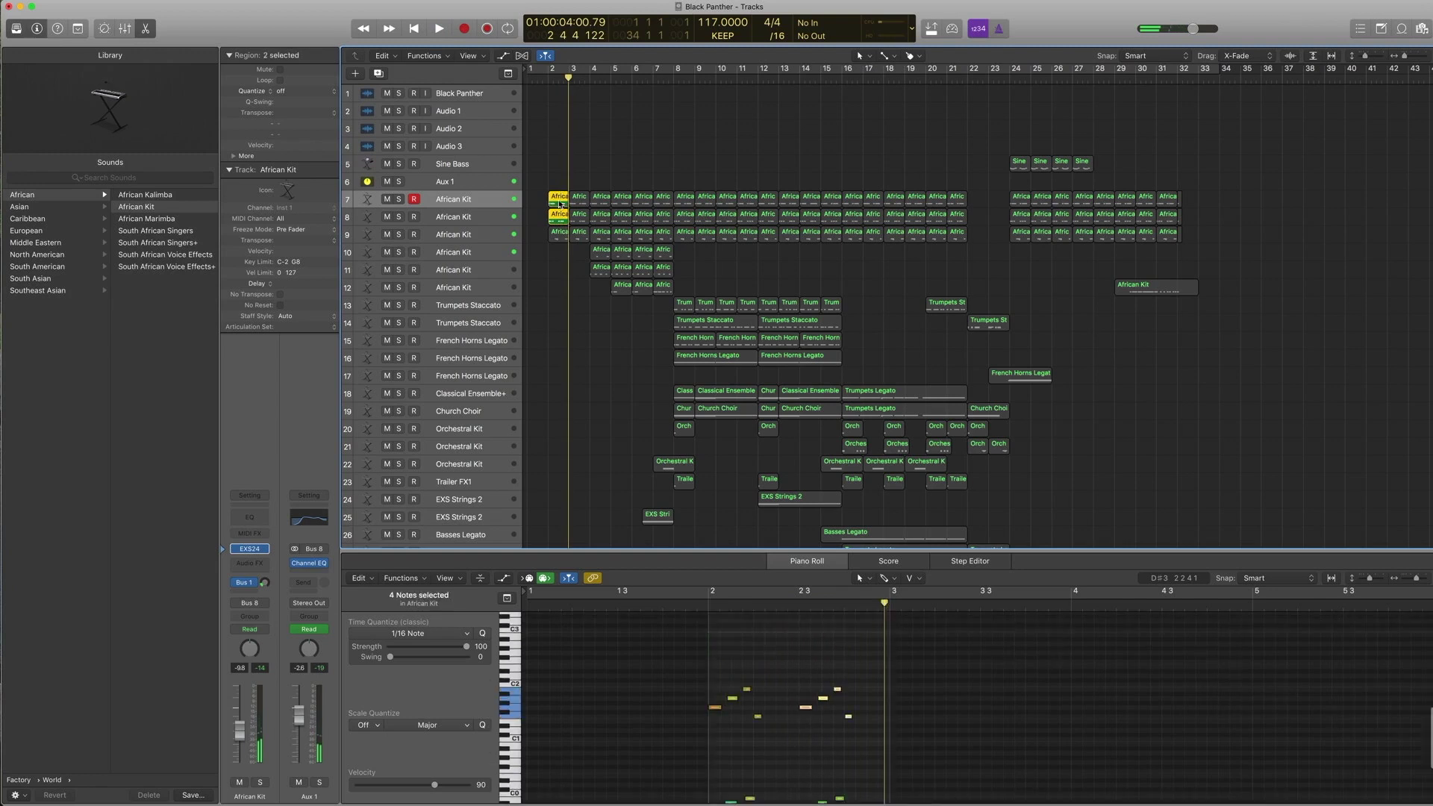
{"action": "scroll", "coordinate": [805, 704], "scroll_direction": "down", "scroll_amount": 2}
{"action": "key", "text": "space"}
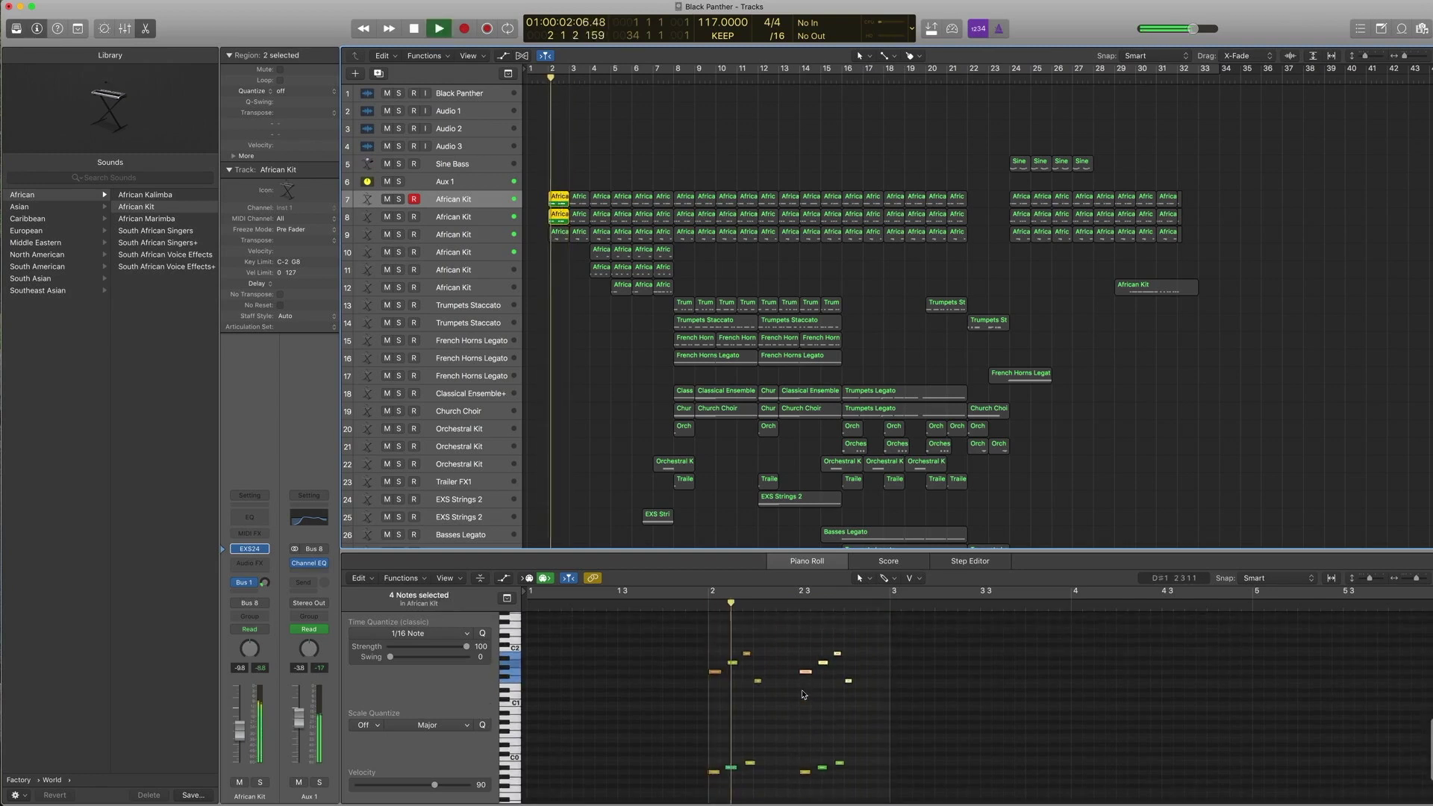
{"action": "key", "text": "space"}
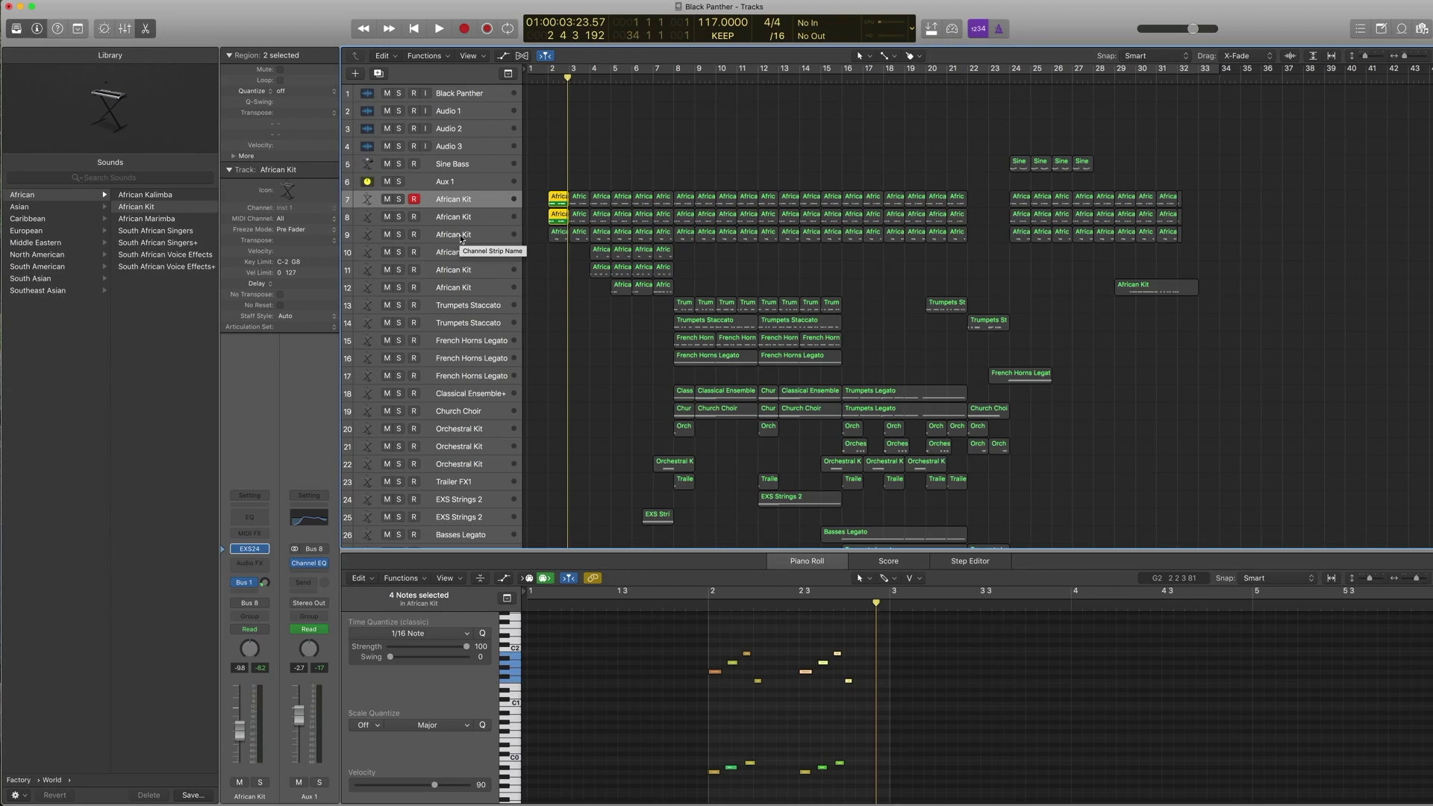
Audition track 9, then play the bar 2 regions of tracks 7–9 together soloed.
{"action": "left_click", "coordinate": [461, 239]}
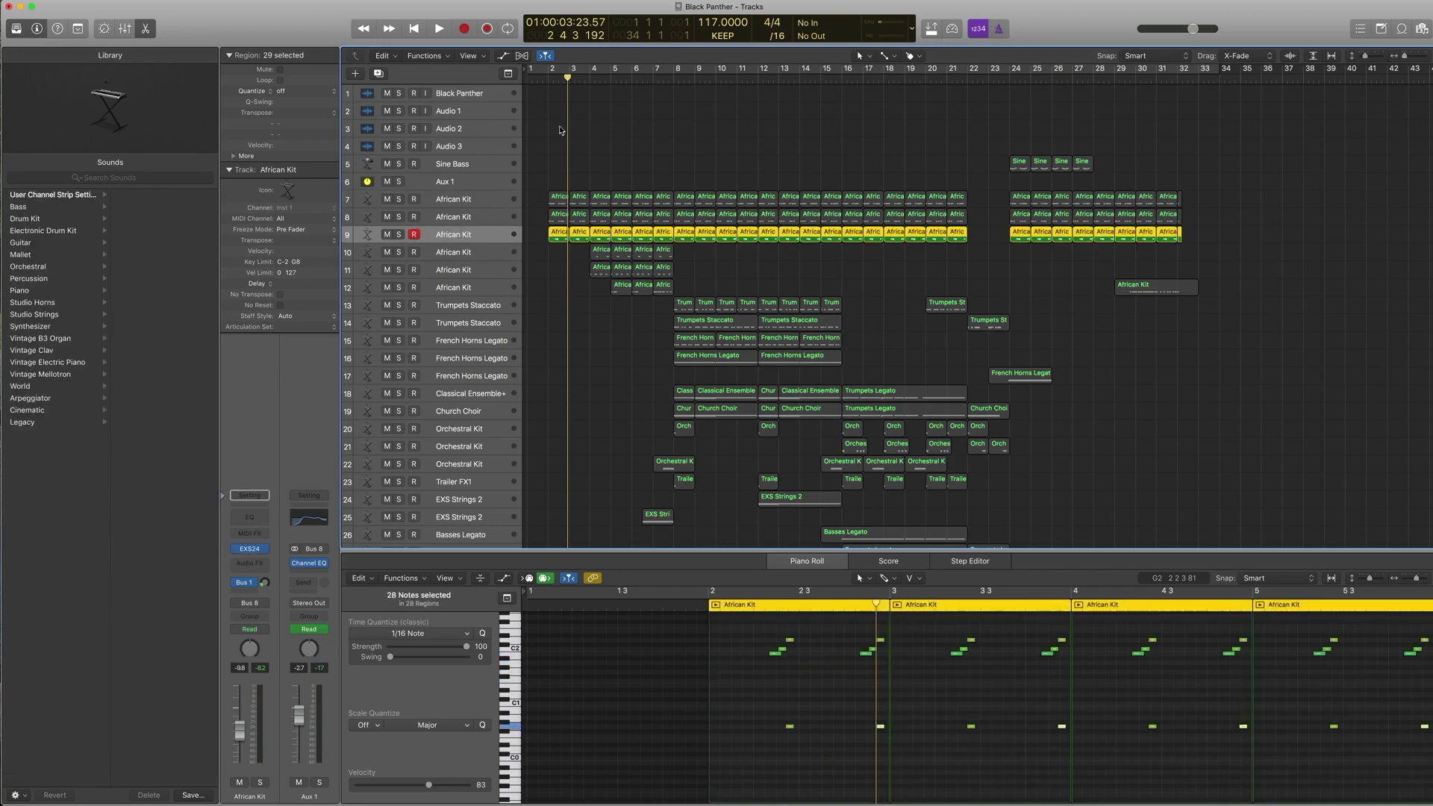
{"action": "key", "text": "space"}
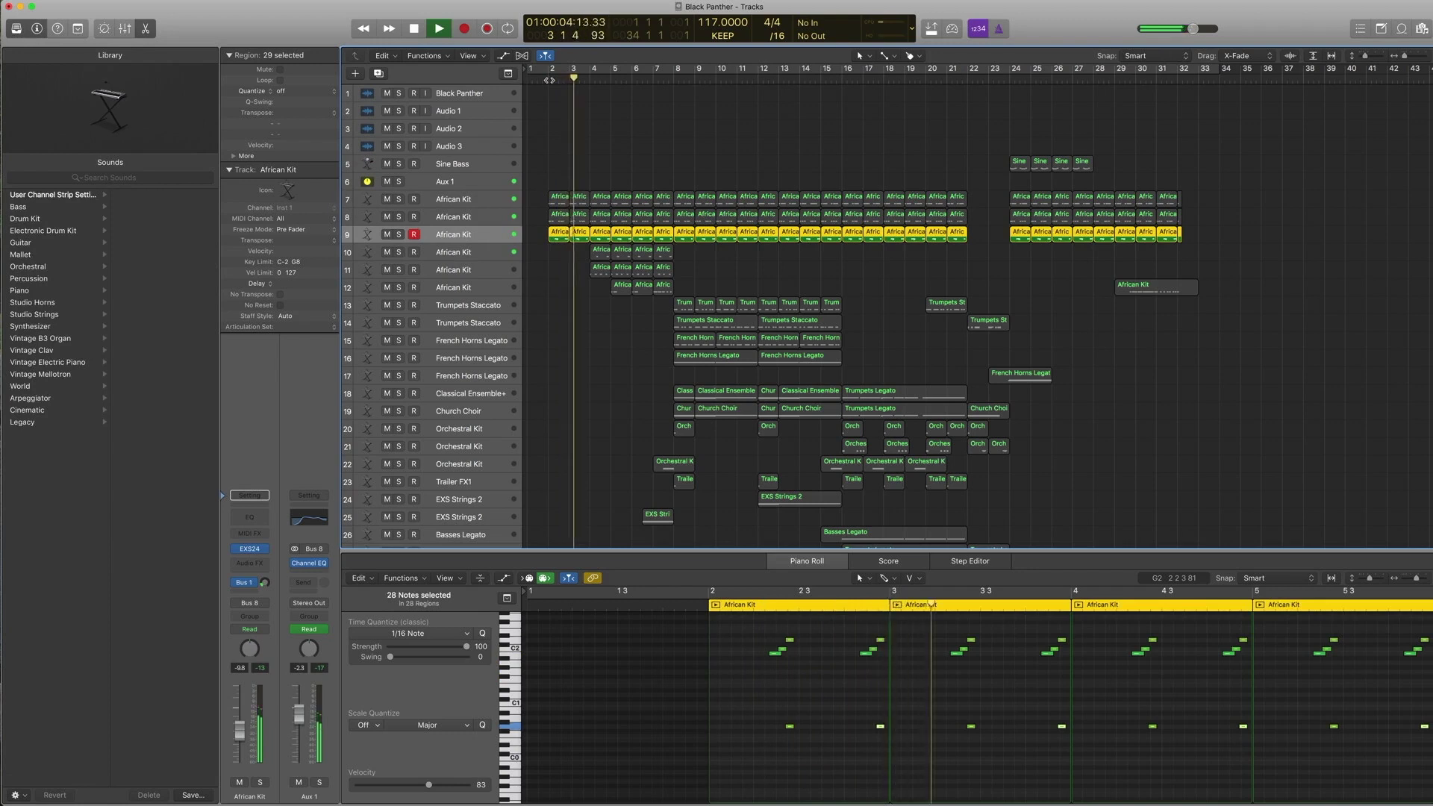
{"action": "key", "text": "space"}
{"action": "left_click_drag", "start_coordinate": [556, 179], "coordinate": [561, 237]}
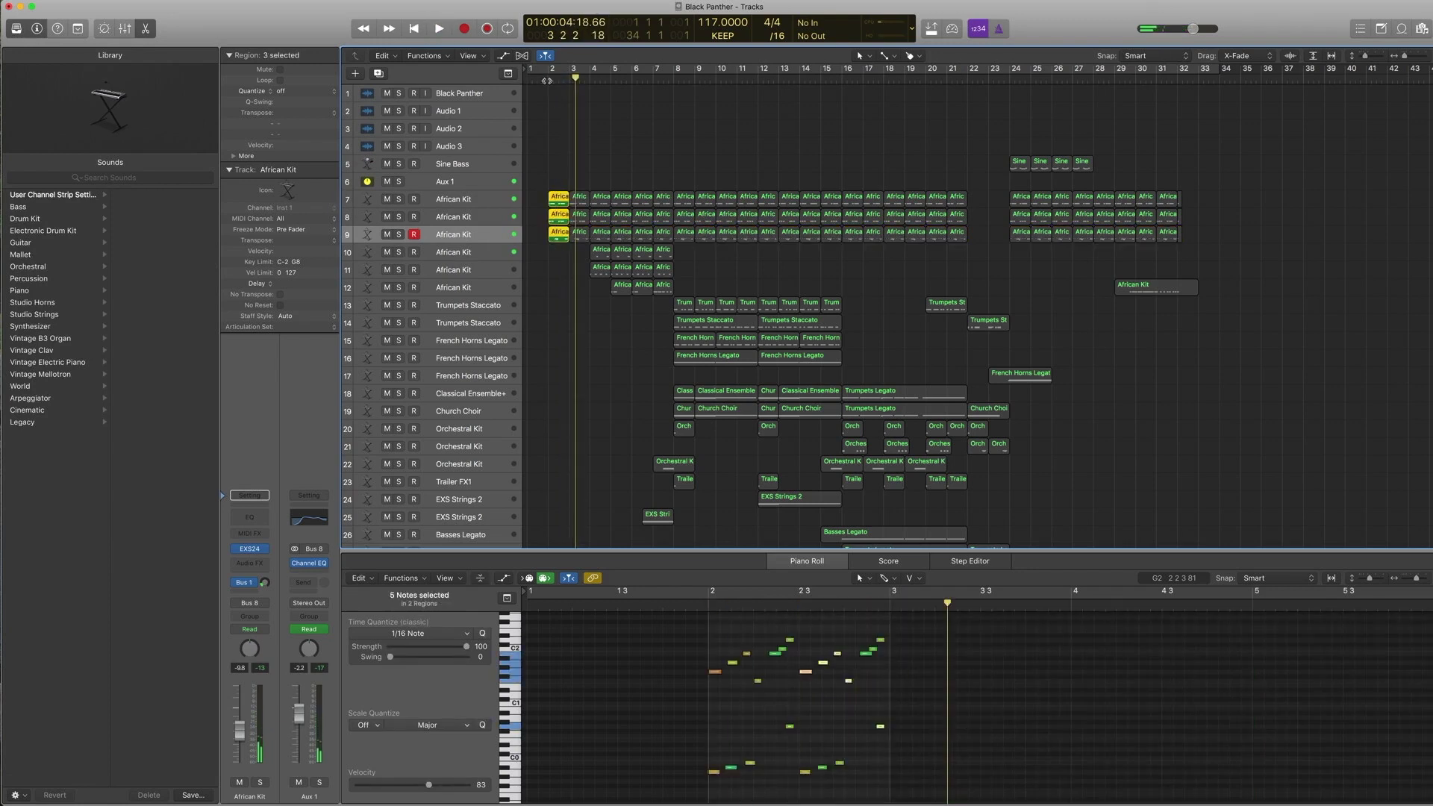
{"action": "key", "text": "shift+Return"}
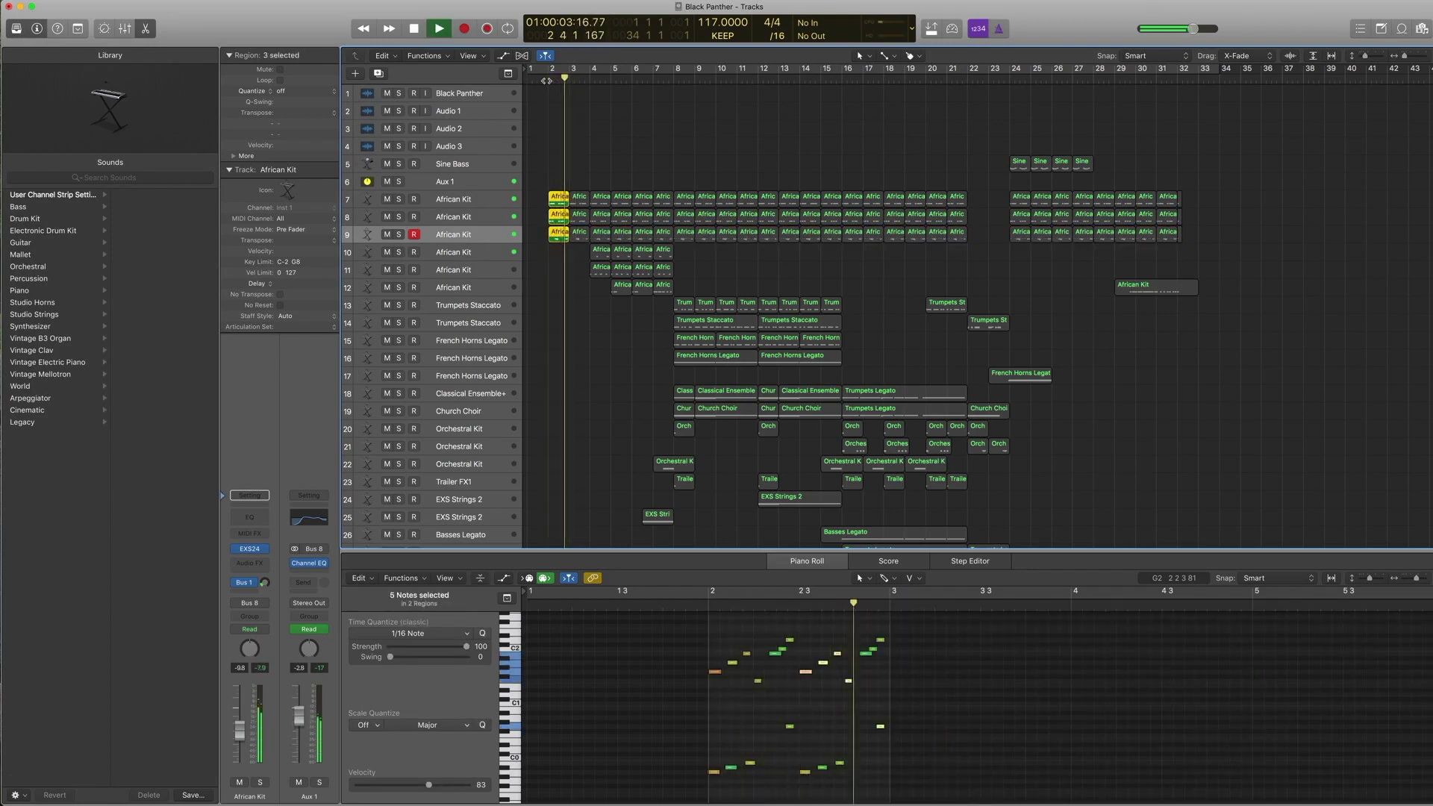
{"action": "key", "text": "space"}
Turn region solo off and select all six African Kit tracks 7–12.
{"action": "key", "text": "ctrl+s"}
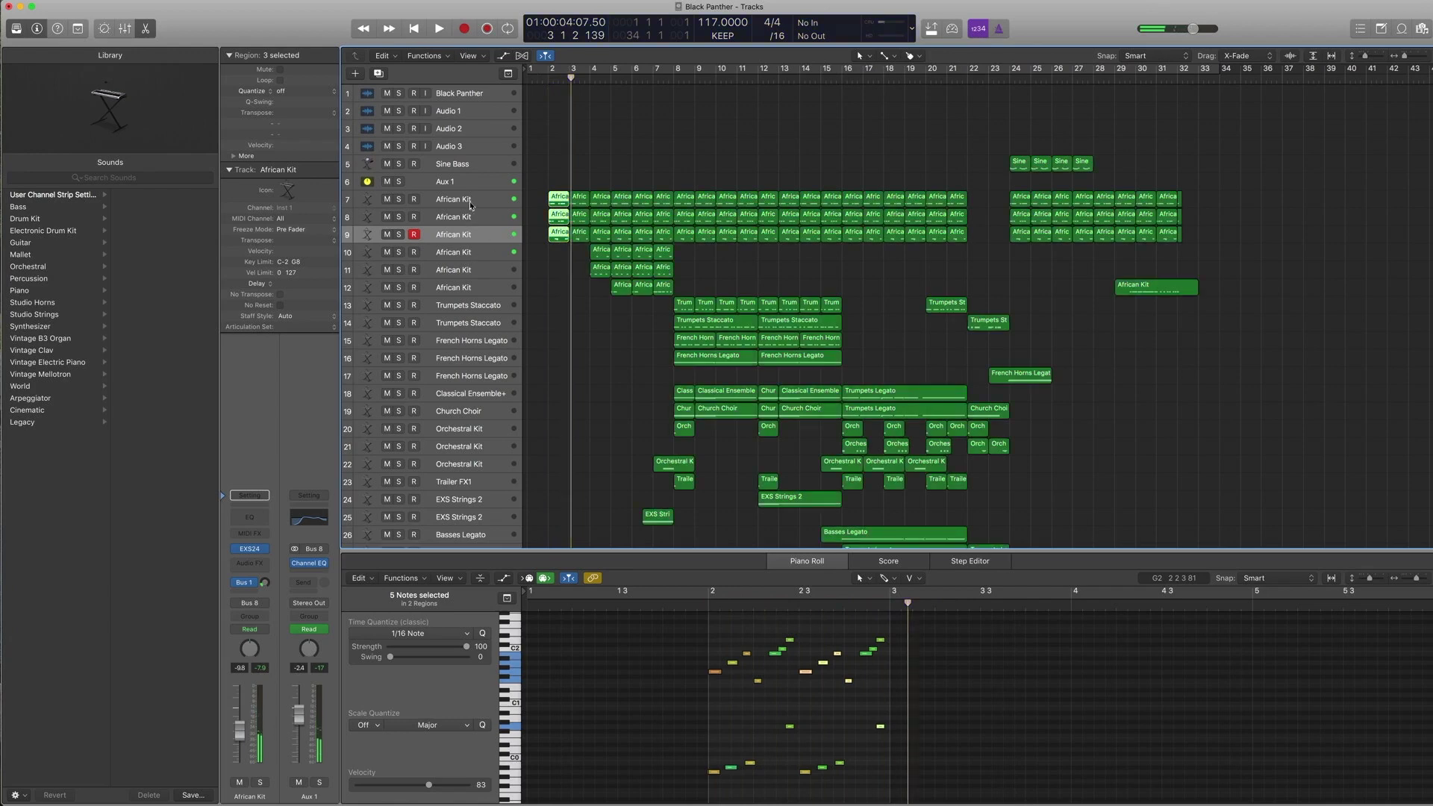
{"action": "left_click", "coordinate": [470, 207]}
{"action": "left_click", "coordinate": [476, 292], "text": "shift"}
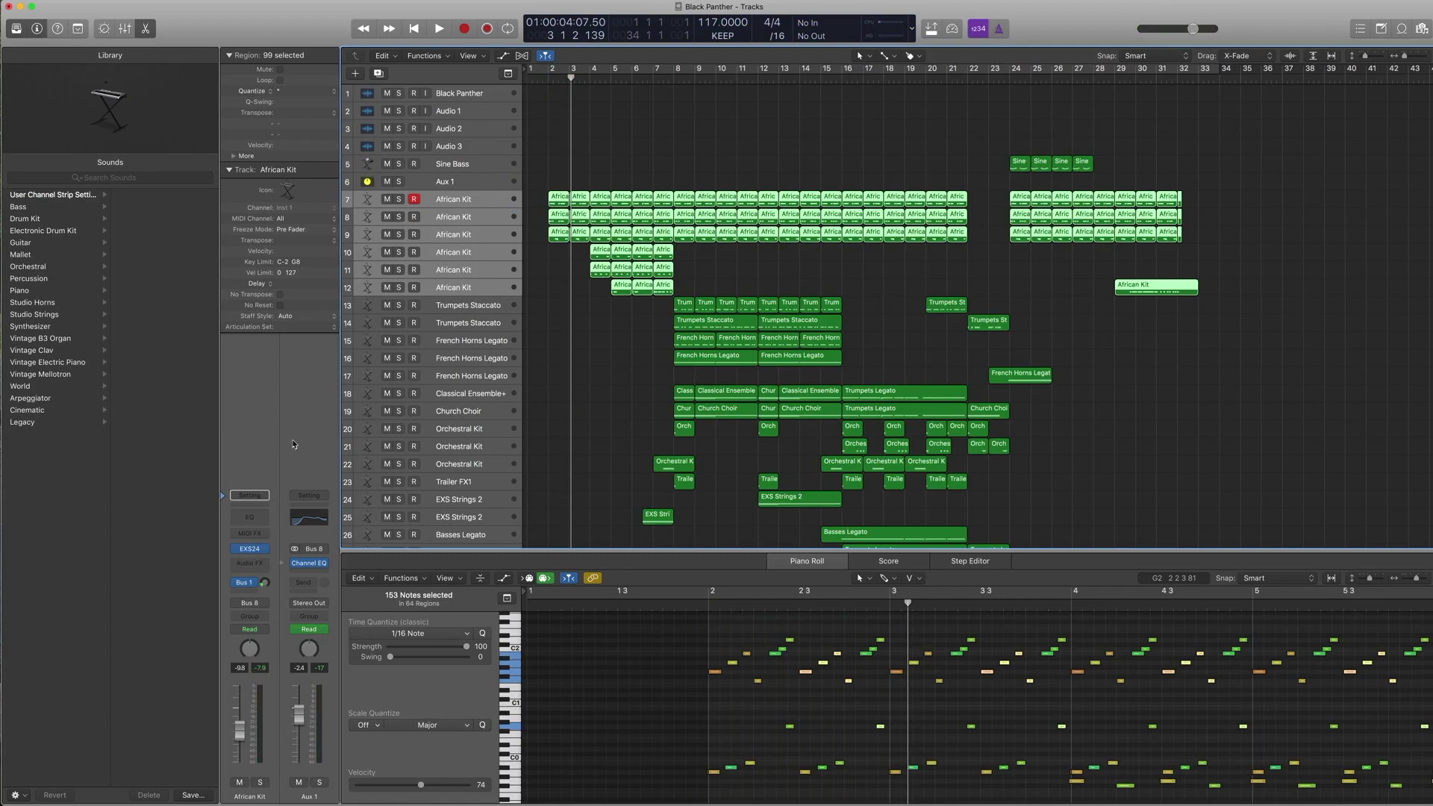
Check the African Kit output routing and give Aux 1's Channel EQ a low cut near 150 Hz.
{"action": "left_click", "coordinate": [457, 202]}
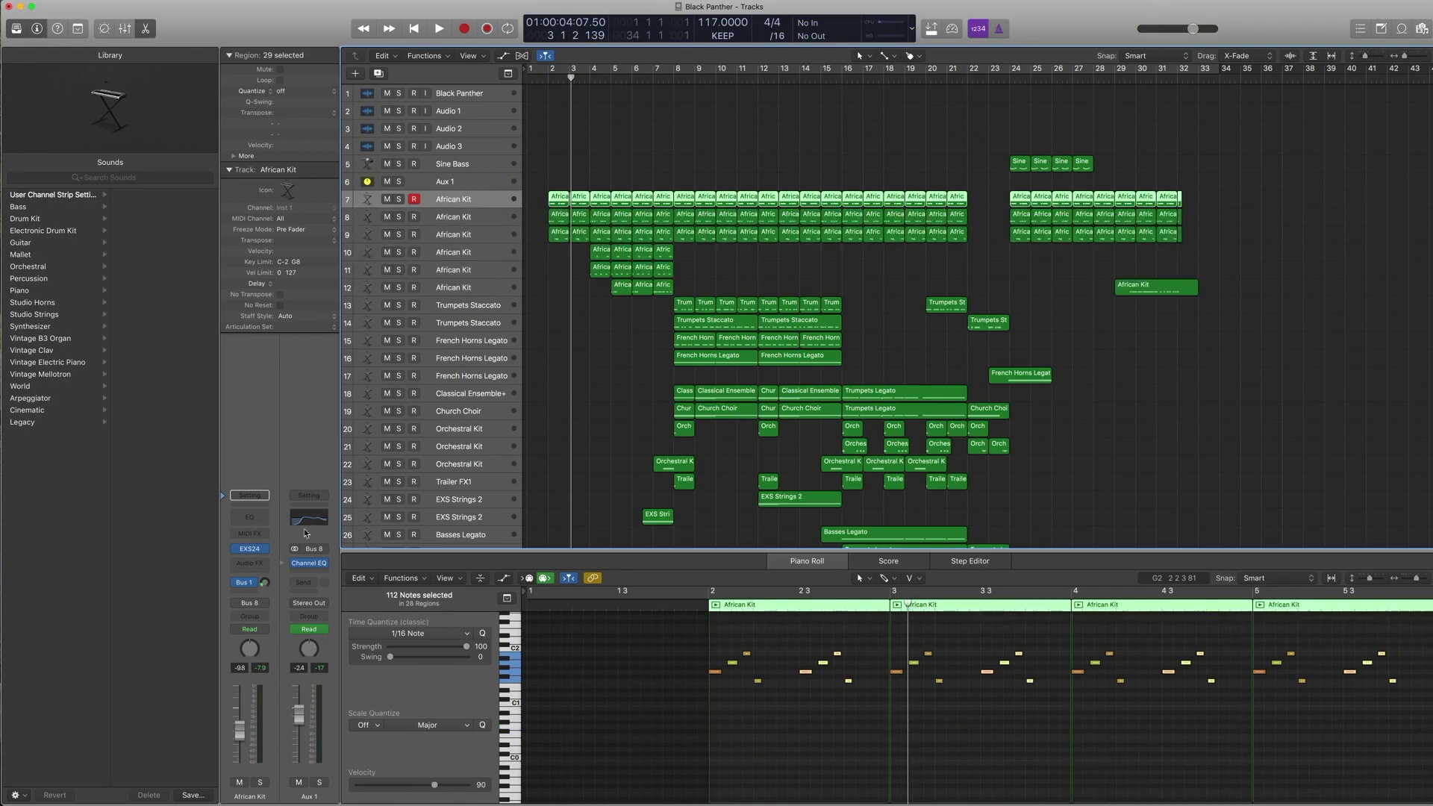
{"action": "left_click", "coordinate": [266, 604]}
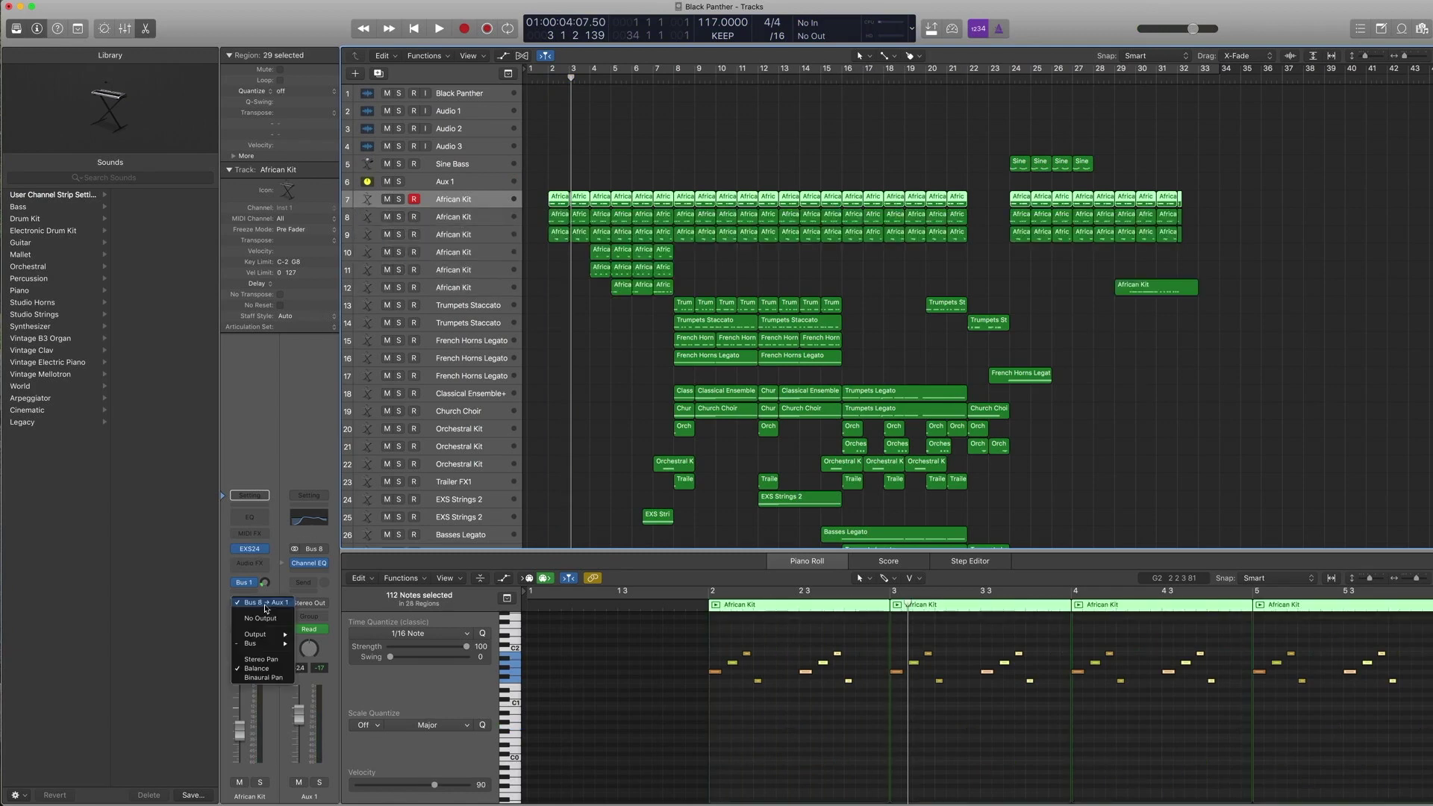
{"action": "mouse_move", "coordinate": [269, 647]}
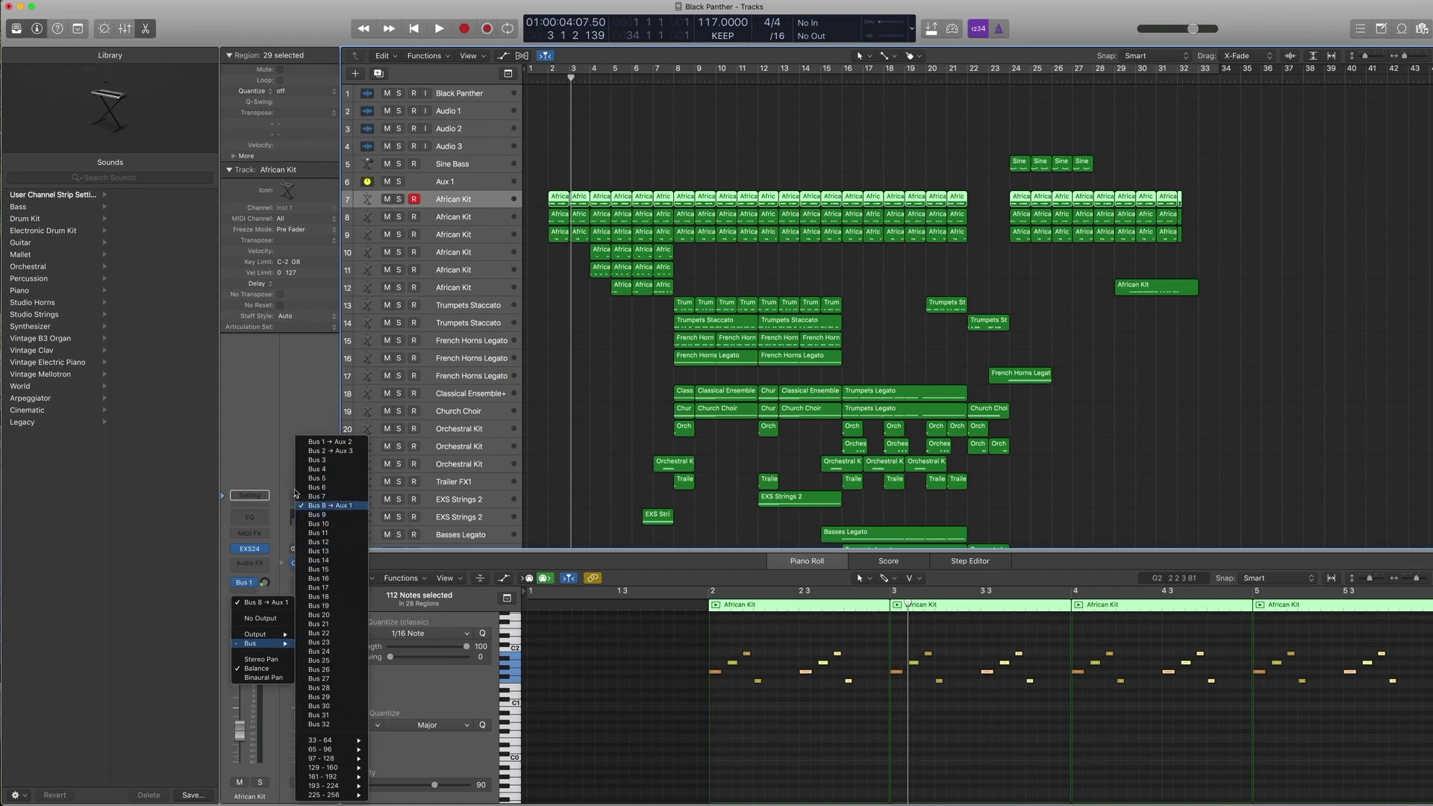
{"action": "left_click", "coordinate": [278, 459]}
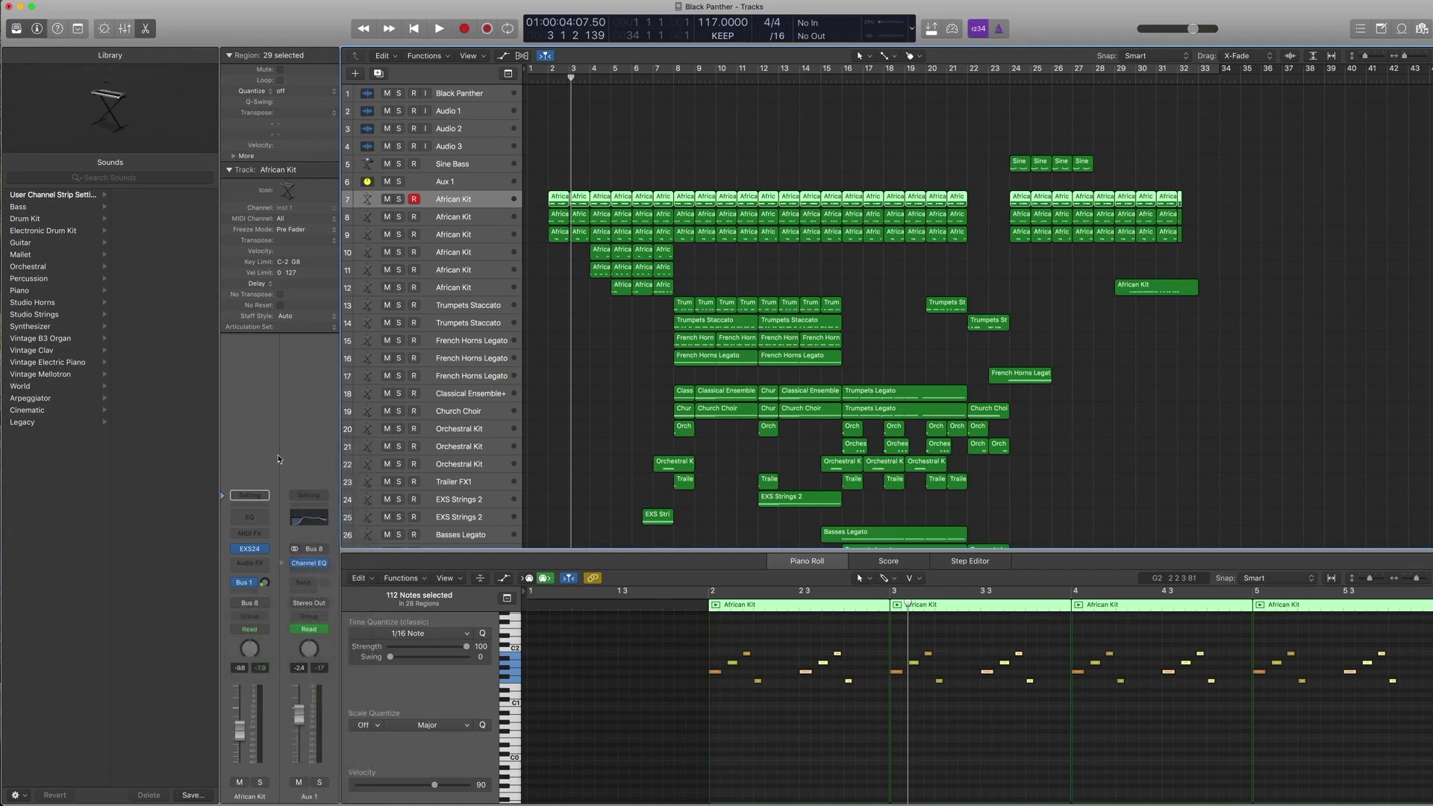
{"action": "left_click", "coordinate": [310, 565]}
{"action": "left_click_drag", "start_coordinate": [82, 171], "coordinate": [136, 177]}
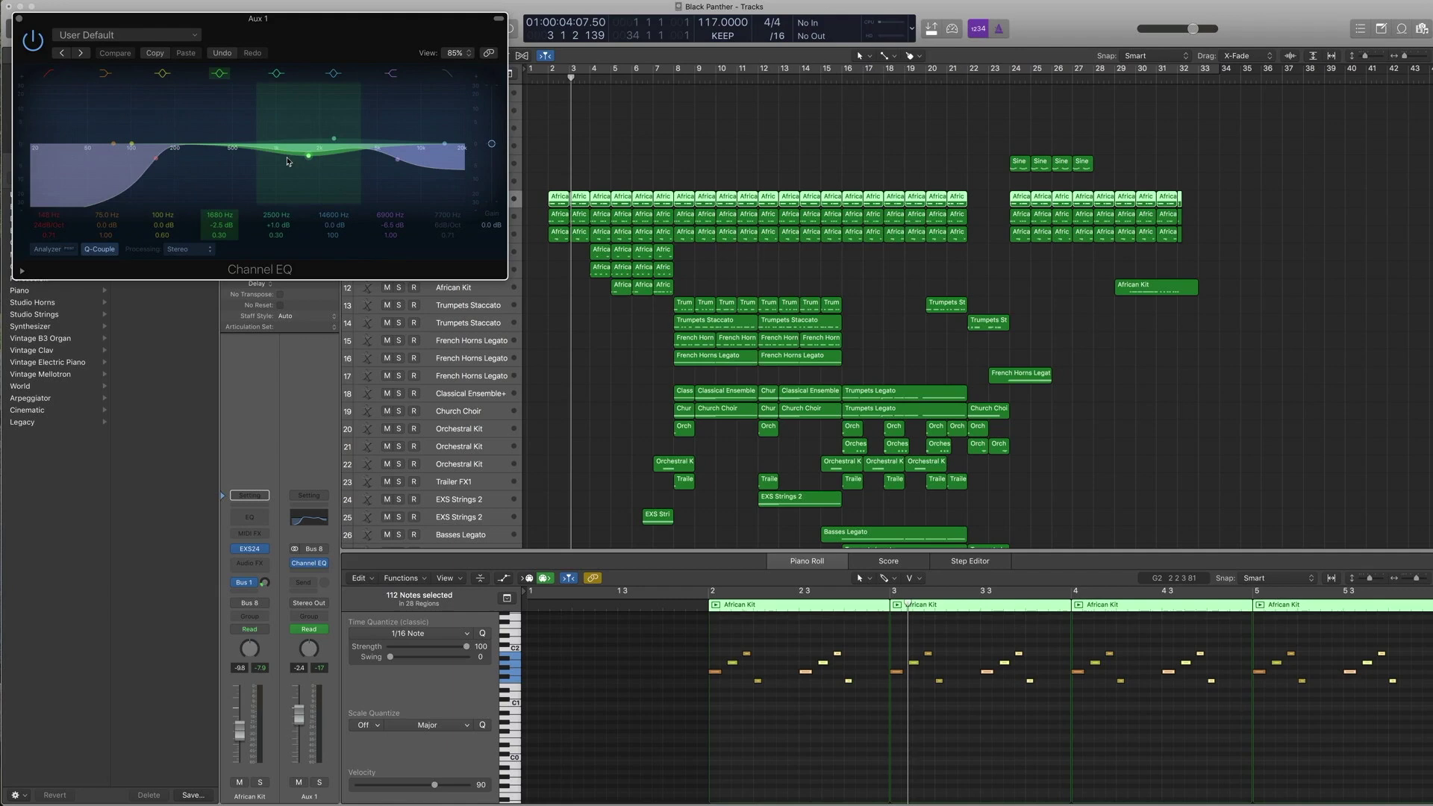
Solo the opening African Kit regions and A/B the Channel EQ with its bypass switch.
{"action": "left_click_drag", "start_coordinate": [554, 176], "coordinate": [679, 291]}
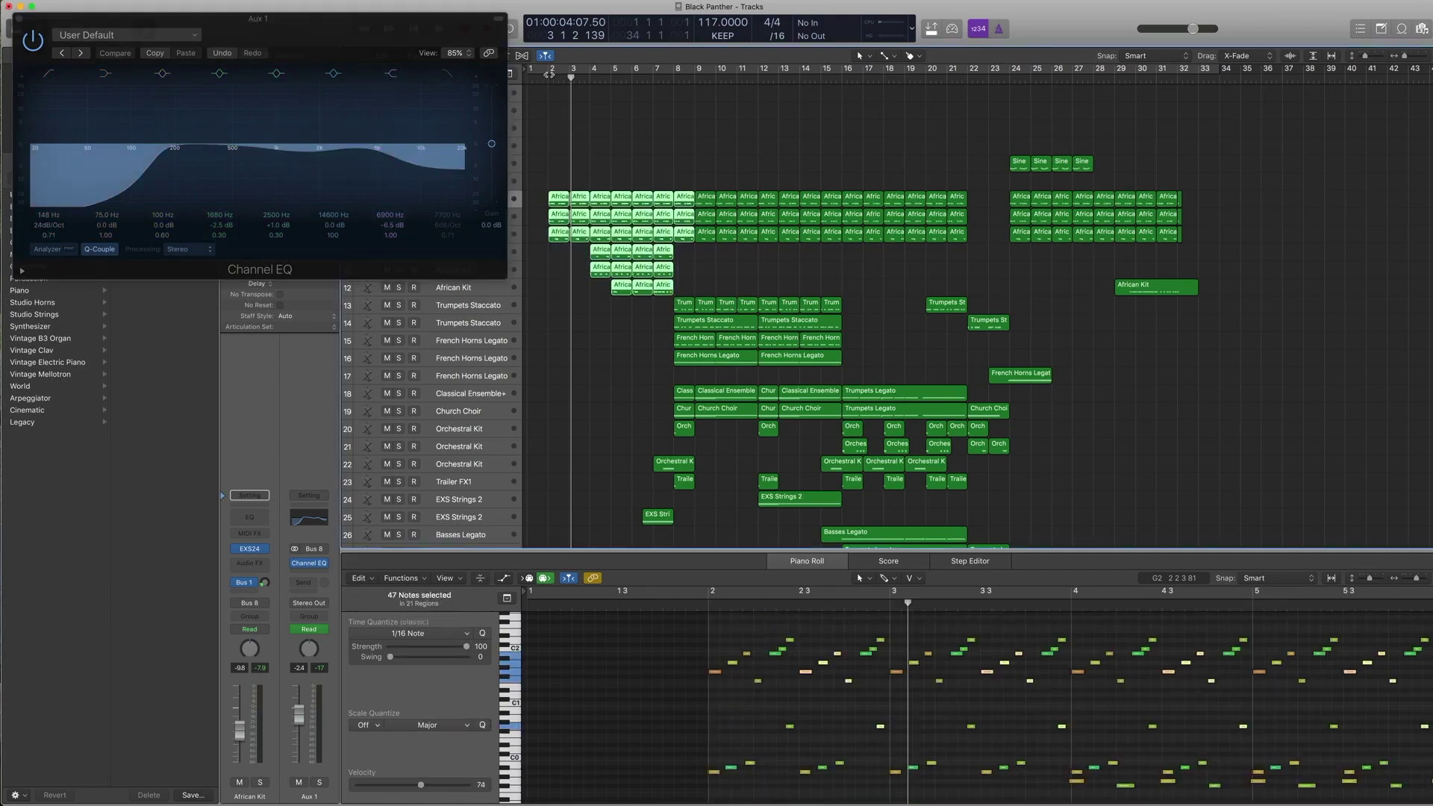
{"action": "key", "text": "ctrl+s"}
{"action": "key", "text": "shift+space"}
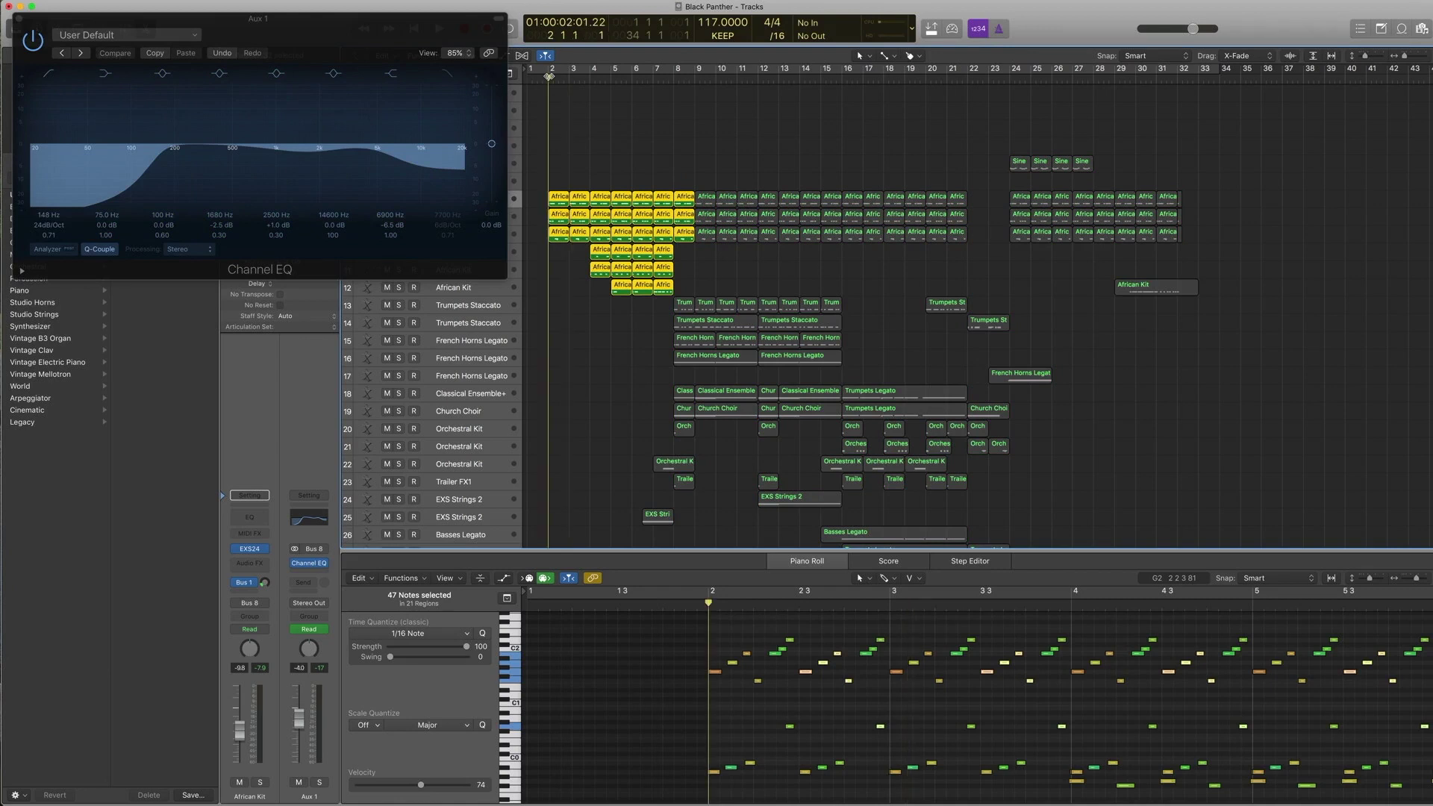
{"action": "left_click", "coordinate": [33, 42]}
{"action": "key", "text": "space"}
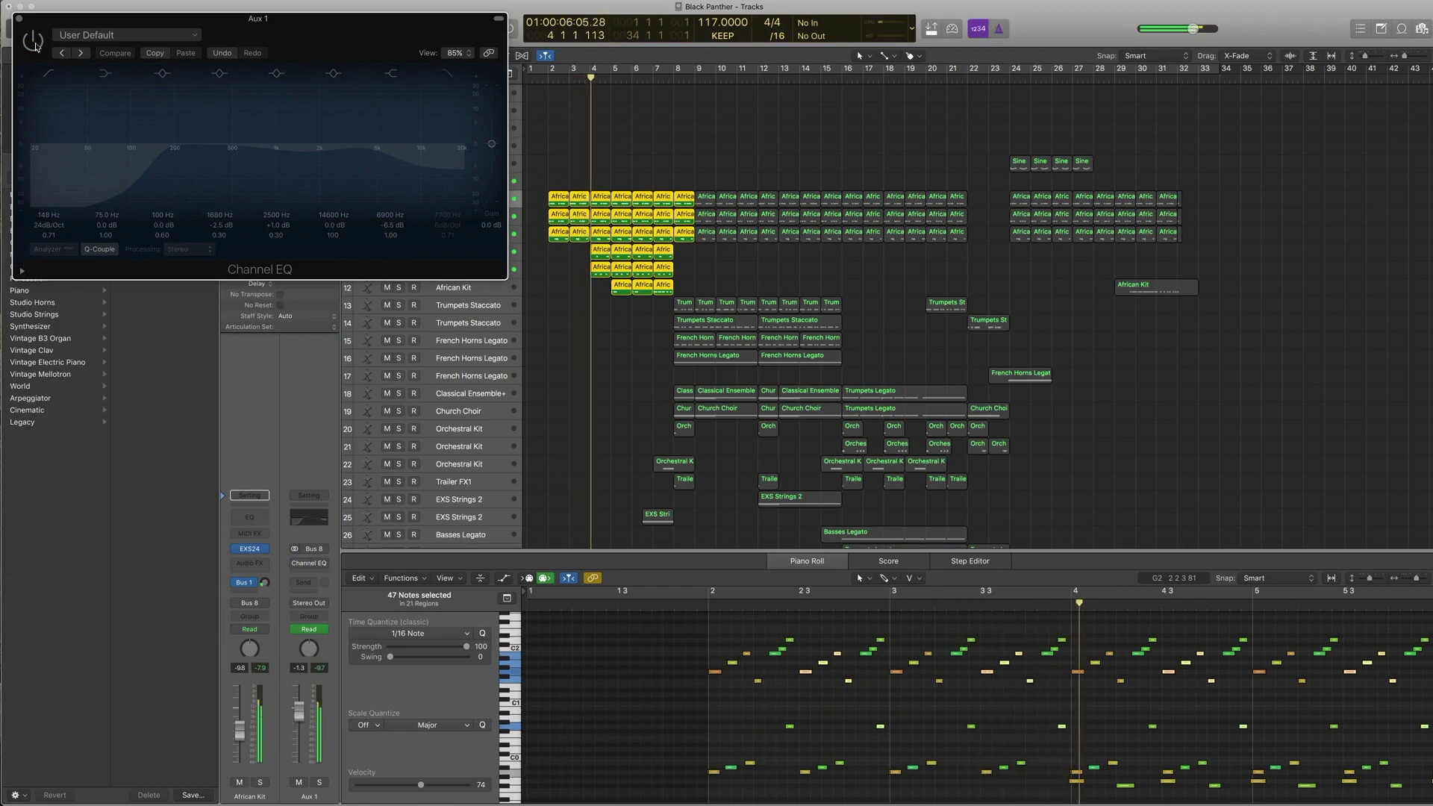
{"action": "left_click", "coordinate": [35, 45]}
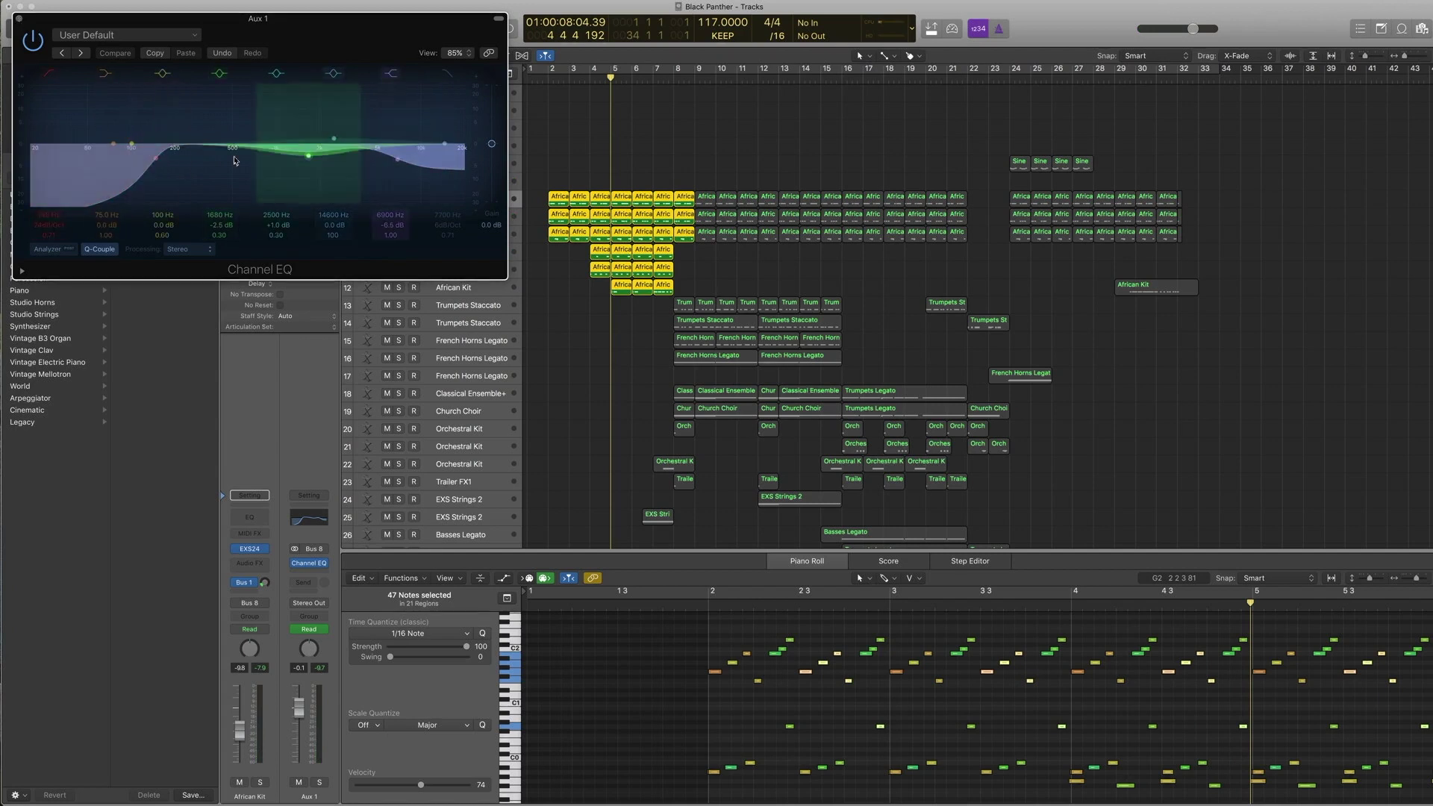
Close the Aux 1 EQ and add an African Kit send to Bus 1, creating Aux 2.
{"action": "left_click", "coordinate": [20, 18]}
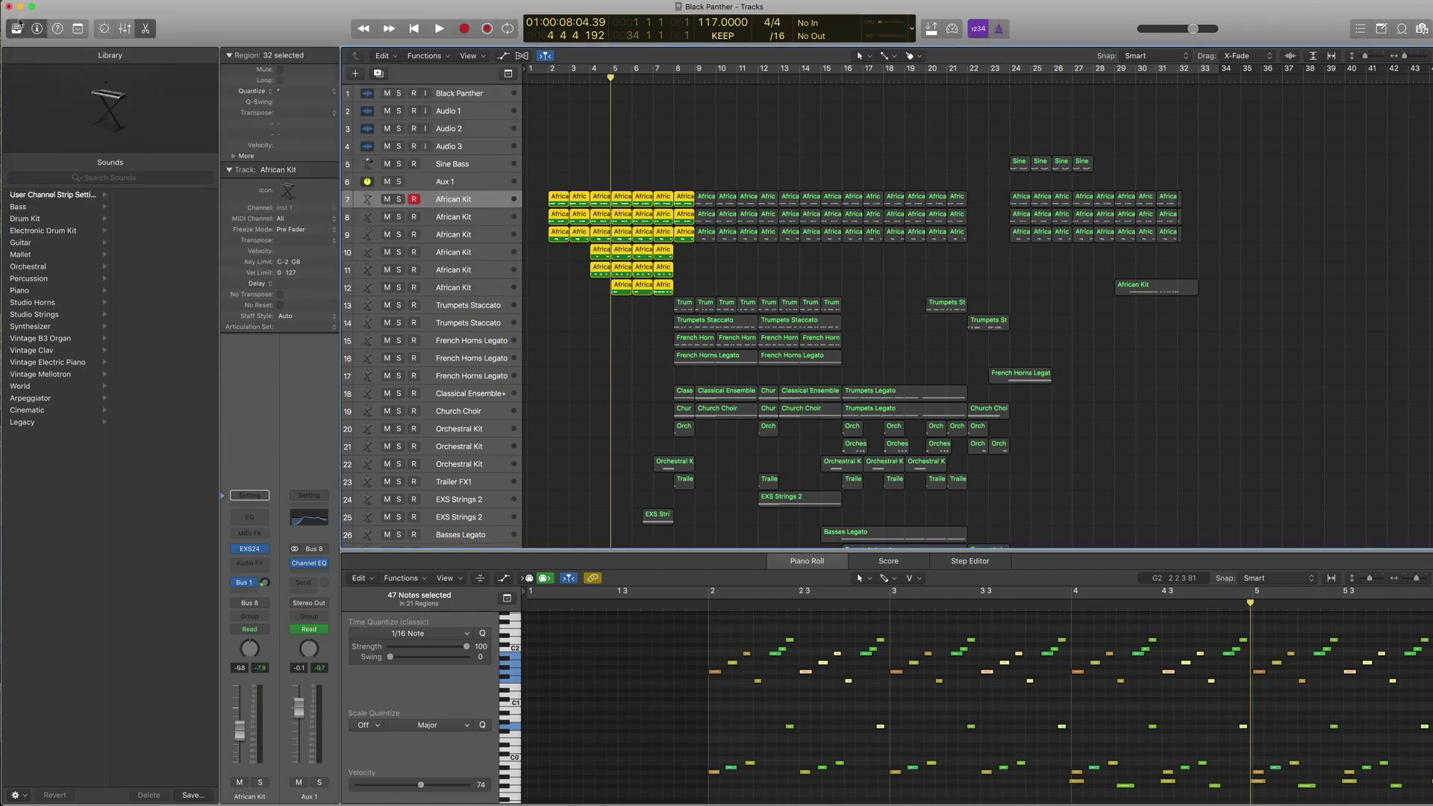
{"action": "left_click", "coordinate": [474, 202]}
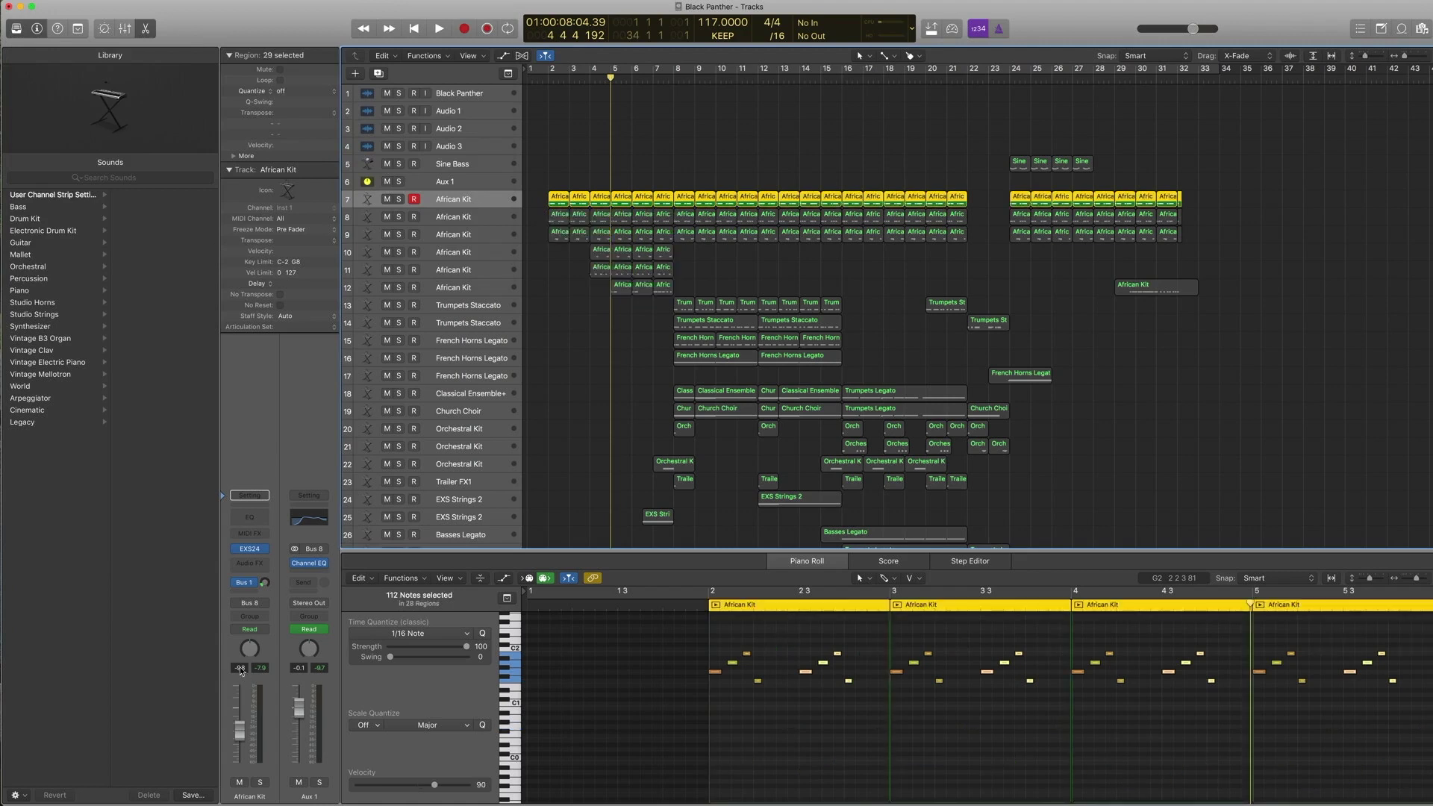
{"action": "left_click", "coordinate": [251, 582]}
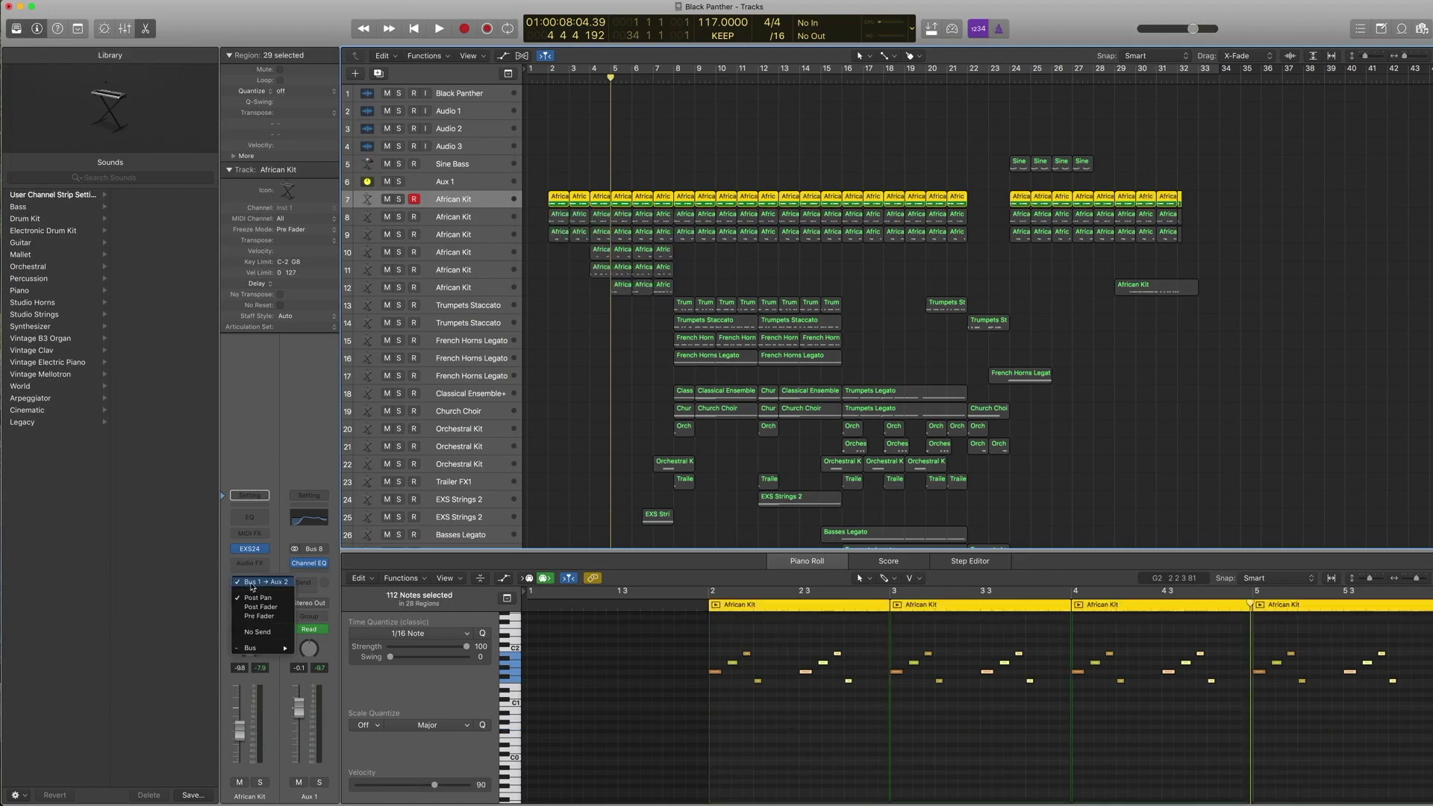
{"action": "mouse_move", "coordinate": [283, 652]}
{"action": "left_click", "coordinate": [296, 442]}
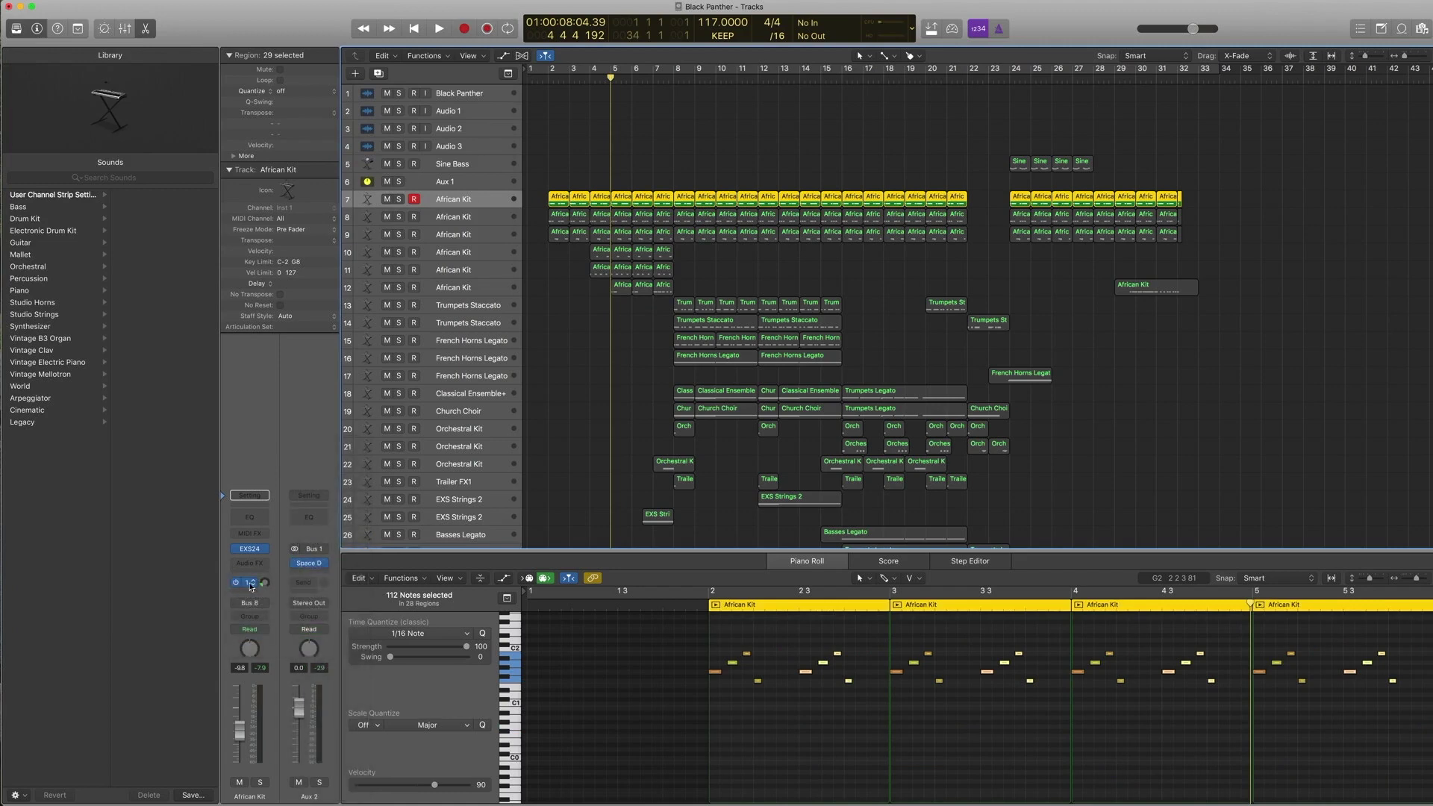
Insert Space Designer on Aux 2, keeping the 02.5s Soft Hall preset, and close it.
{"action": "left_click", "coordinate": [306, 567]}
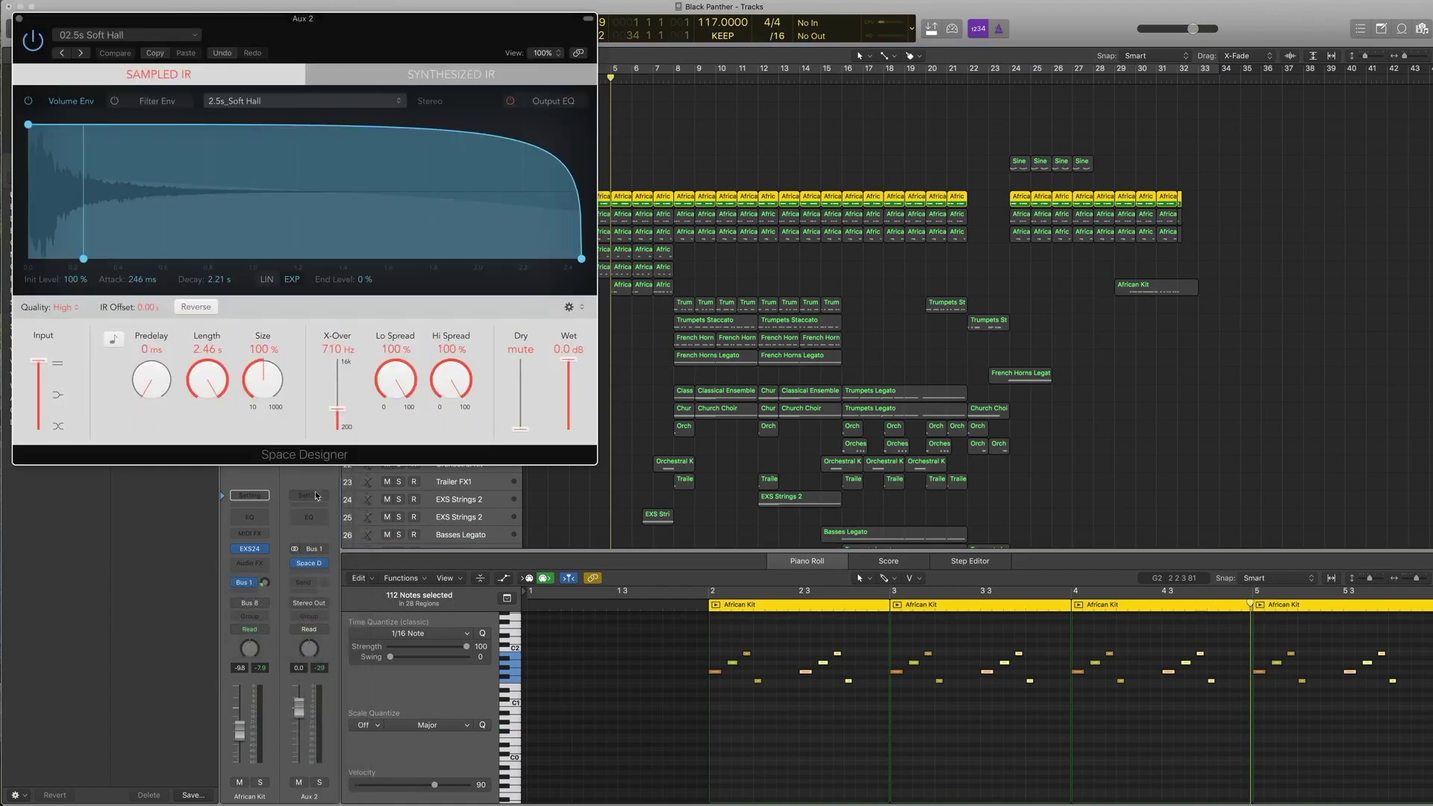
{"action": "left_click", "coordinate": [126, 37]}
{"action": "mouse_move", "coordinate": [175, 253]}
{"action": "mouse_move", "coordinate": [312, 265]}
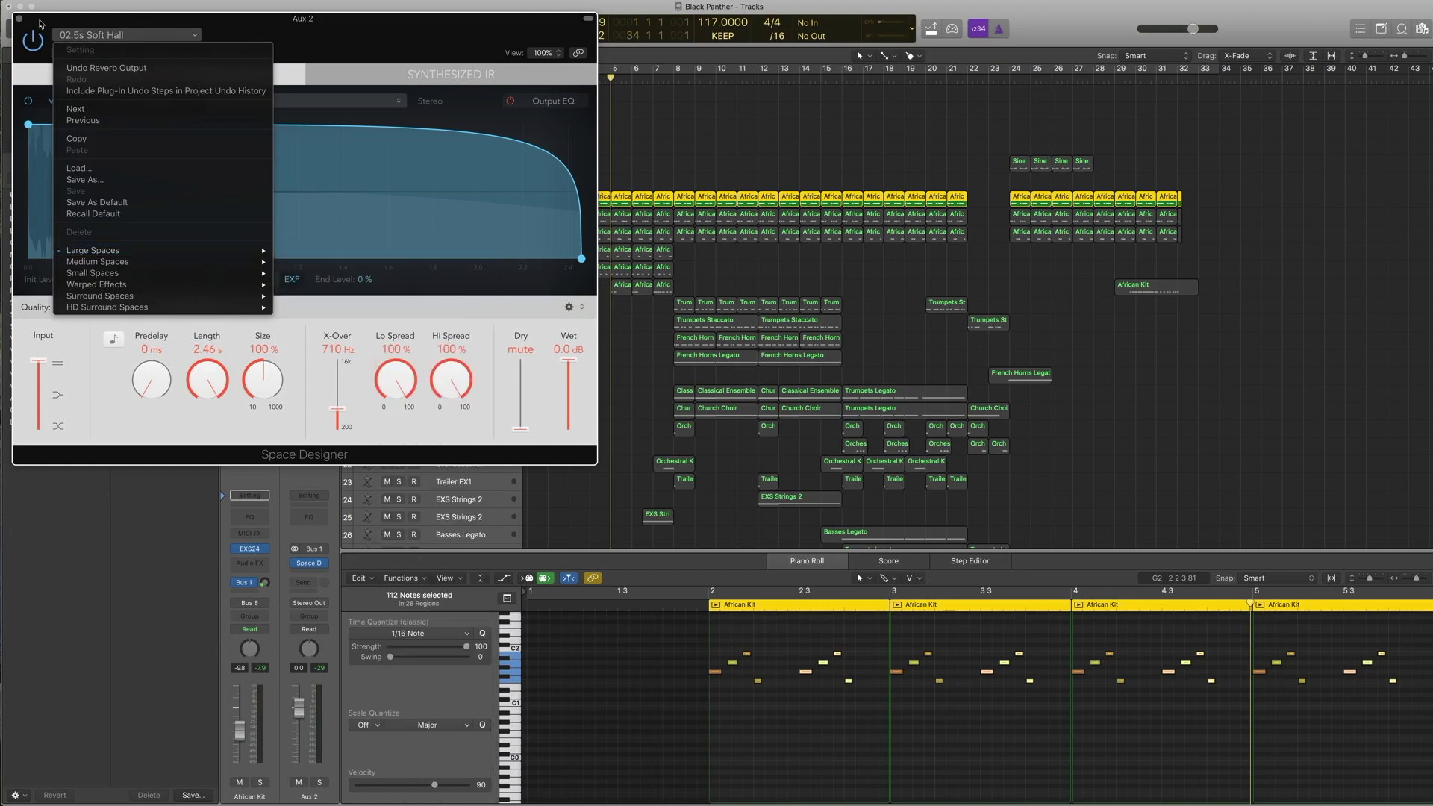
{"action": "left_click", "coordinate": [41, 23]}
{"action": "left_click", "coordinate": [19, 18]}
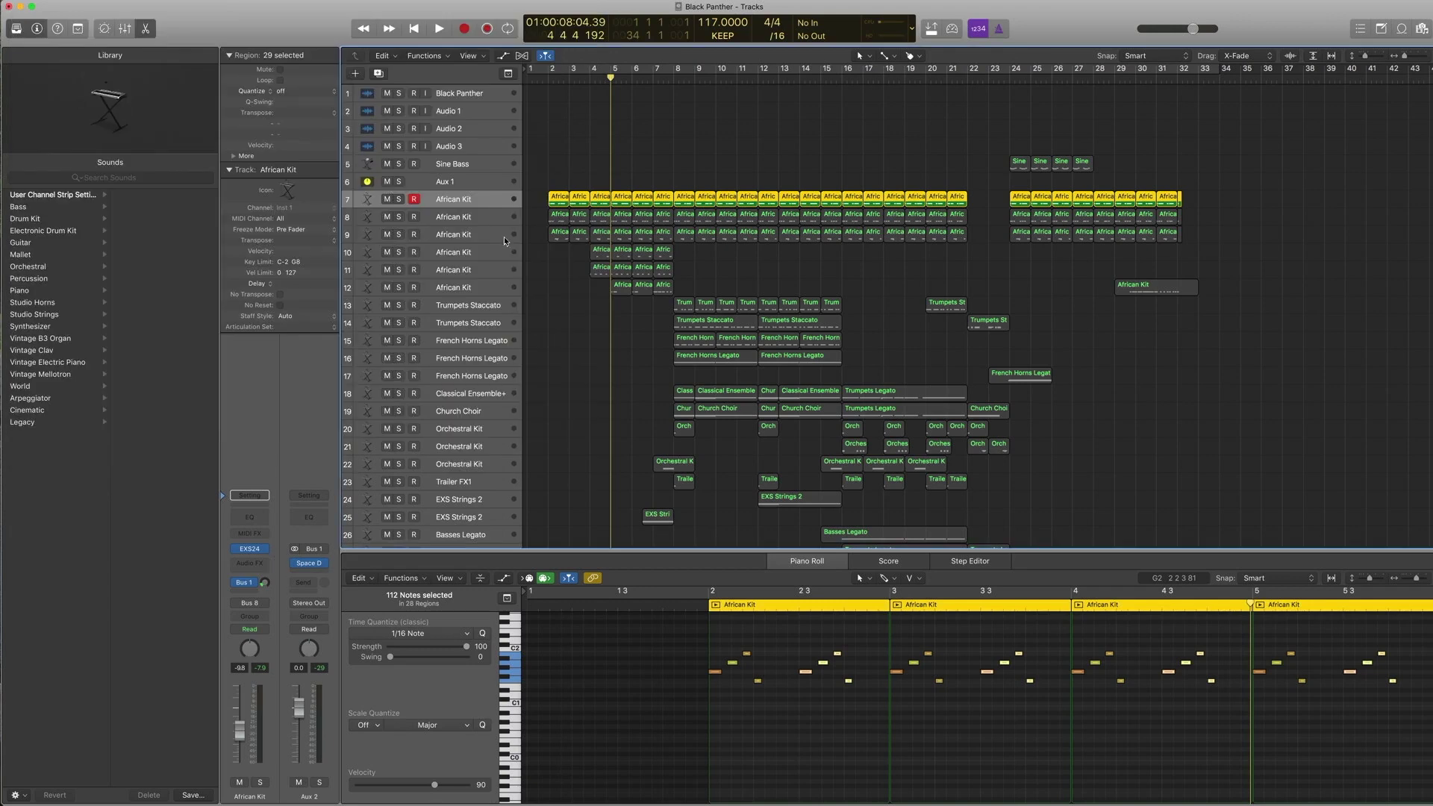
{"action": "left_click_drag", "start_coordinate": [557, 172], "coordinate": [584, 252]}
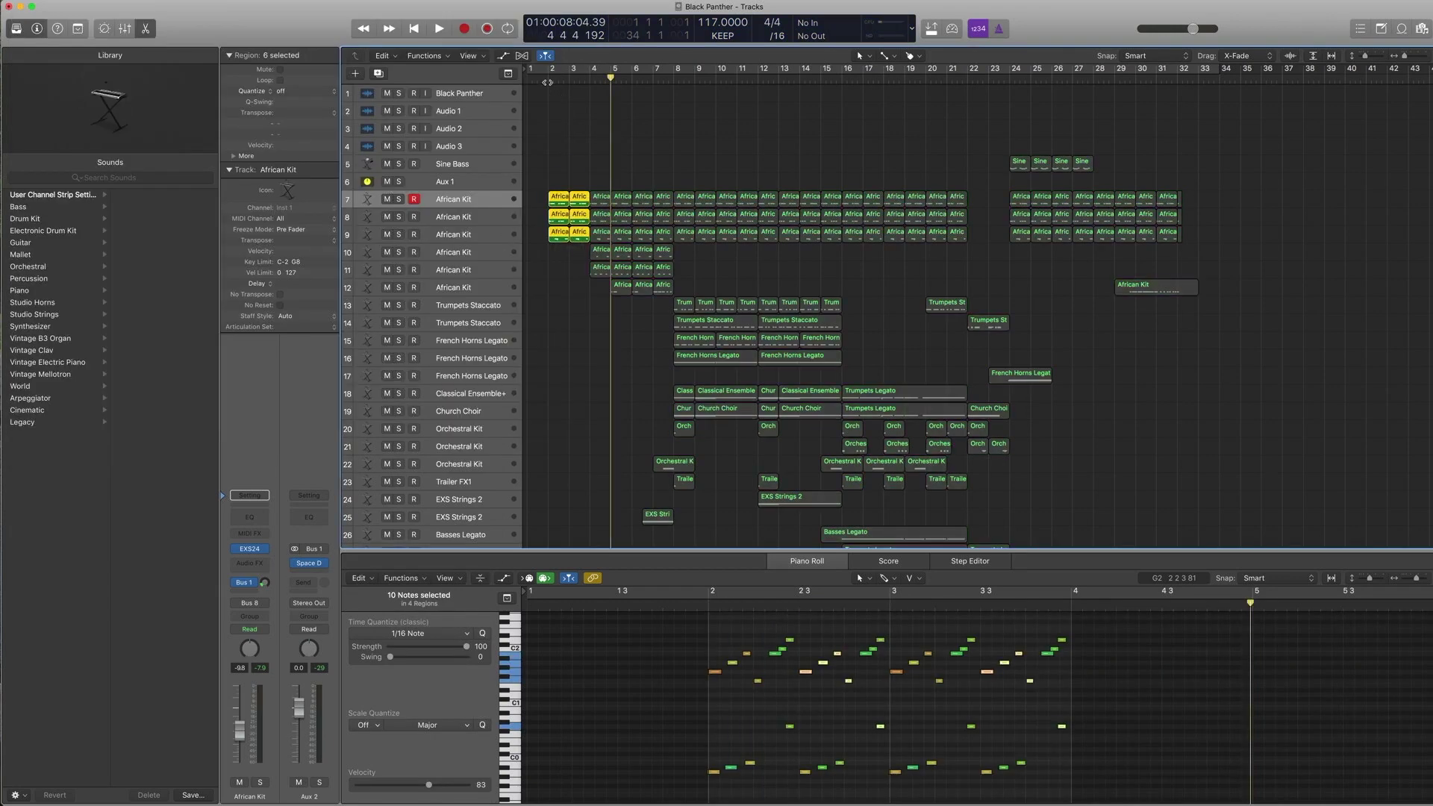
{"action": "key", "text": "shift+Return"}
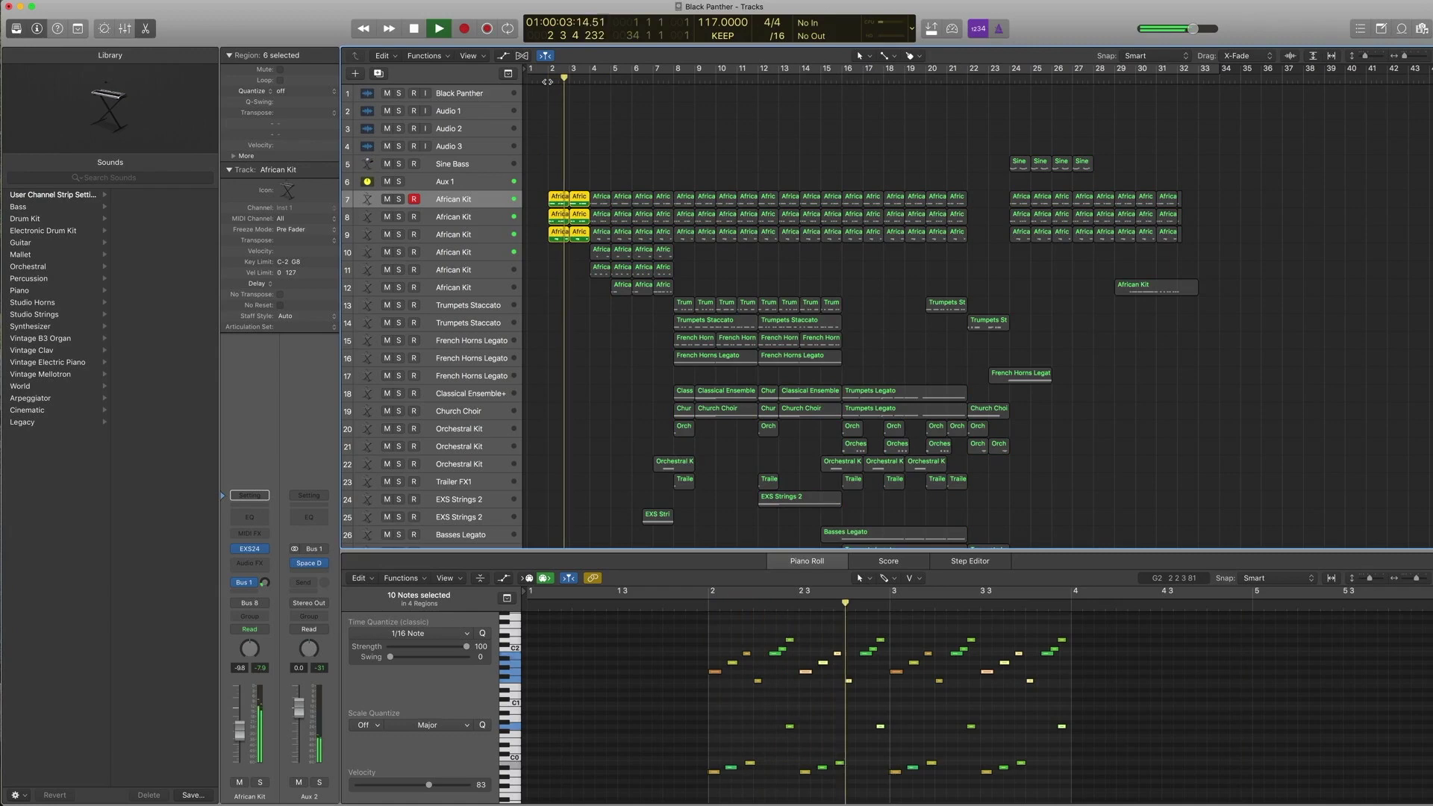
{"action": "key", "text": "space"}
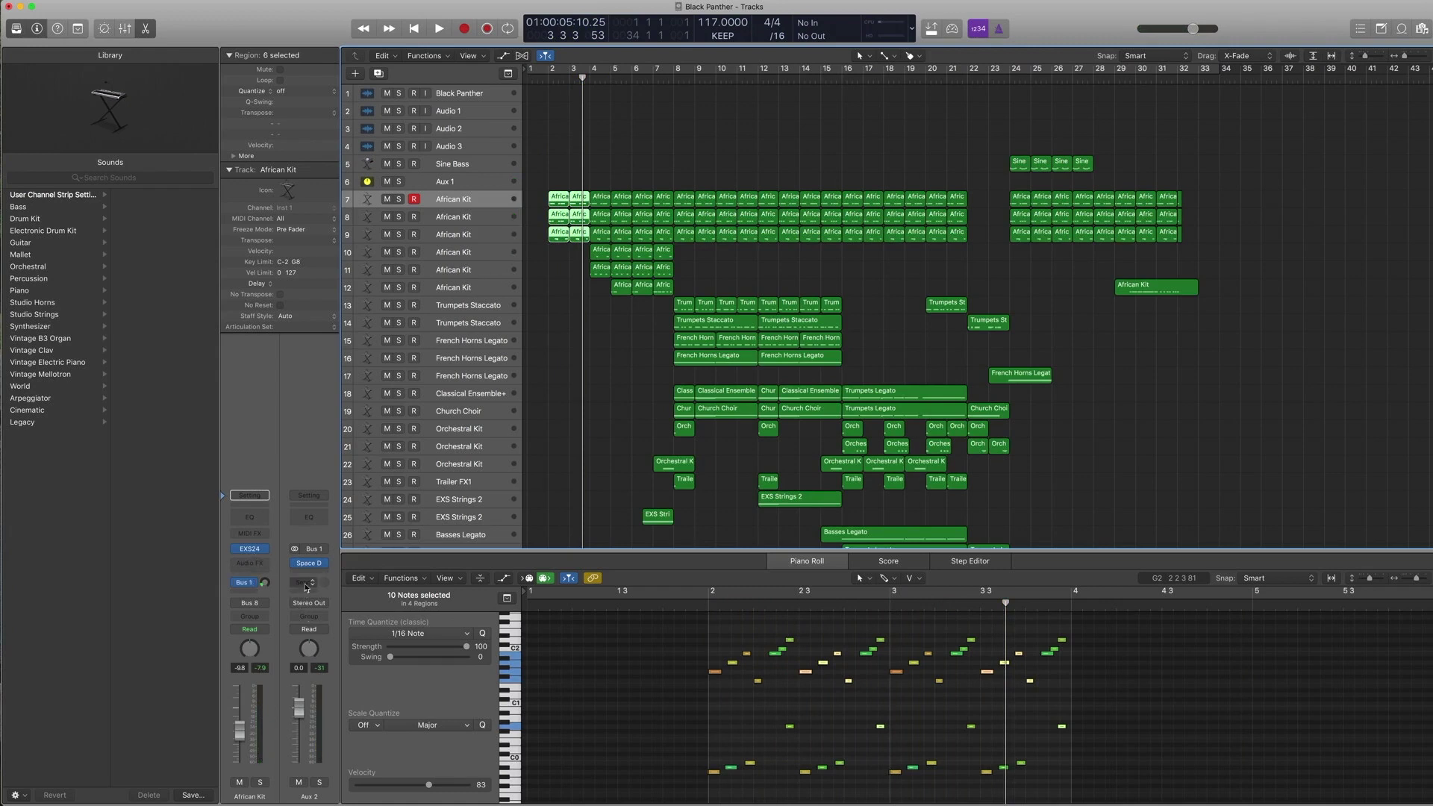
{"action": "left_click", "coordinate": [254, 607]}
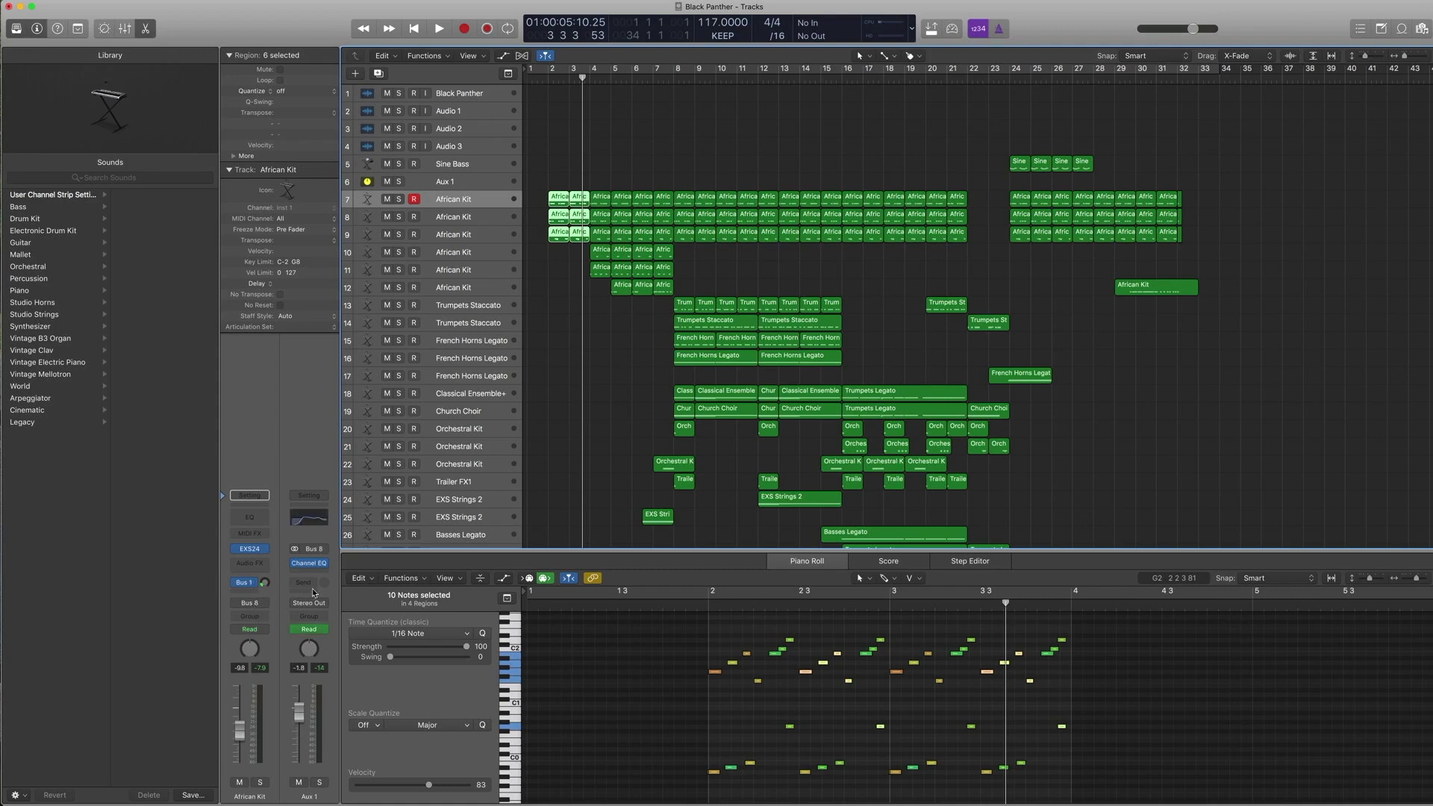
{"action": "left_click", "coordinate": [460, 289]}
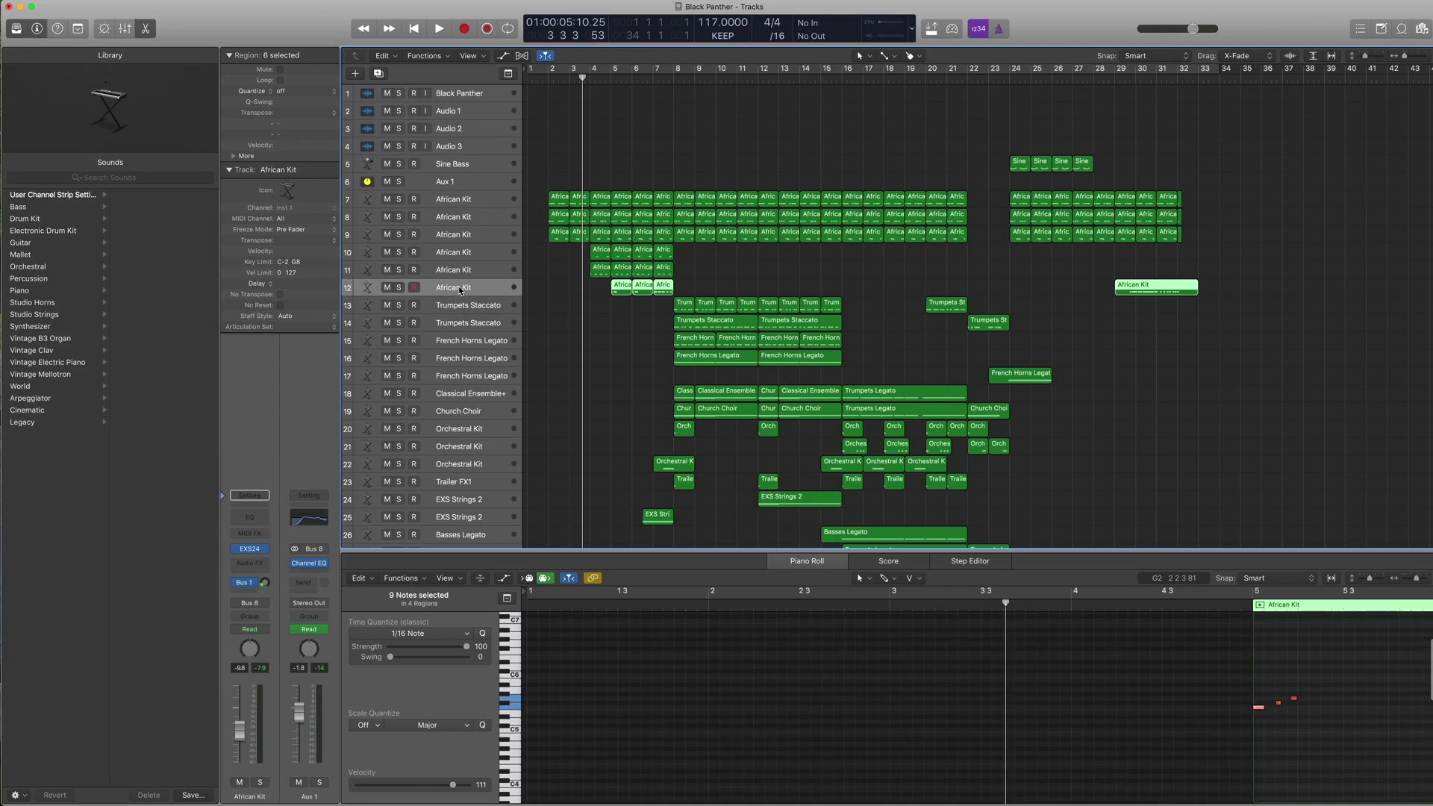
{"action": "left_click_drag", "start_coordinate": [598, 298], "coordinate": [683, 294]}
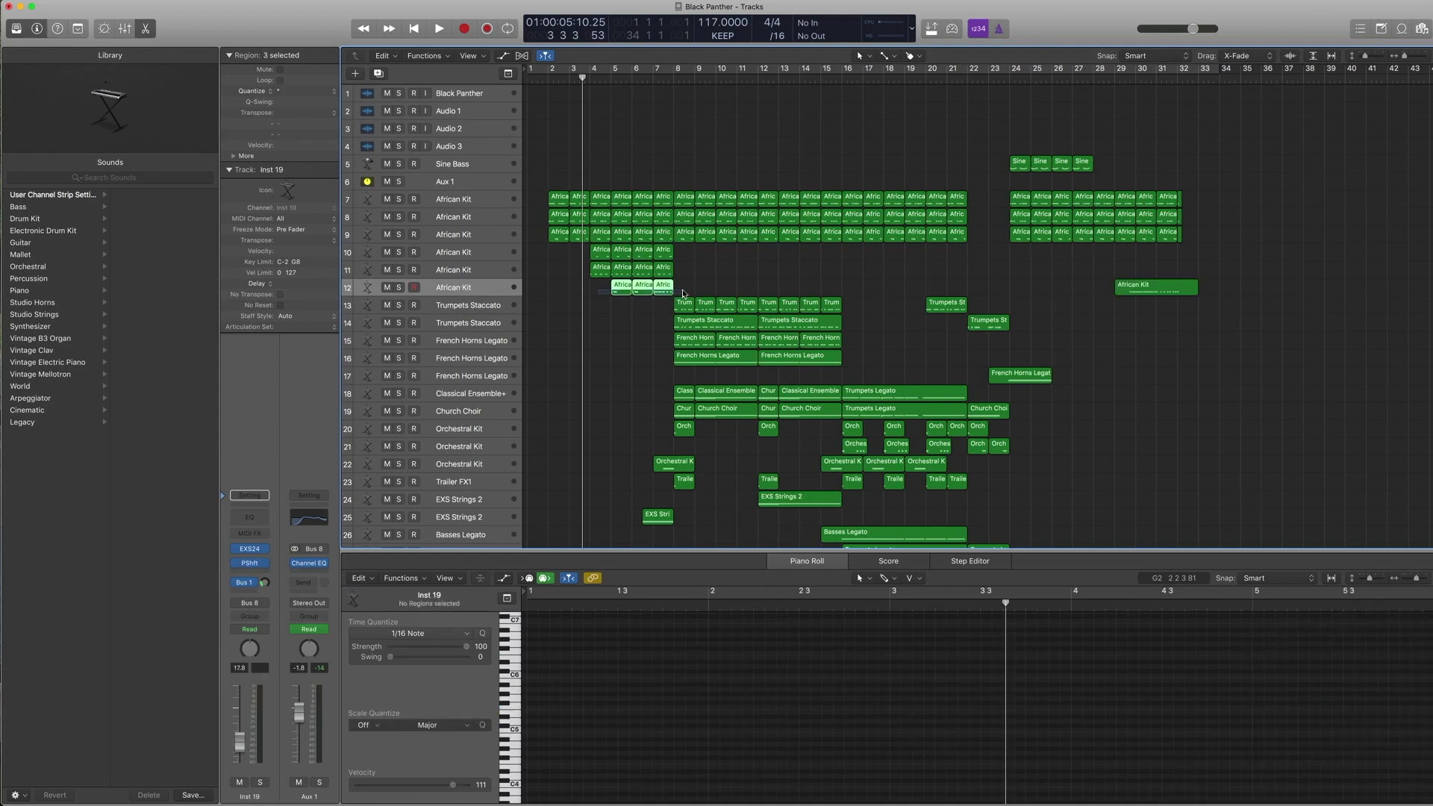
{"action": "mouse_move", "coordinate": [249, 587]}
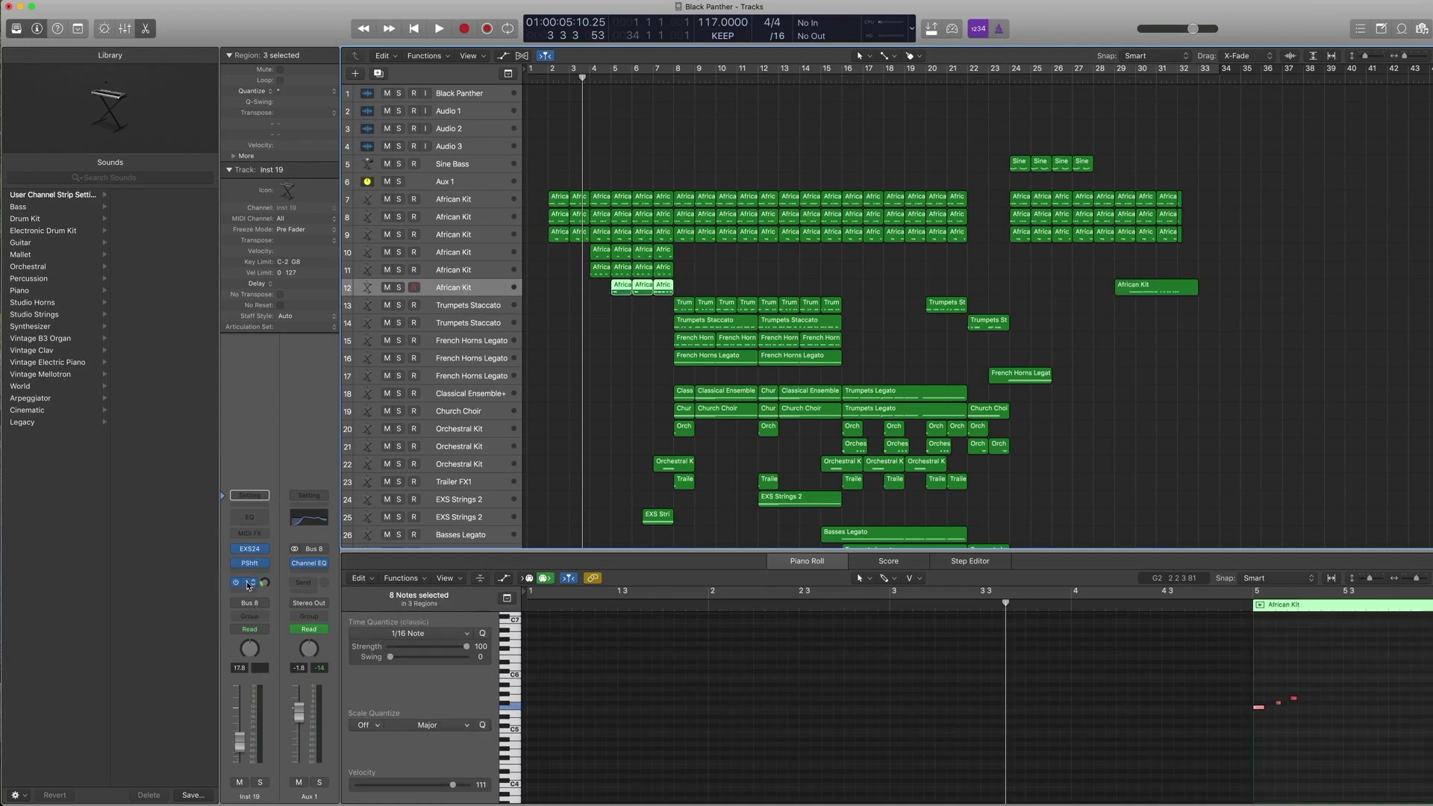
{"action": "left_click", "coordinate": [462, 255]}
{"action": "left_click_drag", "start_coordinate": [684, 274], "coordinate": [593, 265]}
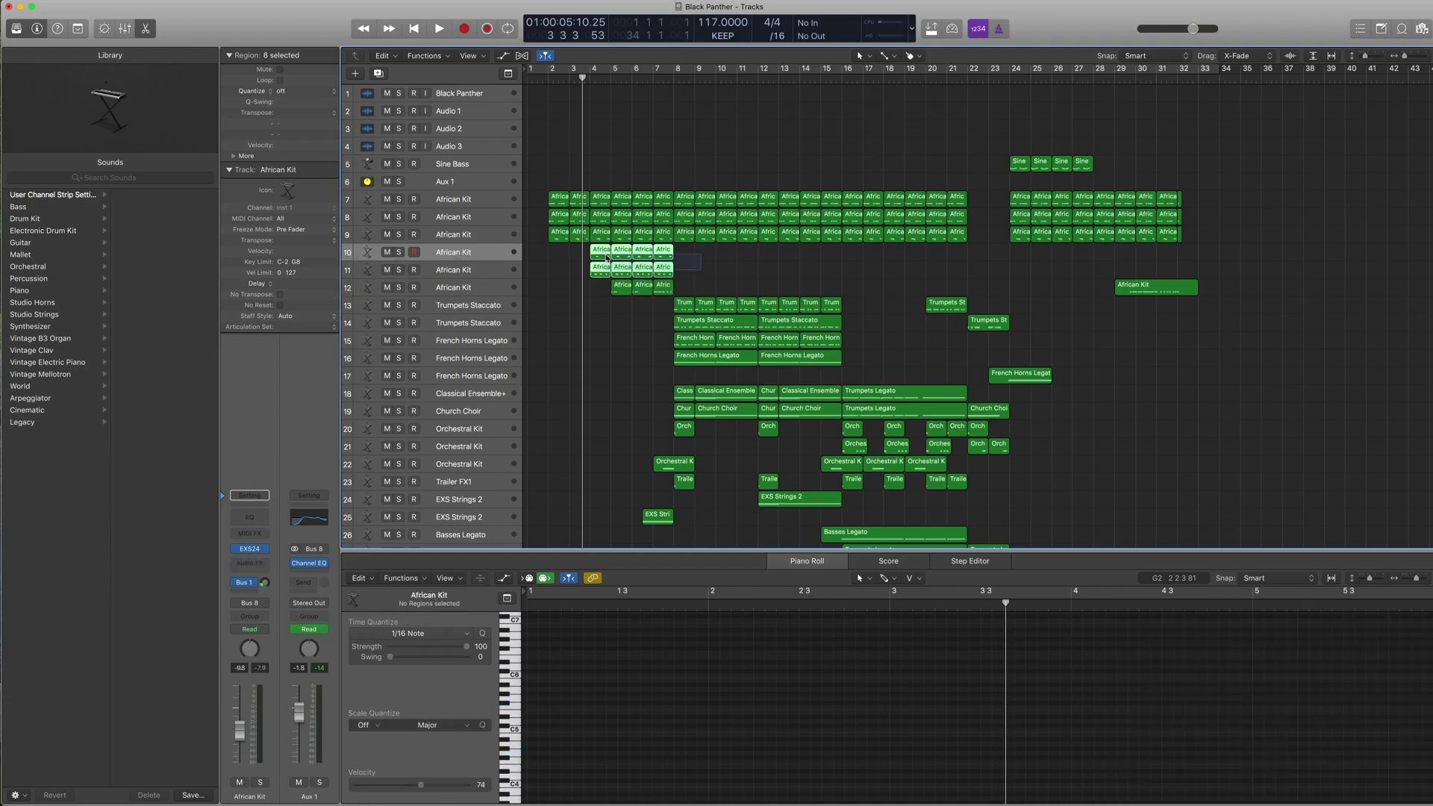
{"action": "scroll", "coordinate": [1007, 590], "scroll_direction": "right", "scroll_amount": 2}
{"action": "key", "text": "ctrl+s"}
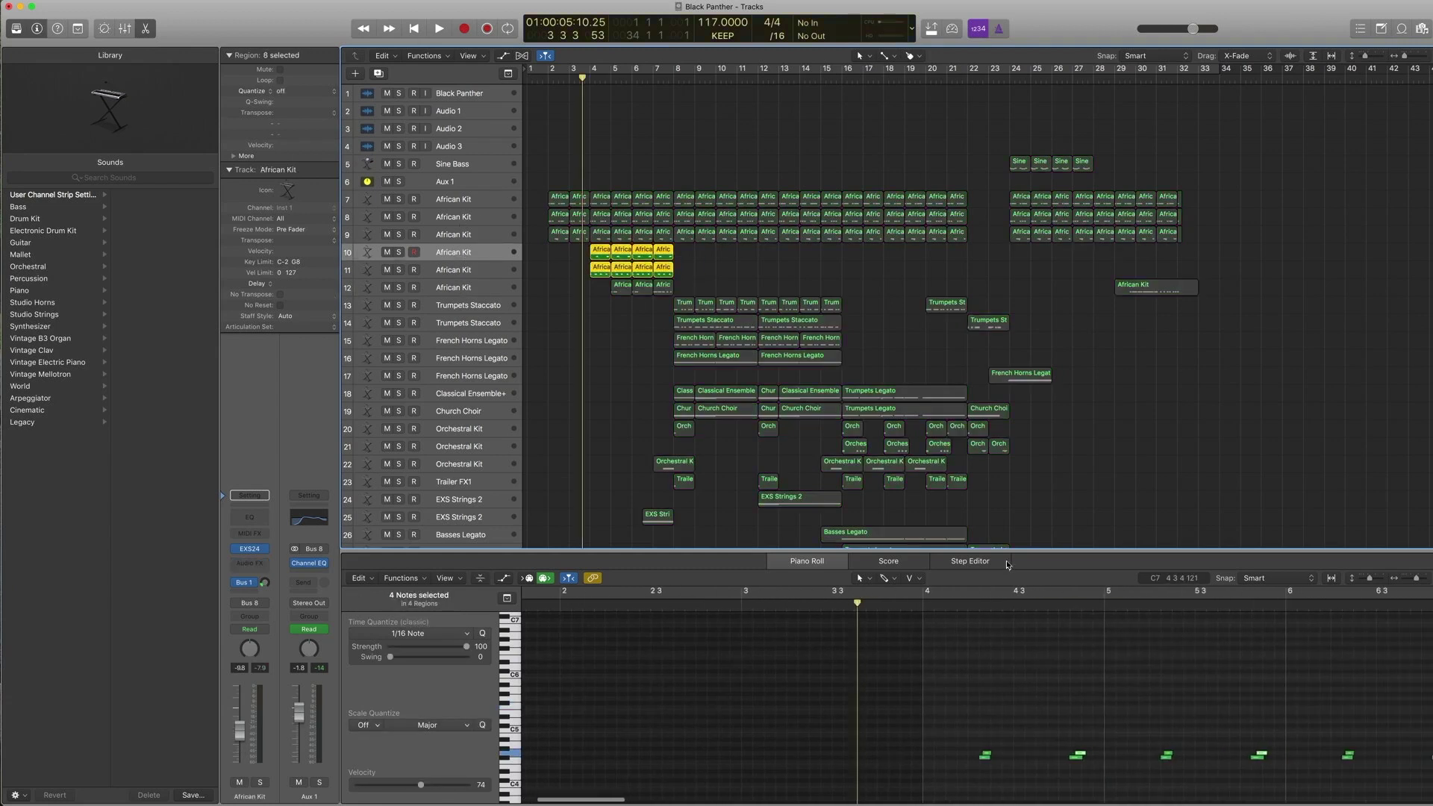
{"action": "key", "text": "space"}
{"action": "scroll", "coordinate": [1083, 710], "scroll_direction": "up", "scroll_amount": 5}
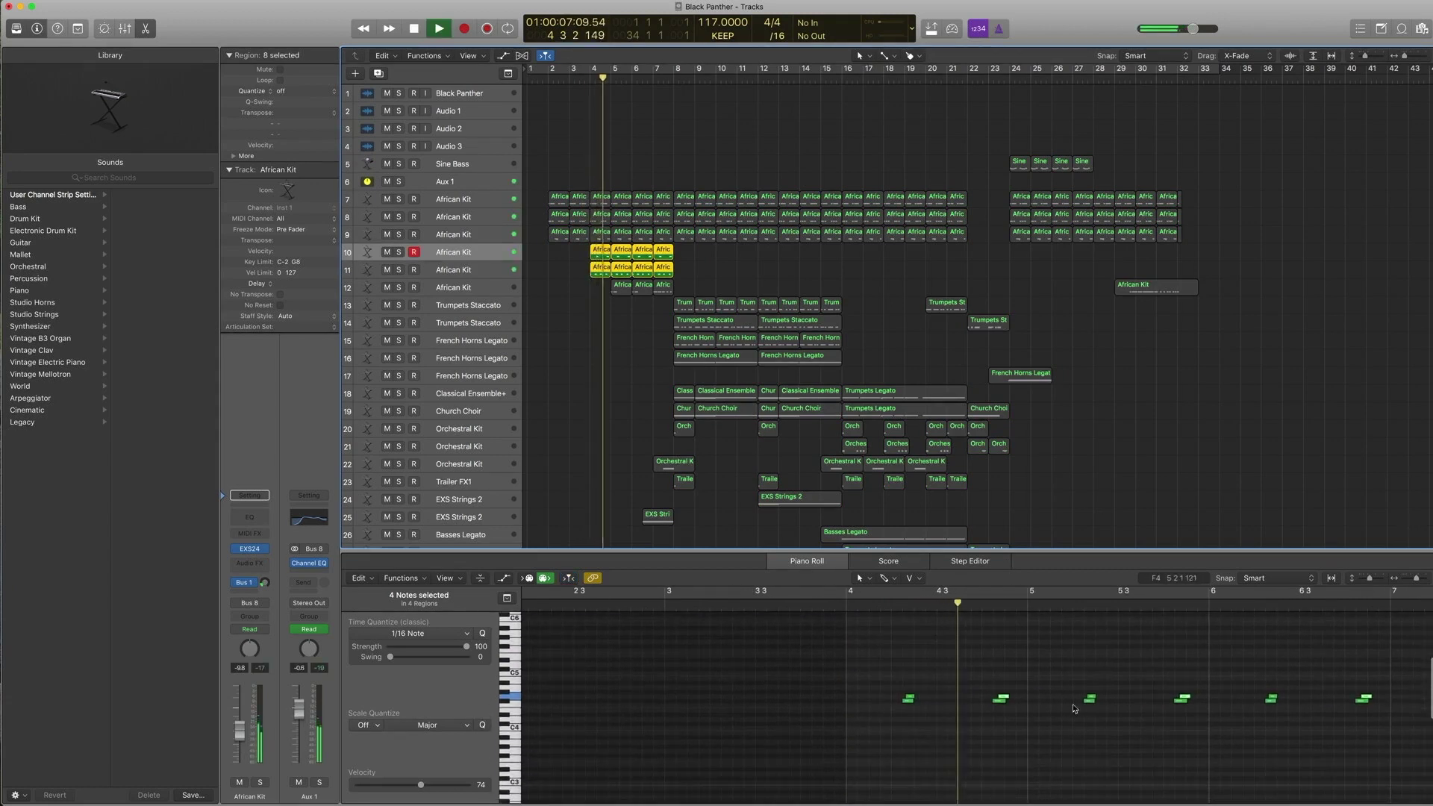
{"action": "scroll", "coordinate": [1063, 701], "scroll_direction": "down", "scroll_amount": 8}
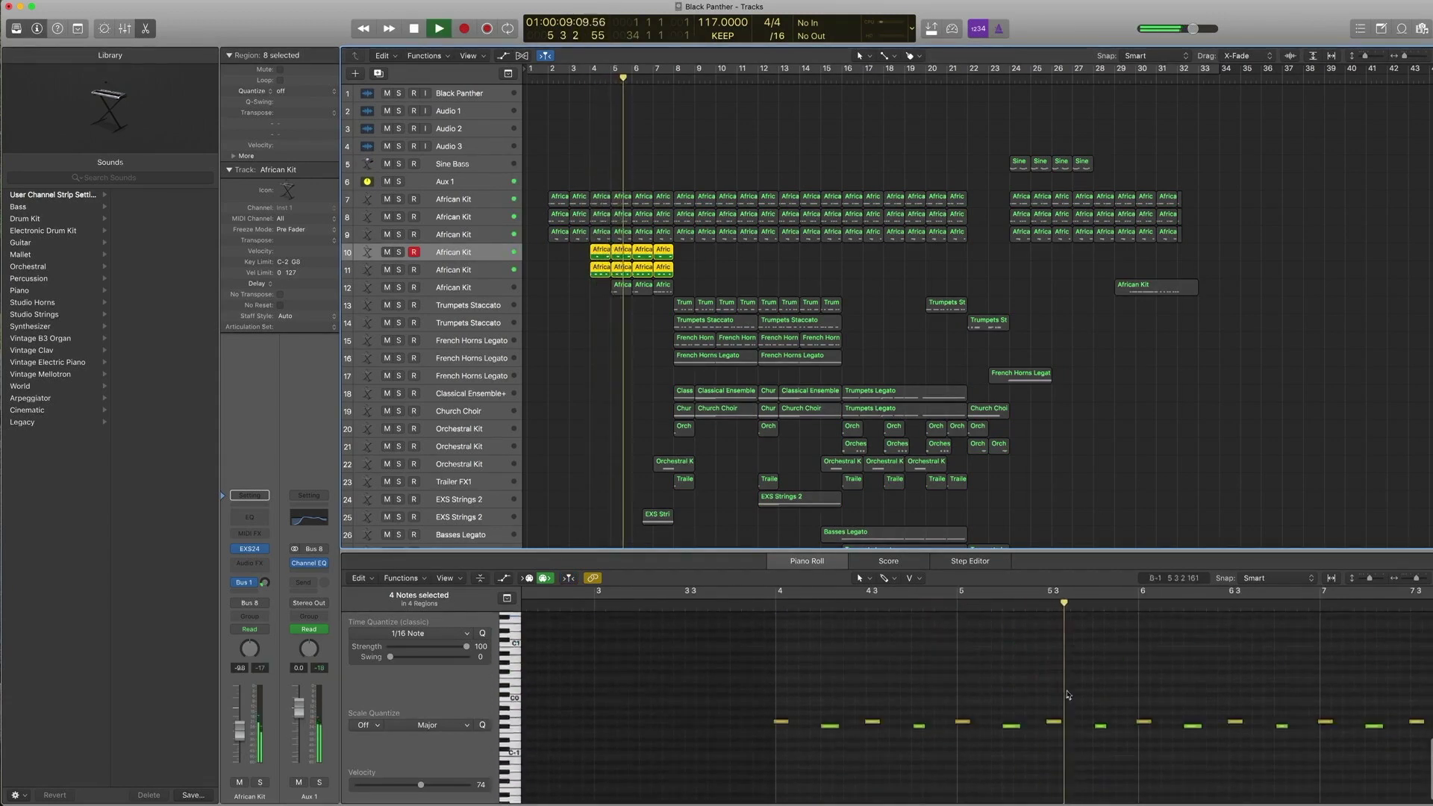
{"action": "scroll", "coordinate": [1064, 701], "scroll_direction": "up", "scroll_amount": 2}
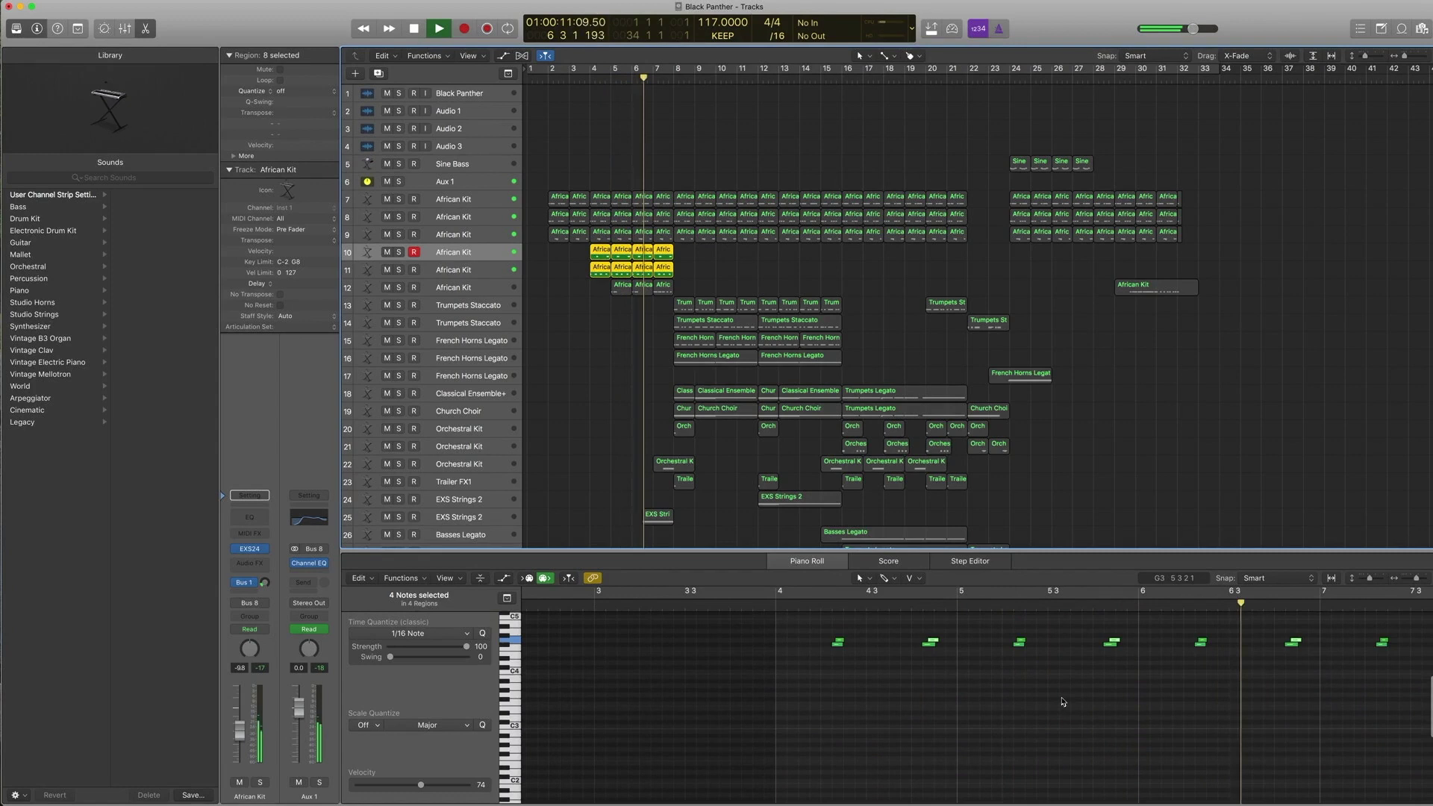
{"action": "key", "text": "space"}
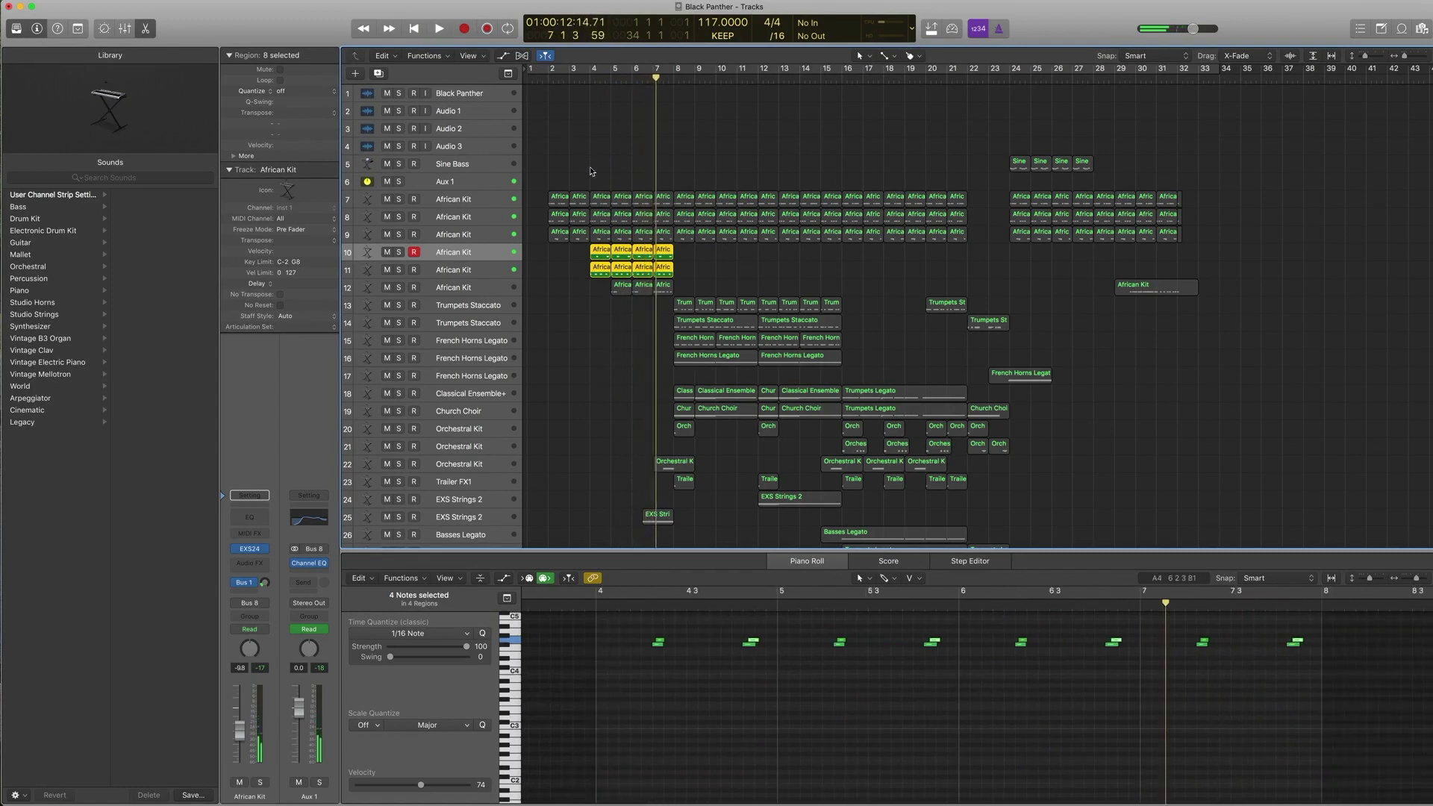
{"action": "left_click_drag", "start_coordinate": [590, 170], "coordinate": [672, 240]}
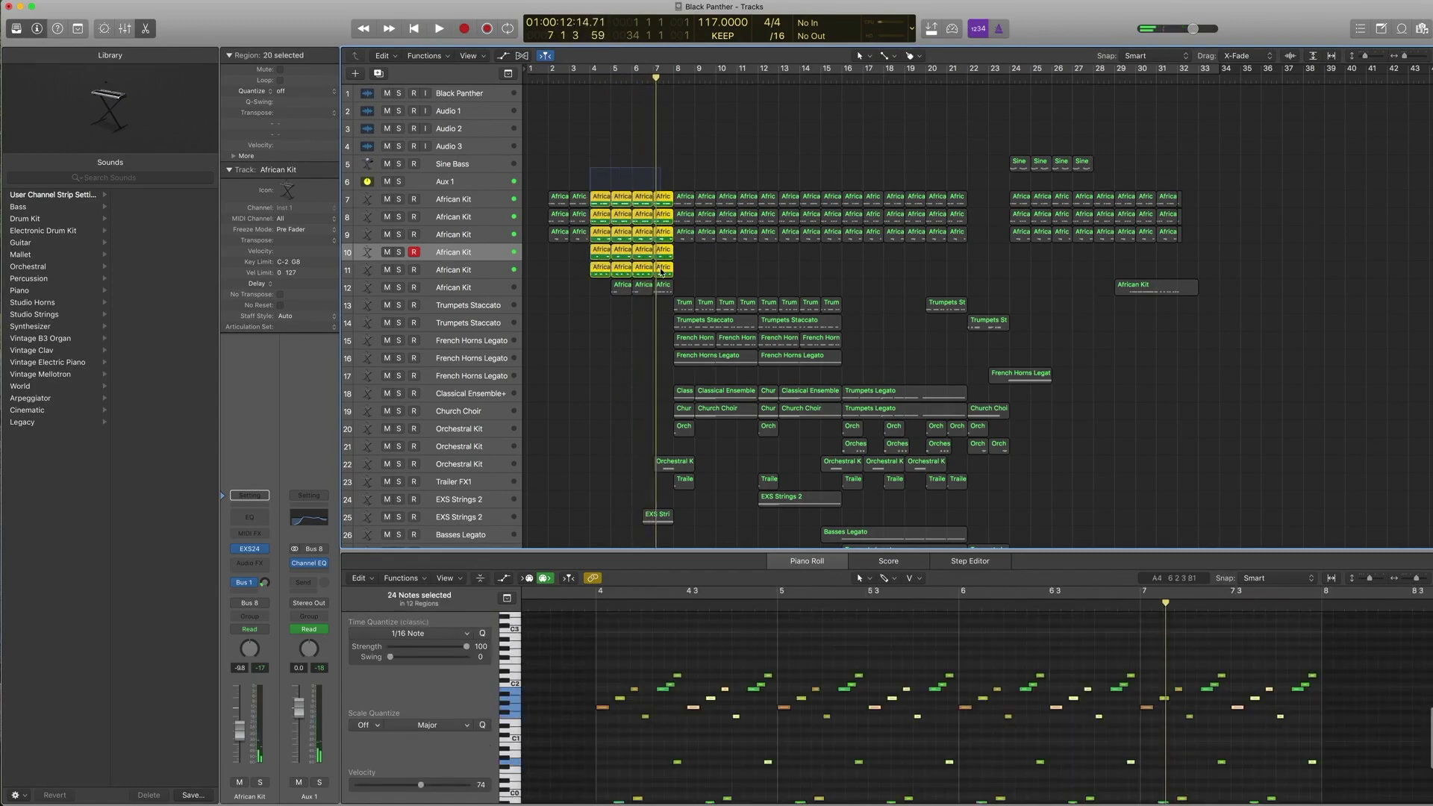
{"action": "left_click", "coordinate": [586, 80]}
{"action": "key", "text": "space"}
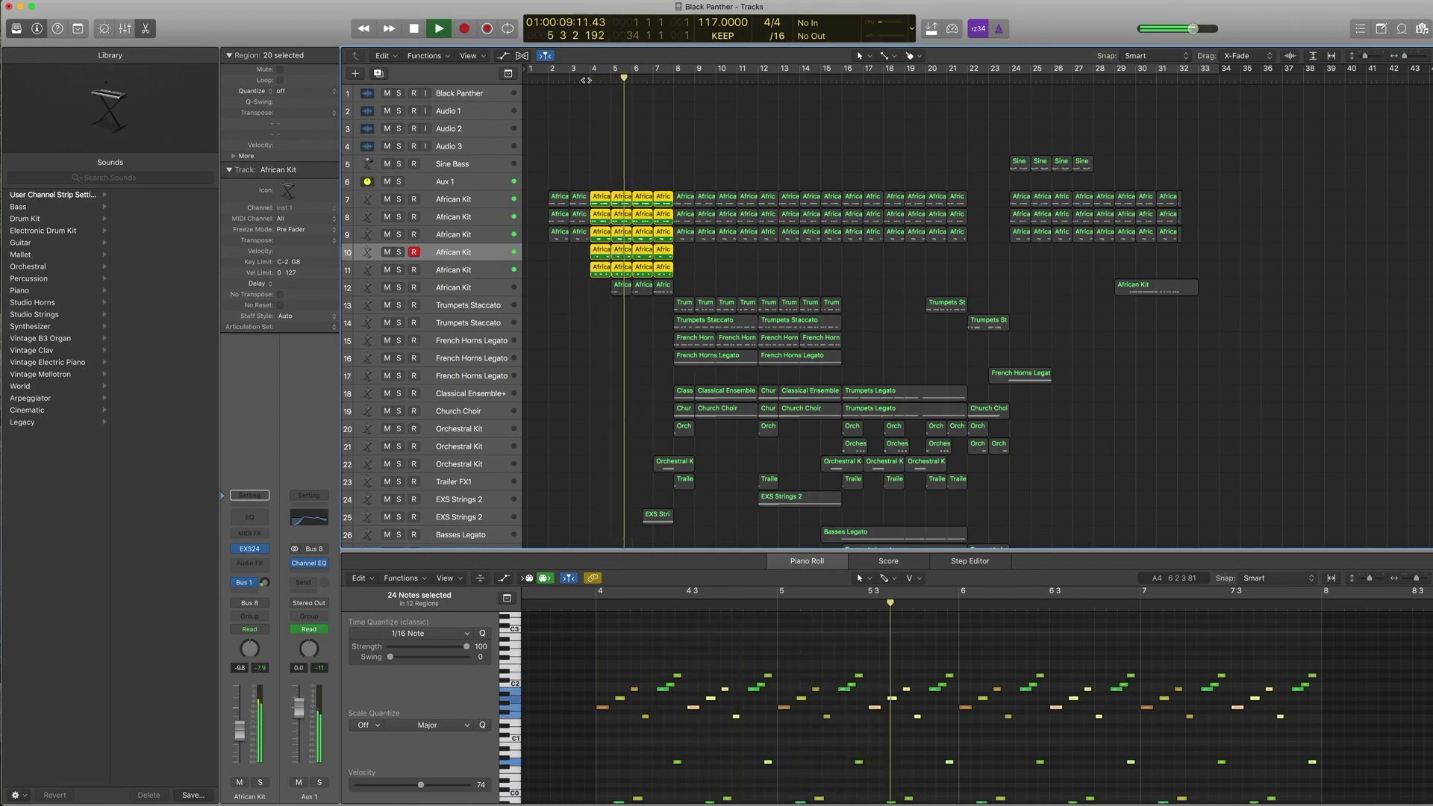
{"action": "key", "text": "space"}
{"action": "left_click", "coordinate": [473, 292]}
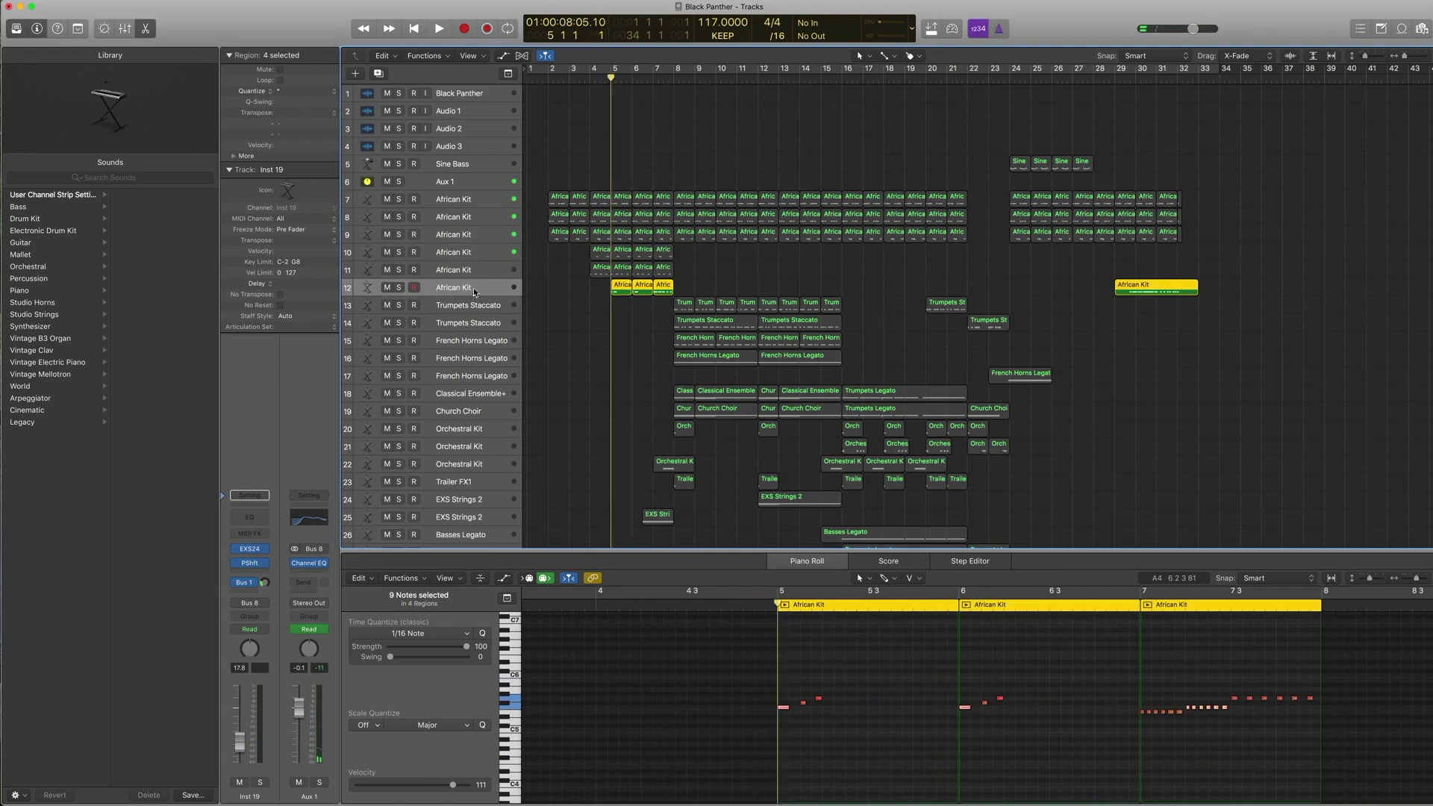
Check Inst 19's Pitch Shifter, play back, and briefly audition track 12's regions soloed.
{"action": "left_click", "coordinate": [251, 567]}
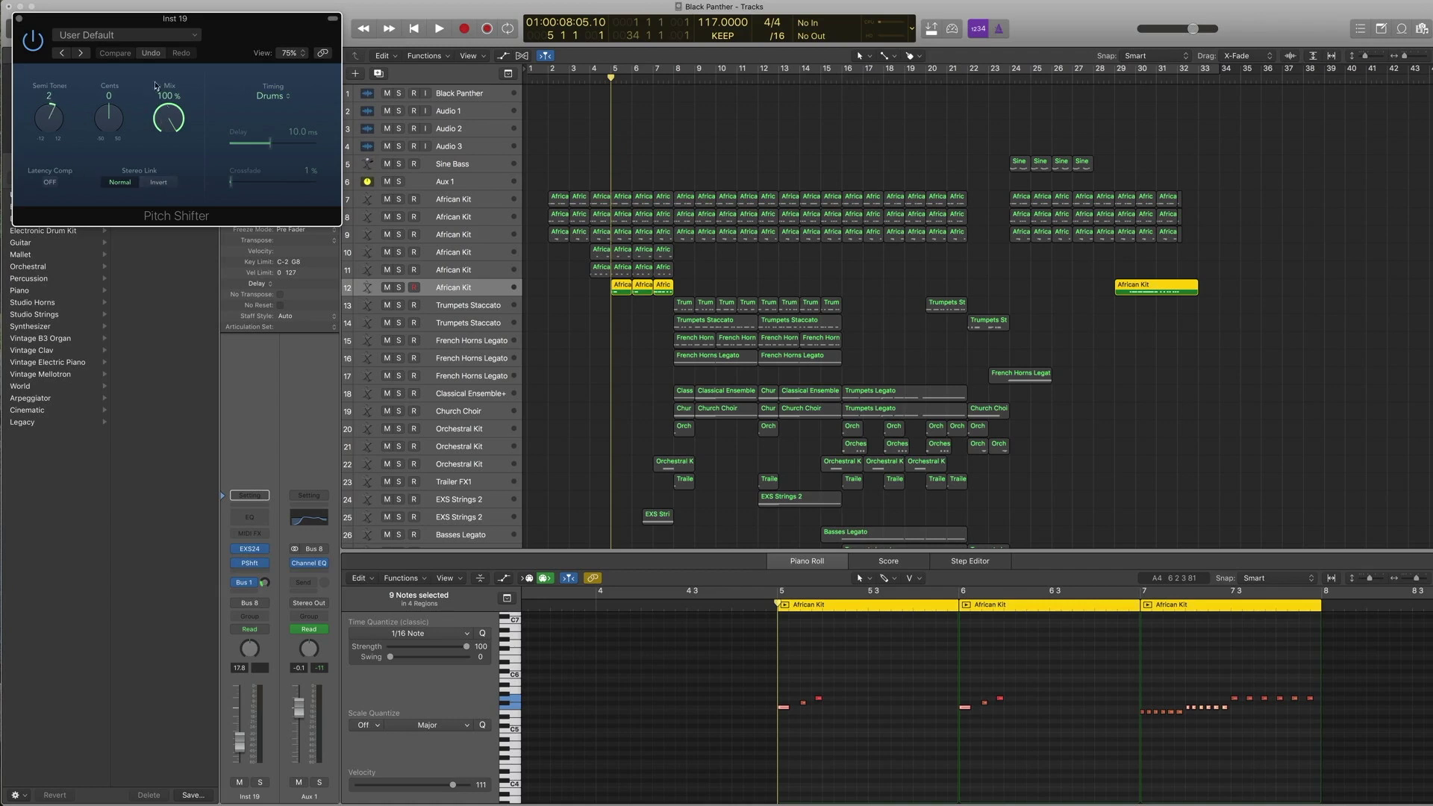
{"action": "left_click", "coordinate": [20, 19]}
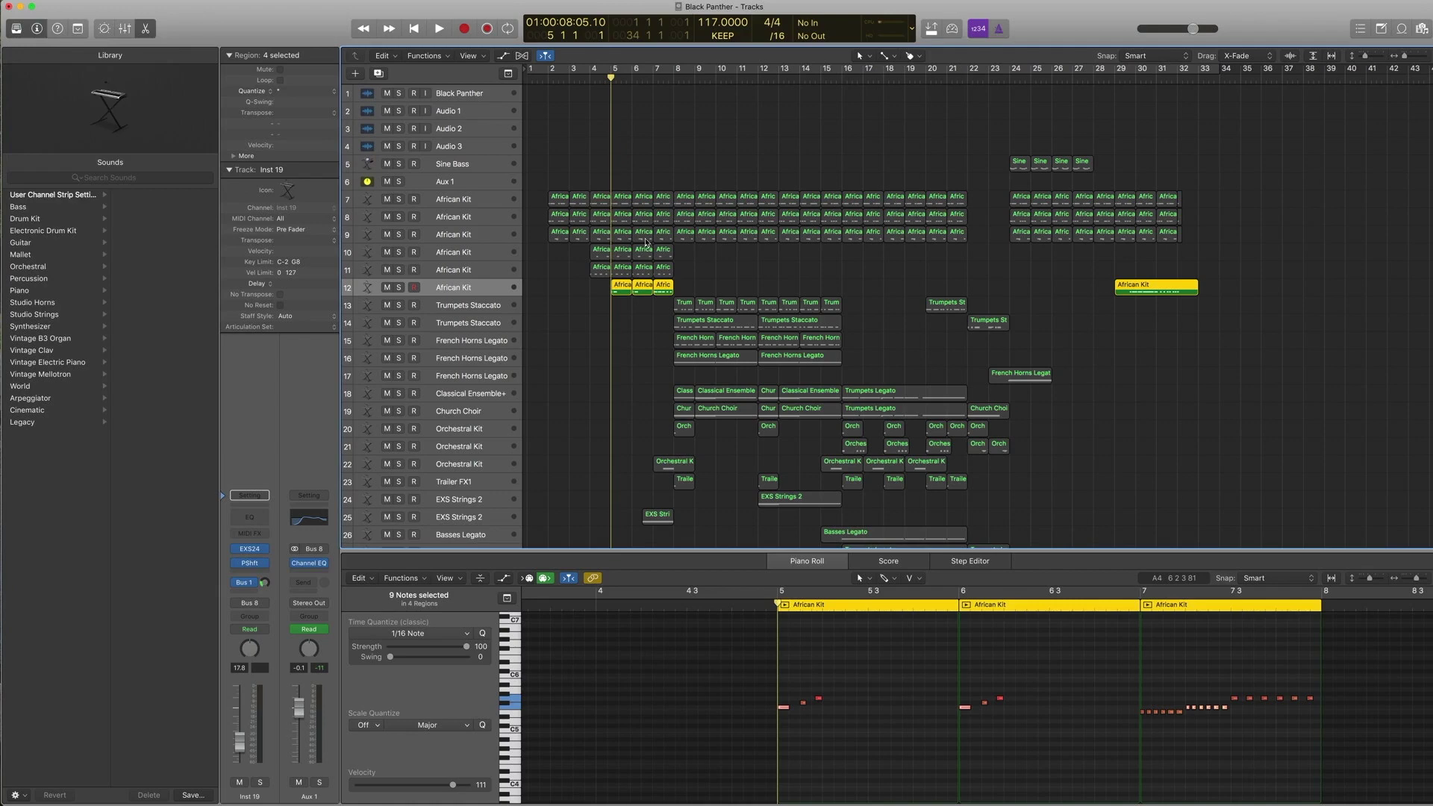
{"action": "key", "text": "space"}
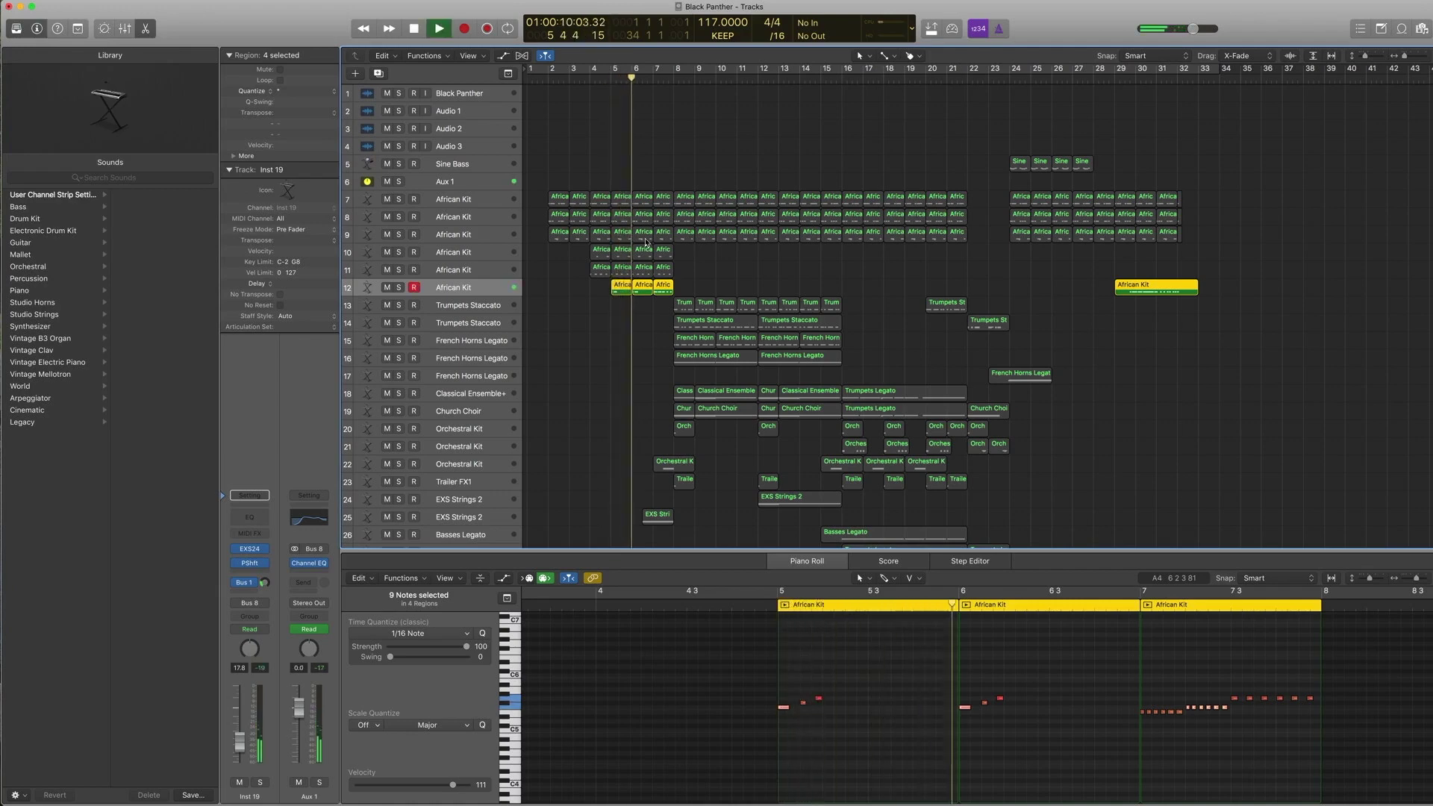
{"action": "key", "text": "space"}
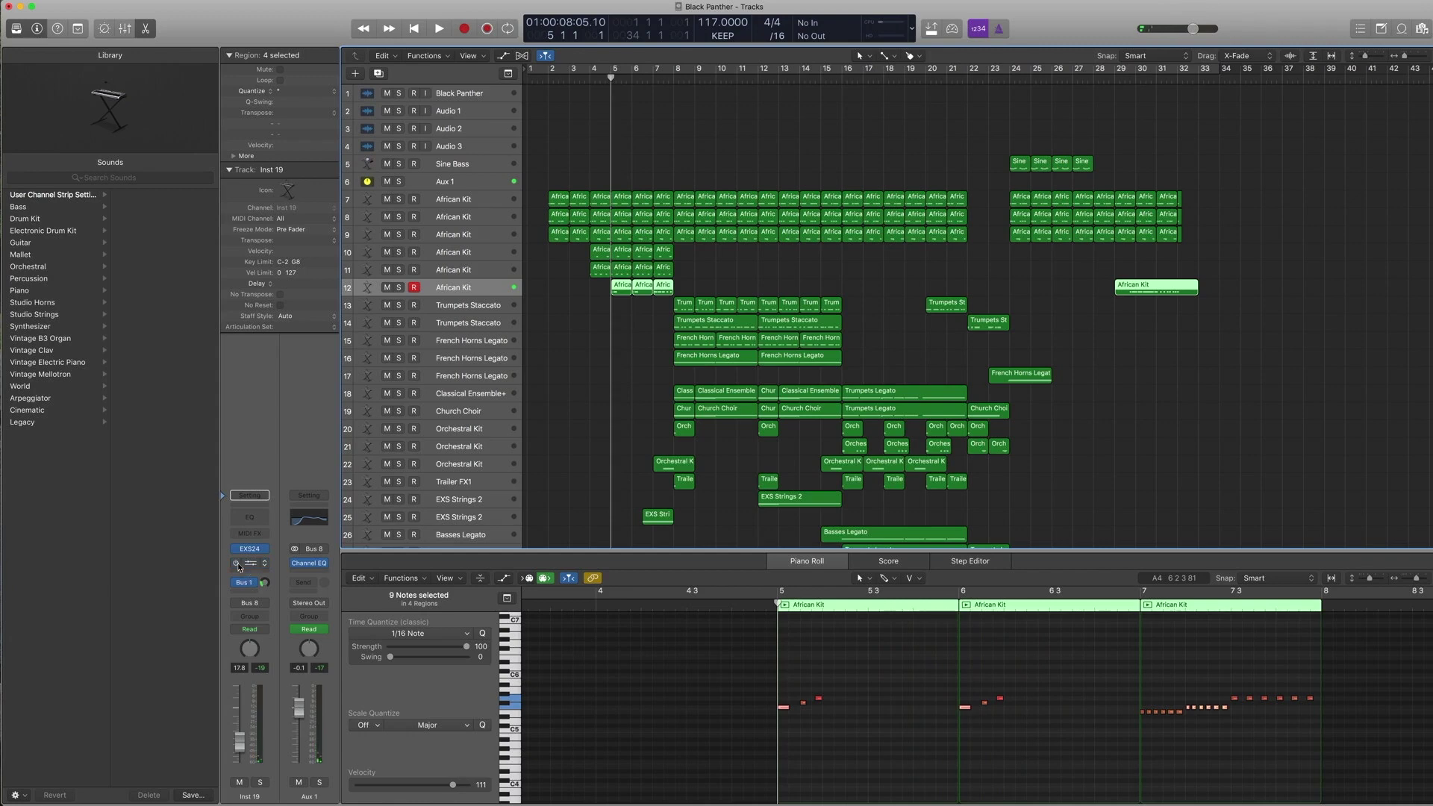
{"action": "key", "text": "ctrl+s"}
{"action": "key", "text": "space"}
{"action": "key", "text": "space"}
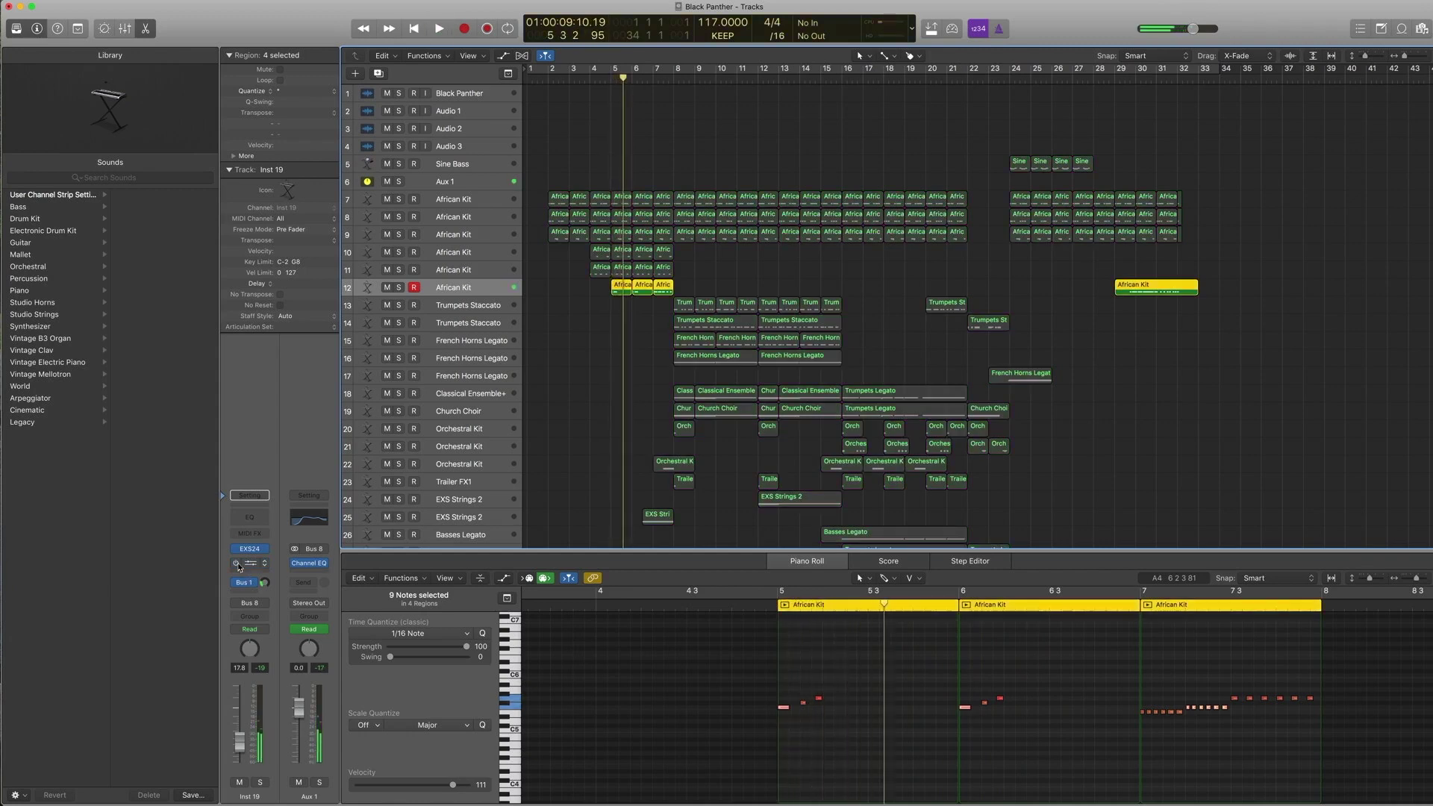
{"action": "key", "text": "ctrl+s"}
Keep the Pitch Shifter timing on Drums, play the pitched kit, and close the Piano Roll.
{"action": "left_click", "coordinate": [240, 565]}
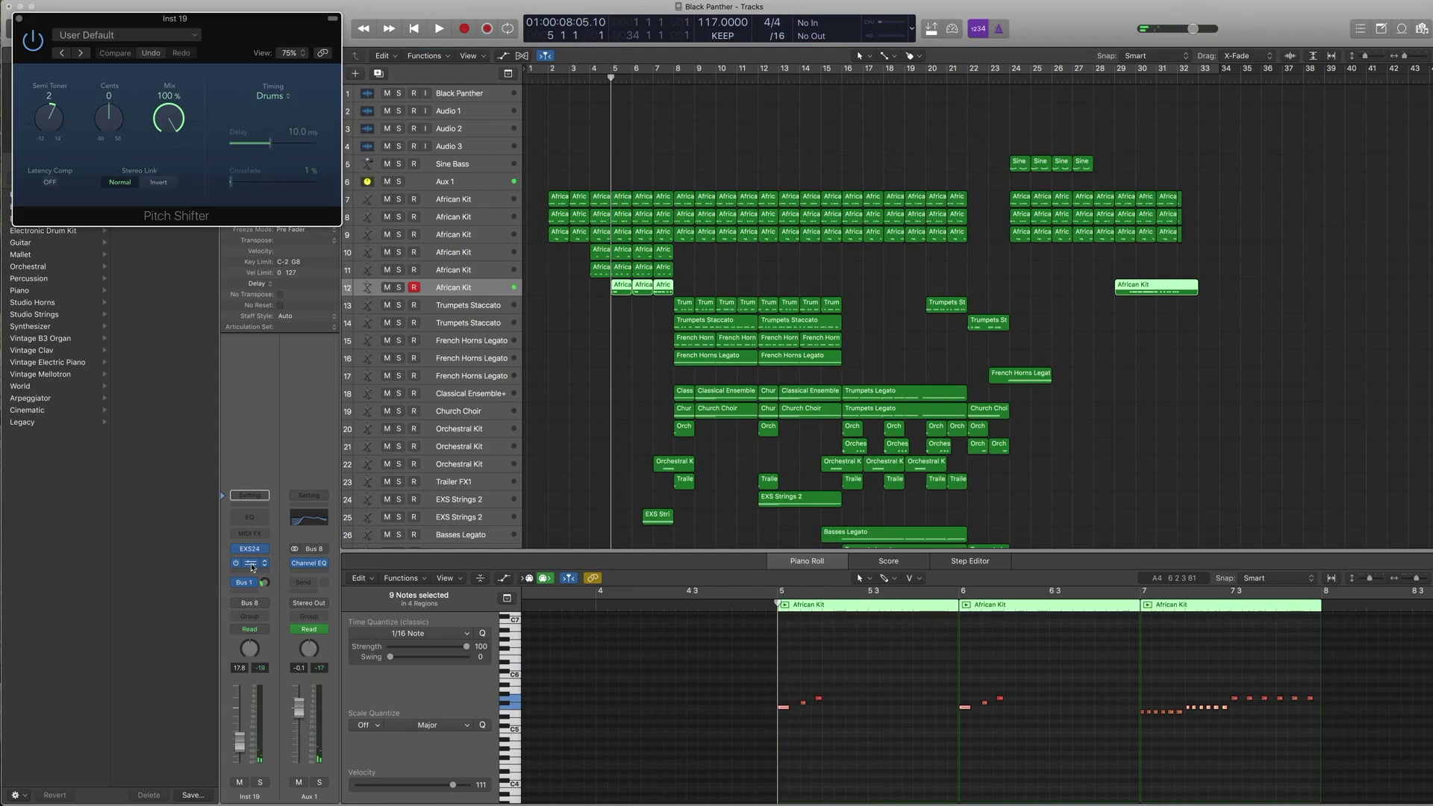
{"action": "left_click", "coordinate": [278, 97]}
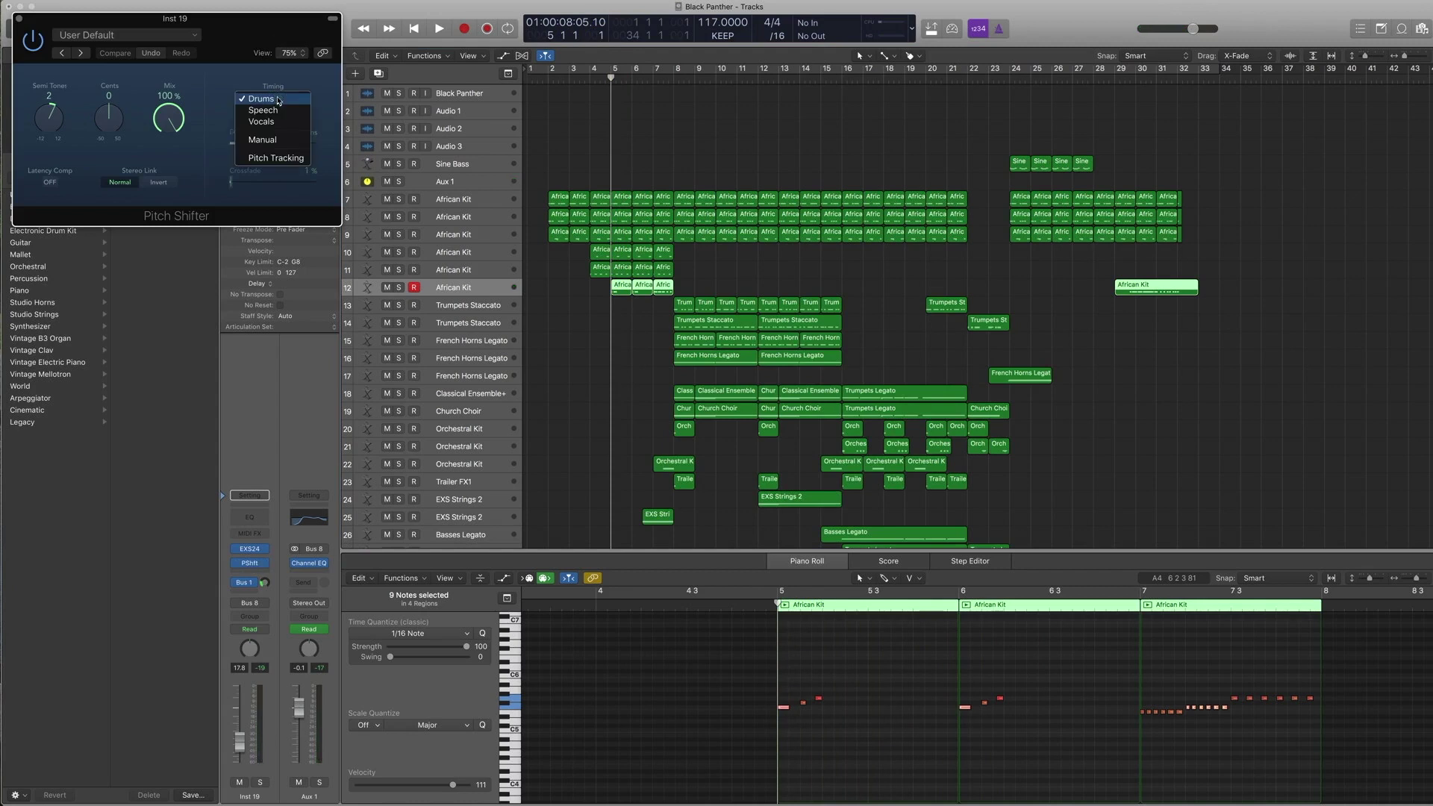
{"action": "left_click", "coordinate": [276, 97]}
{"action": "left_click", "coordinate": [19, 19]}
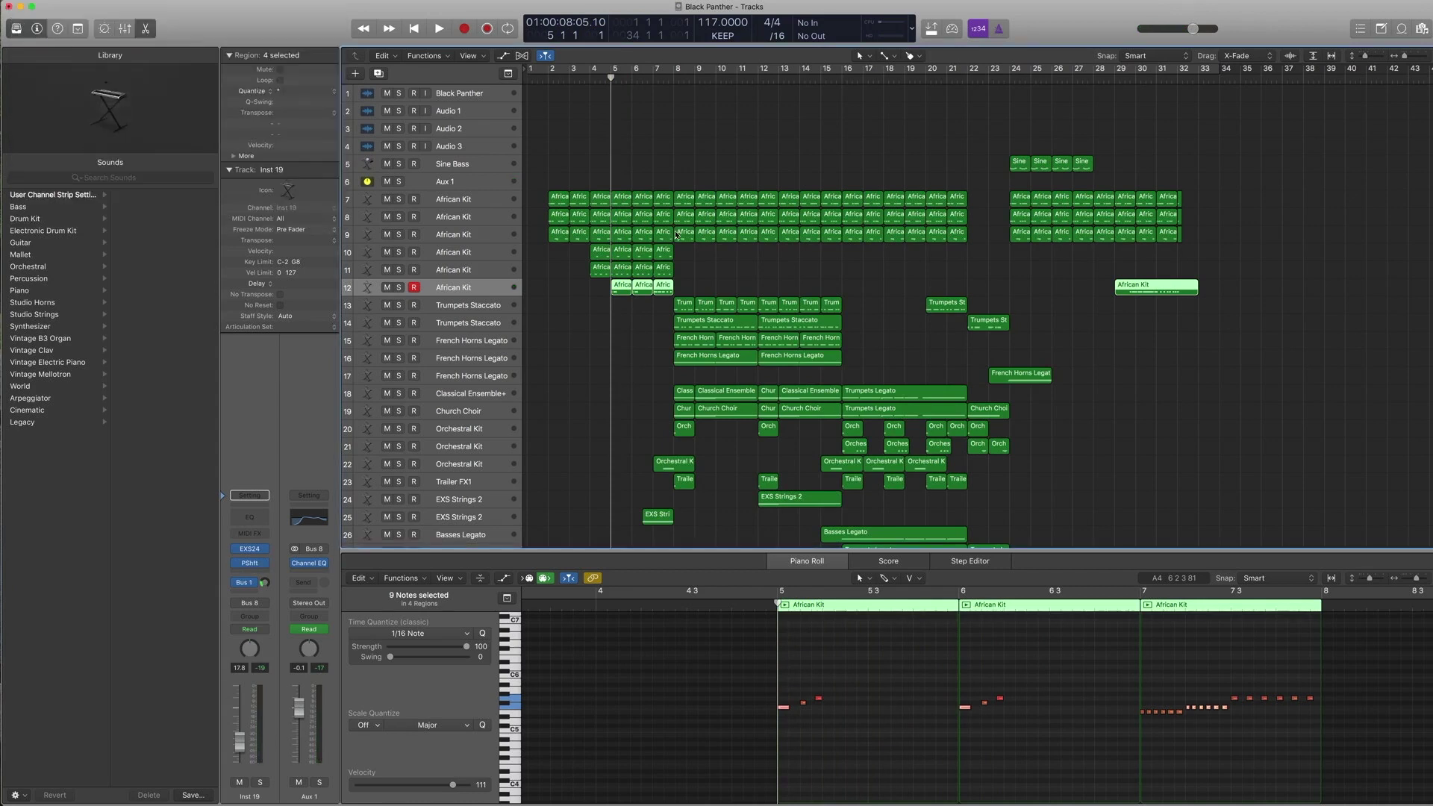
{"action": "key", "text": "space"}
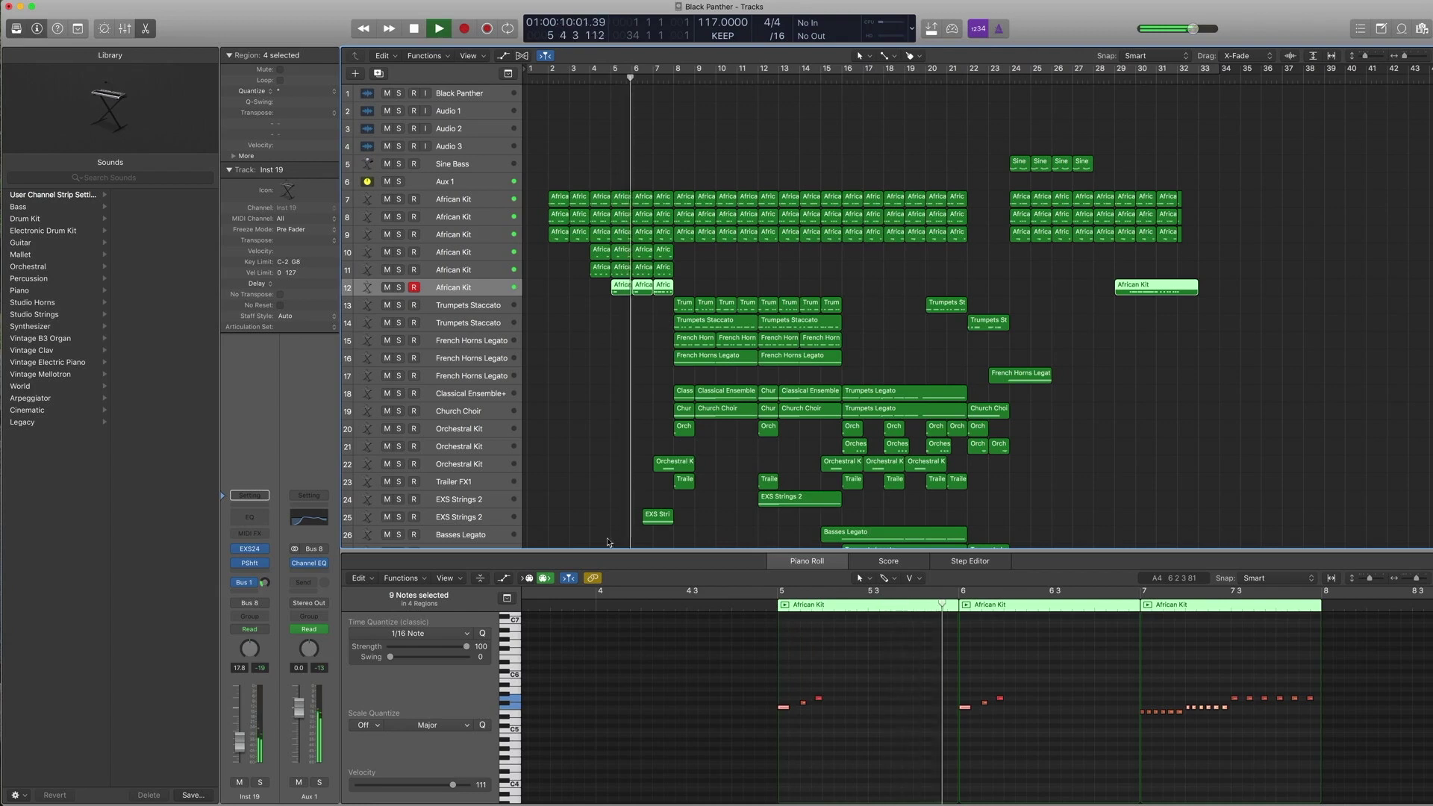
{"action": "key", "text": "space"}
{"action": "key", "text": "e"}
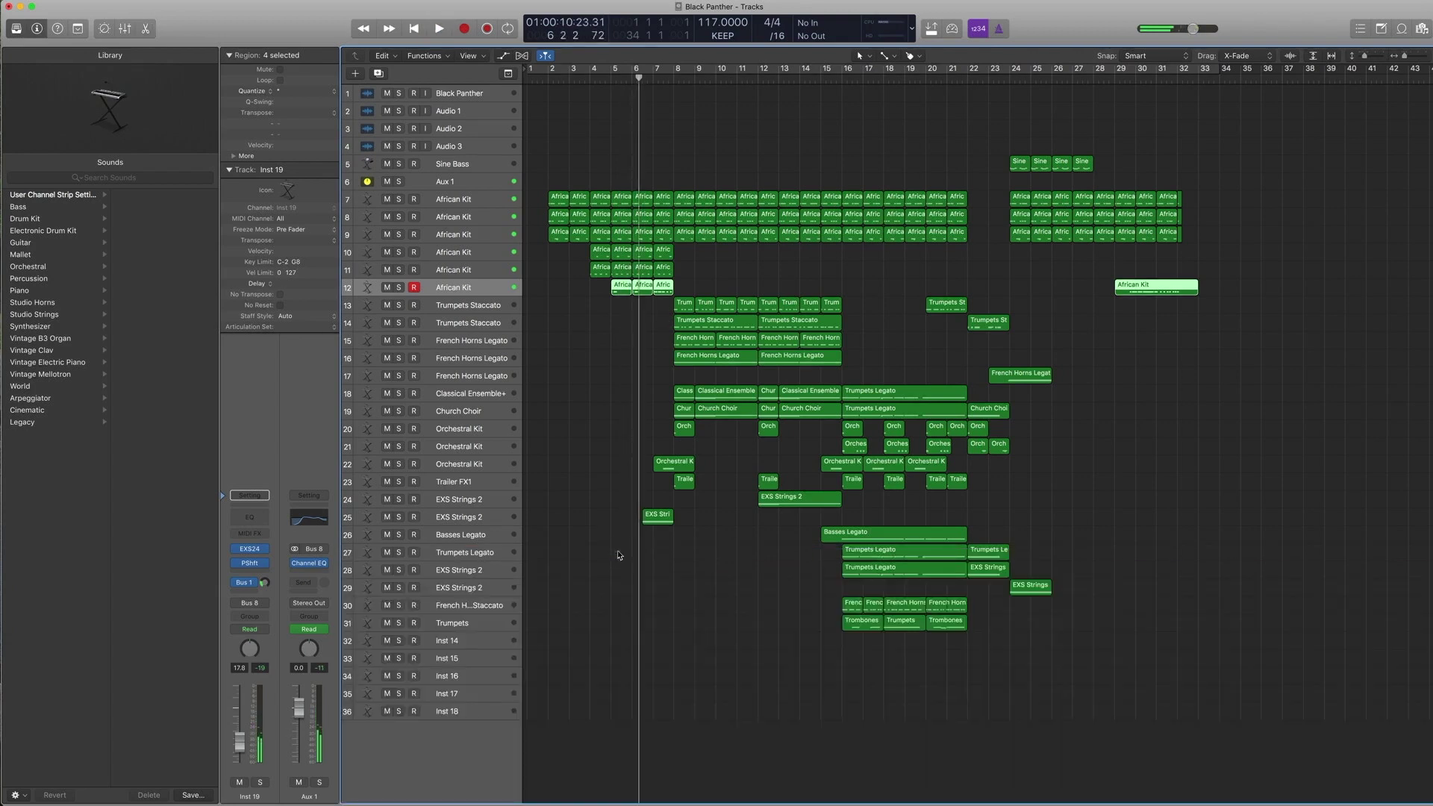
Select track 25 EXS Strings 2, solo its region and listen to it alone.
{"action": "key", "text": "period"}
{"action": "key", "text": "period"}
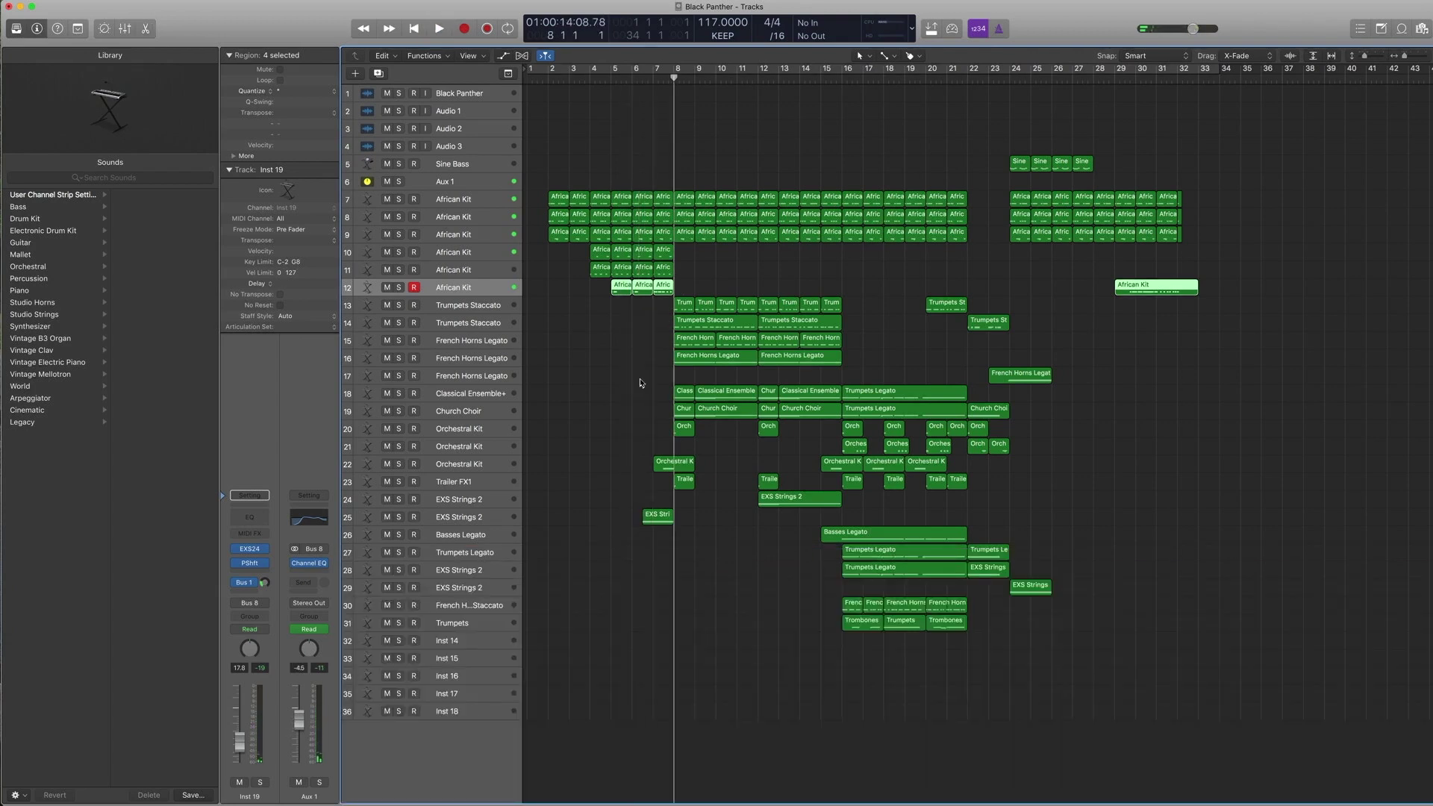
{"action": "key", "text": "comma"}
{"action": "key", "text": "comma"}
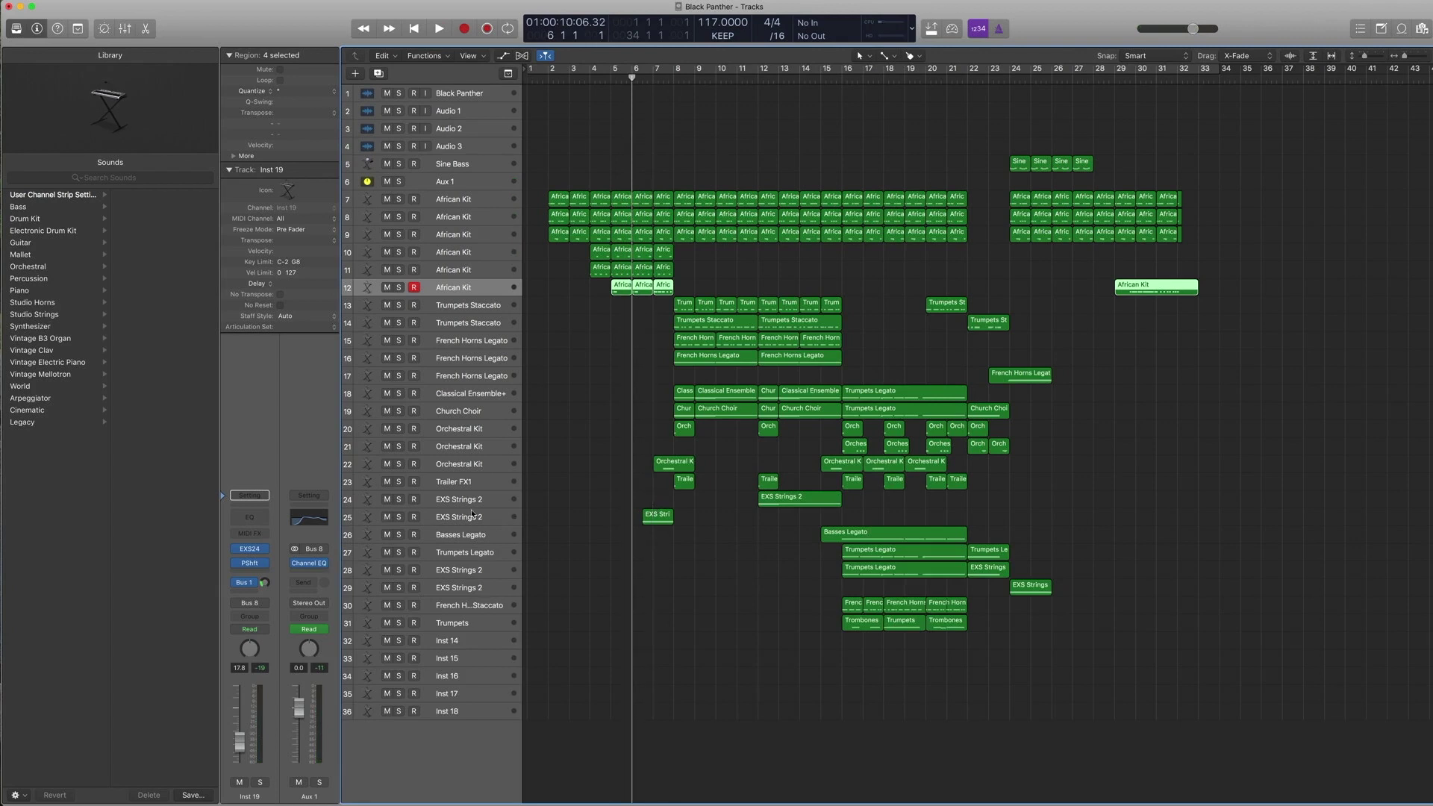
{"action": "left_click", "coordinate": [473, 513]}
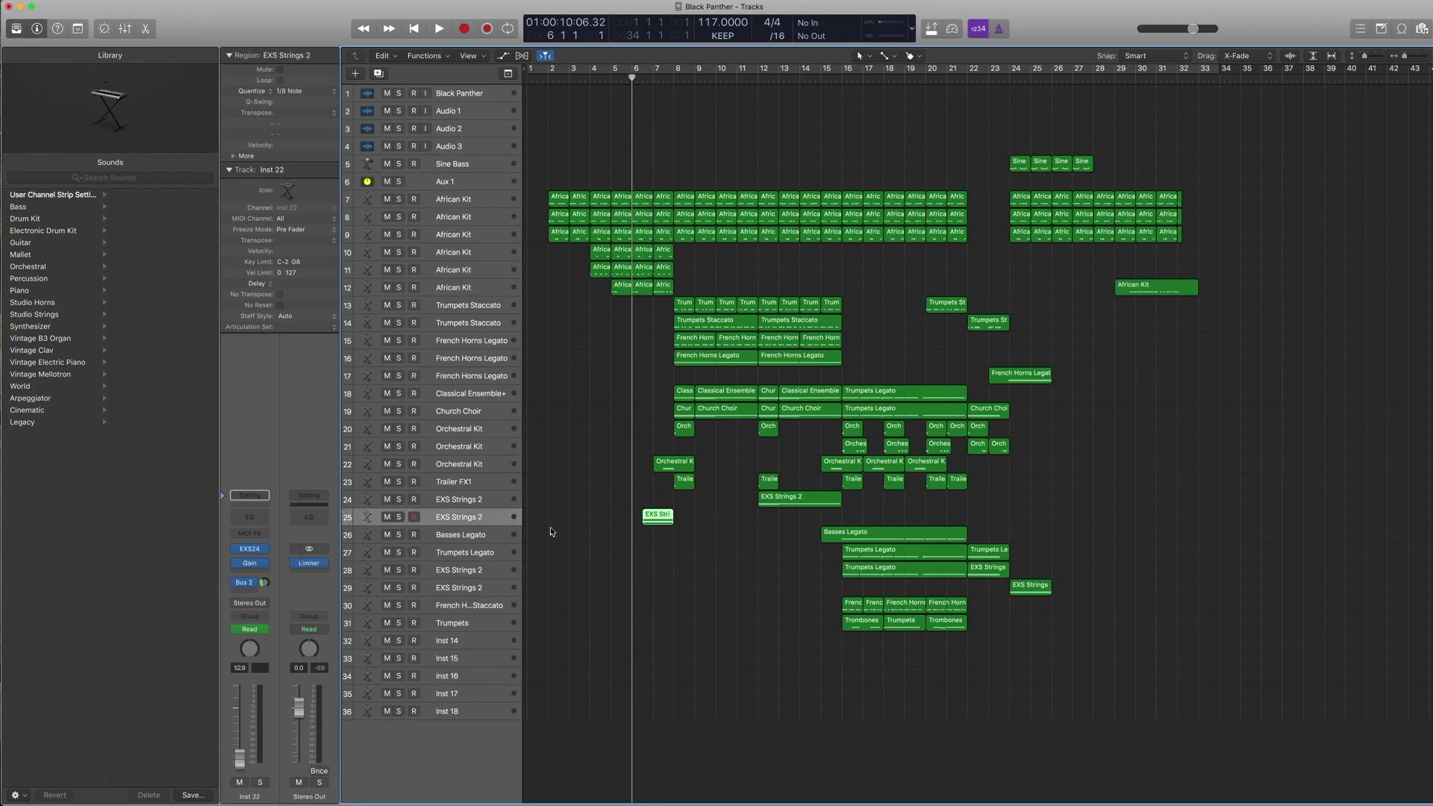
{"action": "key", "text": "ctrl+s"}
{"action": "key", "text": "space"}
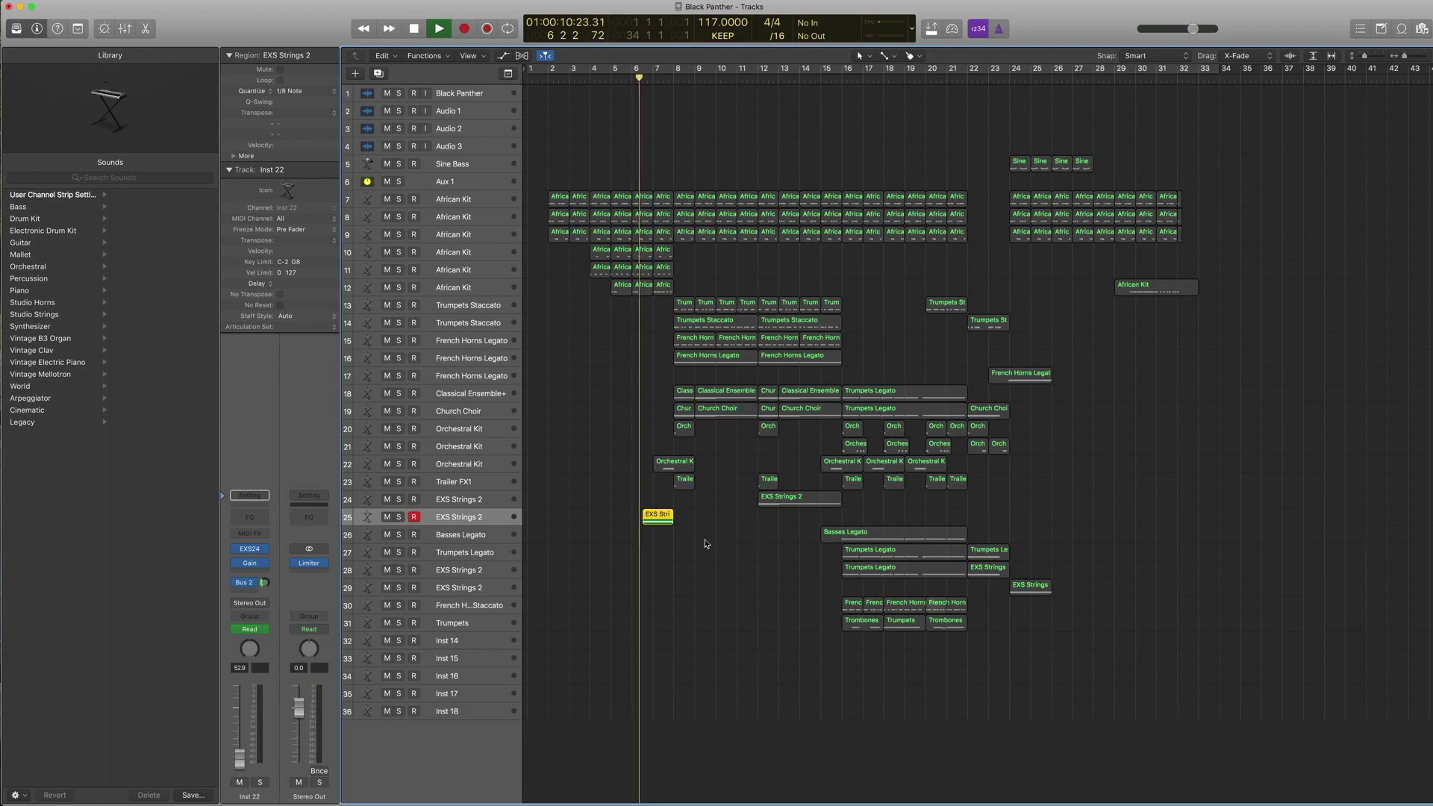
{"action": "key", "text": "space"}
Inspect the two sustained string notes, then list the Pop Strings patches in the Library.
{"action": "double_click", "coordinate": [661, 516]}
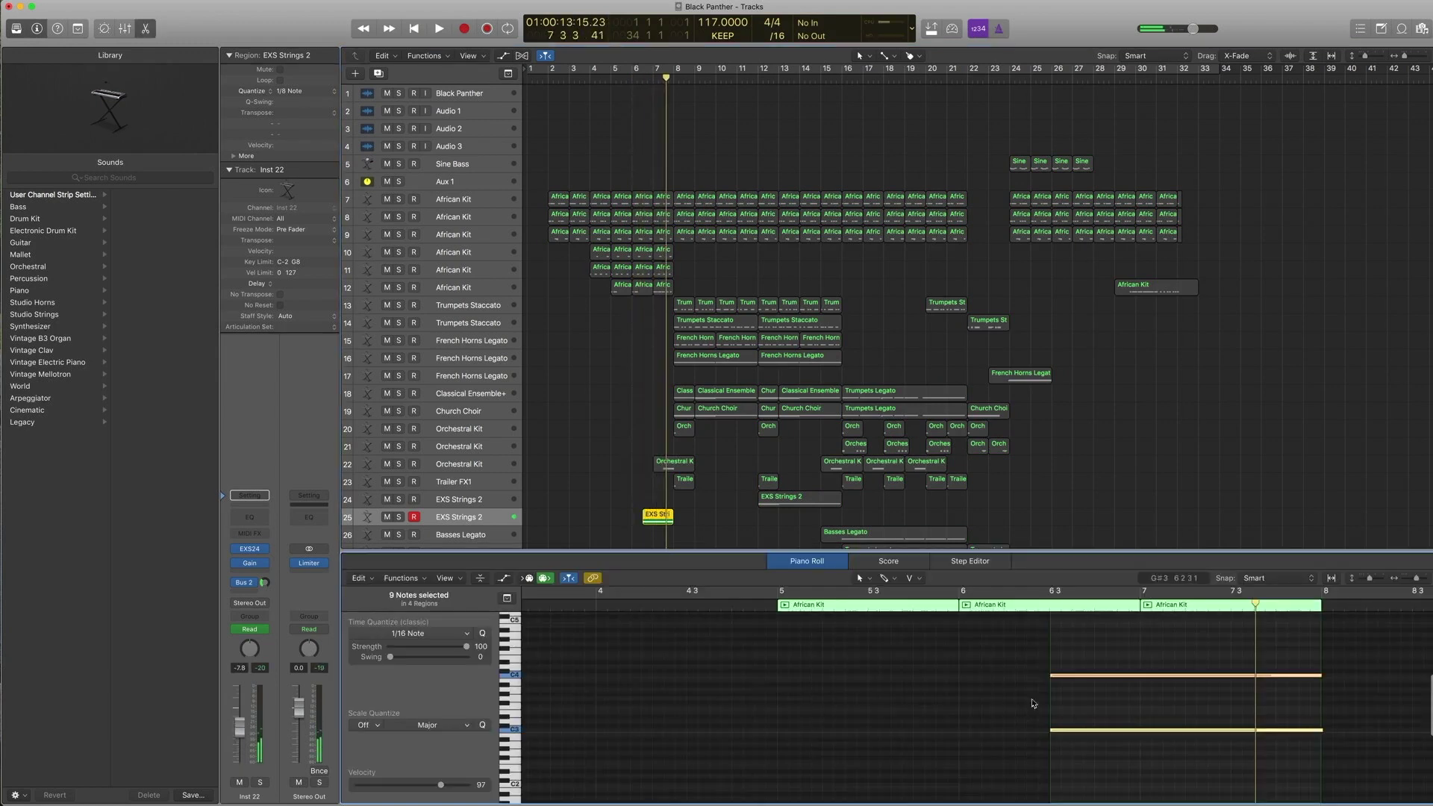
{"action": "left_click_drag", "start_coordinate": [1028, 758], "coordinate": [1076, 669]}
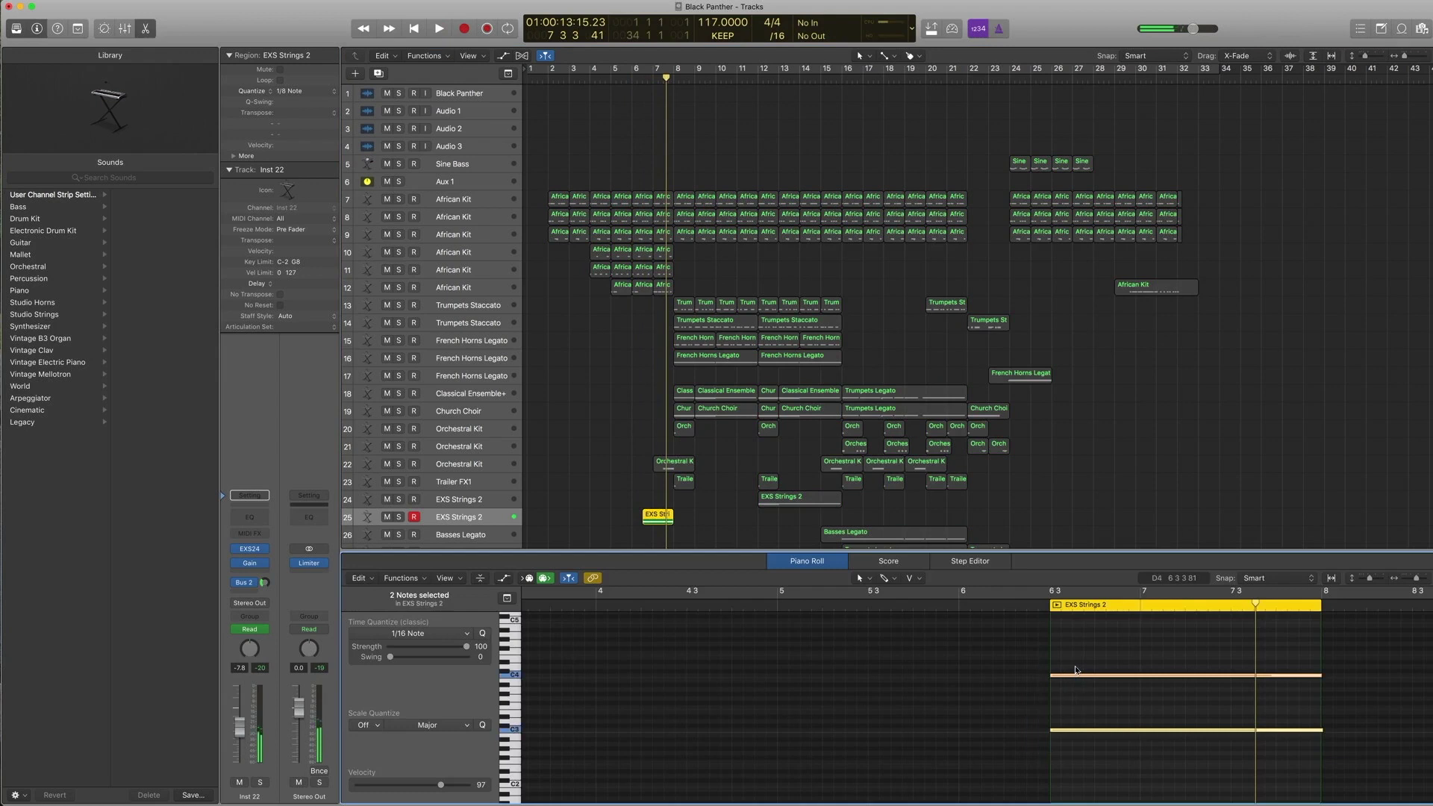
{"action": "key", "text": "e"}
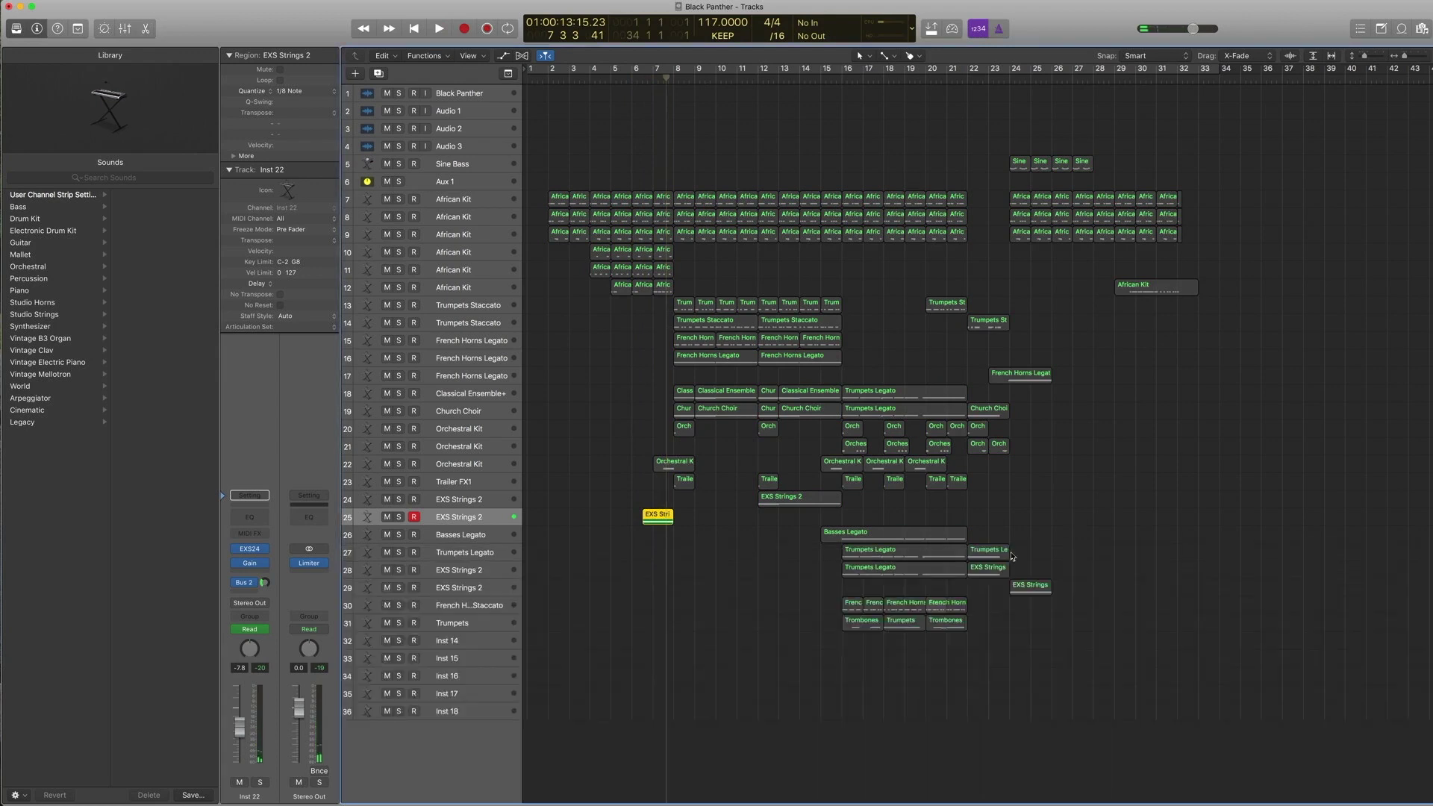
{"action": "key", "text": "comma"}
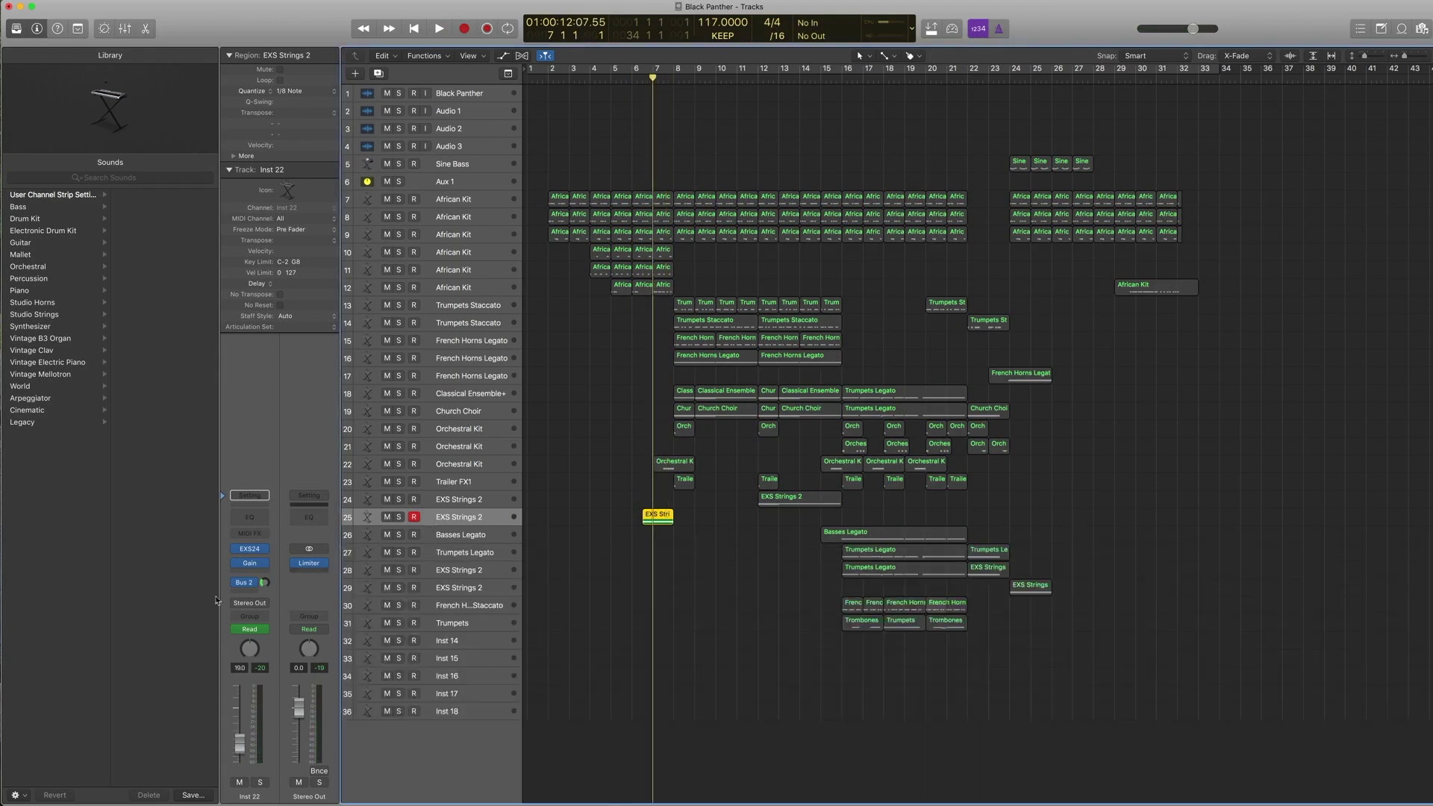
{"action": "left_click", "coordinate": [249, 549]}
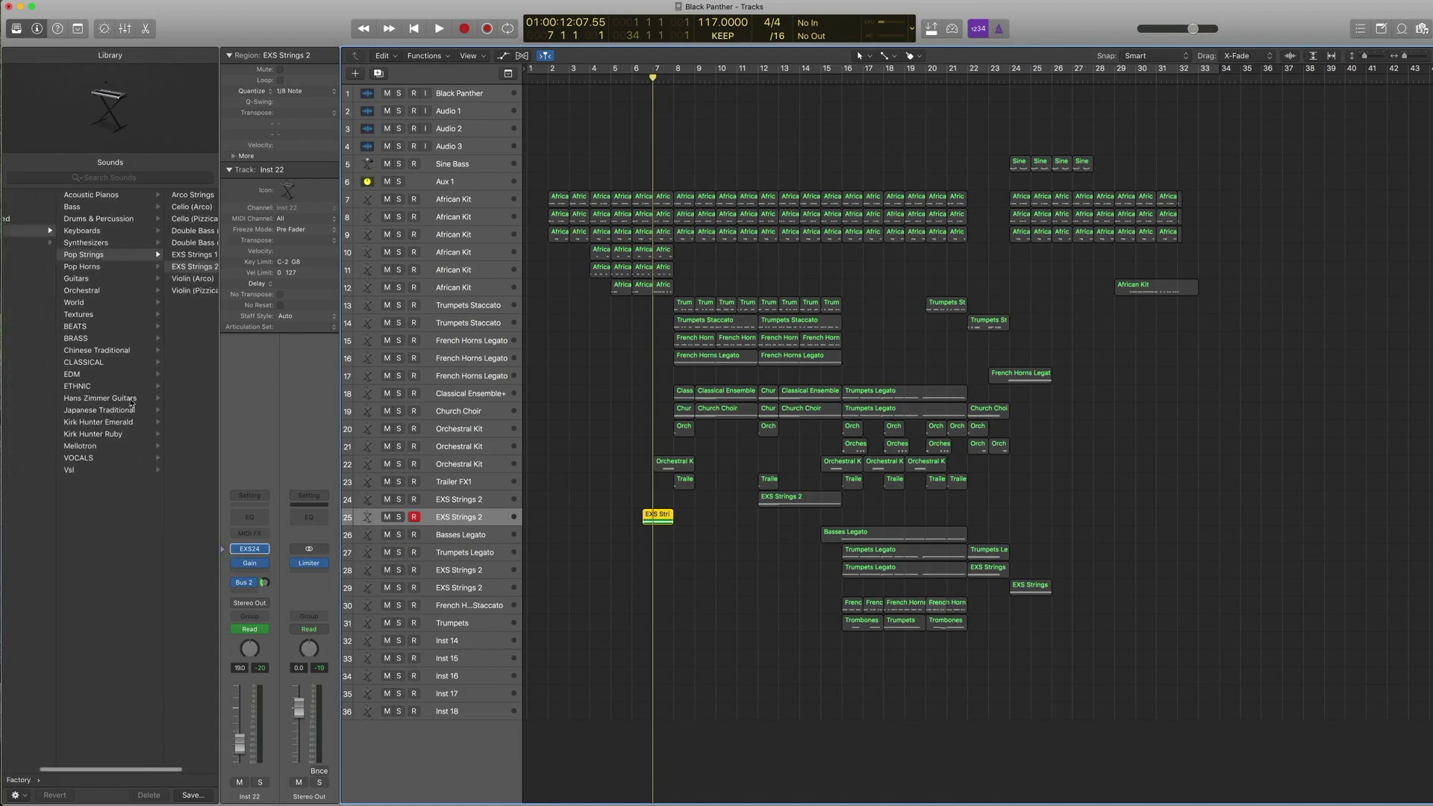
{"action": "left_click", "coordinate": [119, 256]}
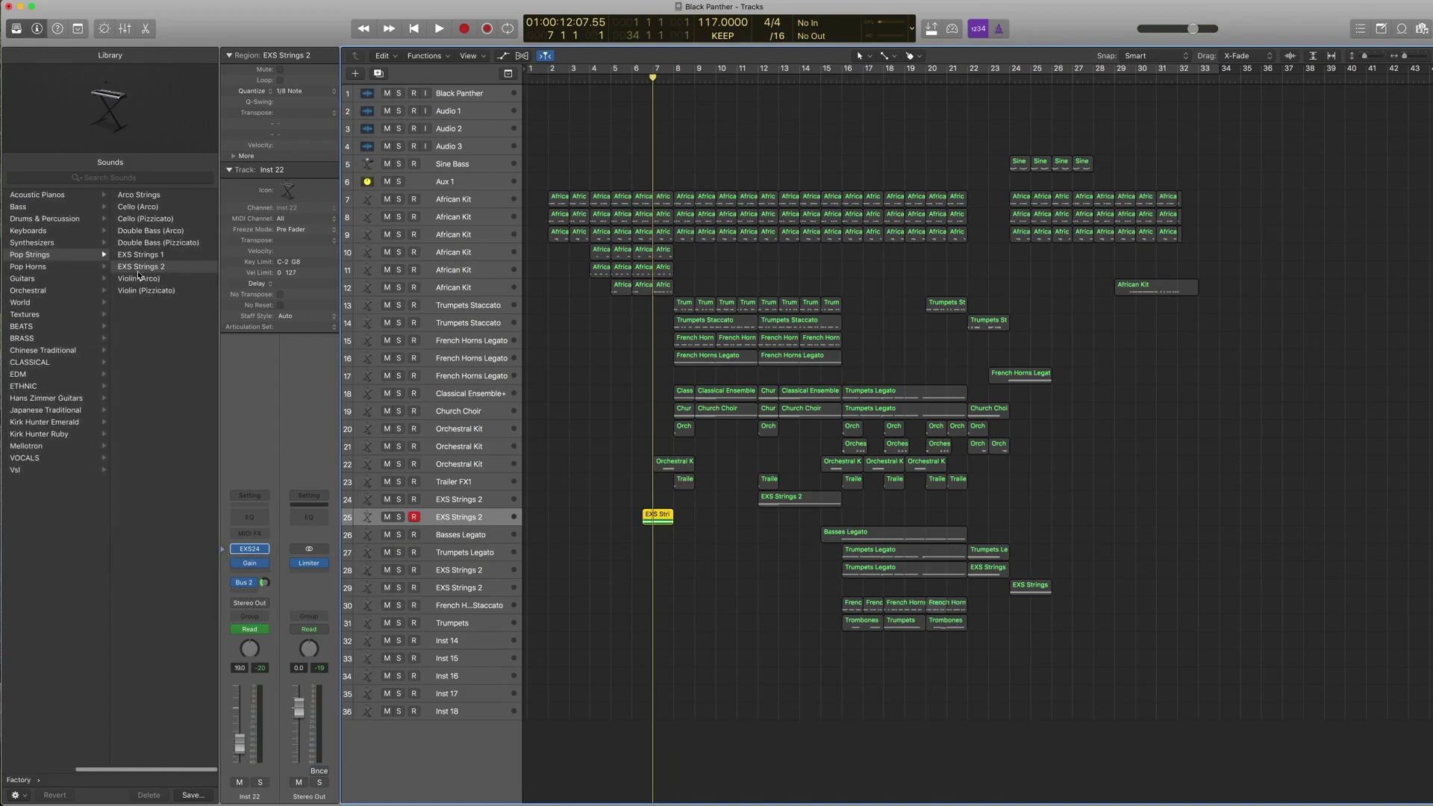
Show Aux 3 on Bus 2 and browse its Space Designer Halls presets, leaving 02.7s Smooth Vocal Hall.
{"action": "left_click", "coordinate": [247, 587]}
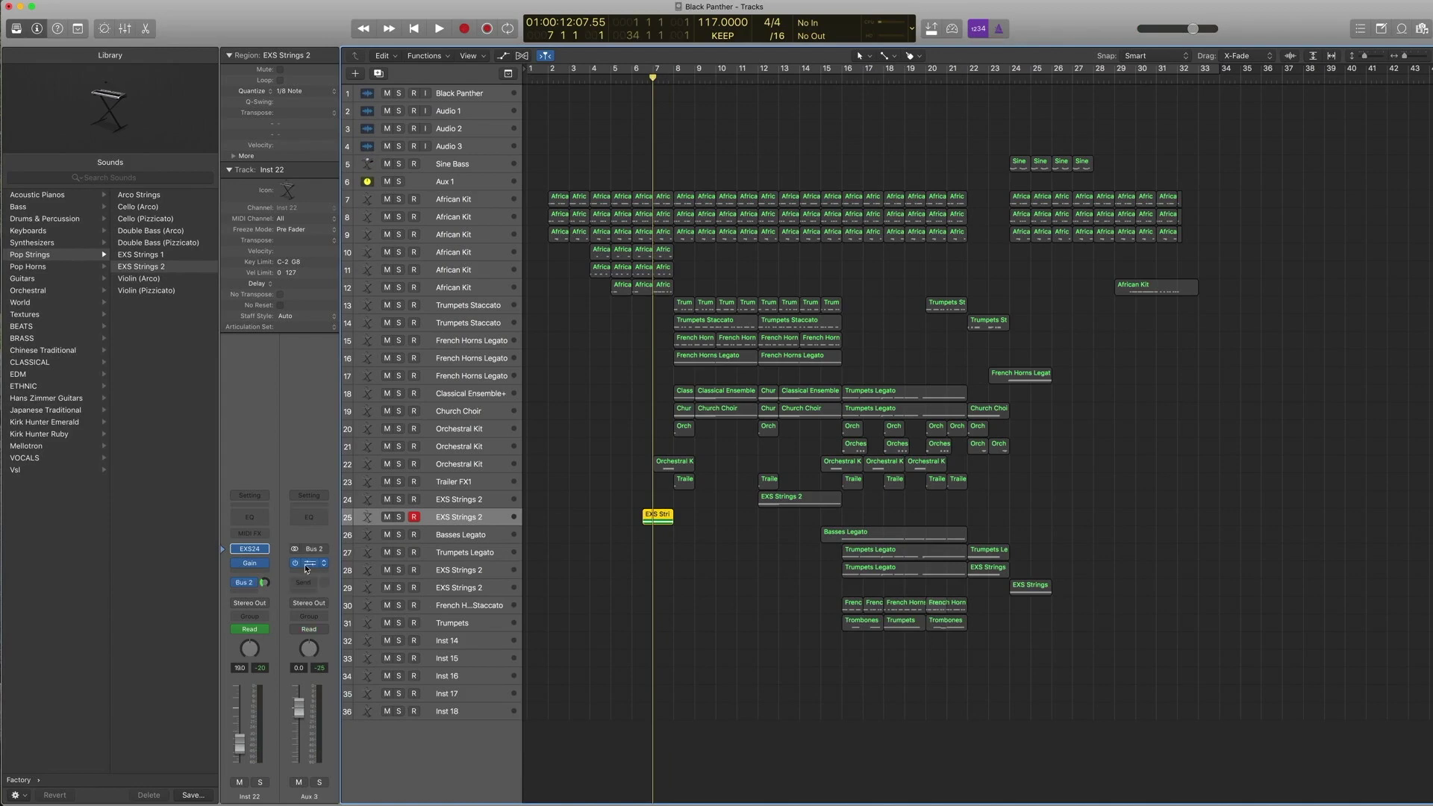
{"action": "left_click", "coordinate": [309, 563]}
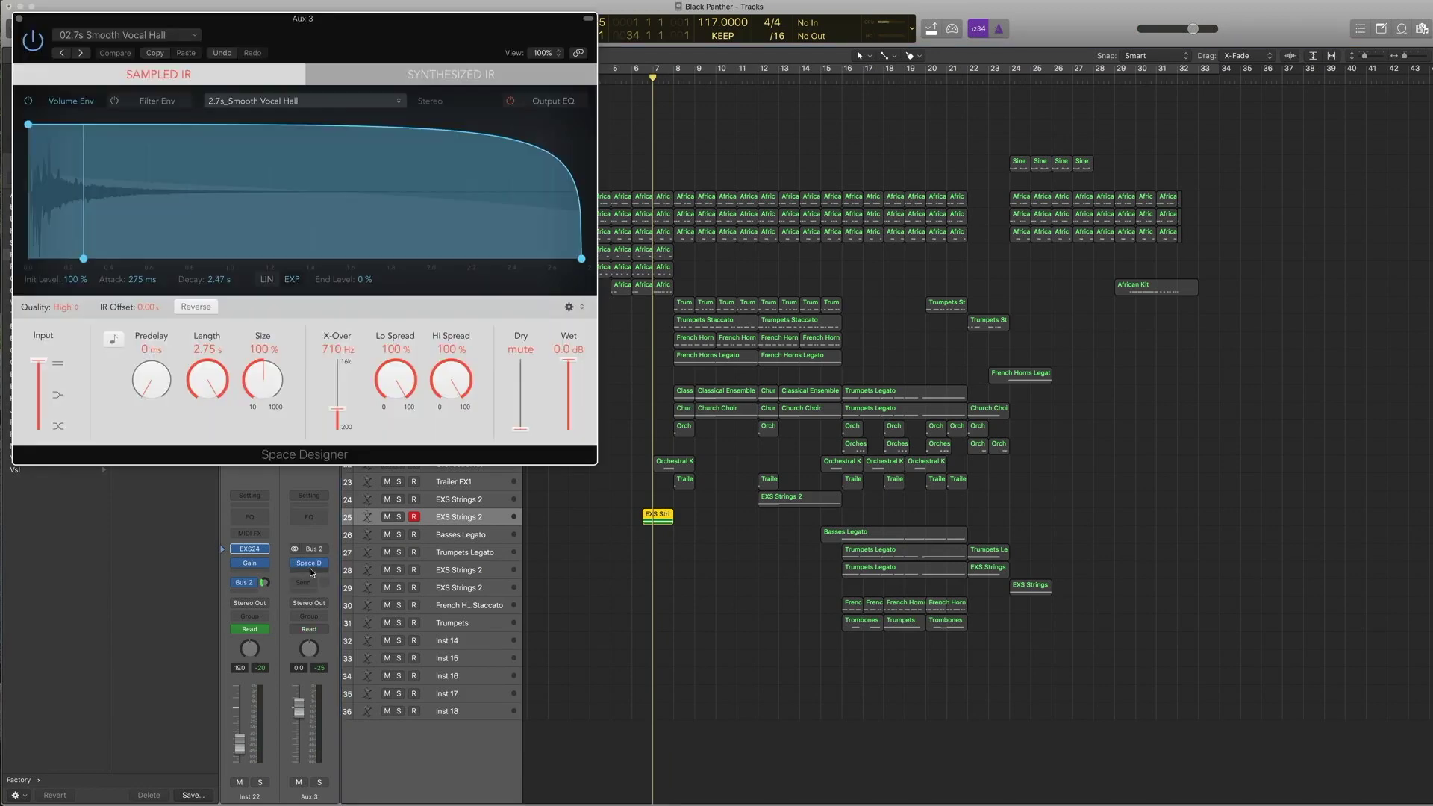
{"action": "left_click", "coordinate": [140, 34]}
{"action": "mouse_move", "coordinate": [147, 256]}
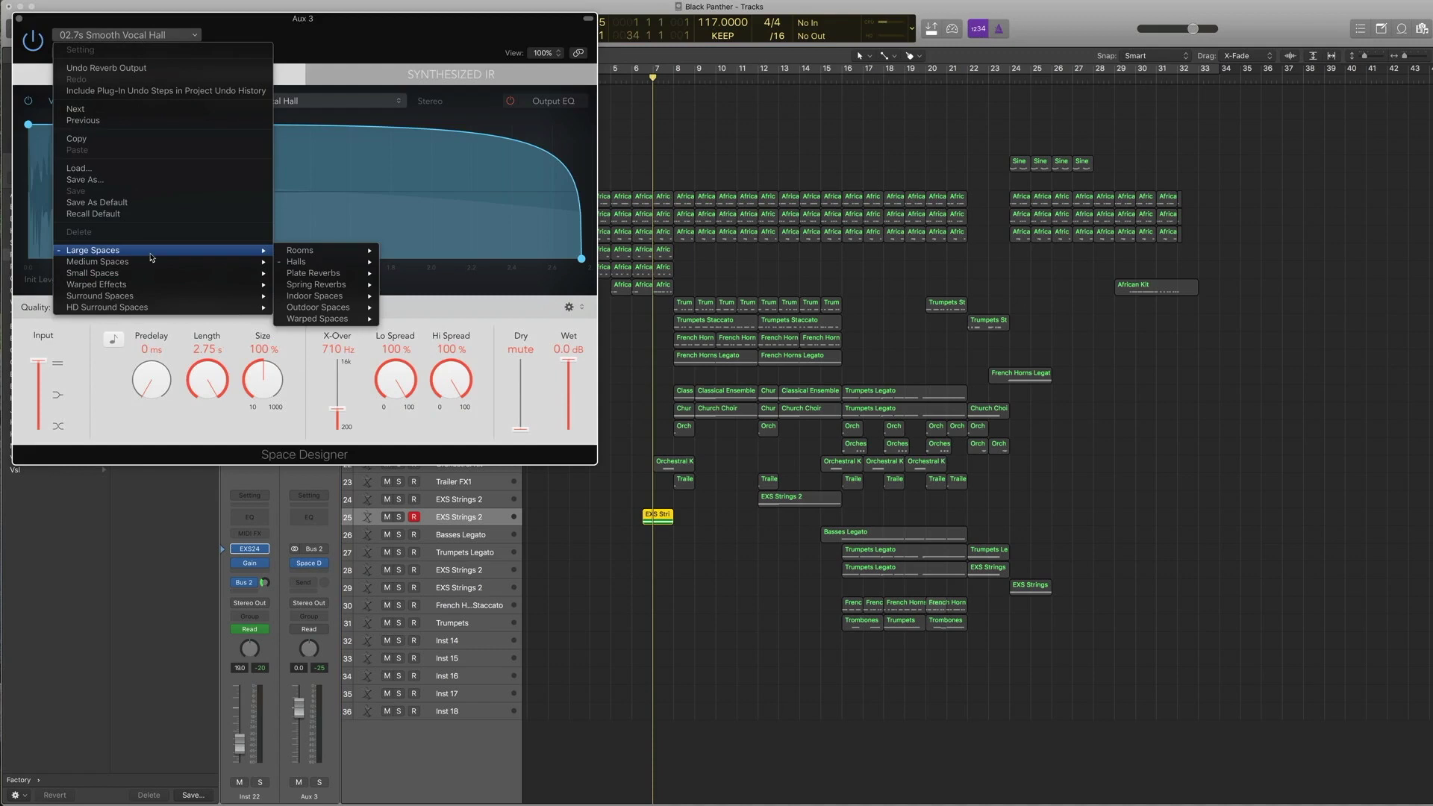
{"action": "mouse_move", "coordinate": [297, 262]}
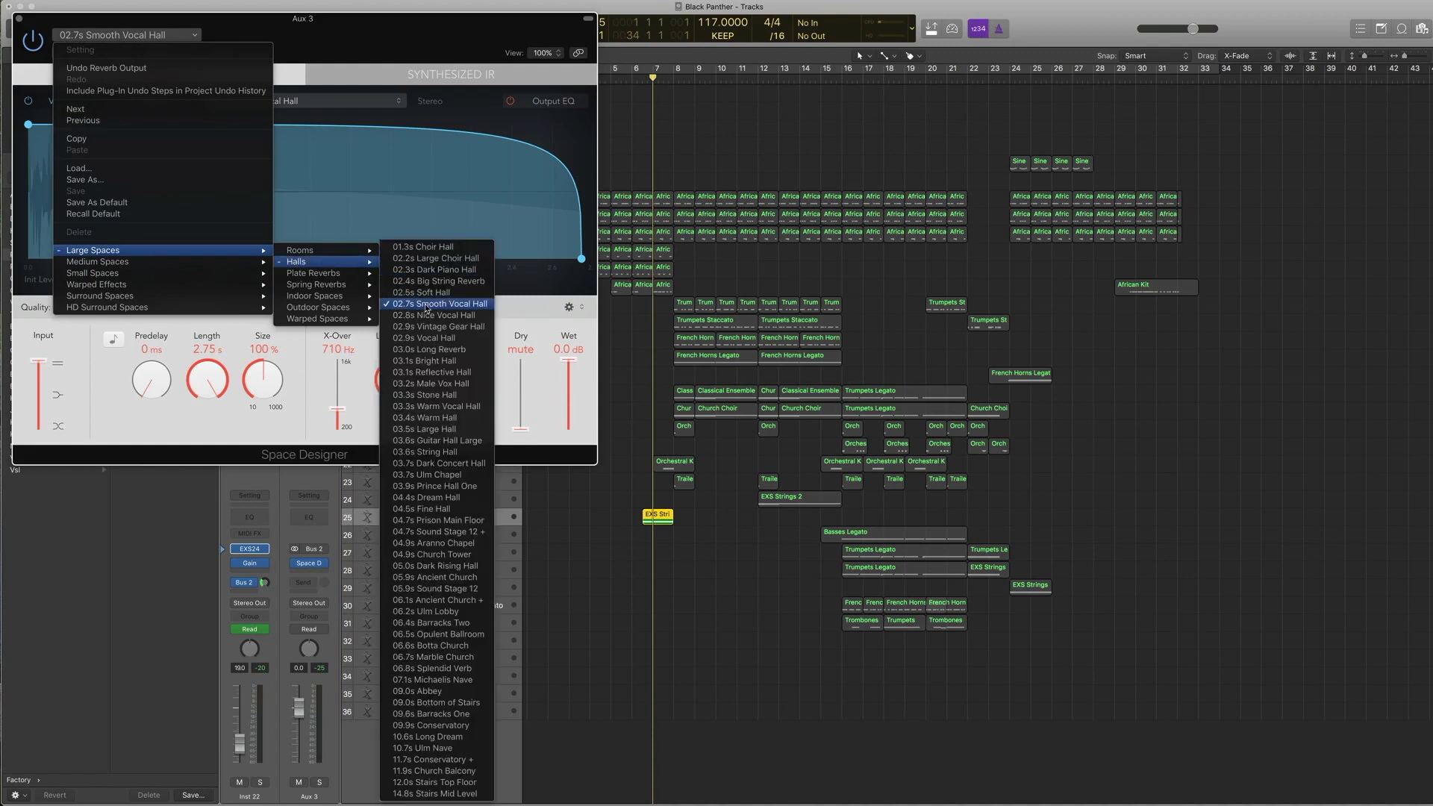
{"action": "key", "text": "Escape"}
{"action": "key", "text": "super+w"}
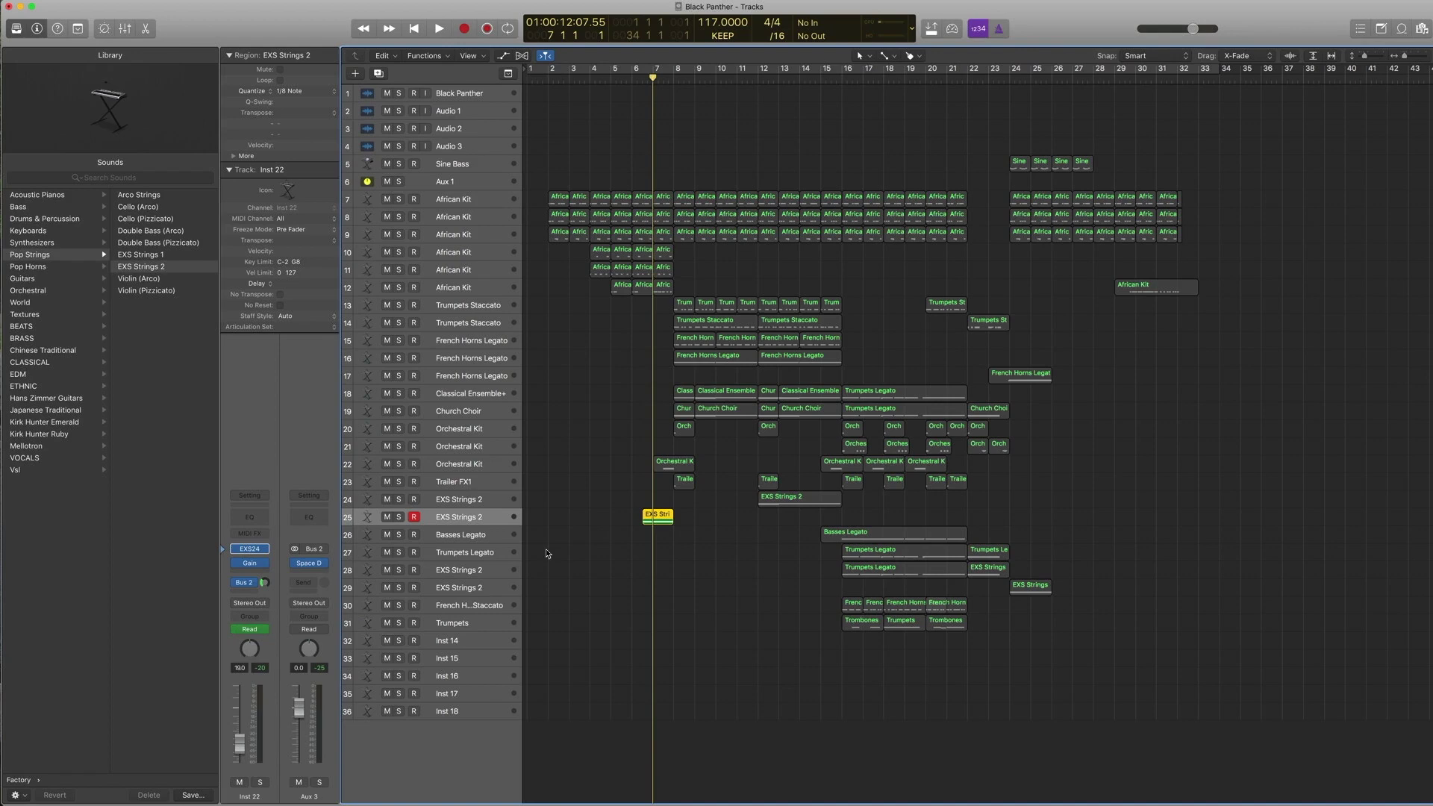
{"action": "left_click", "coordinate": [504, 55]}
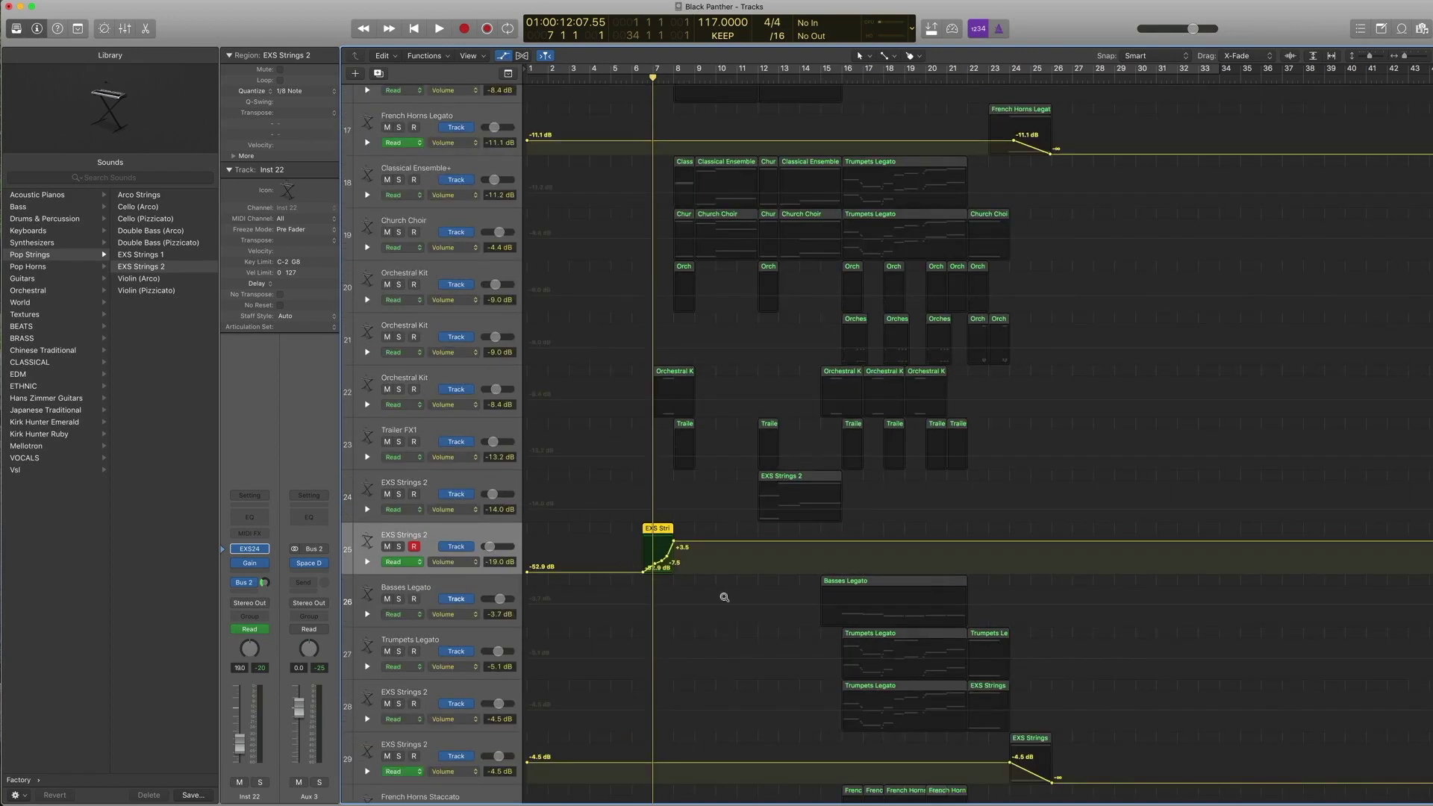
{"action": "left_click_drag", "start_coordinate": [722, 597], "coordinate": [654, 490]}
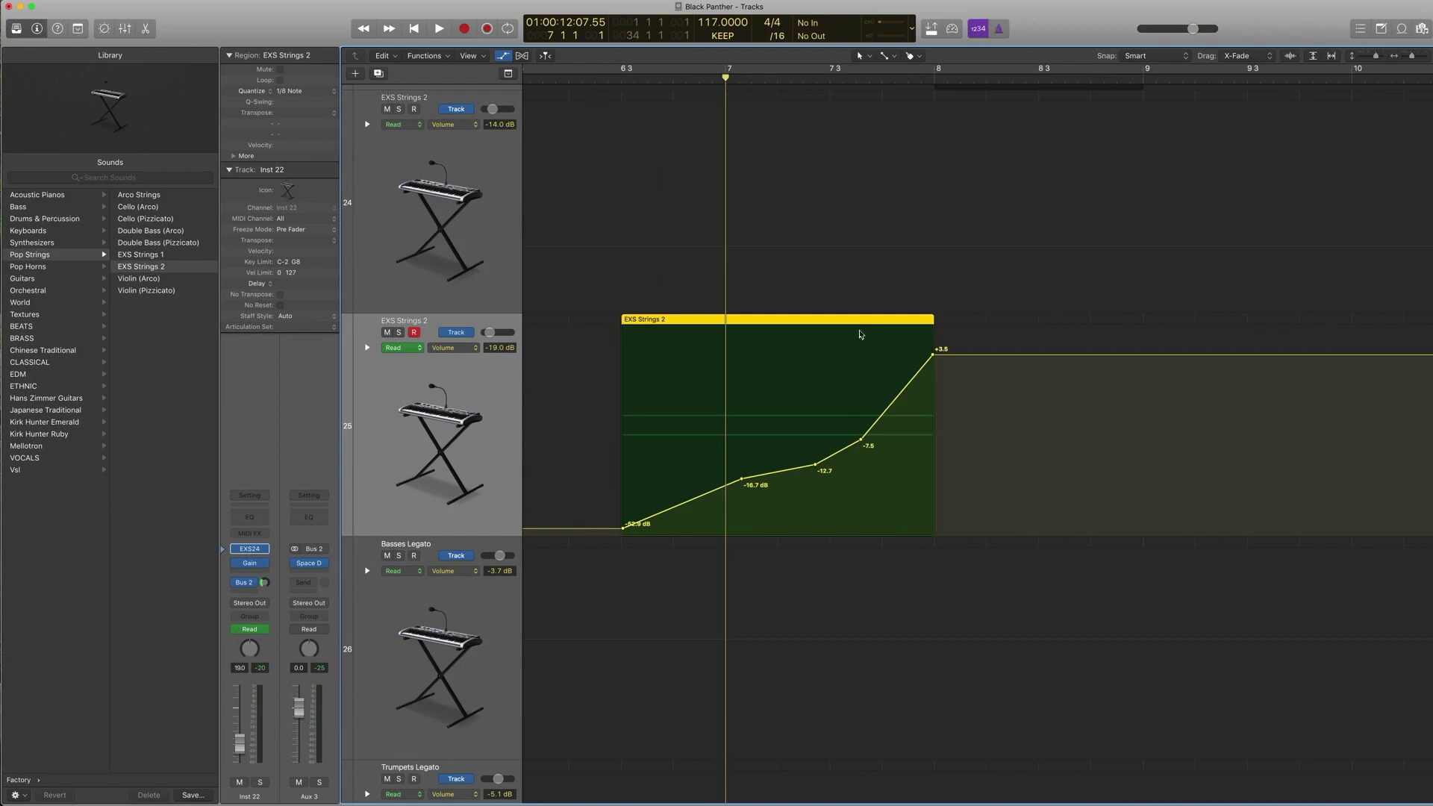
{"action": "double_click", "coordinate": [607, 77]}
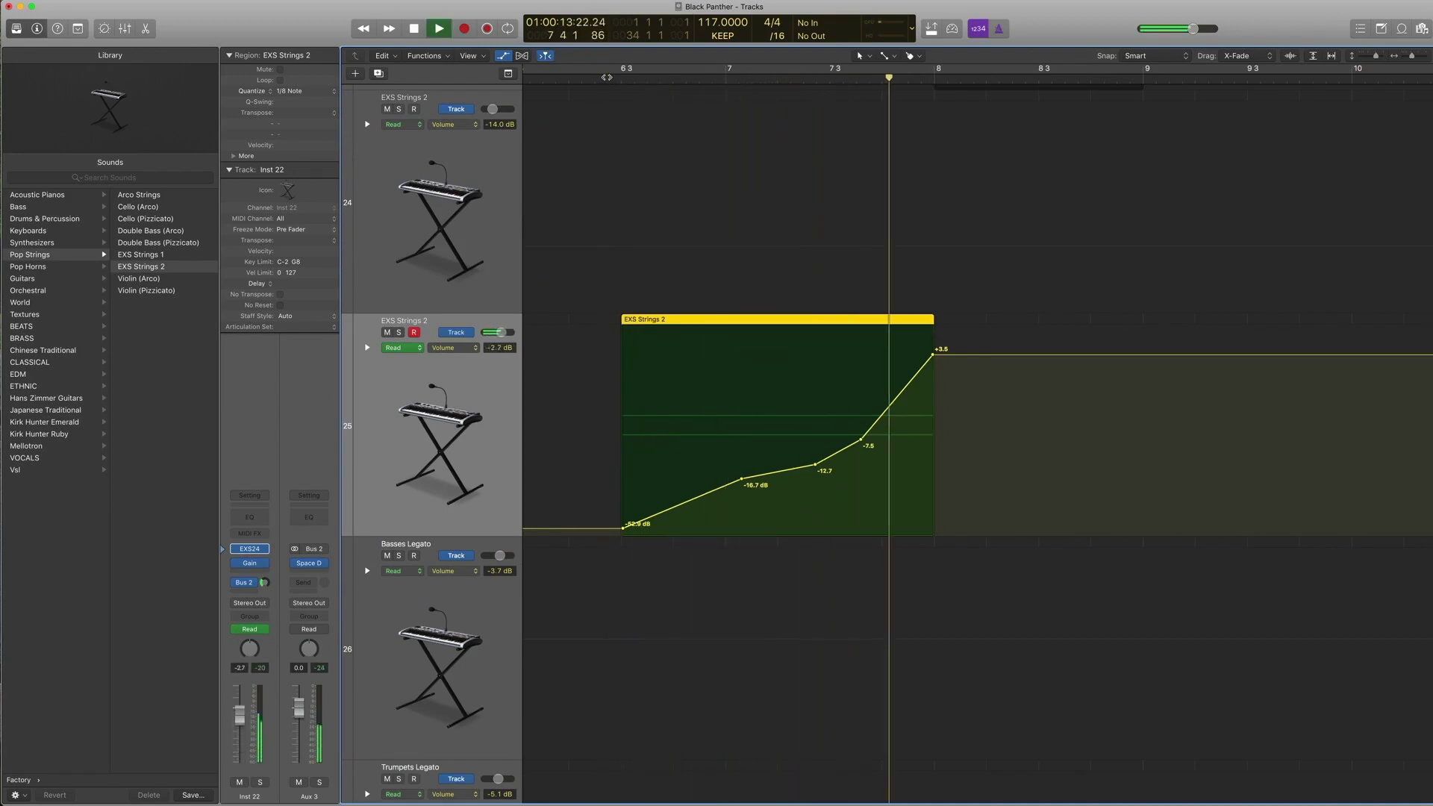
{"action": "key", "text": "space"}
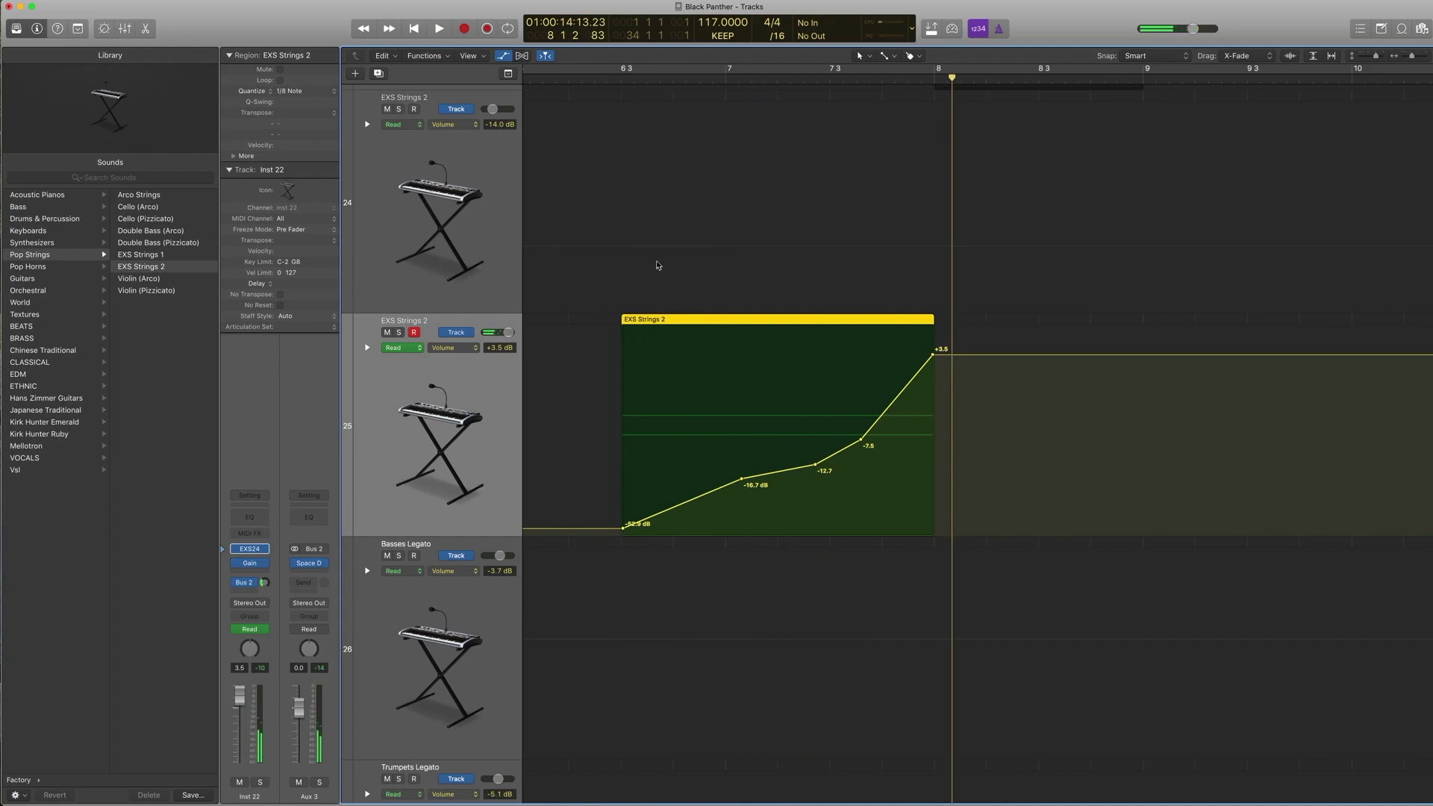
{"action": "key", "text": "a"}
{"action": "key", "text": "z"}
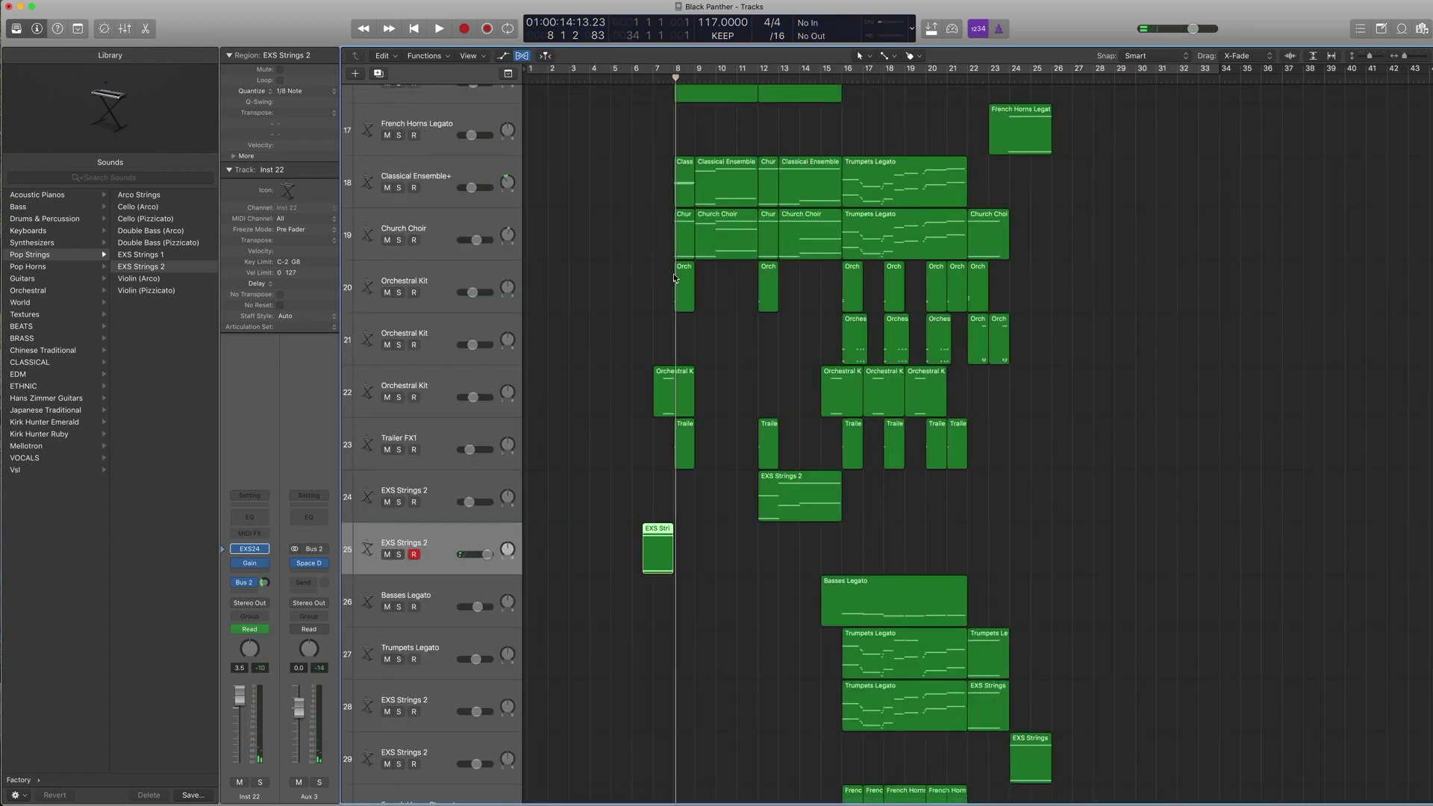
{"action": "scroll", "coordinate": [674, 278], "scroll_direction": "up", "scroll_amount": 5}
{"action": "left_click", "coordinate": [632, 80]}
{"action": "key", "text": "space"}
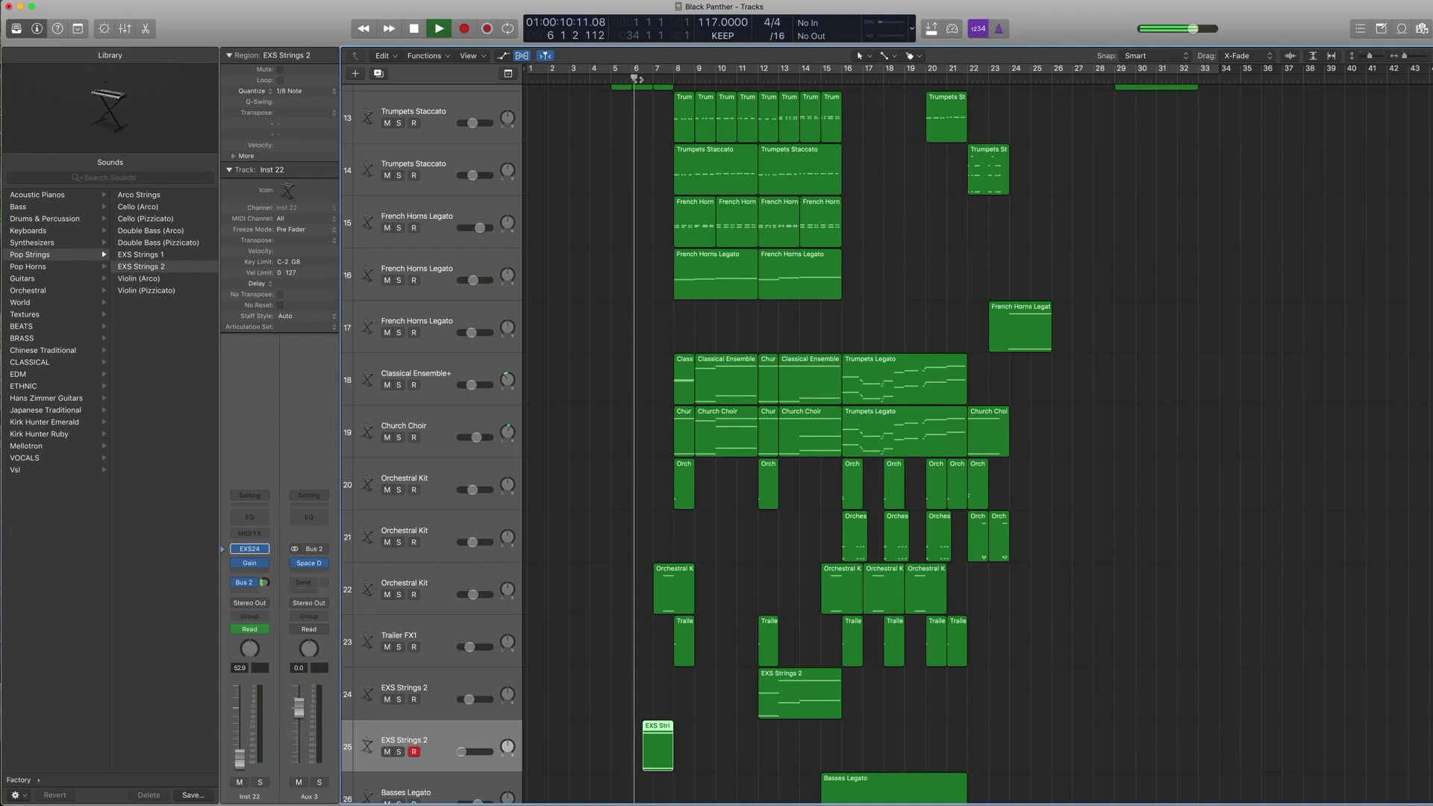
{"action": "scroll", "coordinate": [643, 312], "scroll_direction": "down", "scroll_amount": 1}
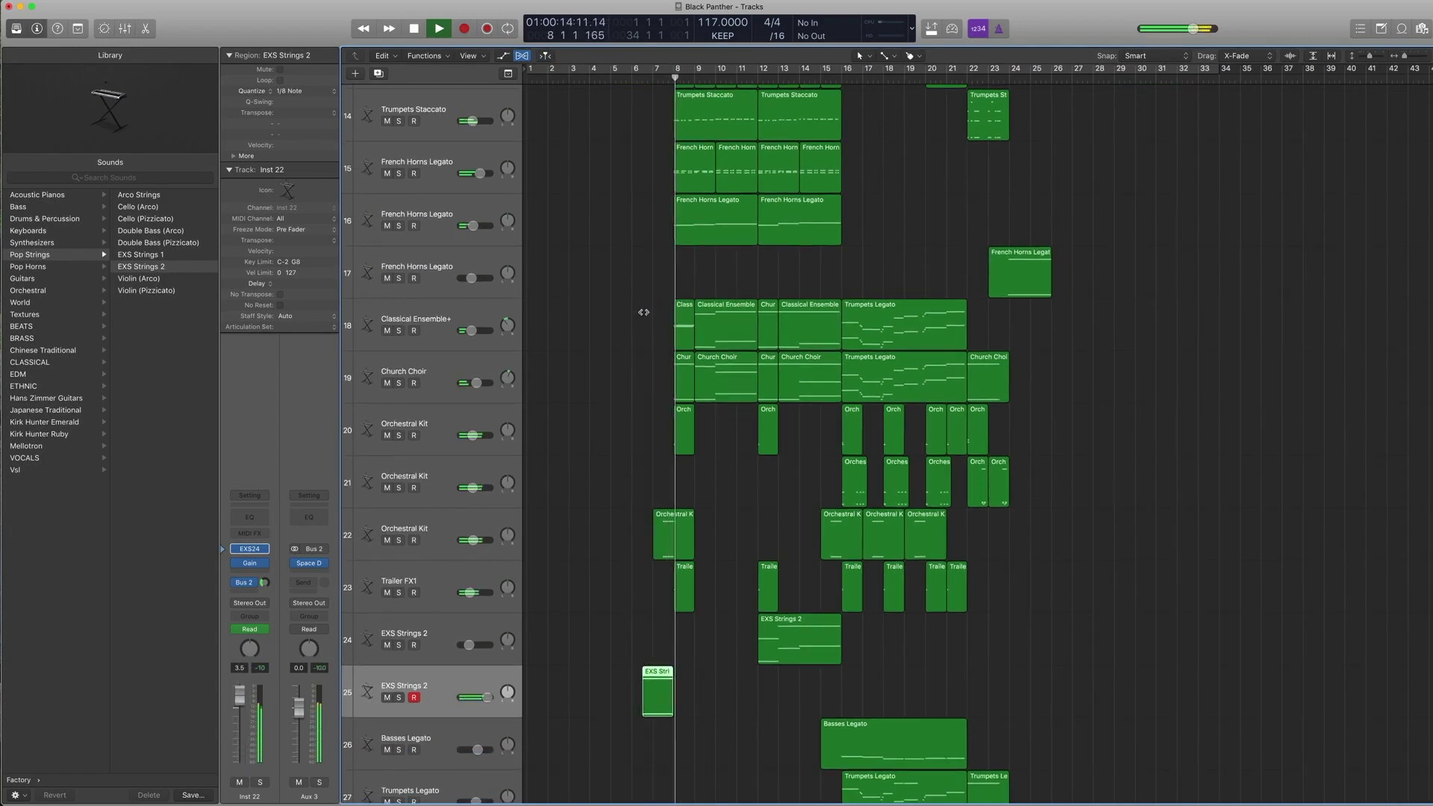
{"action": "key", "text": "space"}
{"action": "key", "text": "comma"}
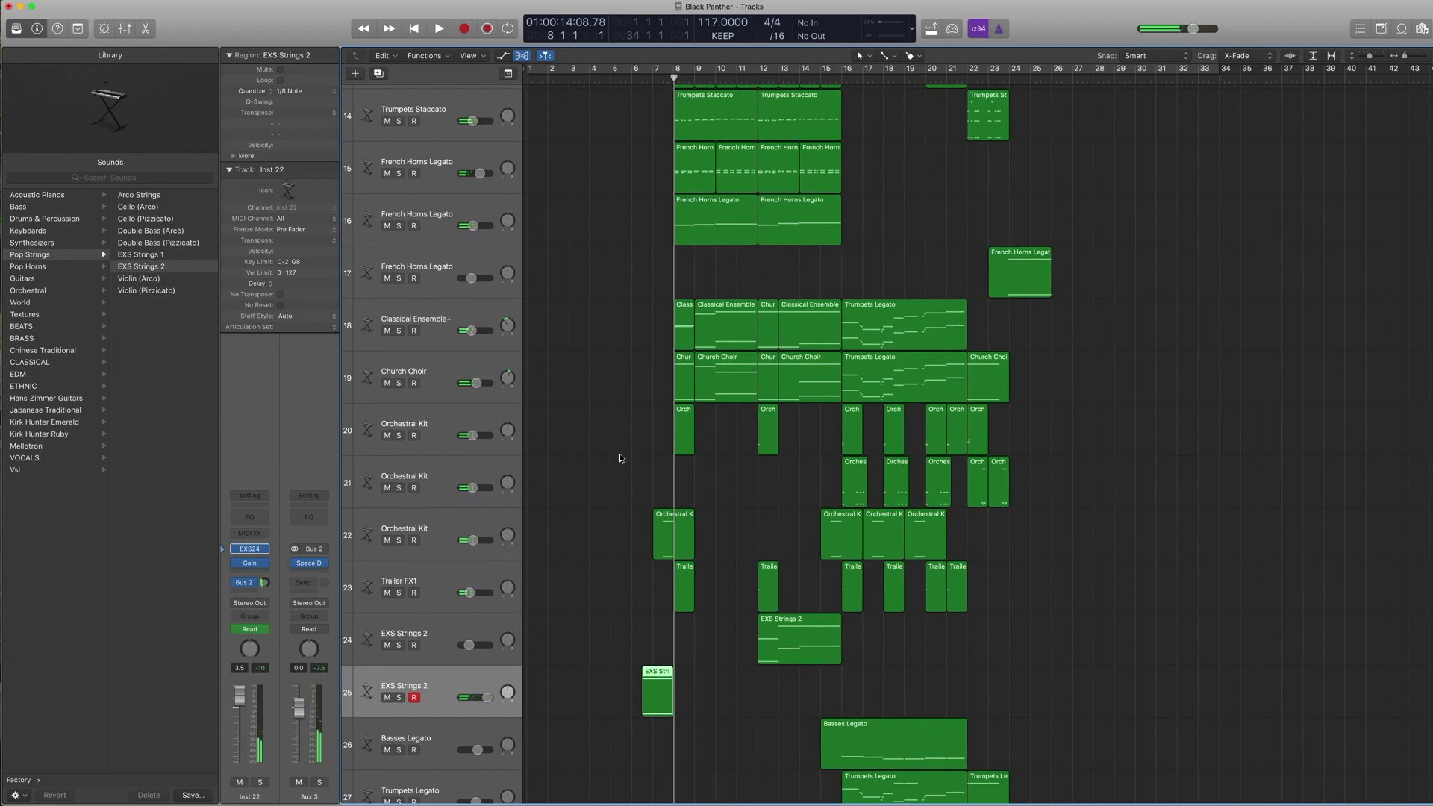
Shrink track rows, zoom to bars 6–10, and solo track 22's Orchestral Kit region in the Piano Roll.
{"action": "key", "text": "super+Up"}
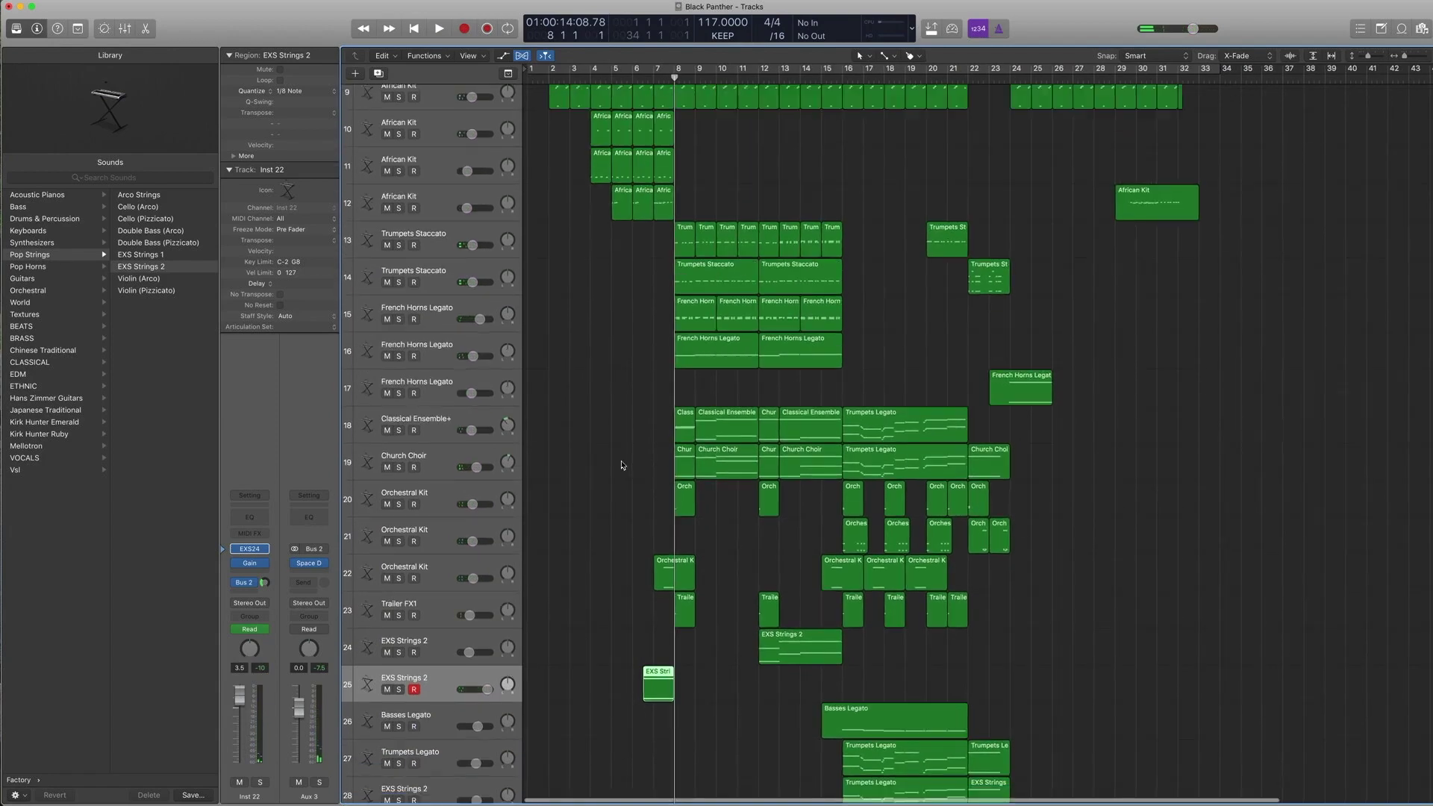
{"action": "key", "text": "super+Up"}
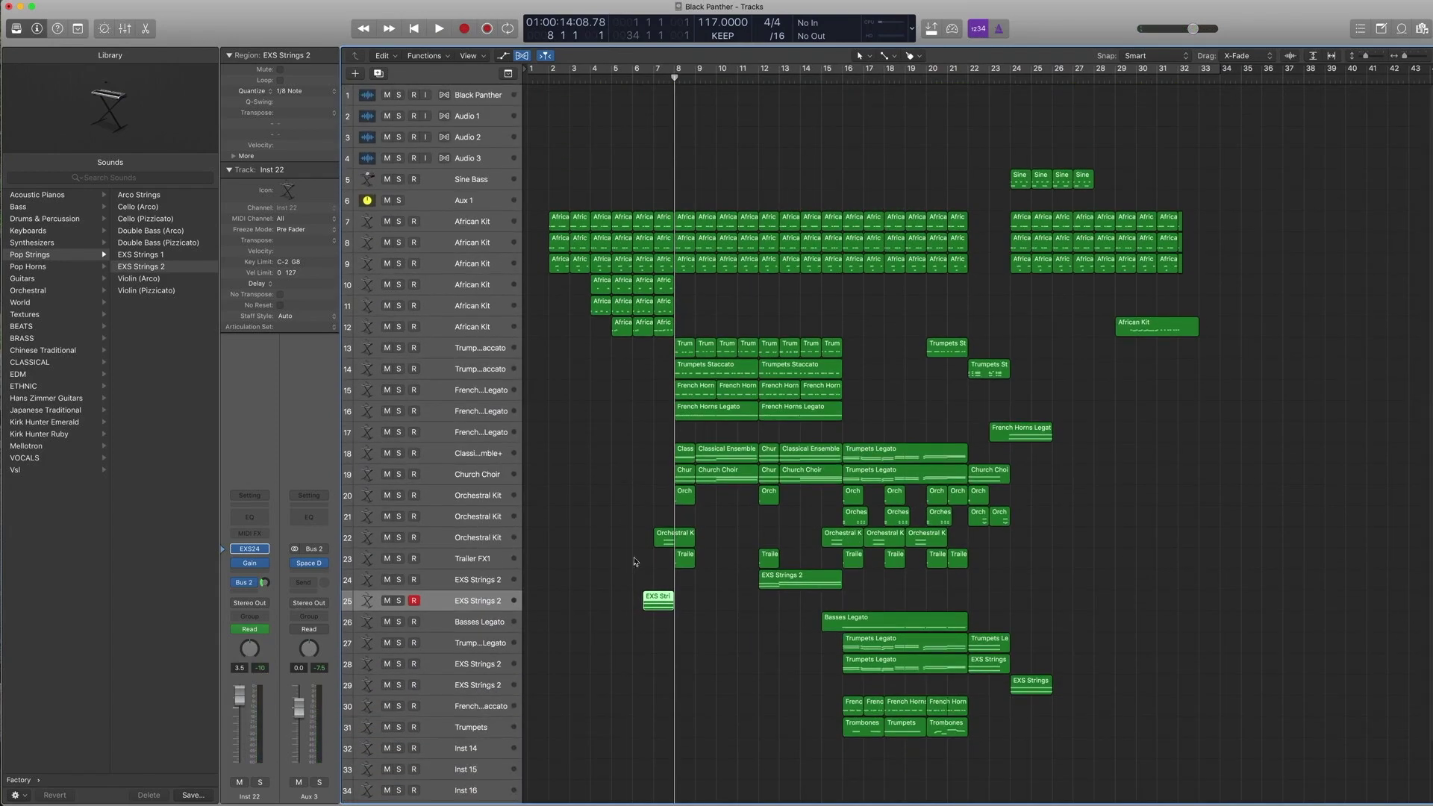
{"action": "left_click", "coordinate": [672, 539]}
{"action": "left_click", "coordinate": [488, 546]}
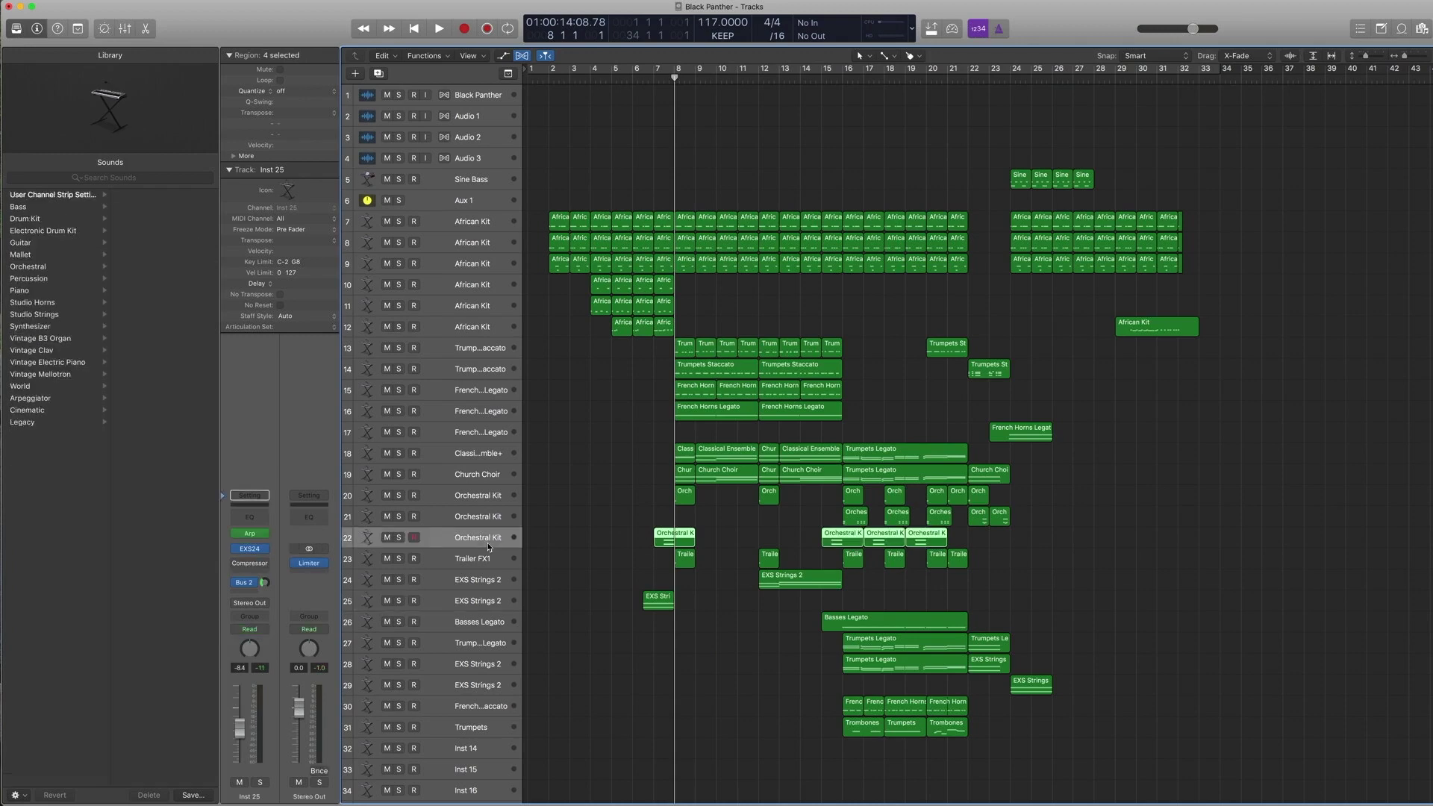
{"action": "left_click_drag", "start_coordinate": [729, 633], "coordinate": [633, 429], "text": "ctrl+alt"}
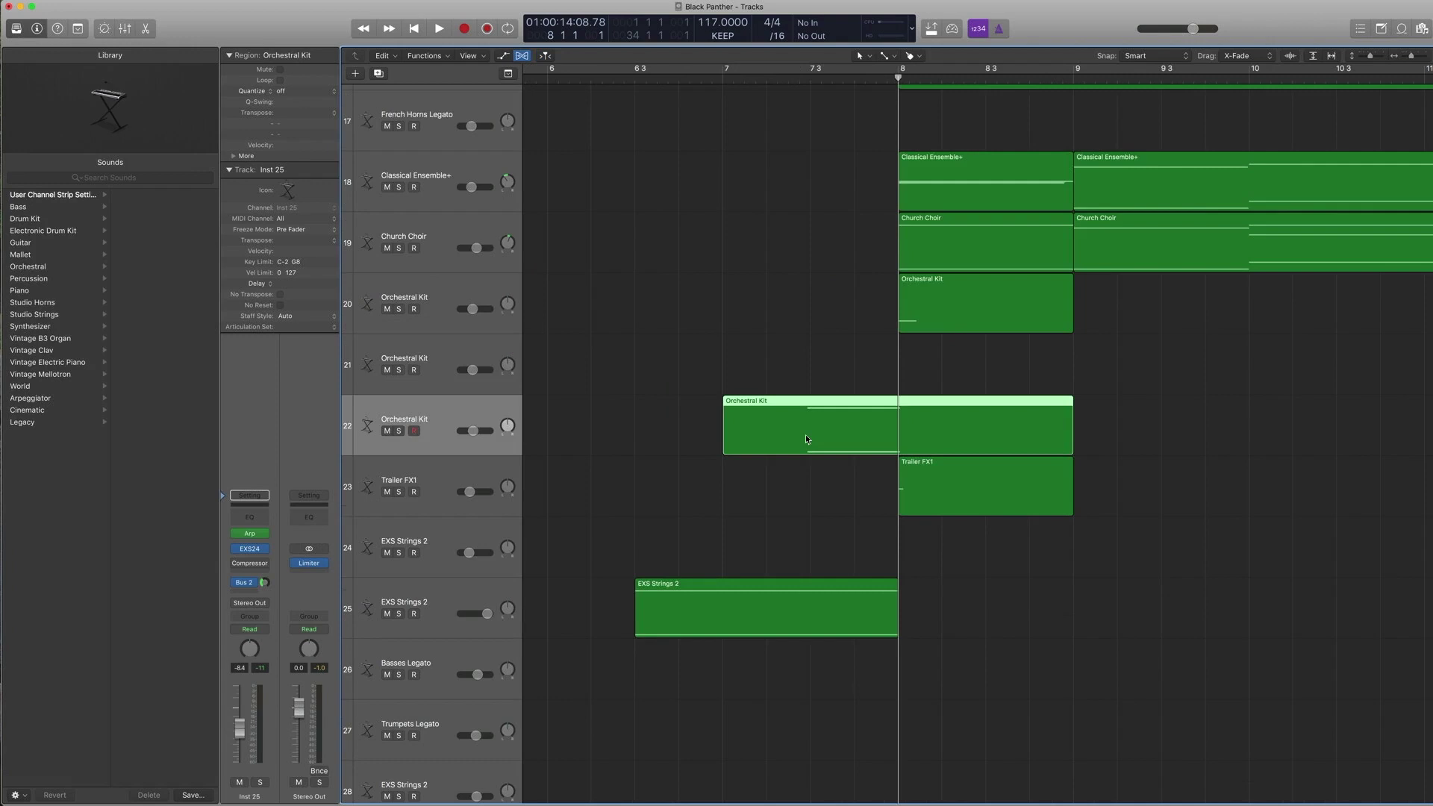
{"action": "key", "text": "ctrl+s"}
{"action": "key", "text": "p"}
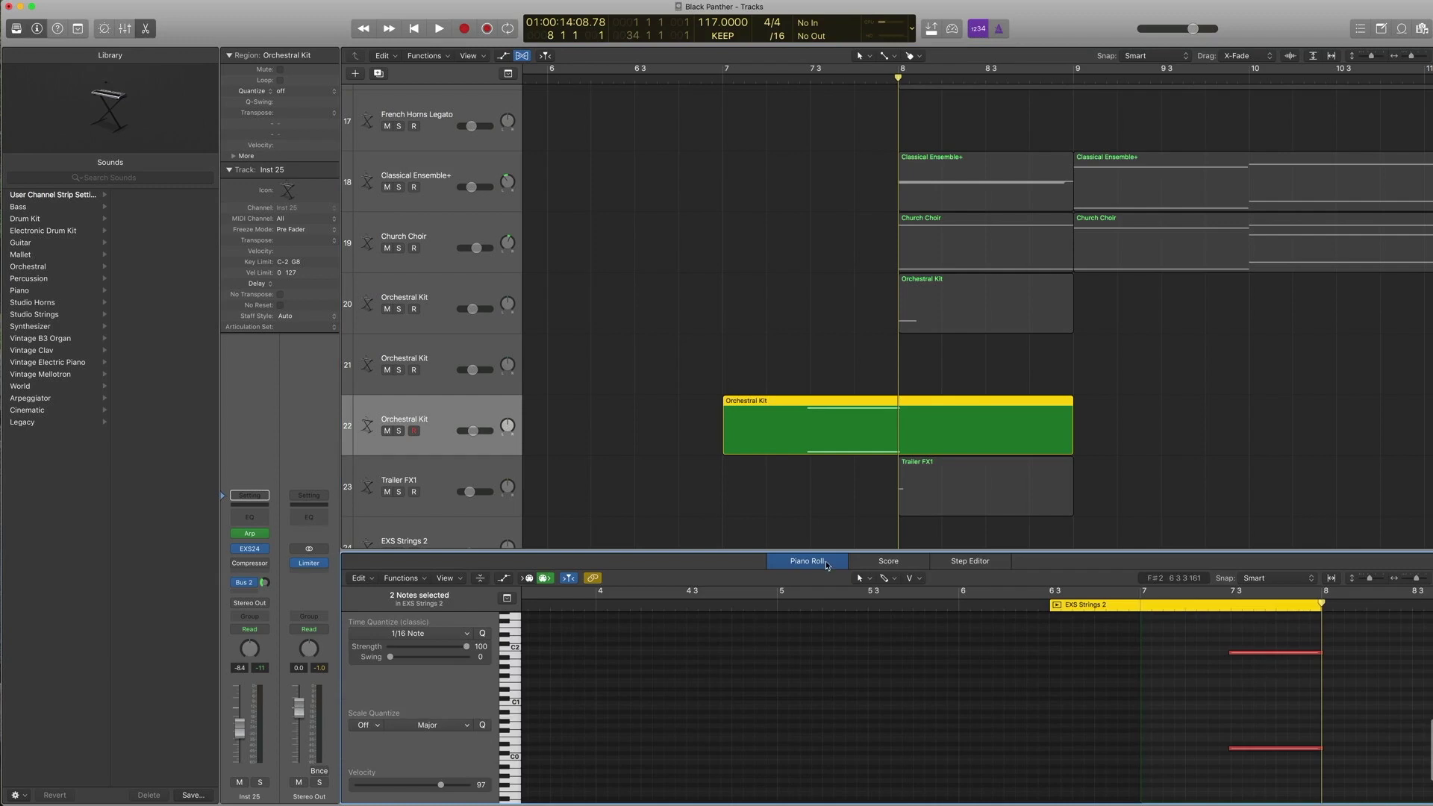
Inspect Inst 25's Arpeggiator beside the region's two Piano Roll notes, then close the Arpeggiator.
{"action": "left_click", "coordinate": [249, 534]}
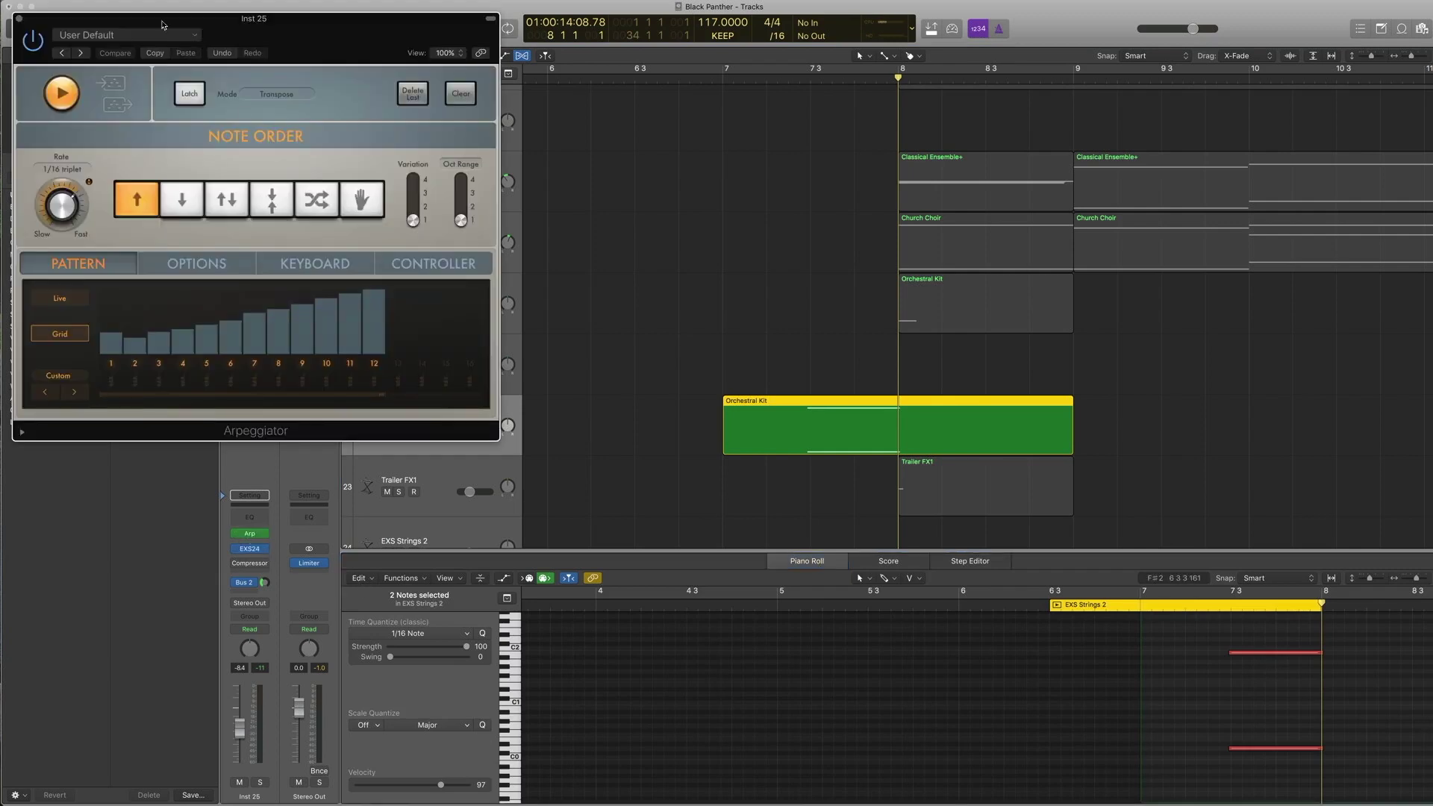
{"action": "left_click_drag", "start_coordinate": [162, 25], "coordinate": [437, 89]}
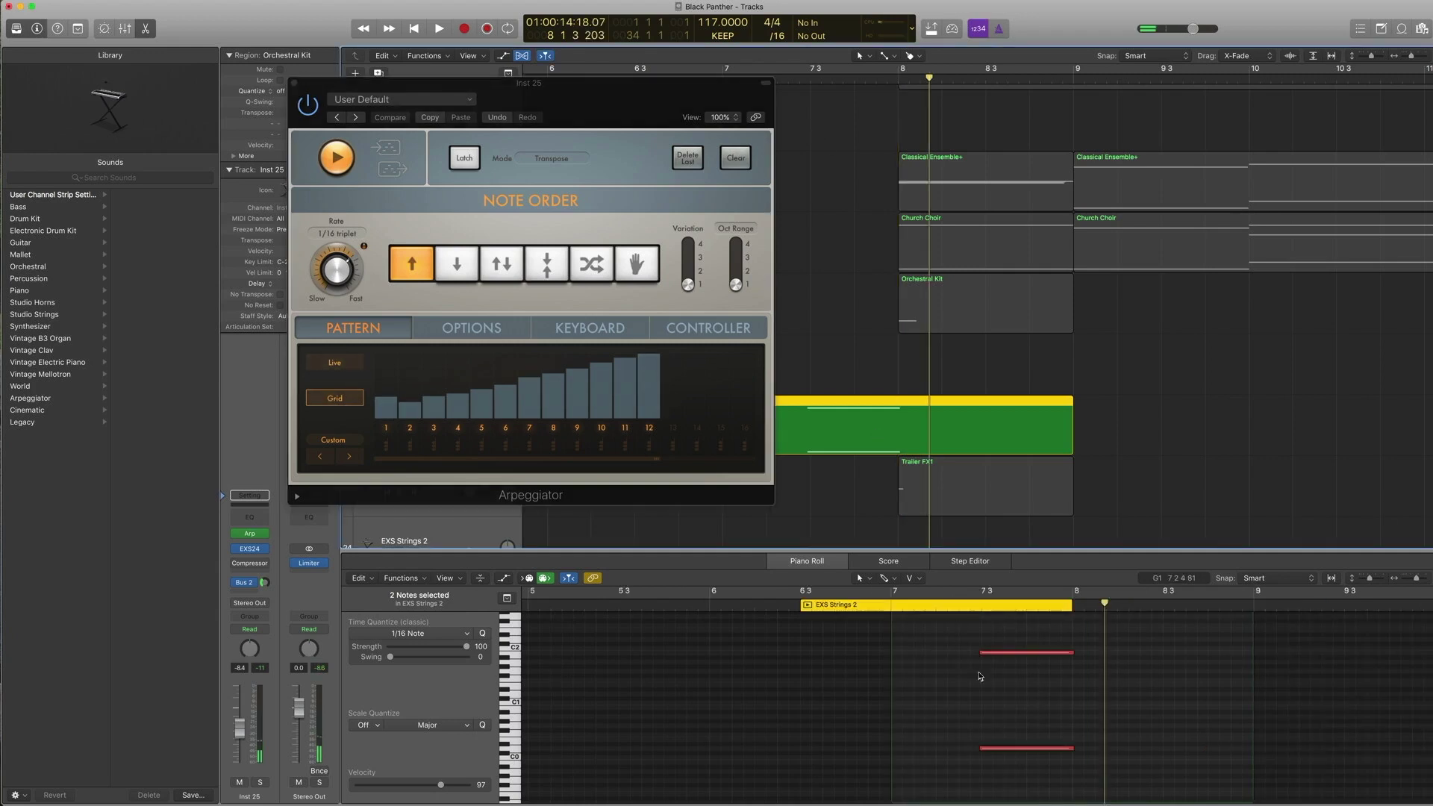
{"action": "left_click", "coordinate": [1000, 654]}
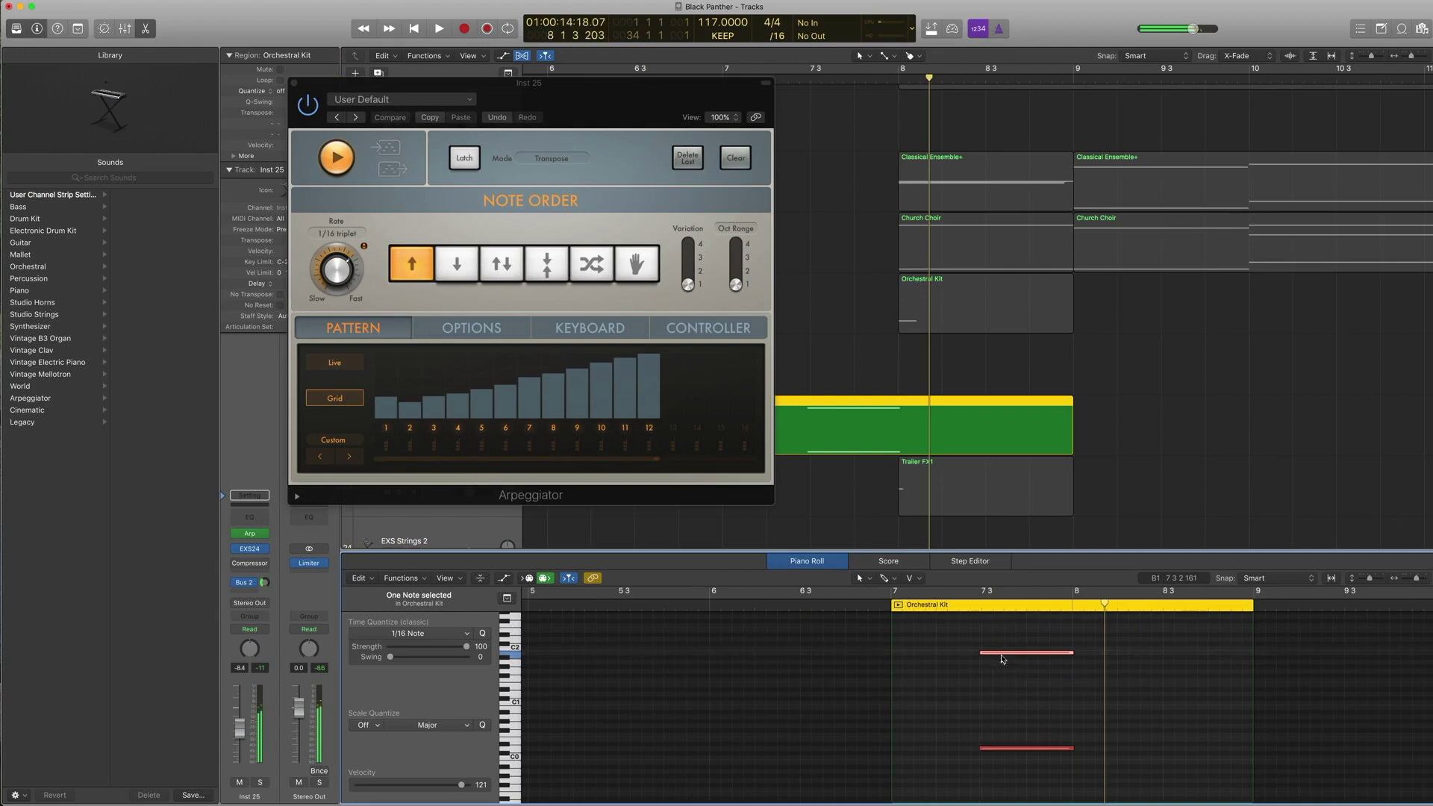
{"action": "left_click", "coordinate": [1000, 748]}
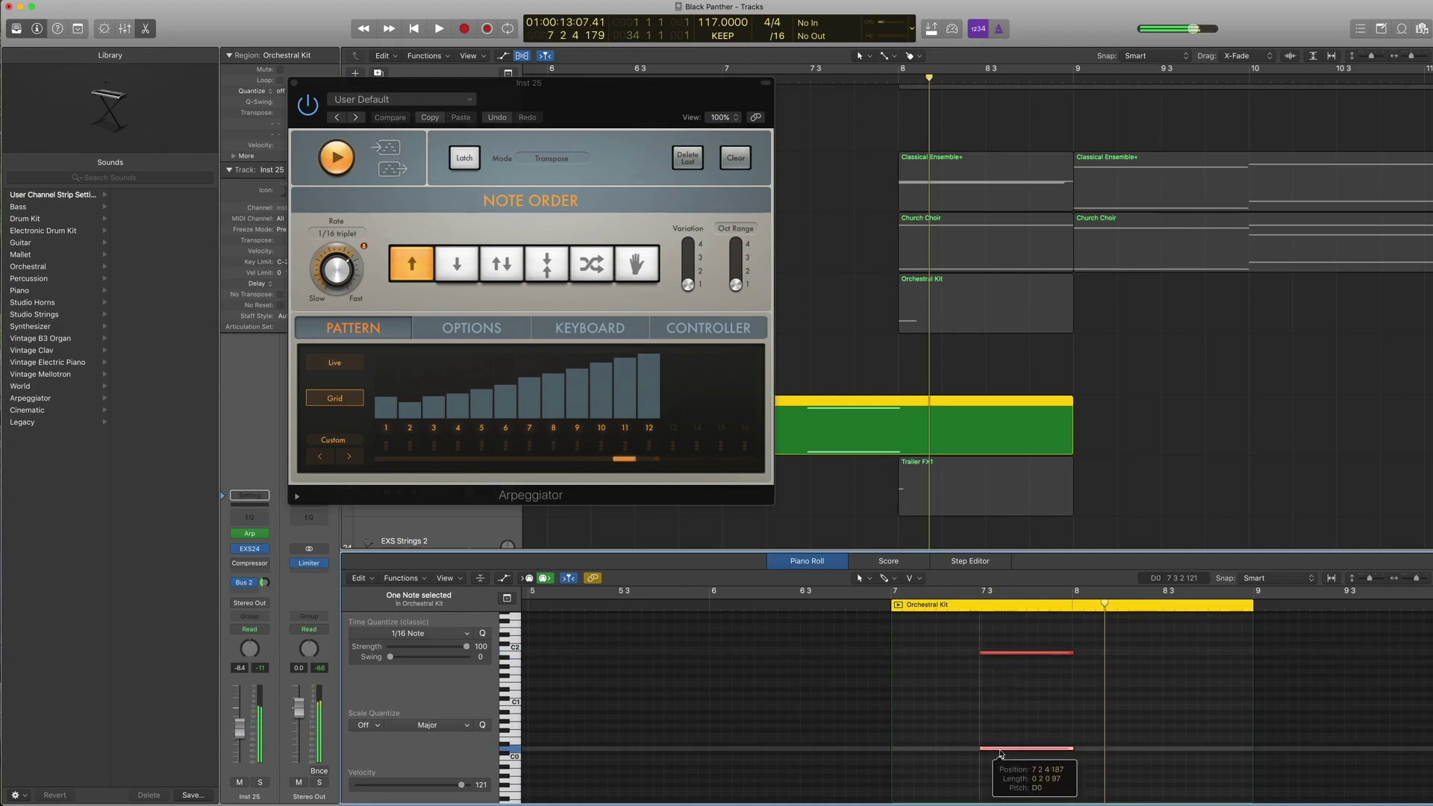
{"action": "left_click", "coordinate": [1000, 750]}
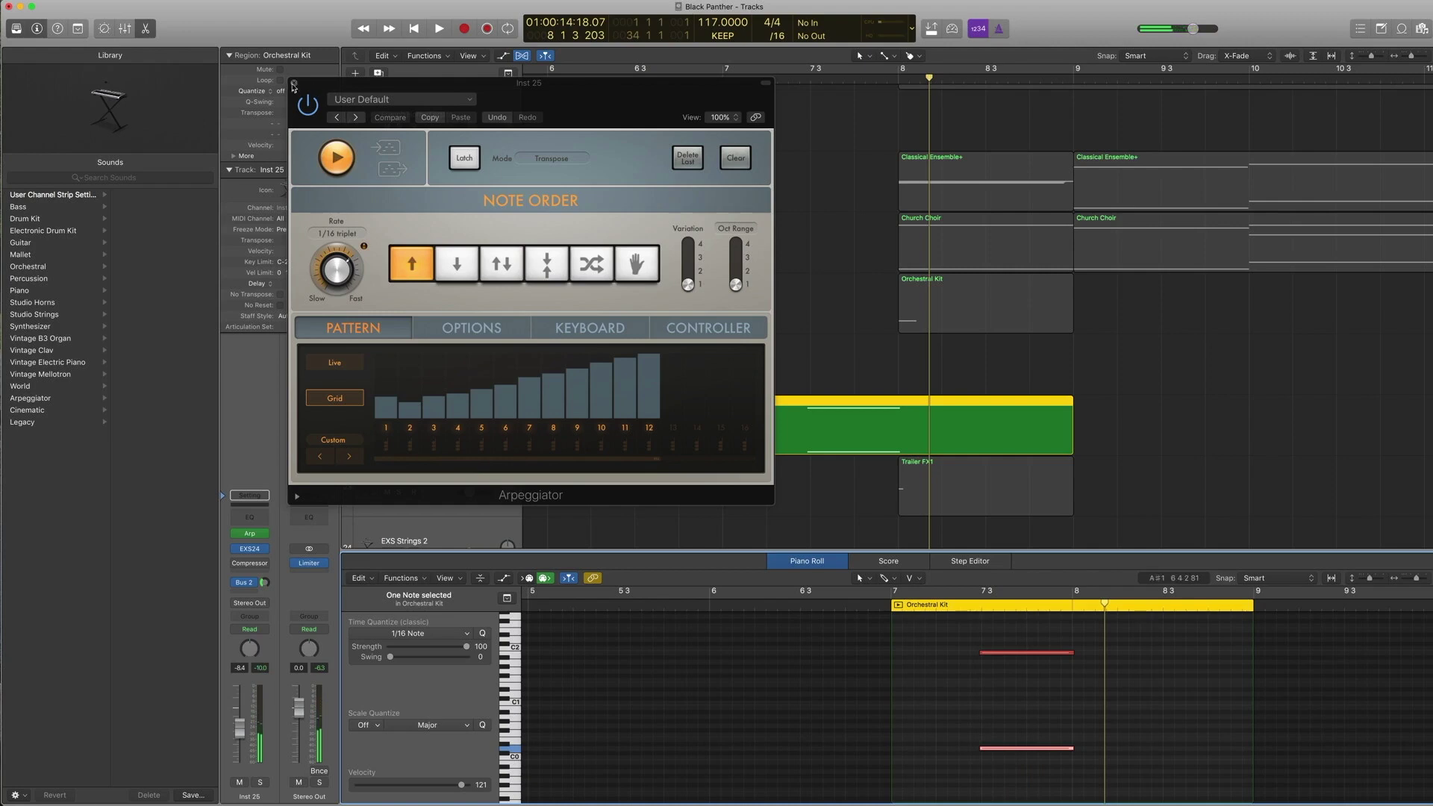
{"action": "left_click", "coordinate": [293, 83]}
Play from just before bar 8, zoom out to the whole arrangement, and stop.
{"action": "left_click", "coordinate": [799, 77]}
{"action": "key", "text": "space"}
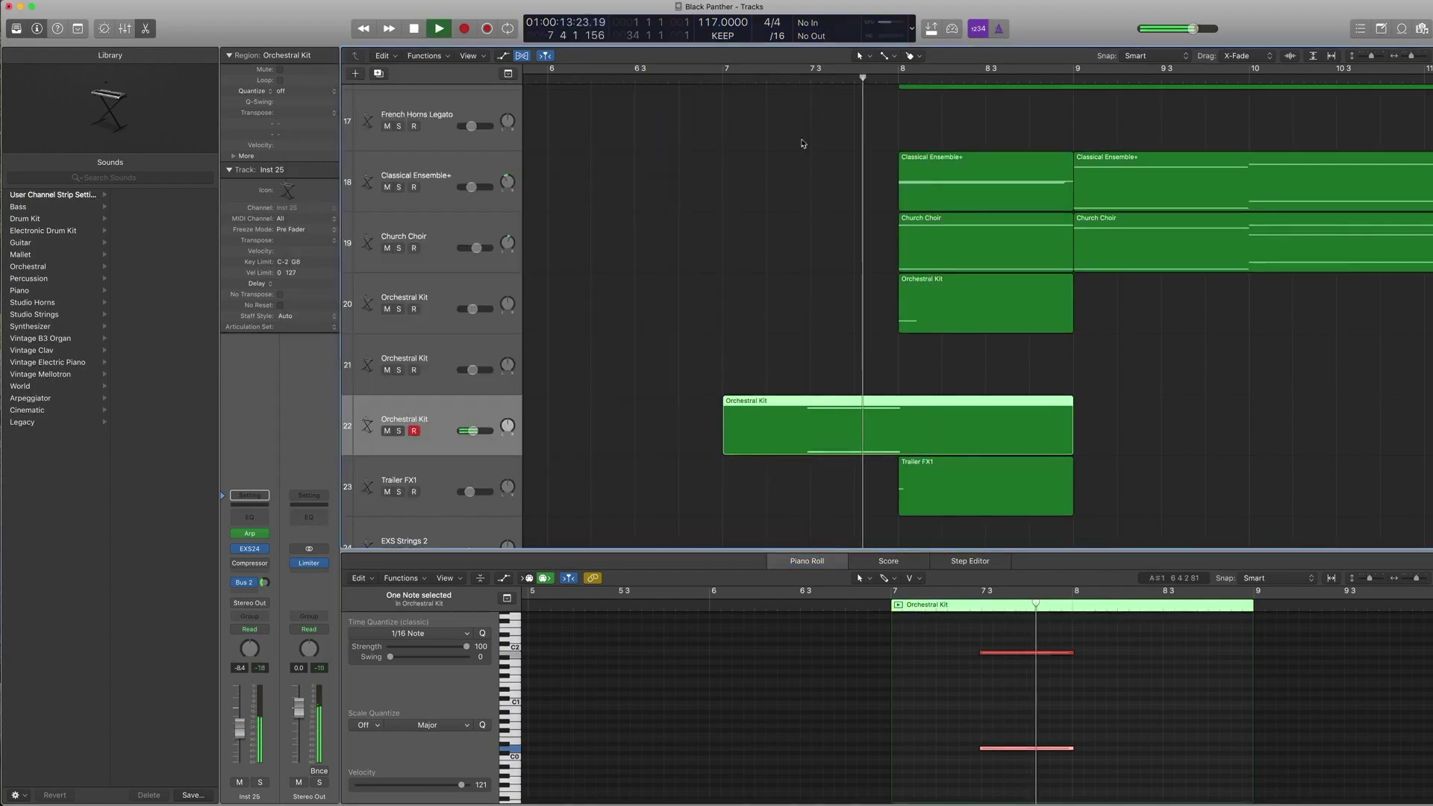
{"action": "key", "text": "z"}
{"action": "key", "text": "space"}
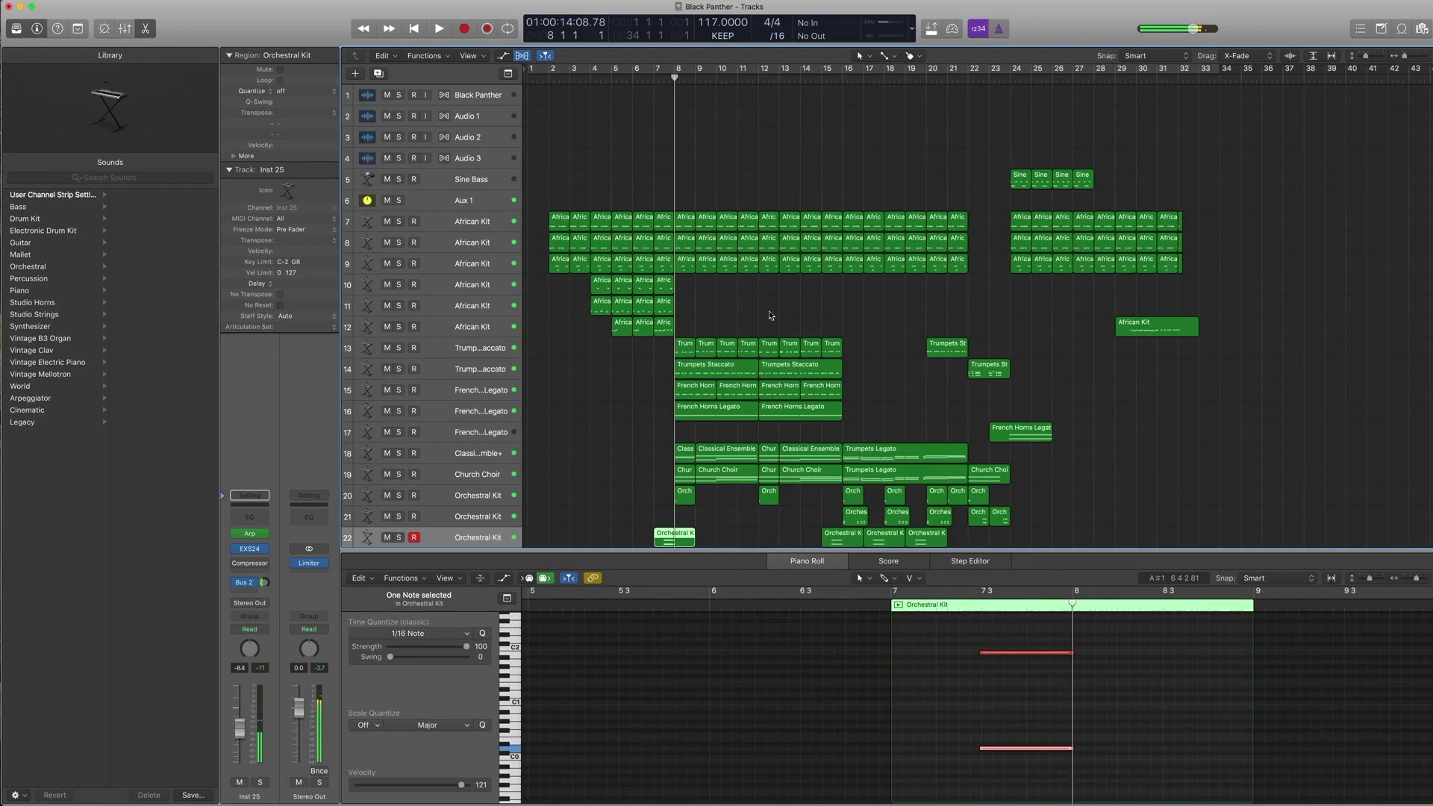
{"action": "scroll", "coordinate": [609, 389], "scroll_direction": "down", "scroll_amount": 5}
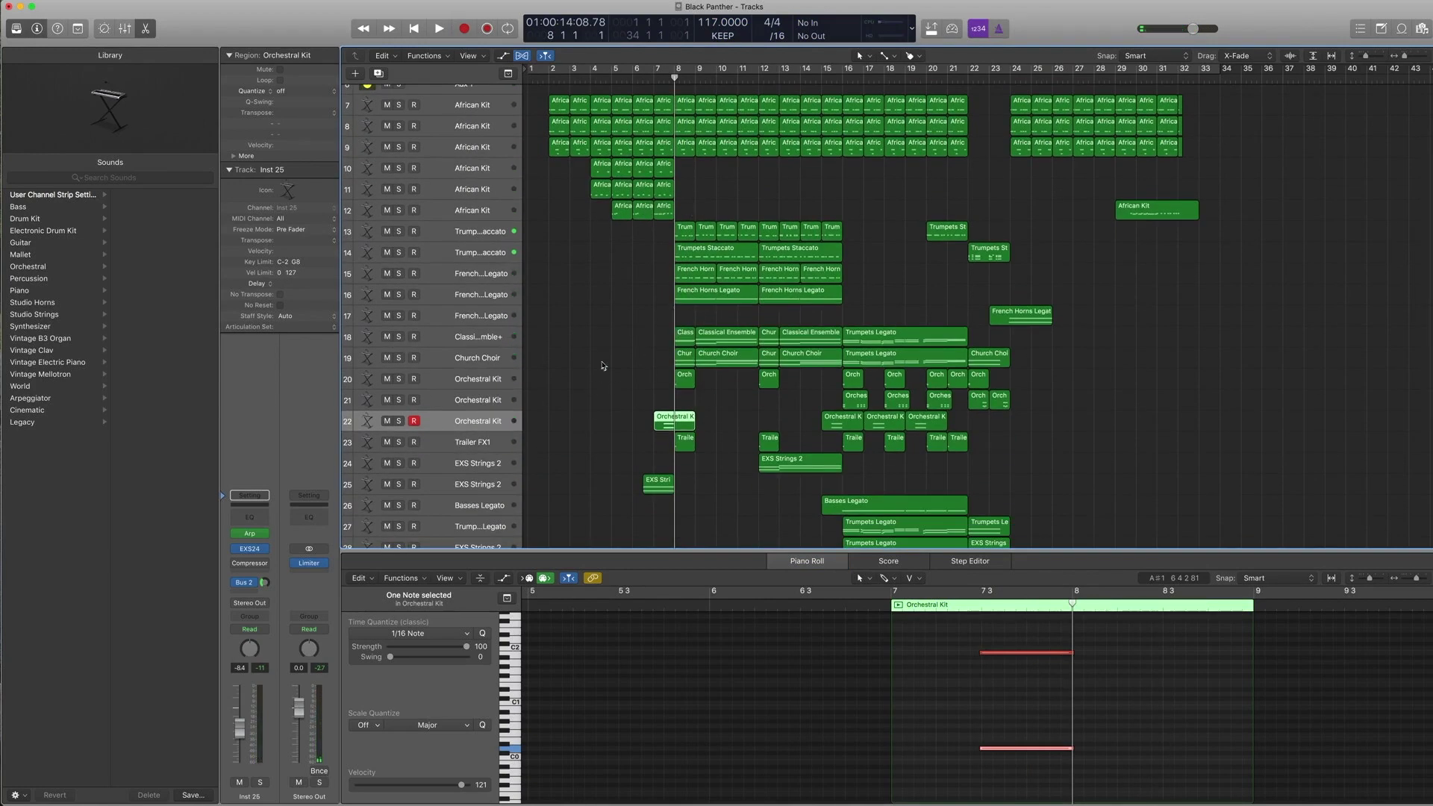
Show track 20's Percussion Orchestral Kit patch in the Library and audition its single low note.
{"action": "left_click", "coordinate": [478, 379]}
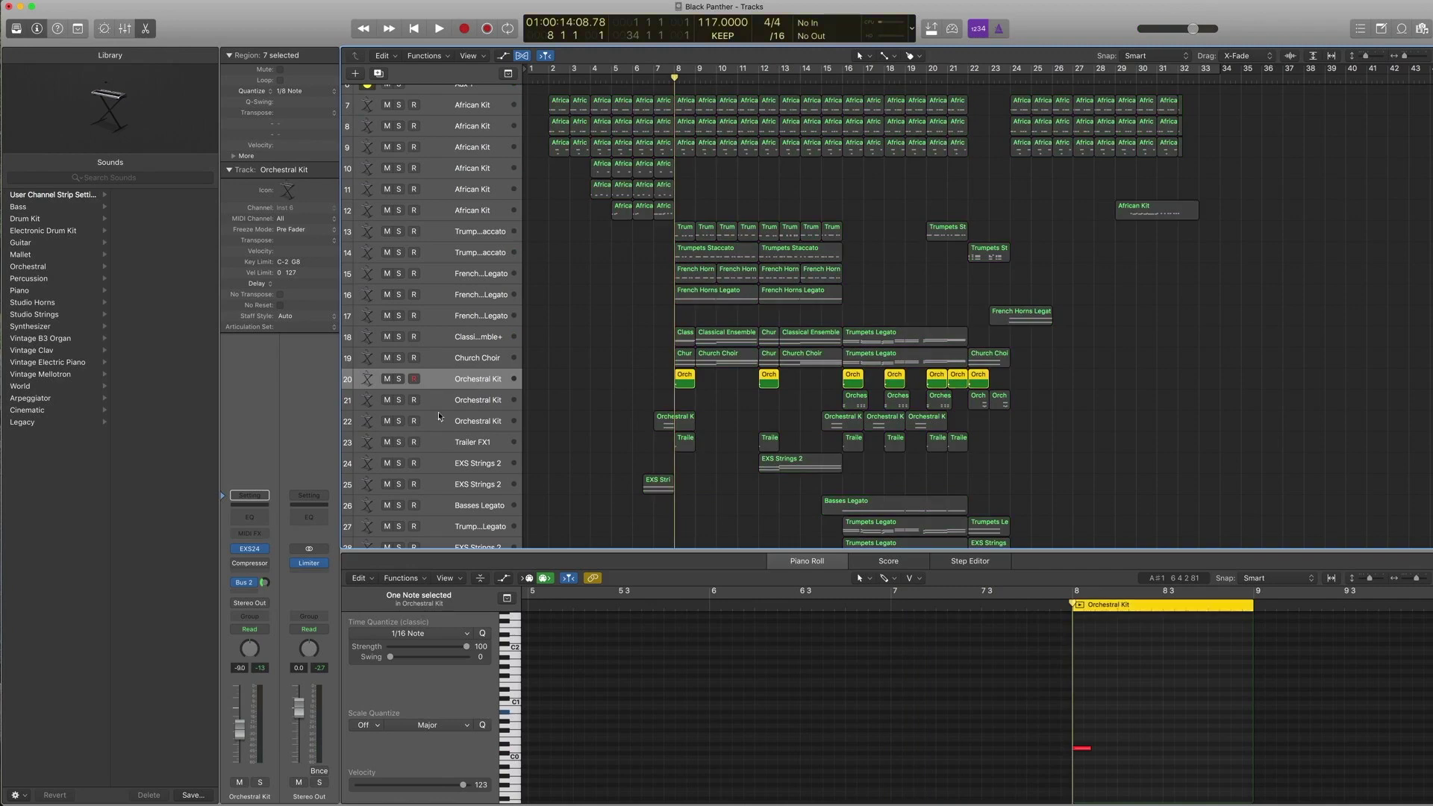
{"action": "left_click", "coordinate": [235, 549]}
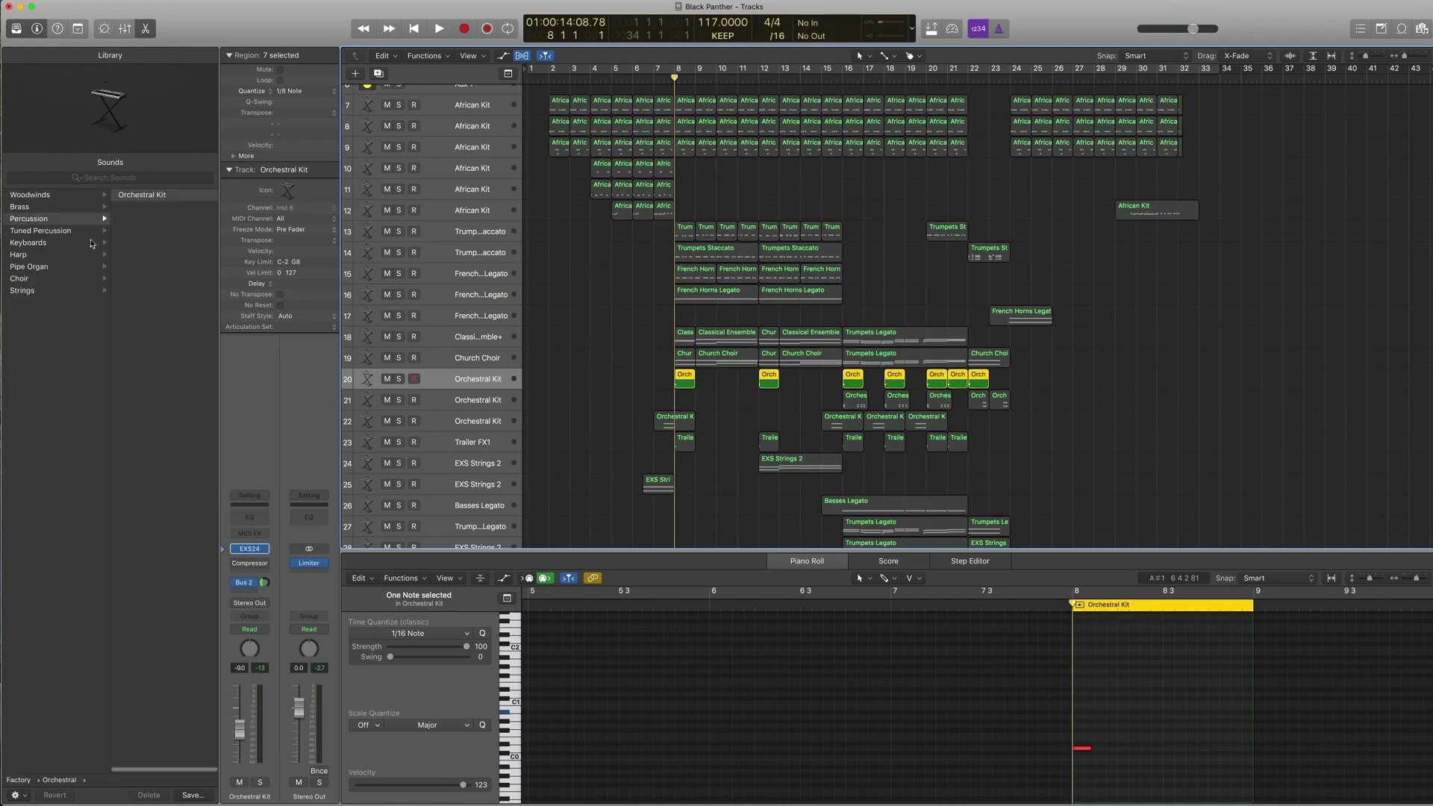
{"action": "scroll", "coordinate": [89, 244], "scroll_direction": "left", "scroll_amount": 3}
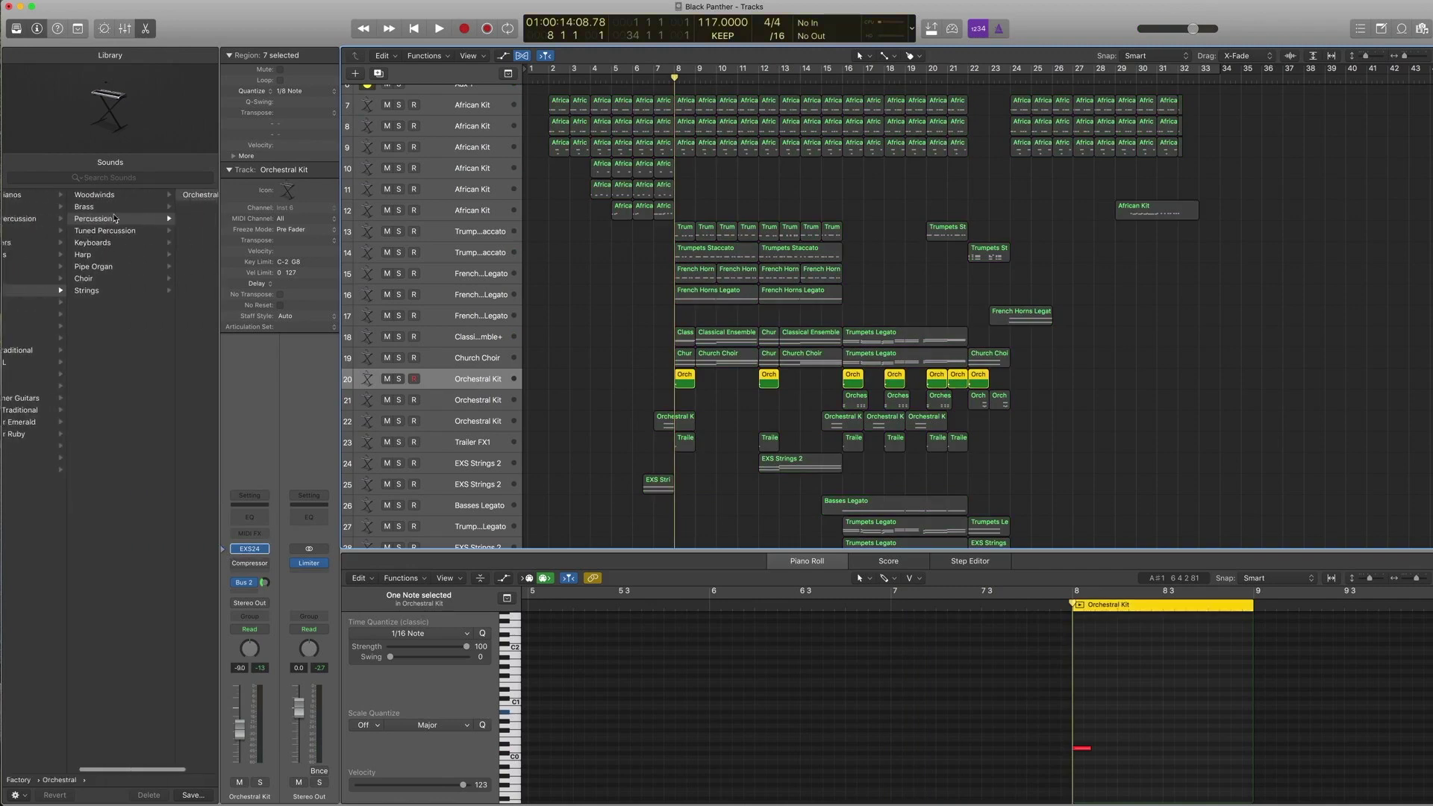
{"action": "scroll", "coordinate": [54, 304], "scroll_direction": "right", "scroll_amount": 3}
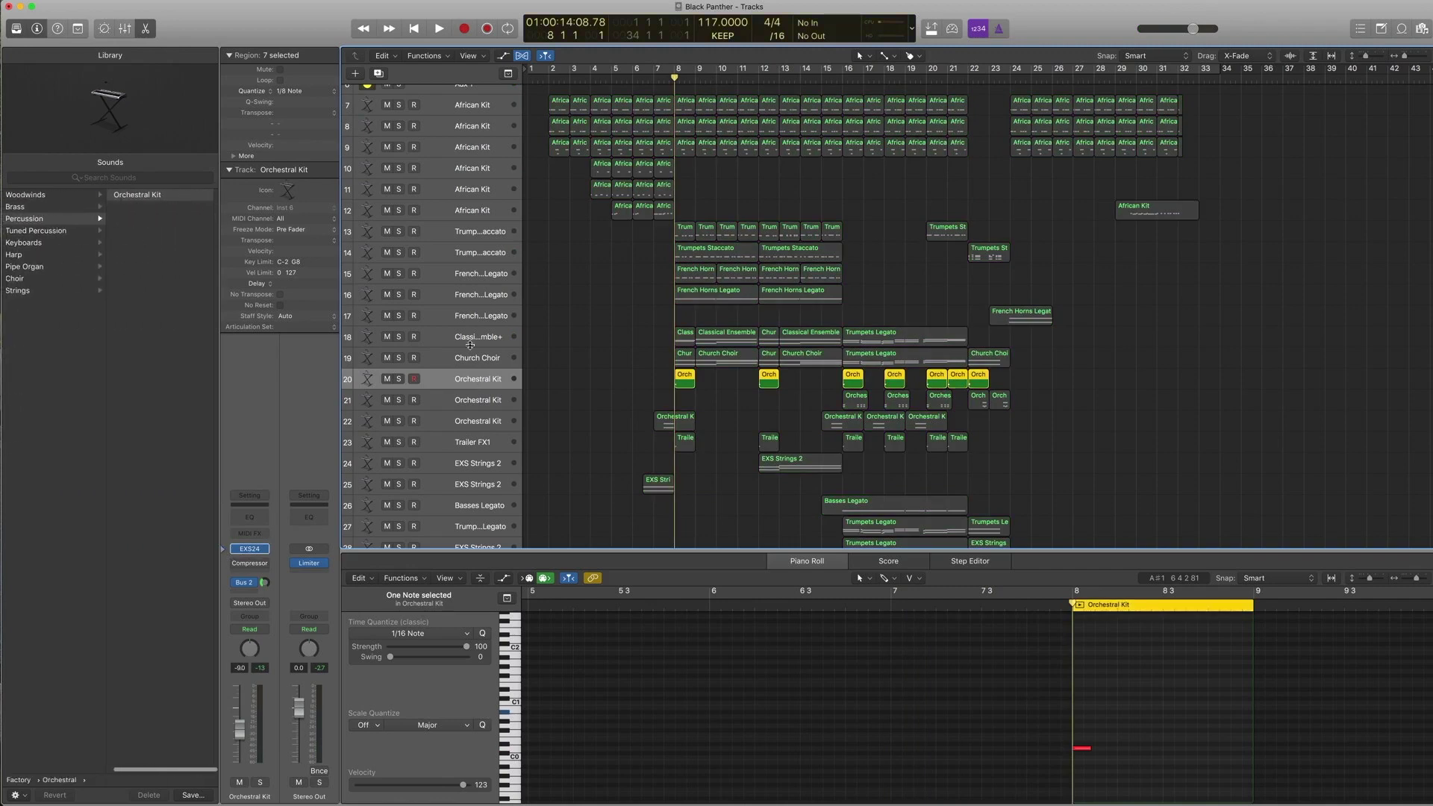
{"action": "left_click", "coordinate": [1082, 749]}
{"action": "left_click", "coordinate": [1082, 749]}
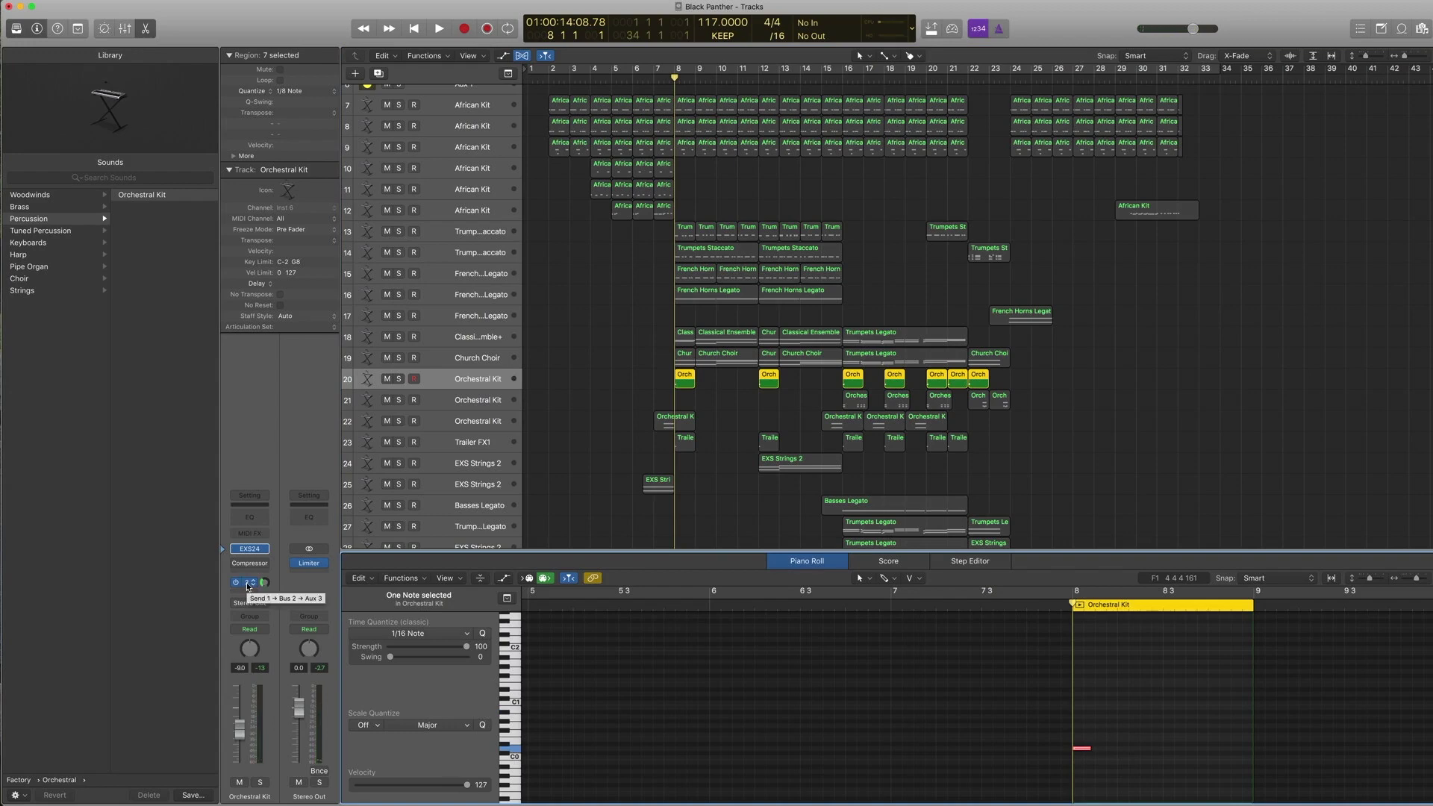
{"action": "scroll", "coordinate": [608, 440], "scroll_direction": "down", "scroll_amount": 3}
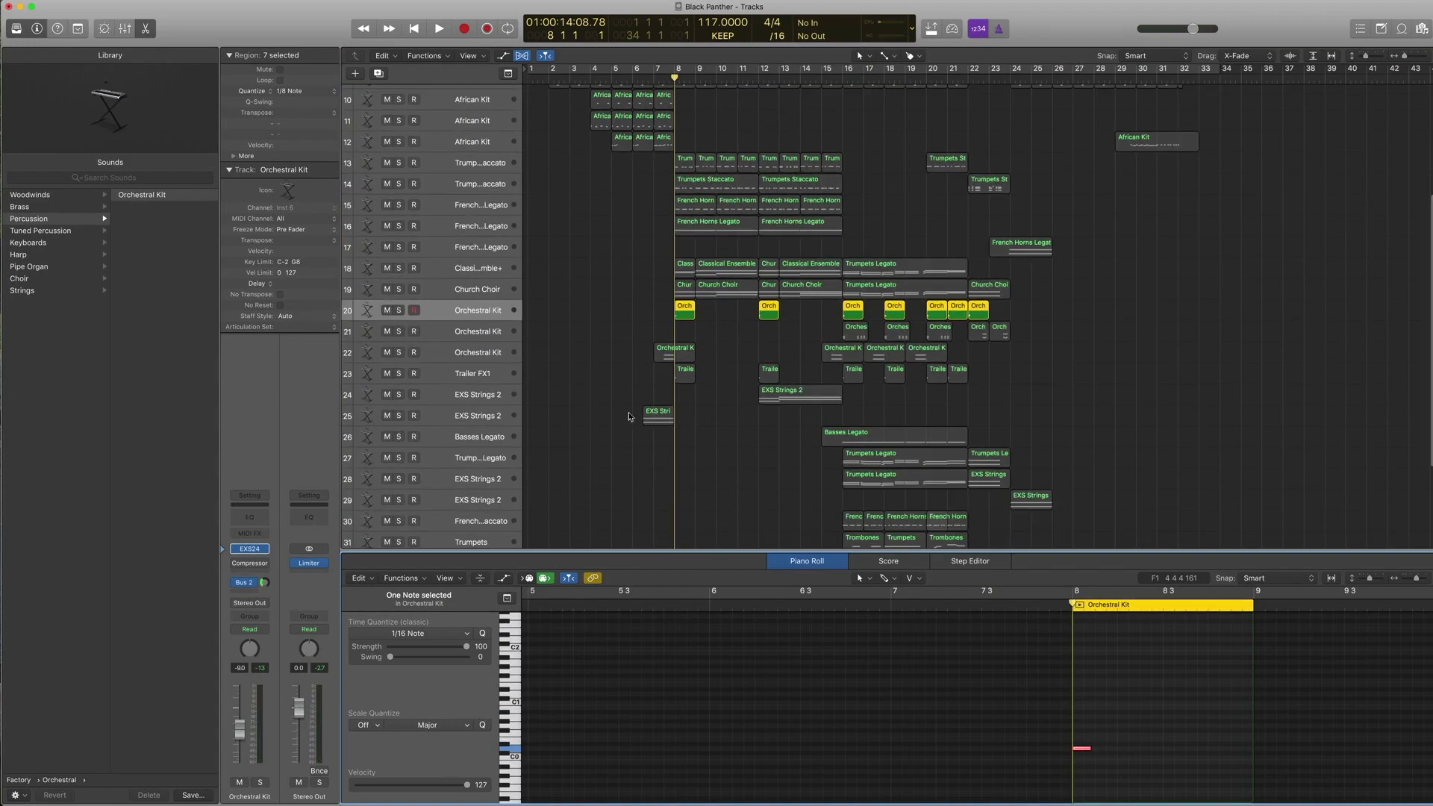
Select the Trailer FX1 track, show its patch in the library, and audition the hits.
{"action": "left_click", "coordinate": [674, 90]}
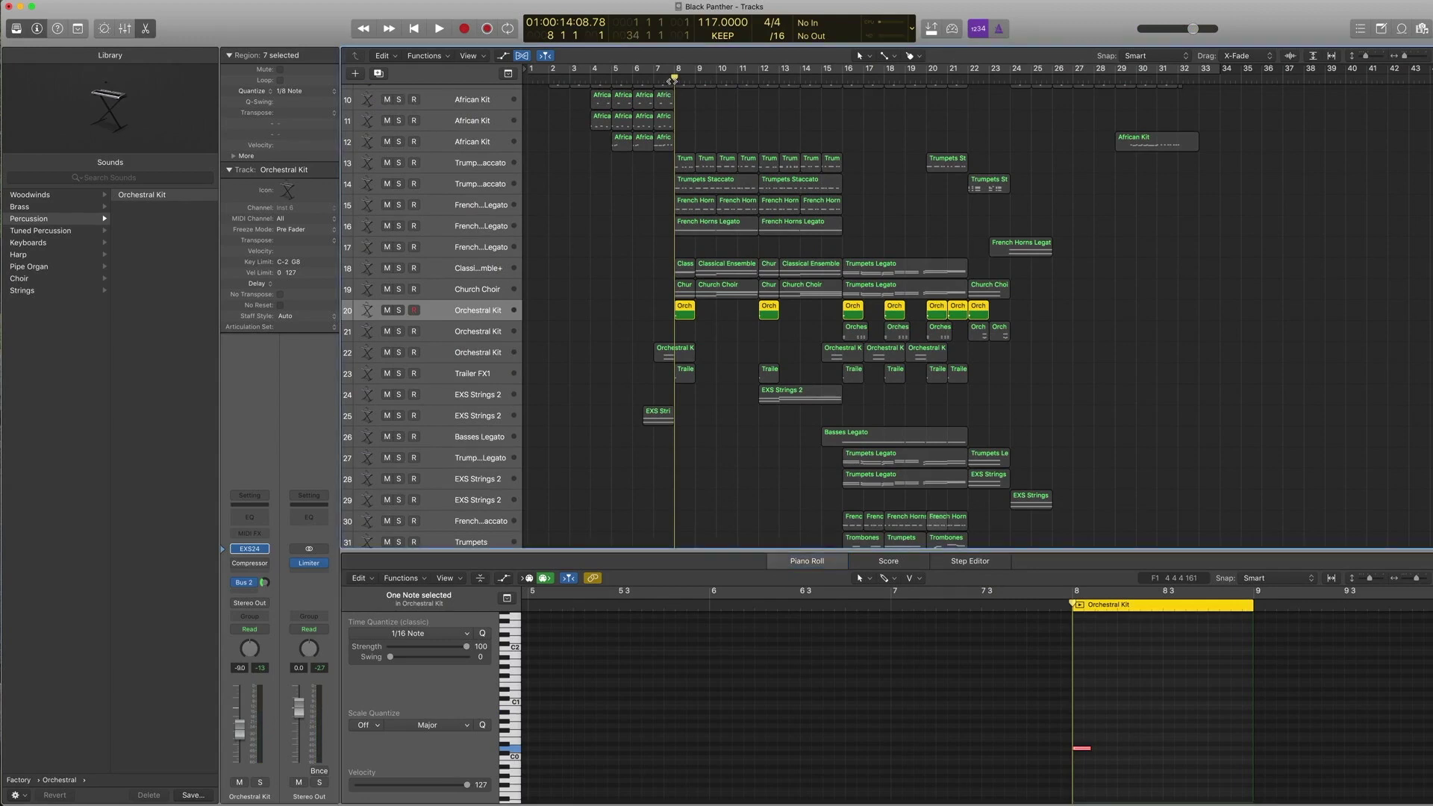
{"action": "key", "text": "space"}
{"action": "key", "text": "space"}
{"action": "left_click", "coordinate": [481, 377]}
{"action": "left_click", "coordinate": [234, 553]}
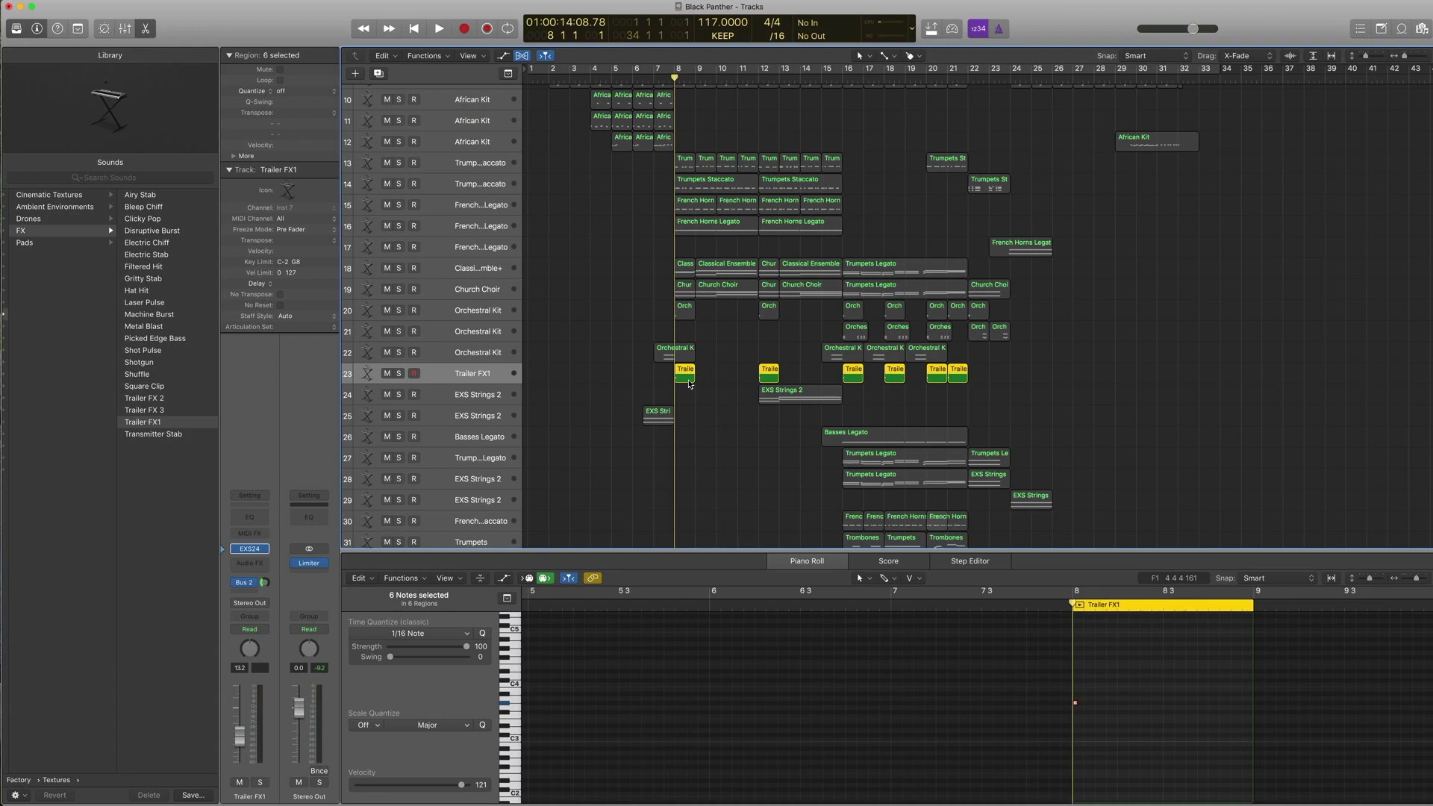
{"action": "key", "text": "space"}
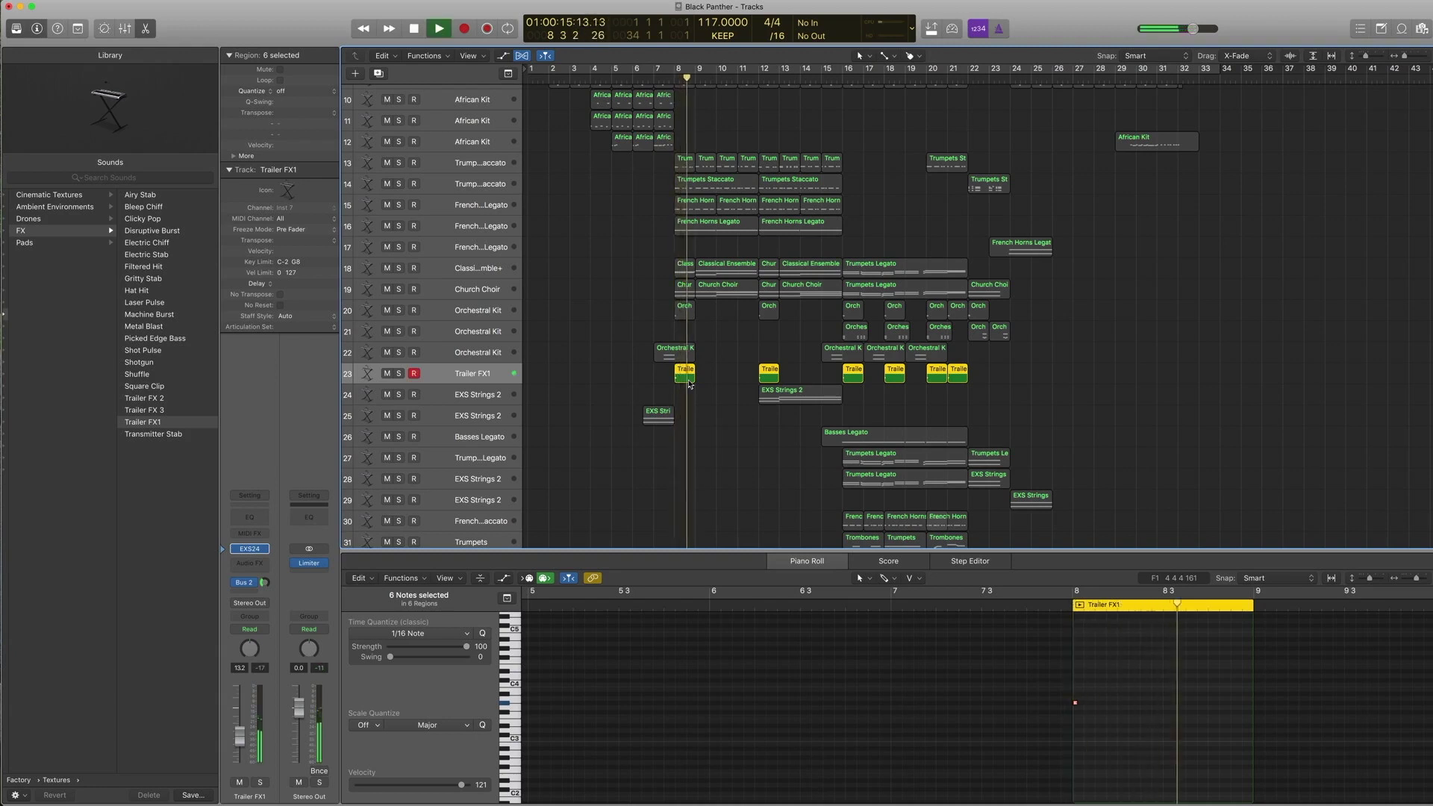
{"action": "key", "text": "space"}
Audition the hits with the first Orch region added, then select only the first Trailer FX1 region.
{"action": "left_click", "coordinate": [688, 314], "text": "shift"}
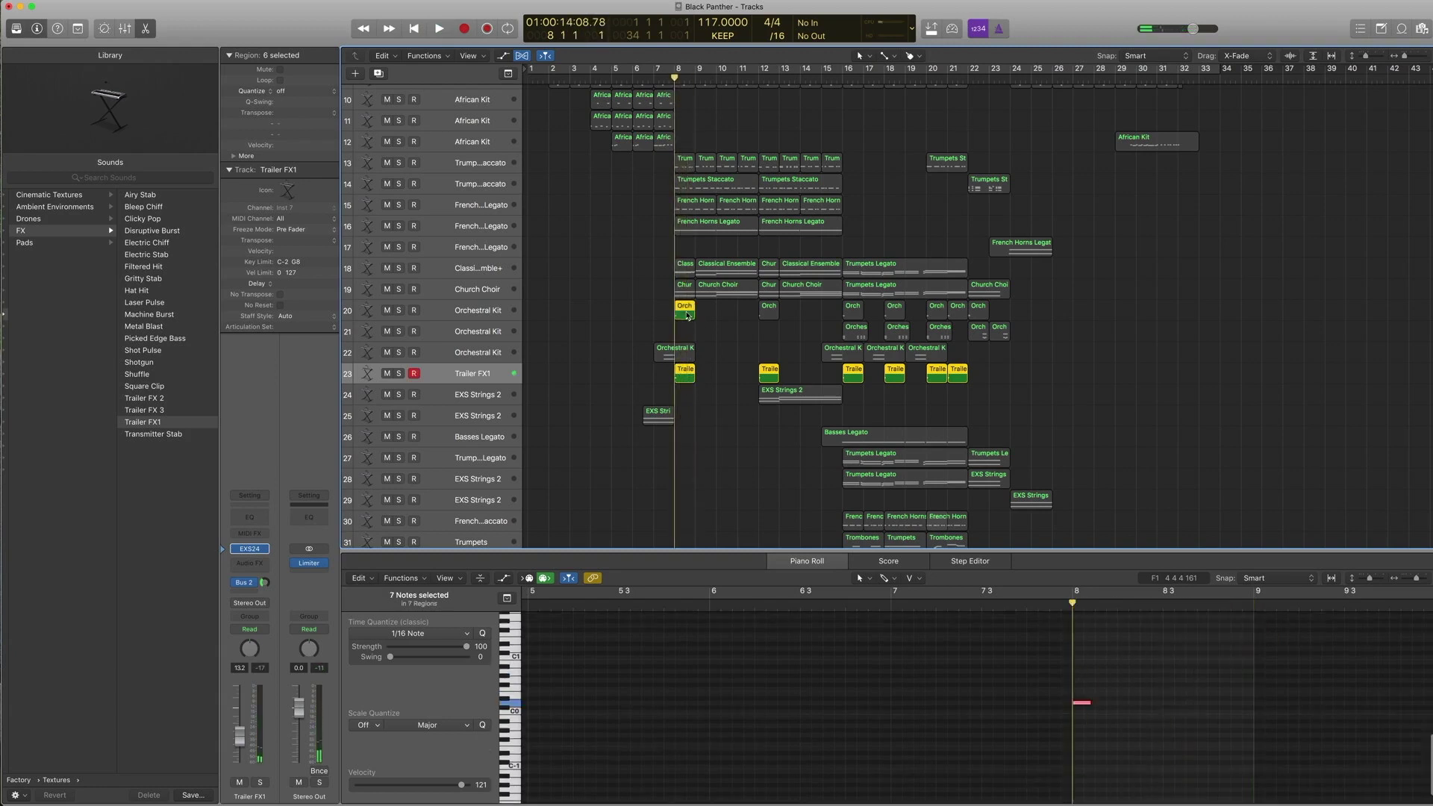
{"action": "key", "text": "space"}
{"action": "key", "text": "space"}
{"action": "key", "text": "space"}
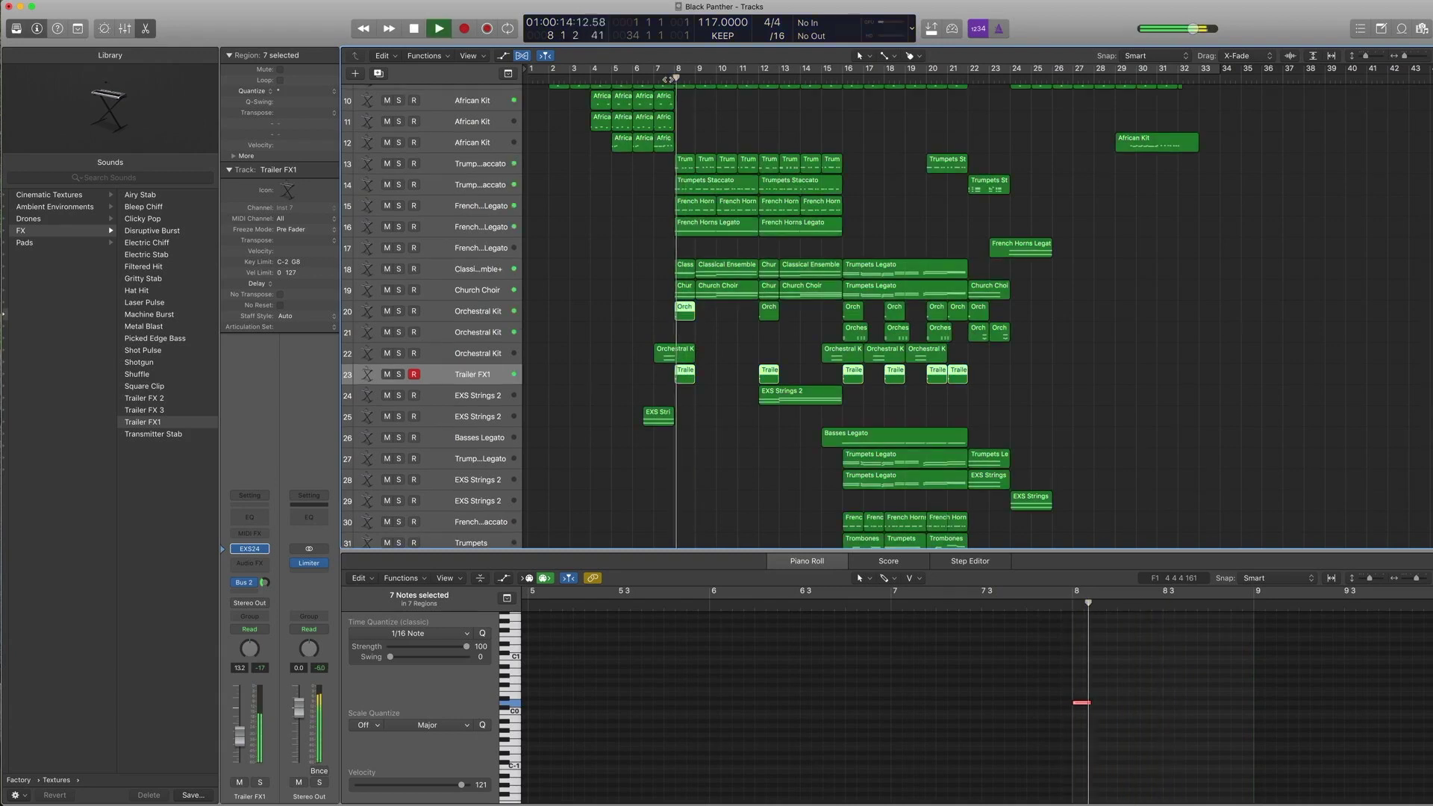
{"action": "key", "text": "space"}
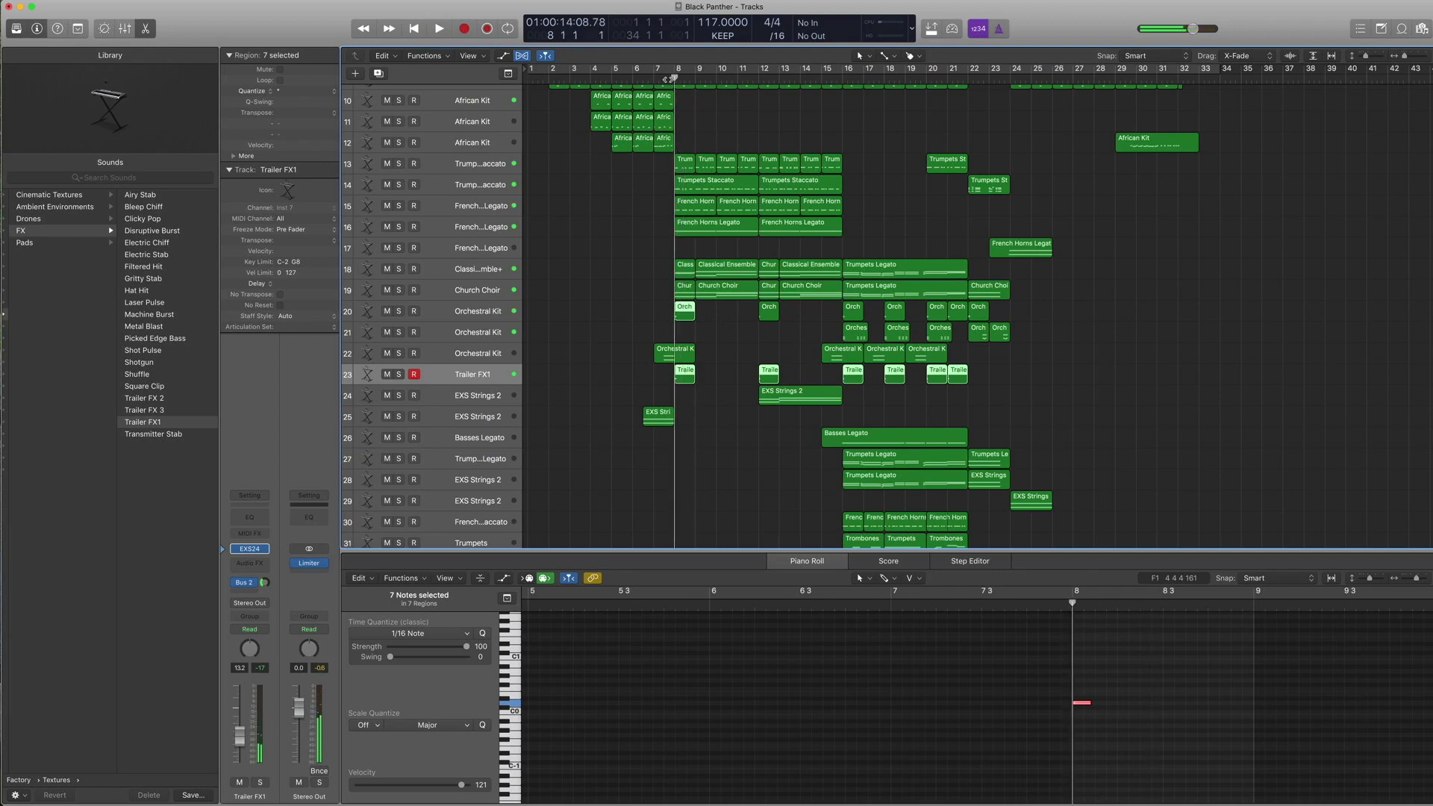
{"action": "left_click", "coordinate": [687, 377]}
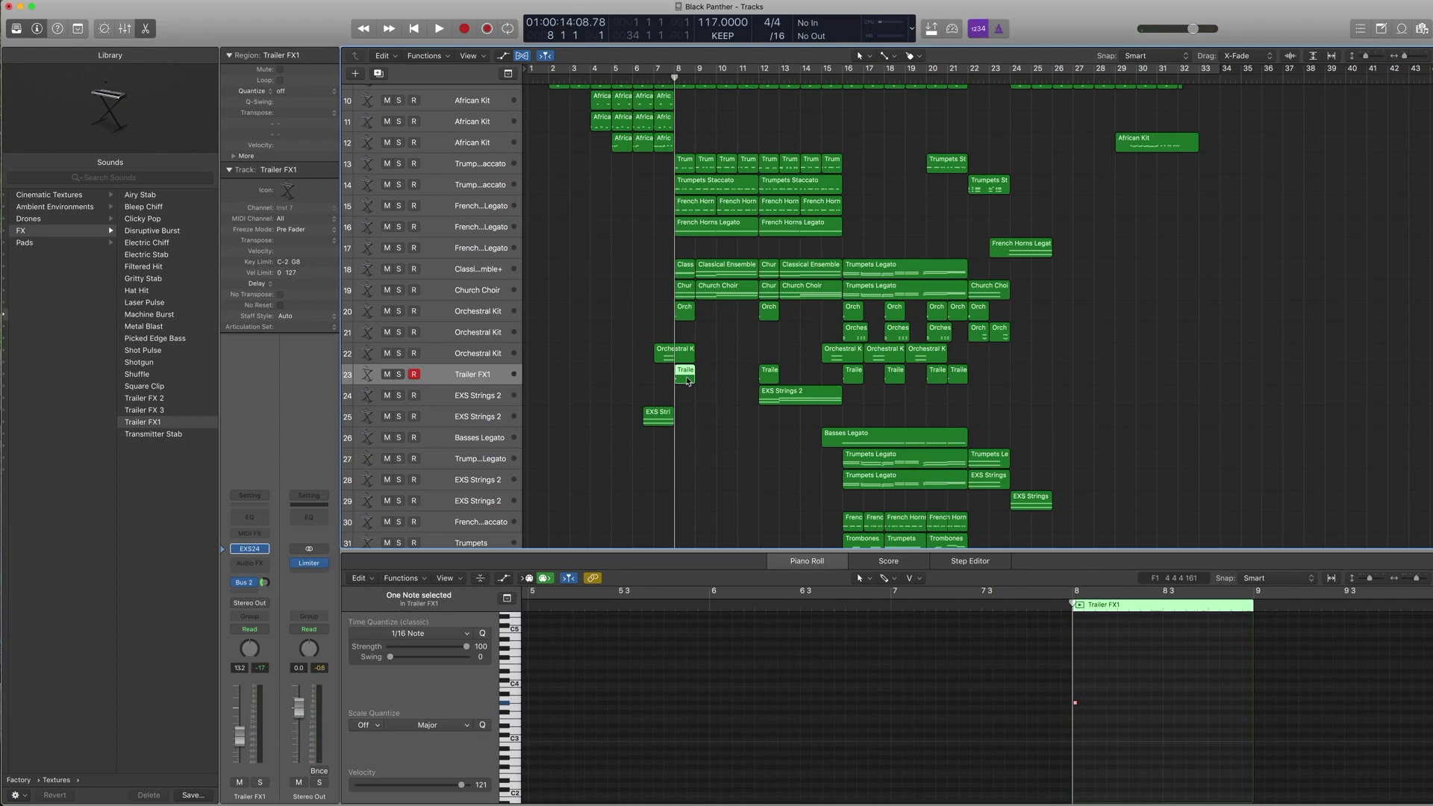
{"action": "scroll", "coordinate": [683, 359], "scroll_direction": "up", "scroll_amount": 4}
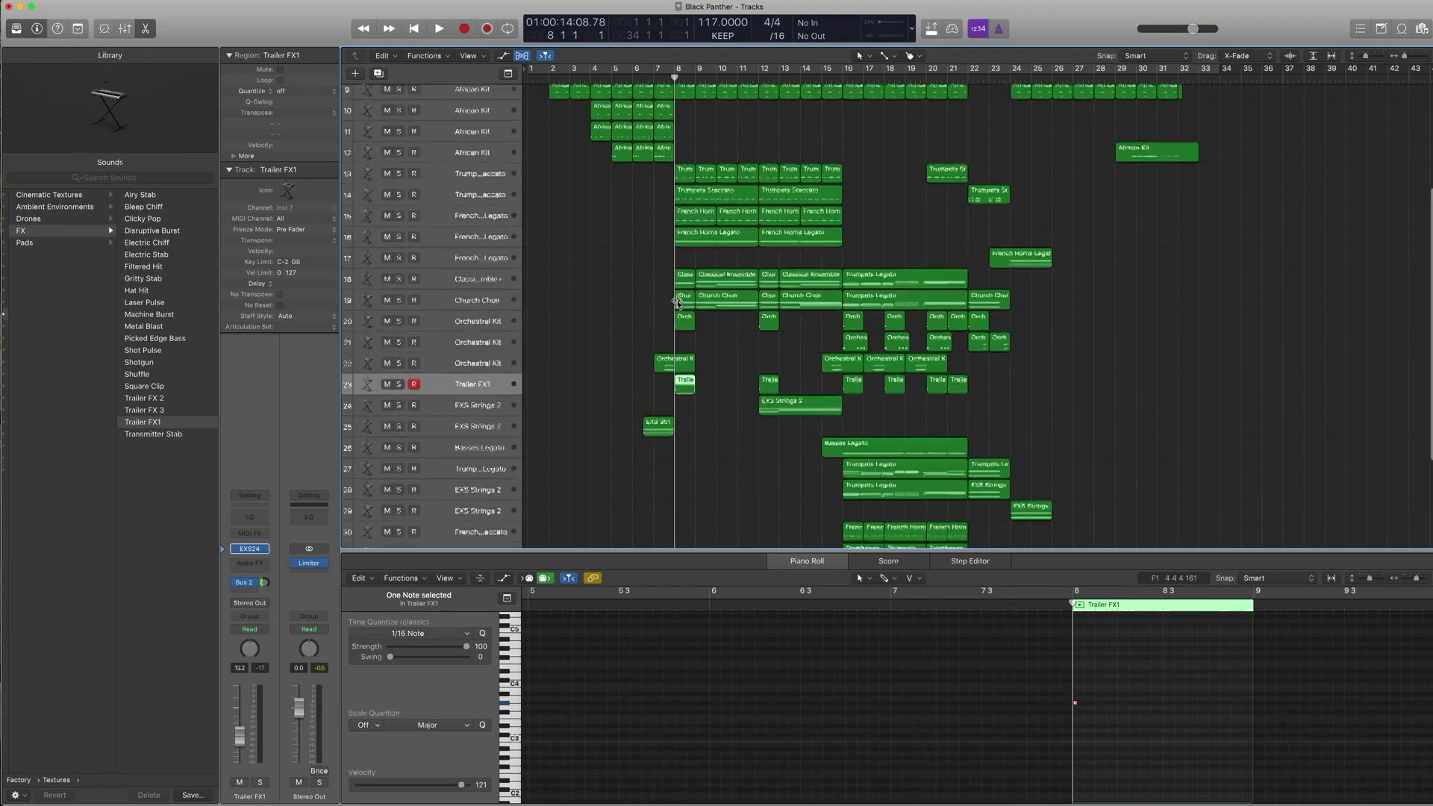
Select the Trumpets Staccato track and play back its trumpet part.
{"action": "left_click", "coordinate": [483, 242]}
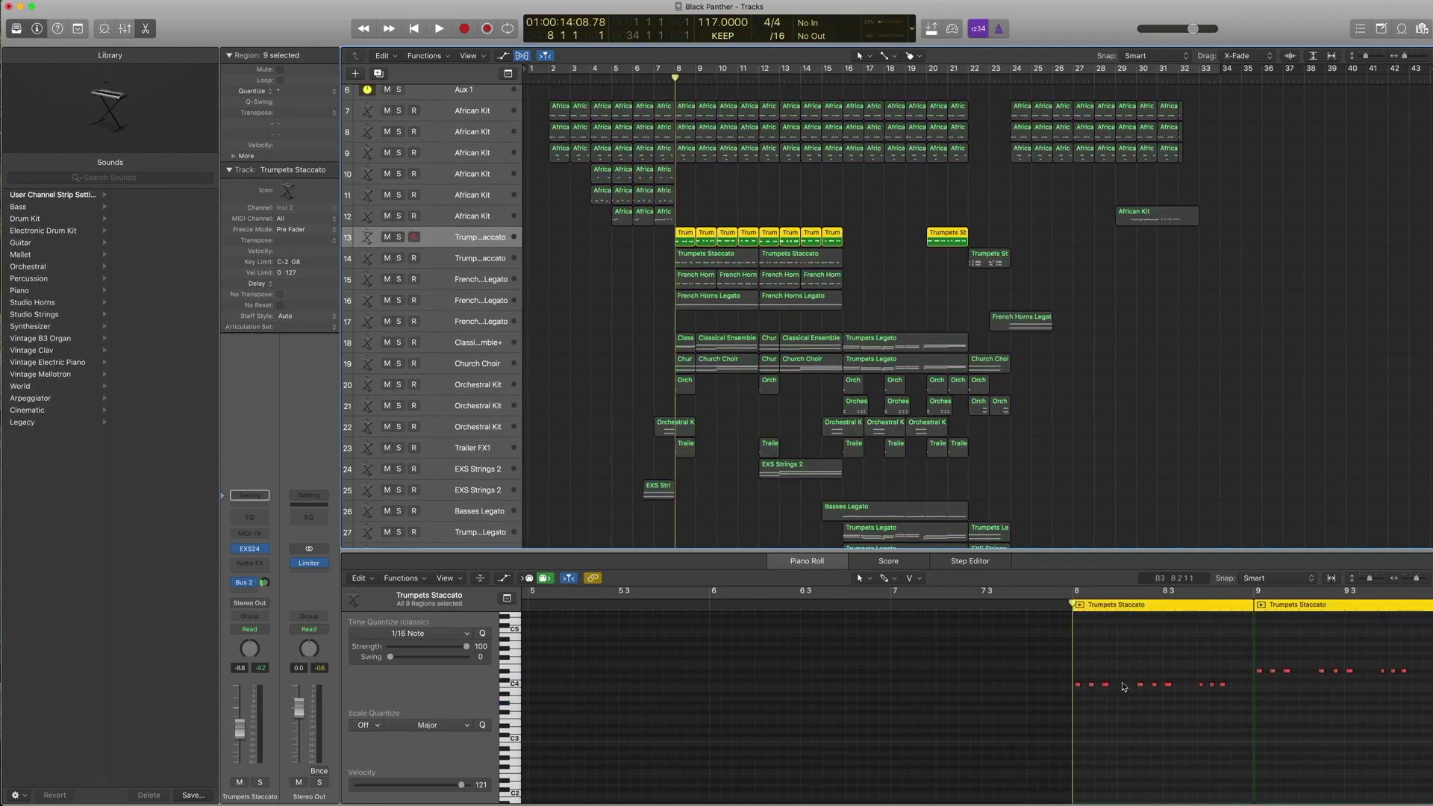
{"action": "scroll", "coordinate": [1058, 616], "scroll_direction": "right", "scroll_amount": 3}
{"action": "key", "text": "space"}
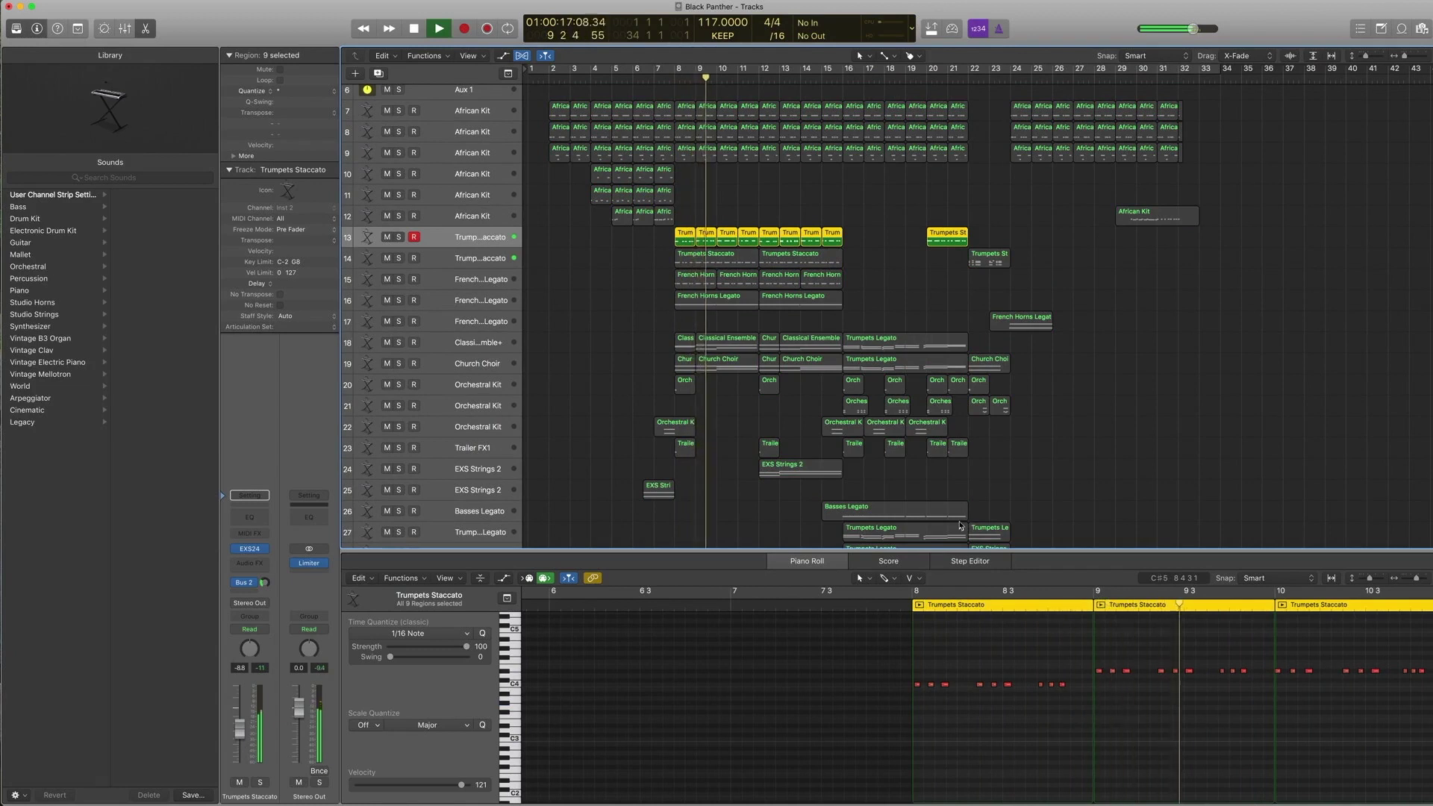
{"action": "key", "text": "space"}
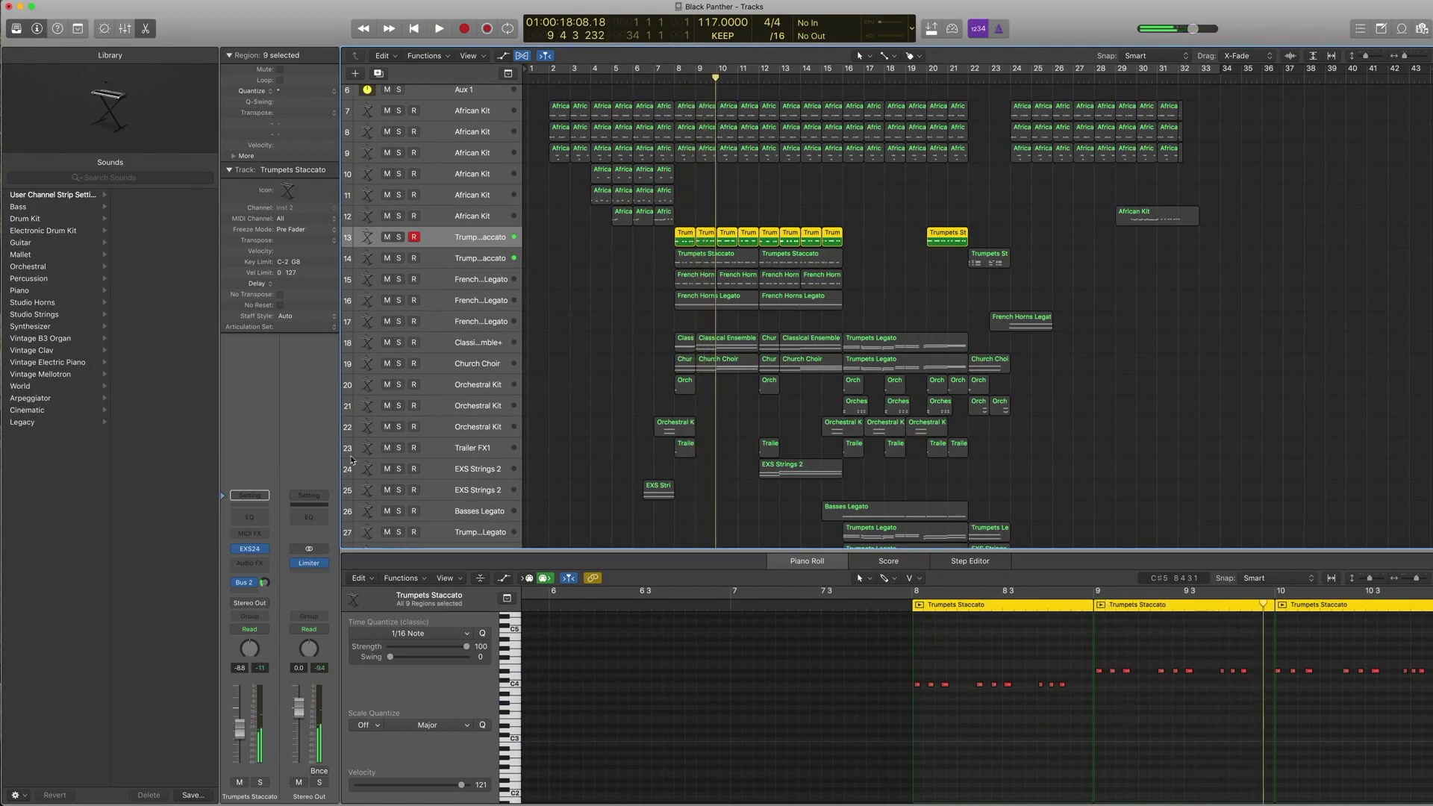
Show the Trumpets Staccato patch in the library and replay from near bar 9.
{"action": "left_click", "coordinate": [226, 553]}
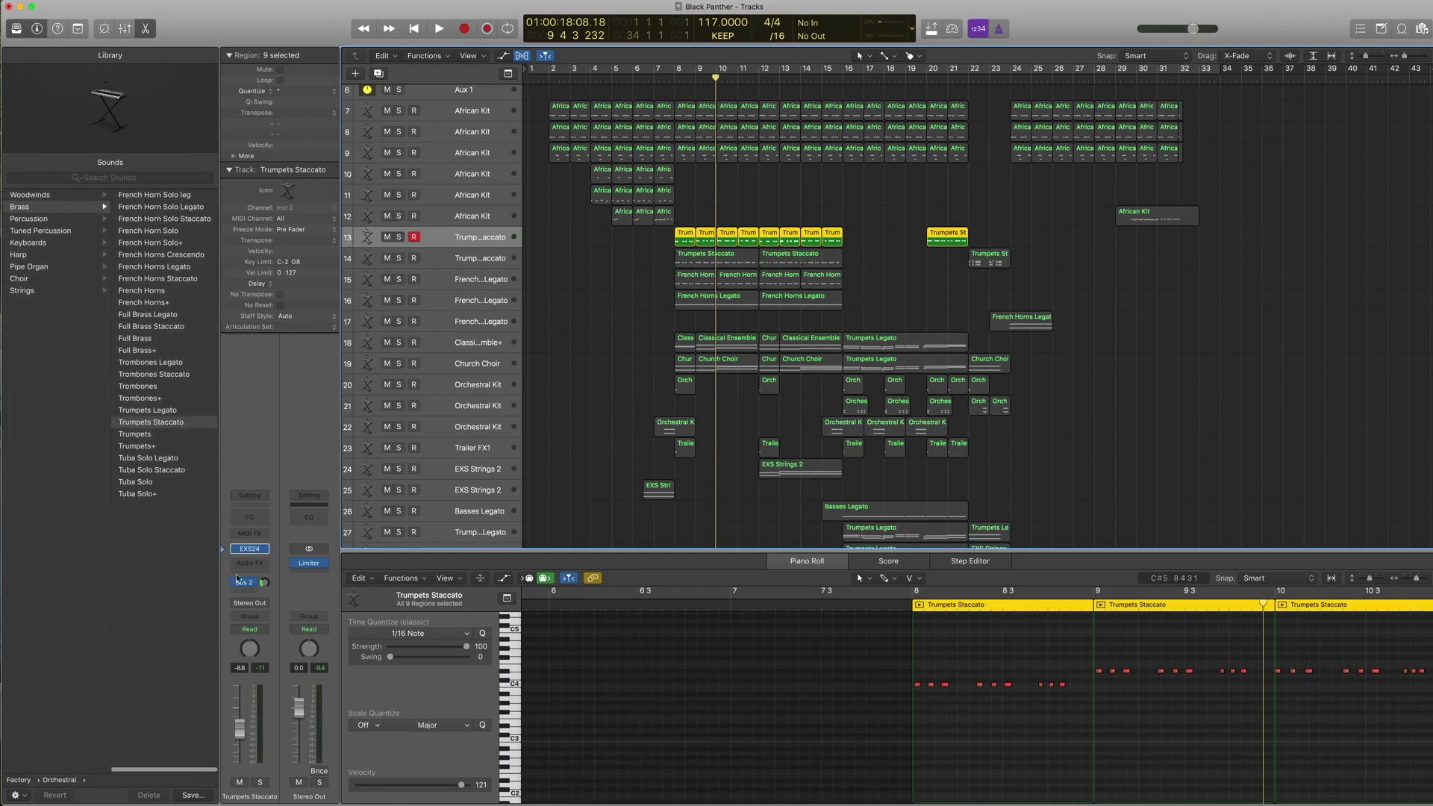
{"action": "mouse_move", "coordinate": [249, 589]}
{"action": "left_click", "coordinate": [678, 79]}
{"action": "key", "text": "space"}
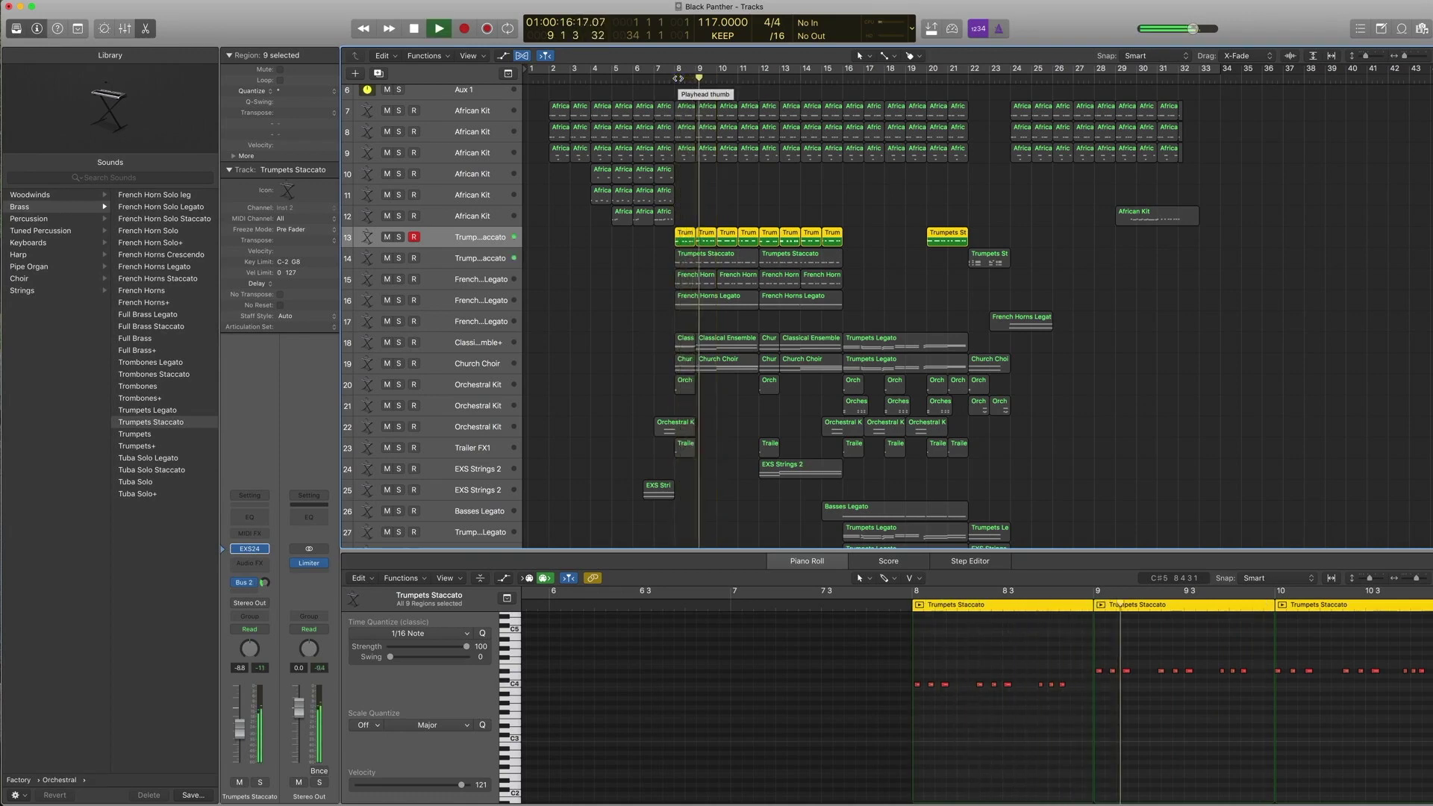
{"action": "key", "text": "space"}
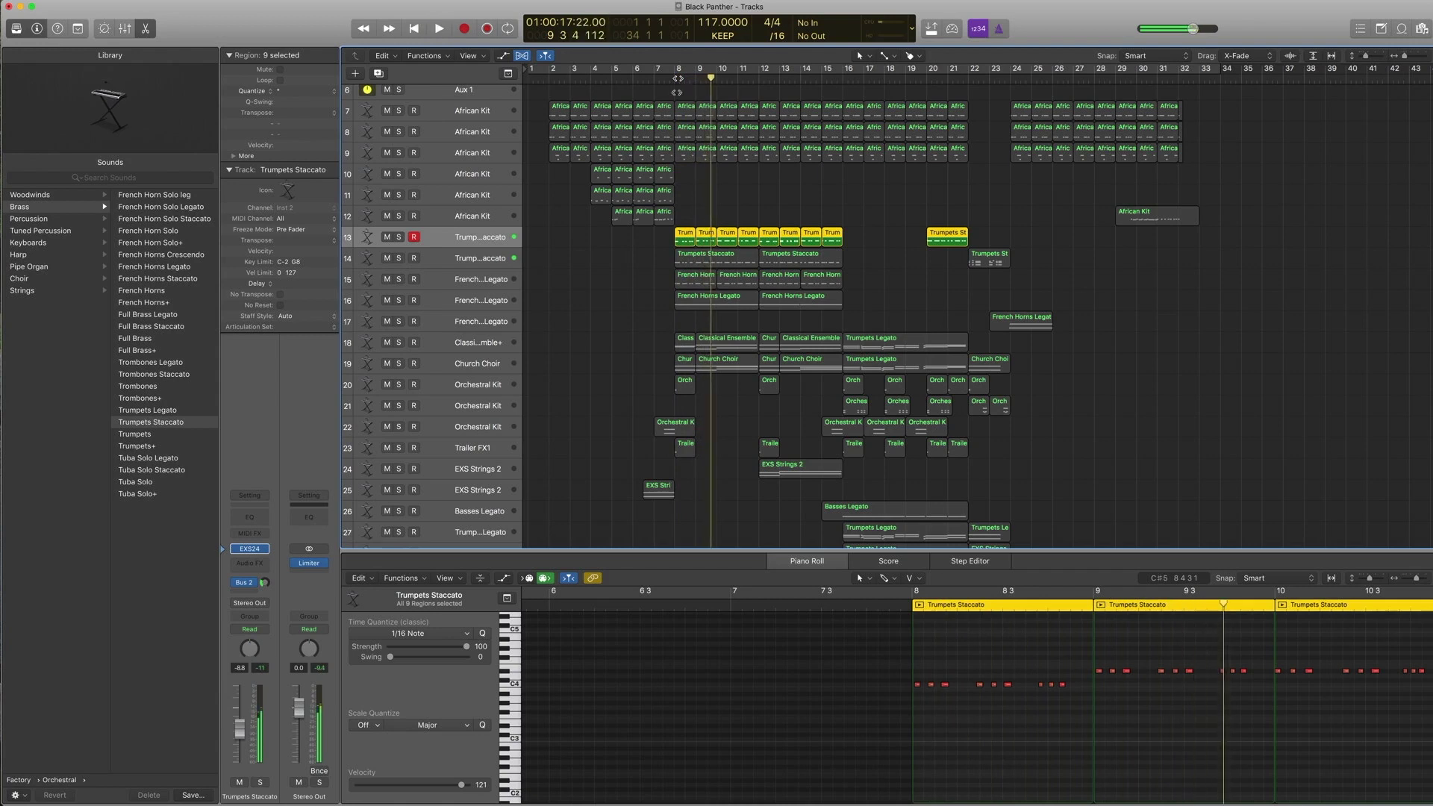
Add the second Trumpets Staccato region and play both trumpet parts from bar 8.
{"action": "left_click", "coordinate": [693, 264], "text": "shift"}
{"action": "key", "text": "comma"}
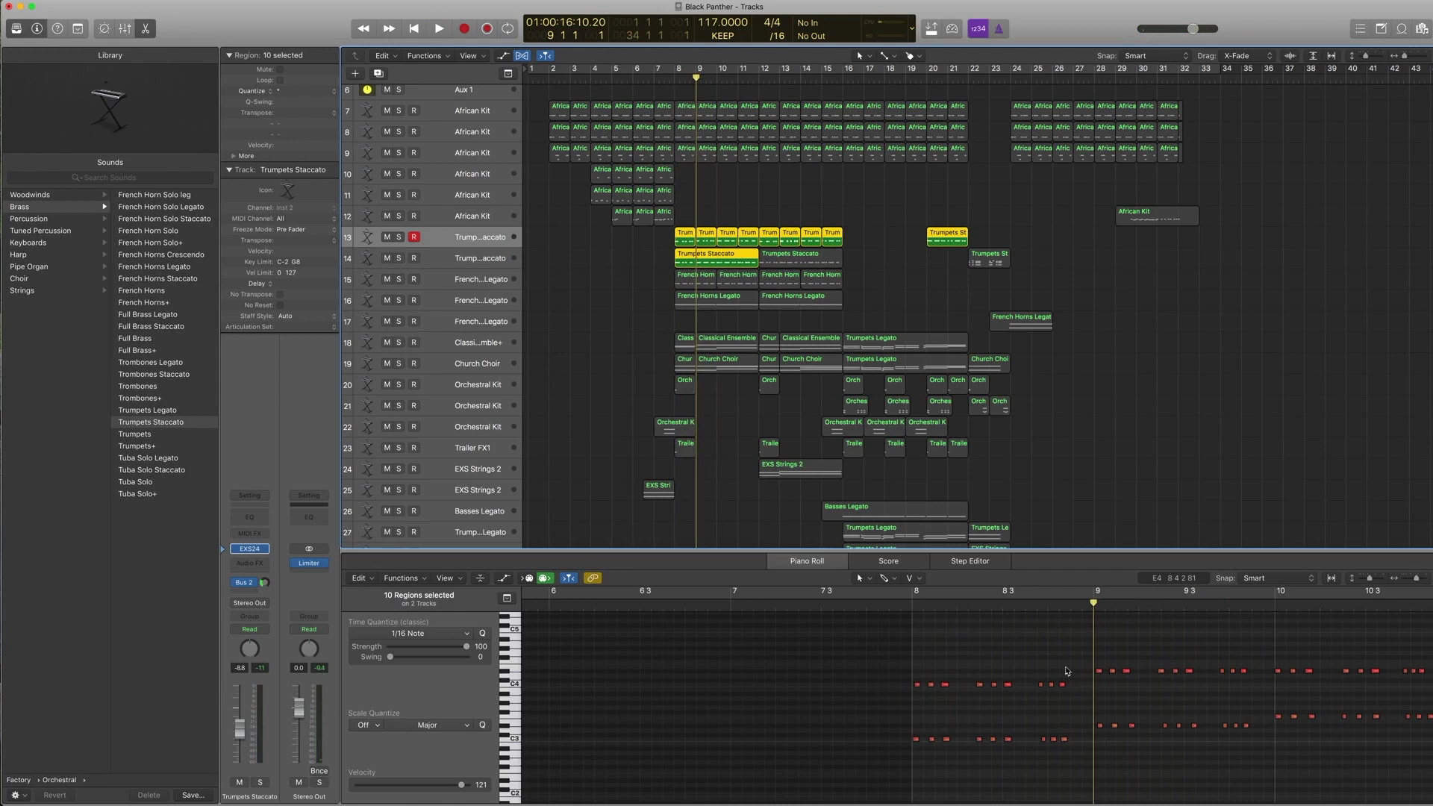
{"action": "key", "text": "comma"}
{"action": "key", "text": "space"}
{"action": "scroll", "coordinate": [999, 694], "scroll_direction": "right", "scroll_amount": 5}
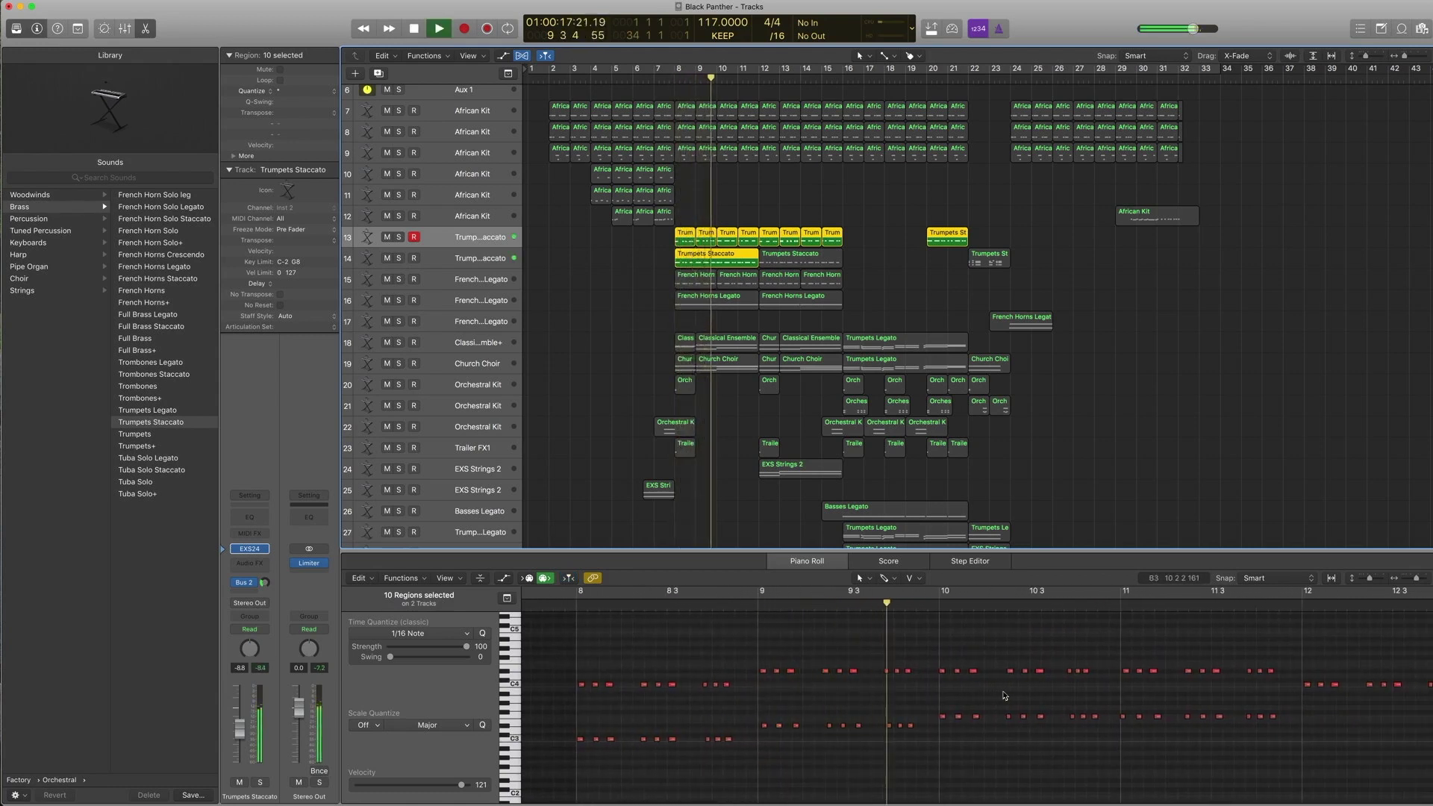
{"action": "key", "text": "space"}
{"action": "scroll", "coordinate": [838, 344], "scroll_direction": "right", "scroll_amount": 1}
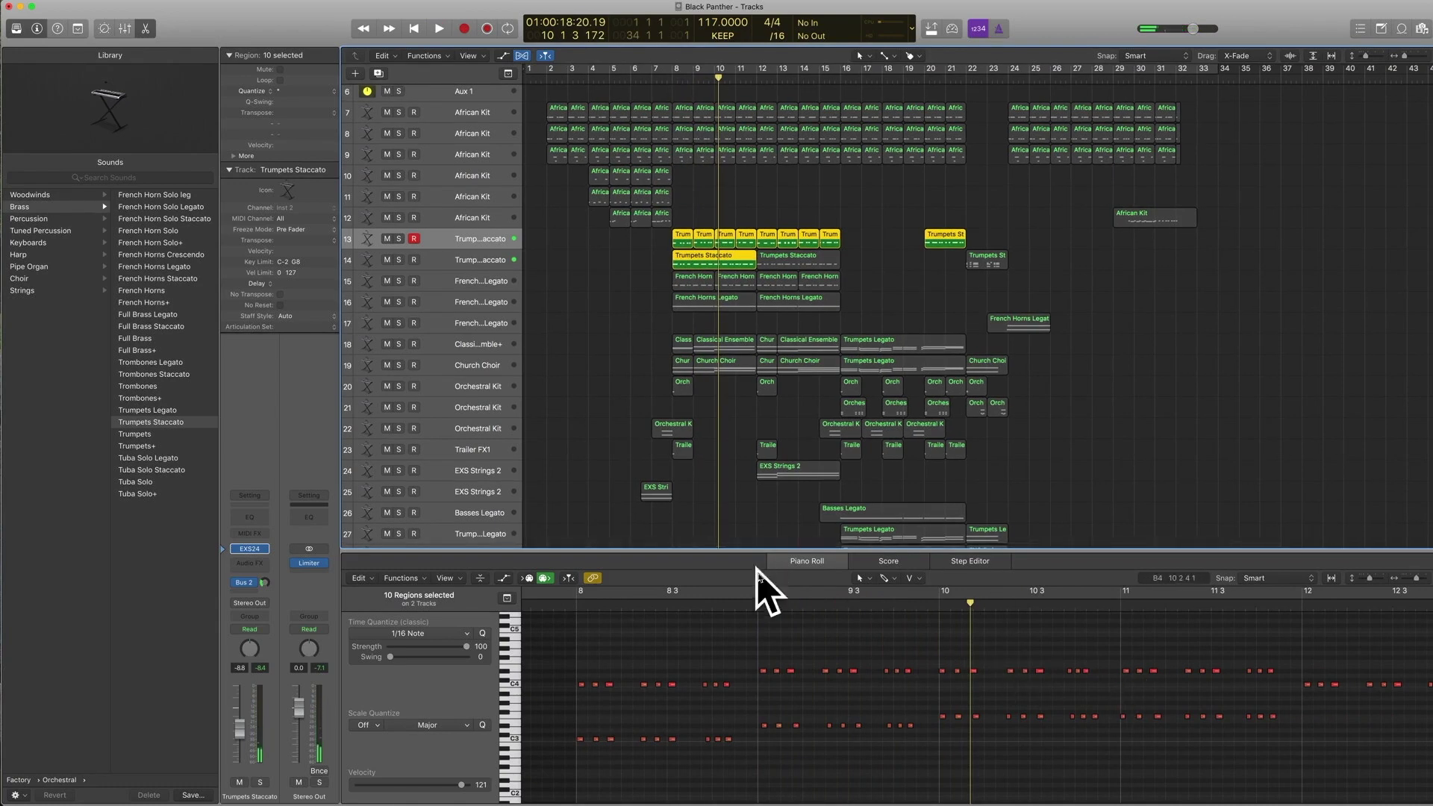
{"action": "scroll", "coordinate": [645, 269], "scroll_direction": "left", "scroll_amount": 1}
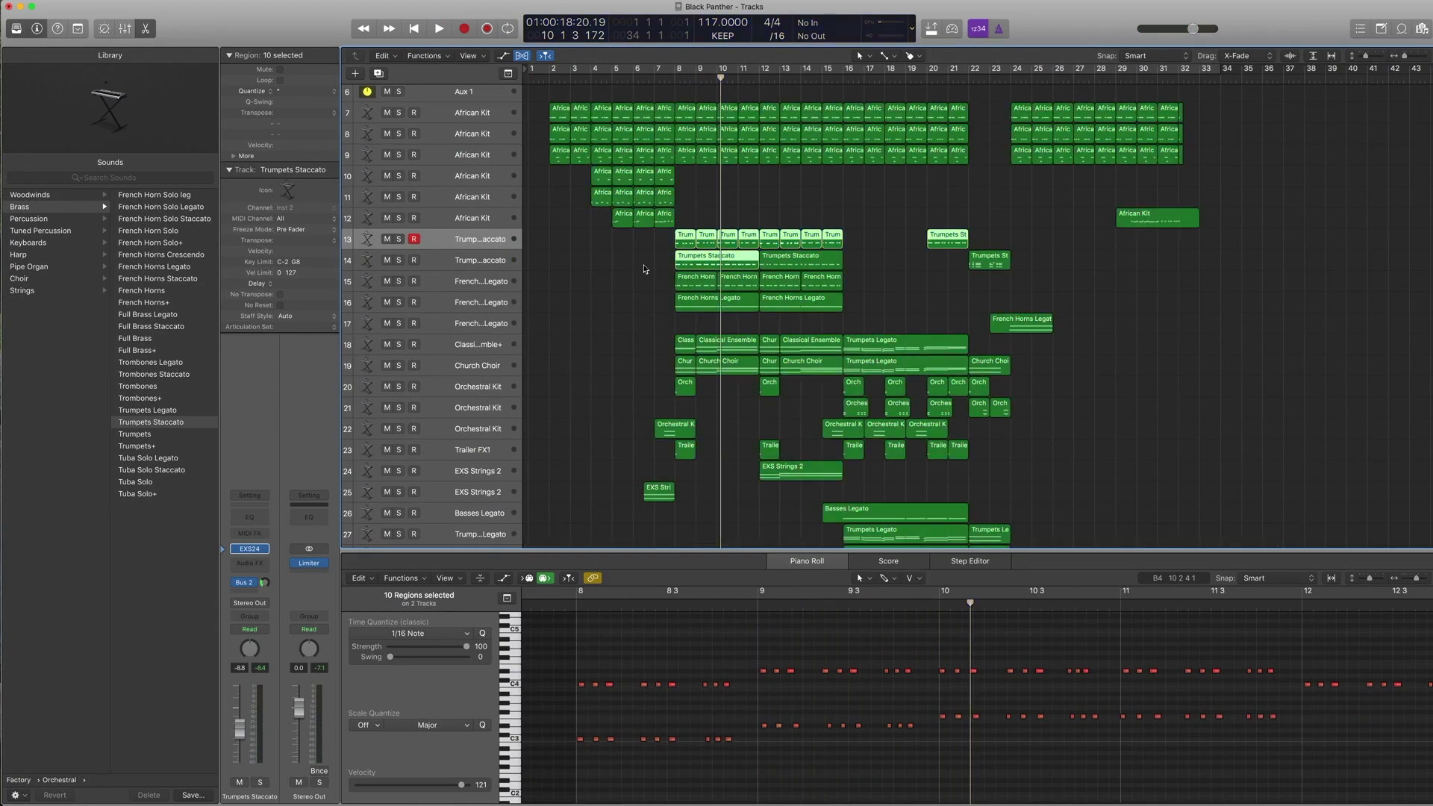
{"action": "scroll", "coordinate": [646, 269], "scroll_direction": "left", "scroll_amount": 1}
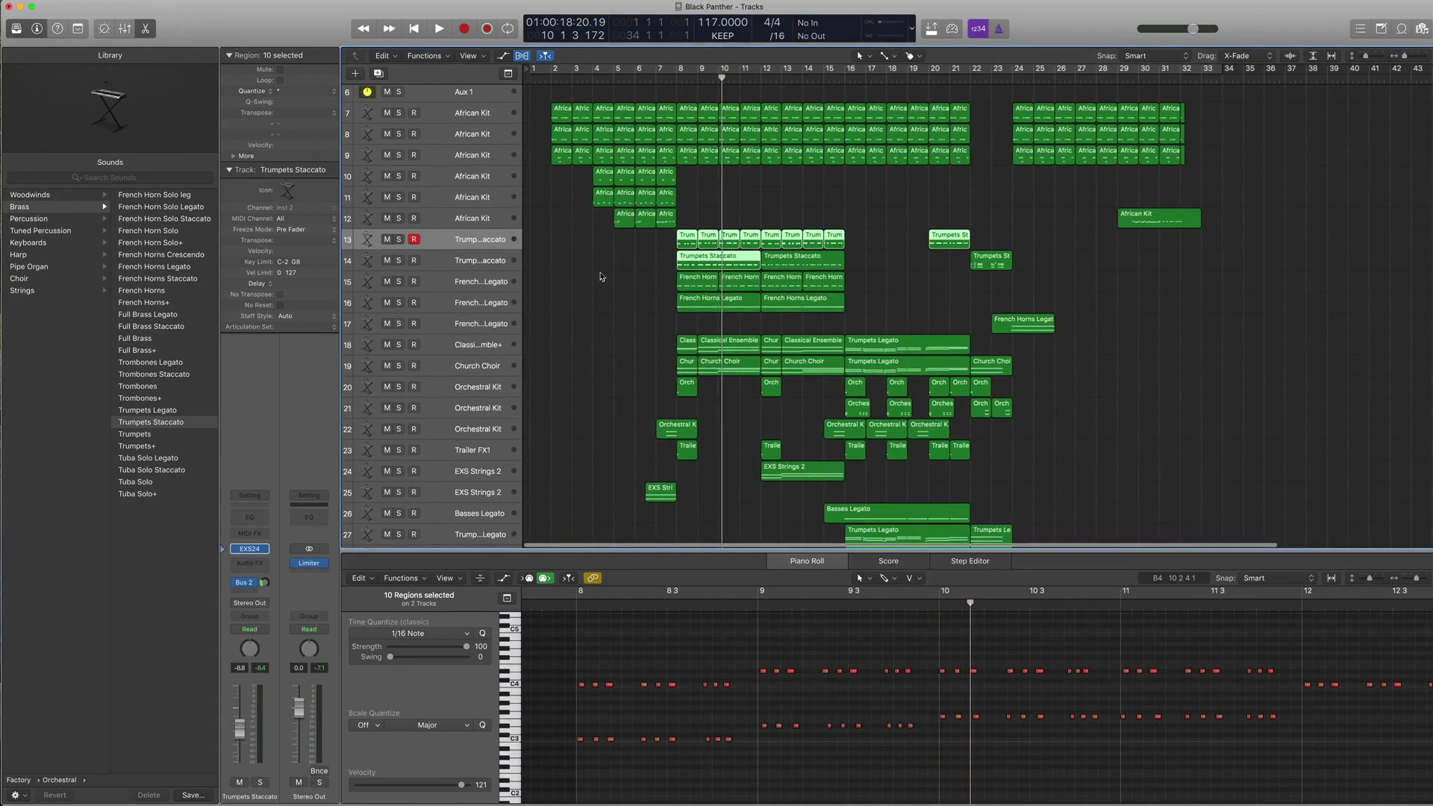
{"action": "scroll", "coordinate": [601, 277], "scroll_direction": "right", "scroll_amount": 1}
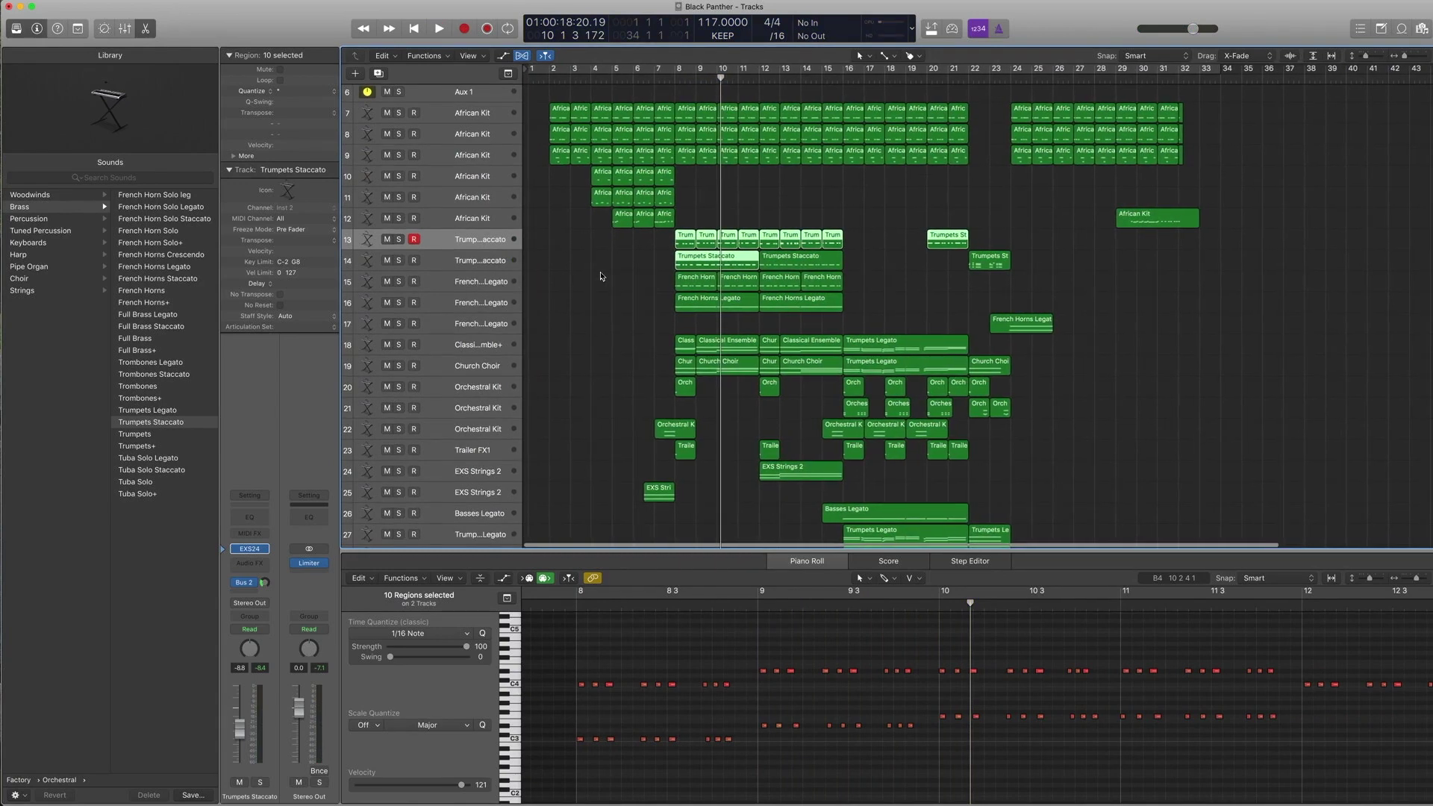
Select the French Horns Legato track, show its brass patches, and play the horns from bar 8.
{"action": "left_click", "coordinate": [475, 285]}
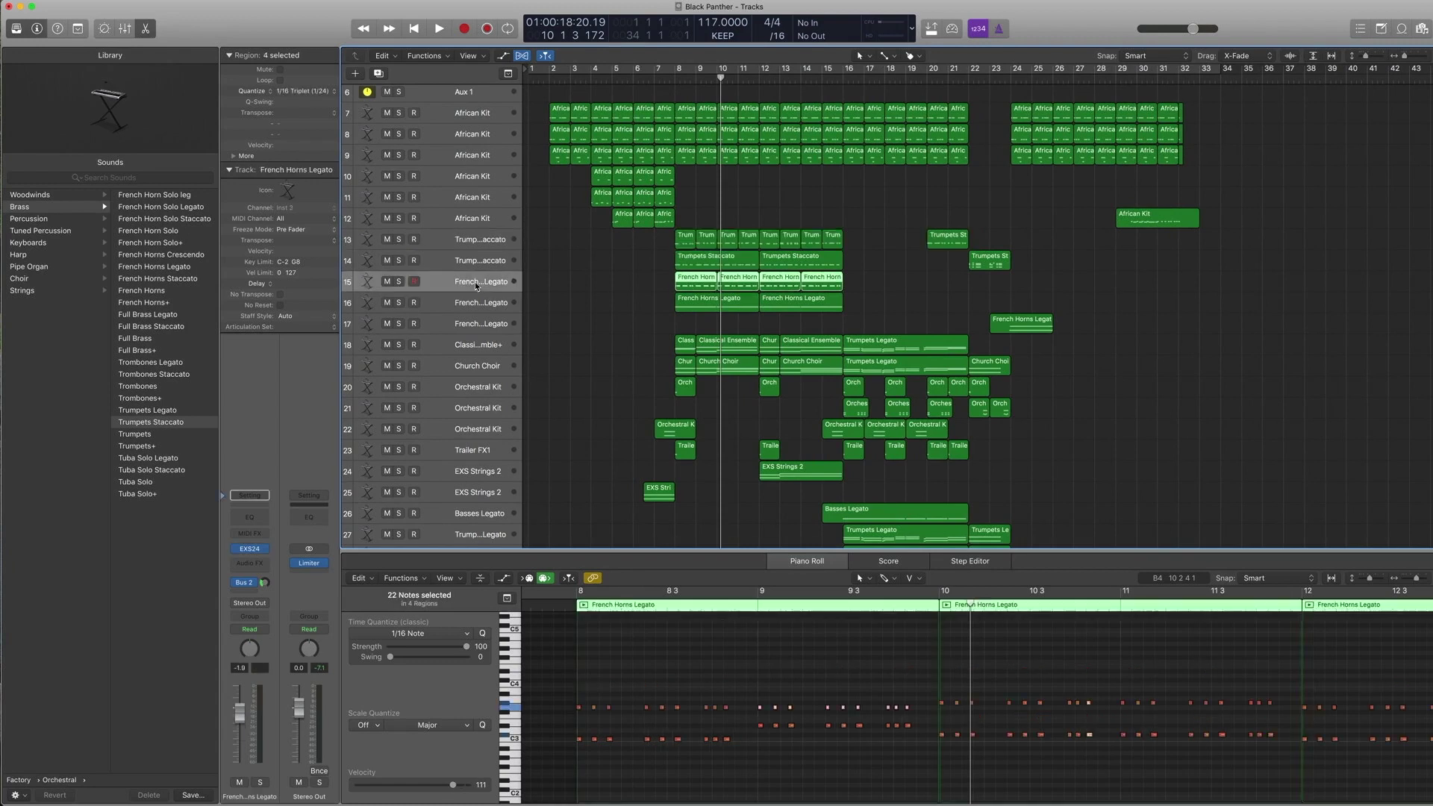
{"action": "left_click", "coordinate": [227, 556]}
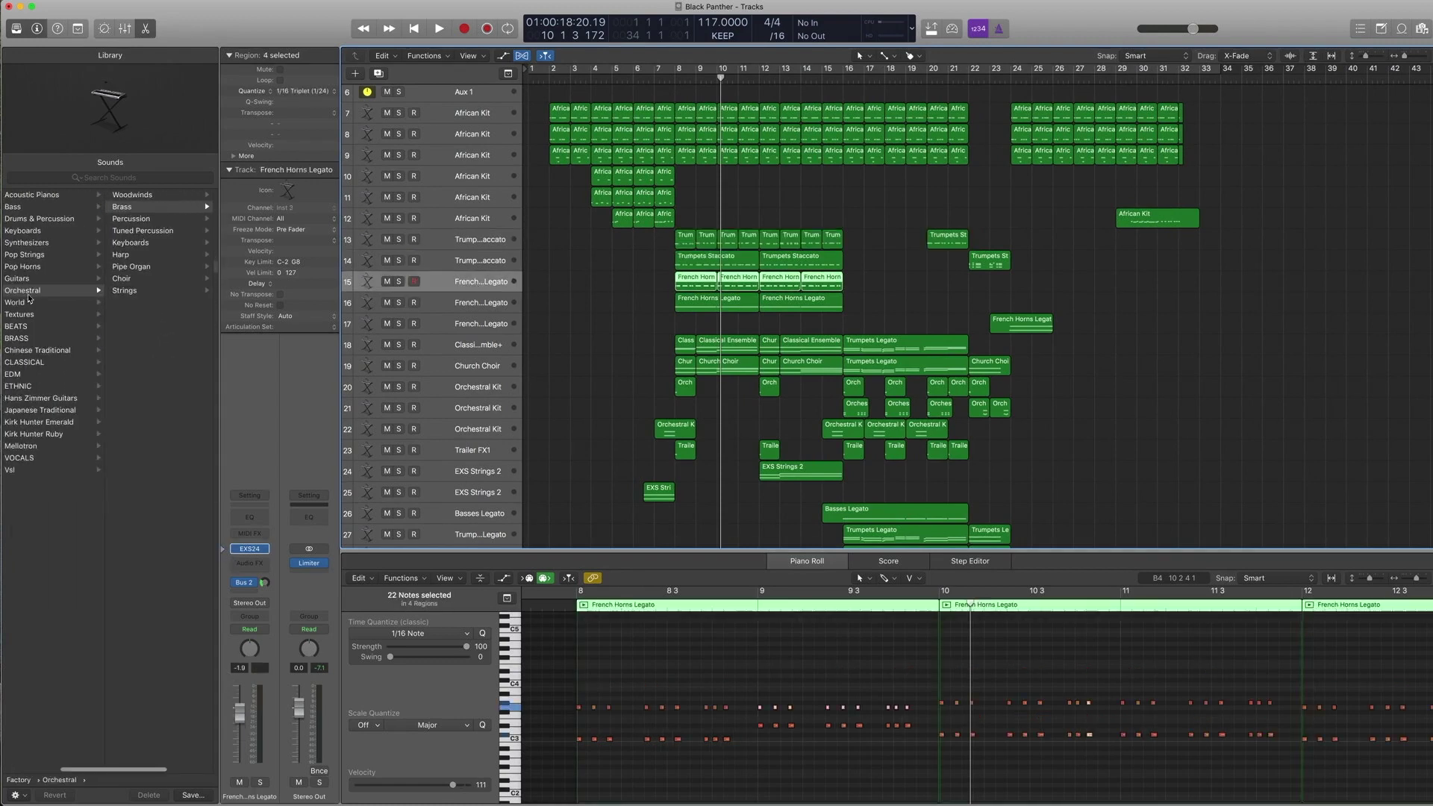
{"action": "left_click", "coordinate": [124, 206]}
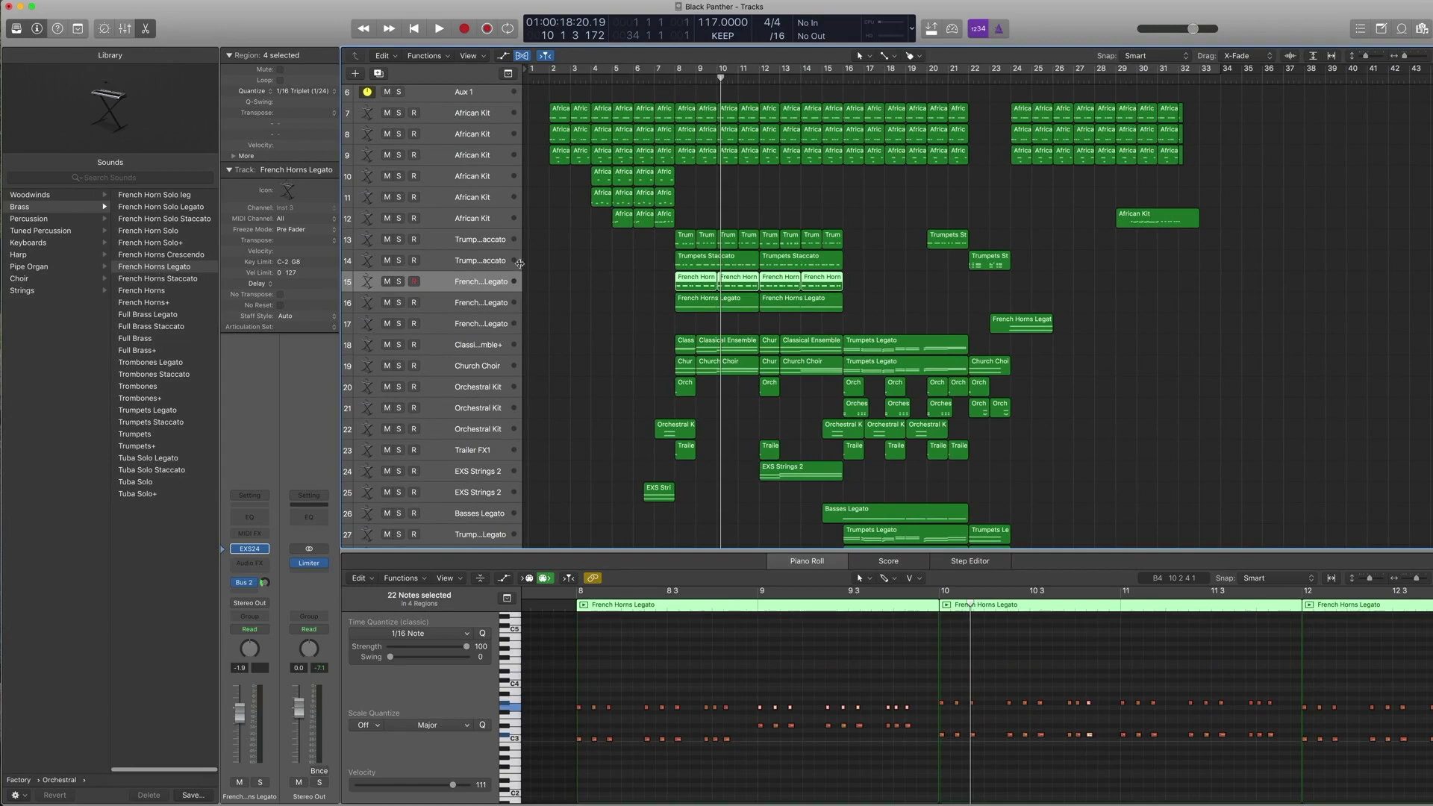
{"action": "scroll", "coordinate": [663, 99], "scroll_direction": "up", "scroll_amount": 1}
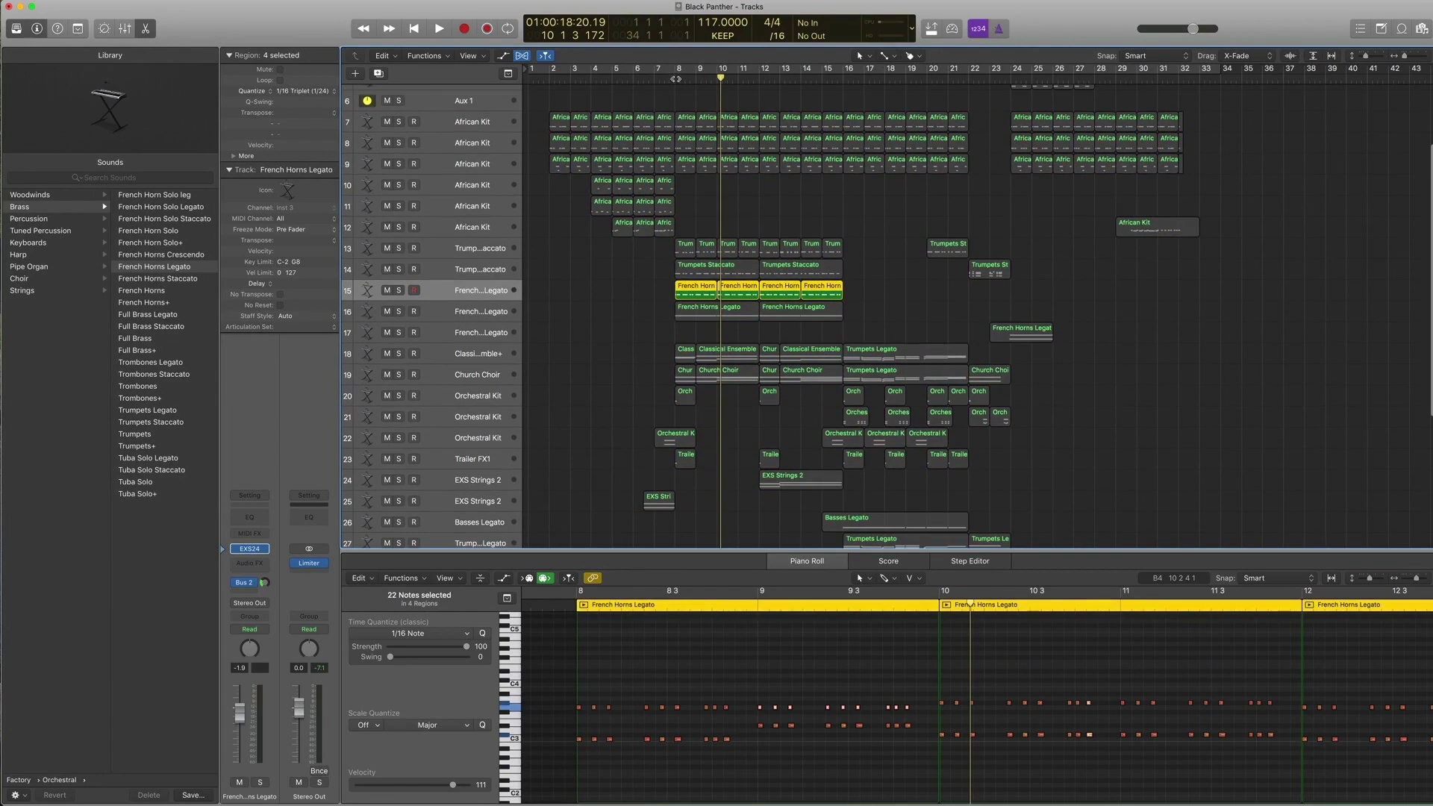
{"action": "mouse_move", "coordinate": [675, 79]}
{"action": "left_mouse_down"}
{"action": "mouse_move", "coordinate": [655, 79]}
{"action": "mouse_move", "coordinate": [675, 78]}
{"action": "left_mouse_up"}
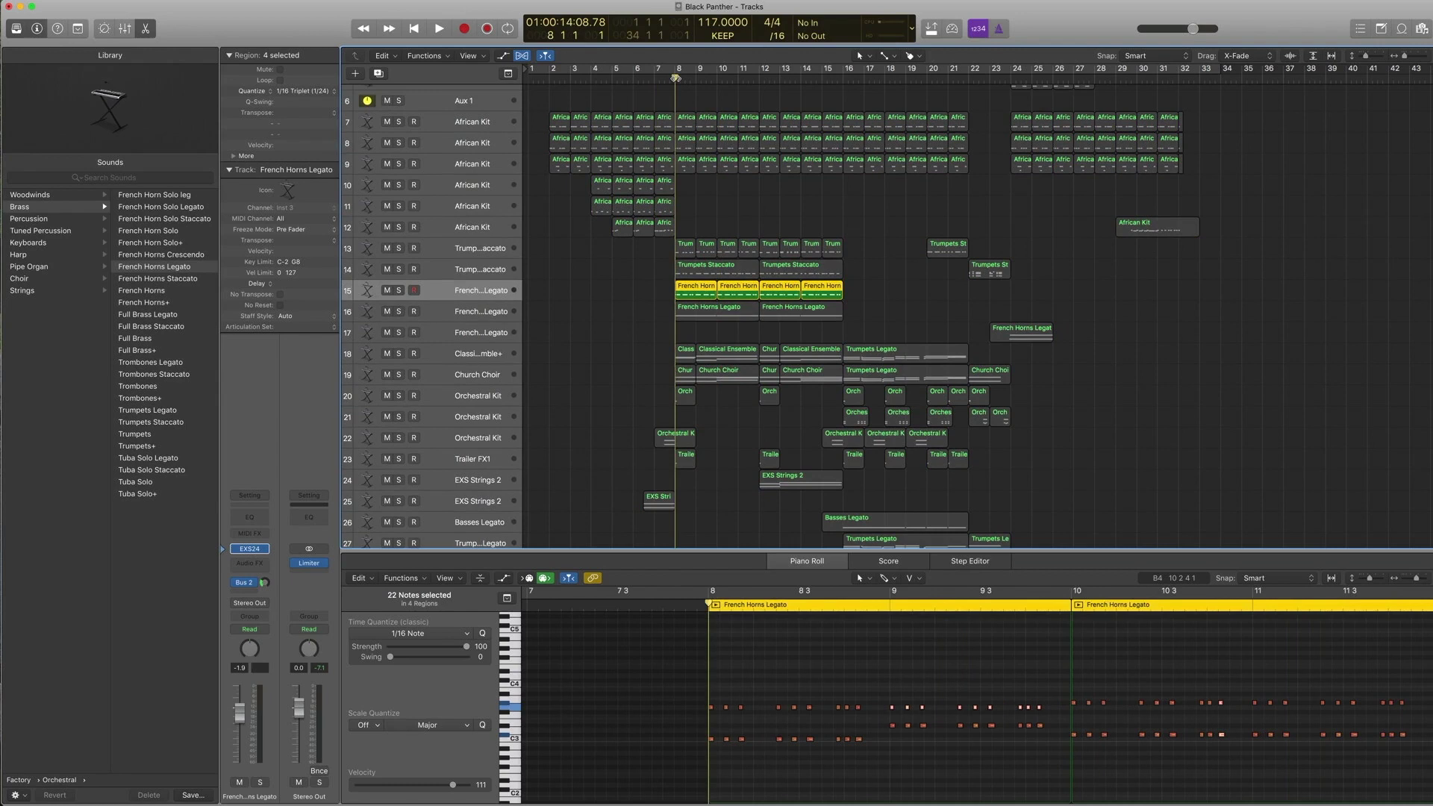
{"action": "key", "text": "space"}
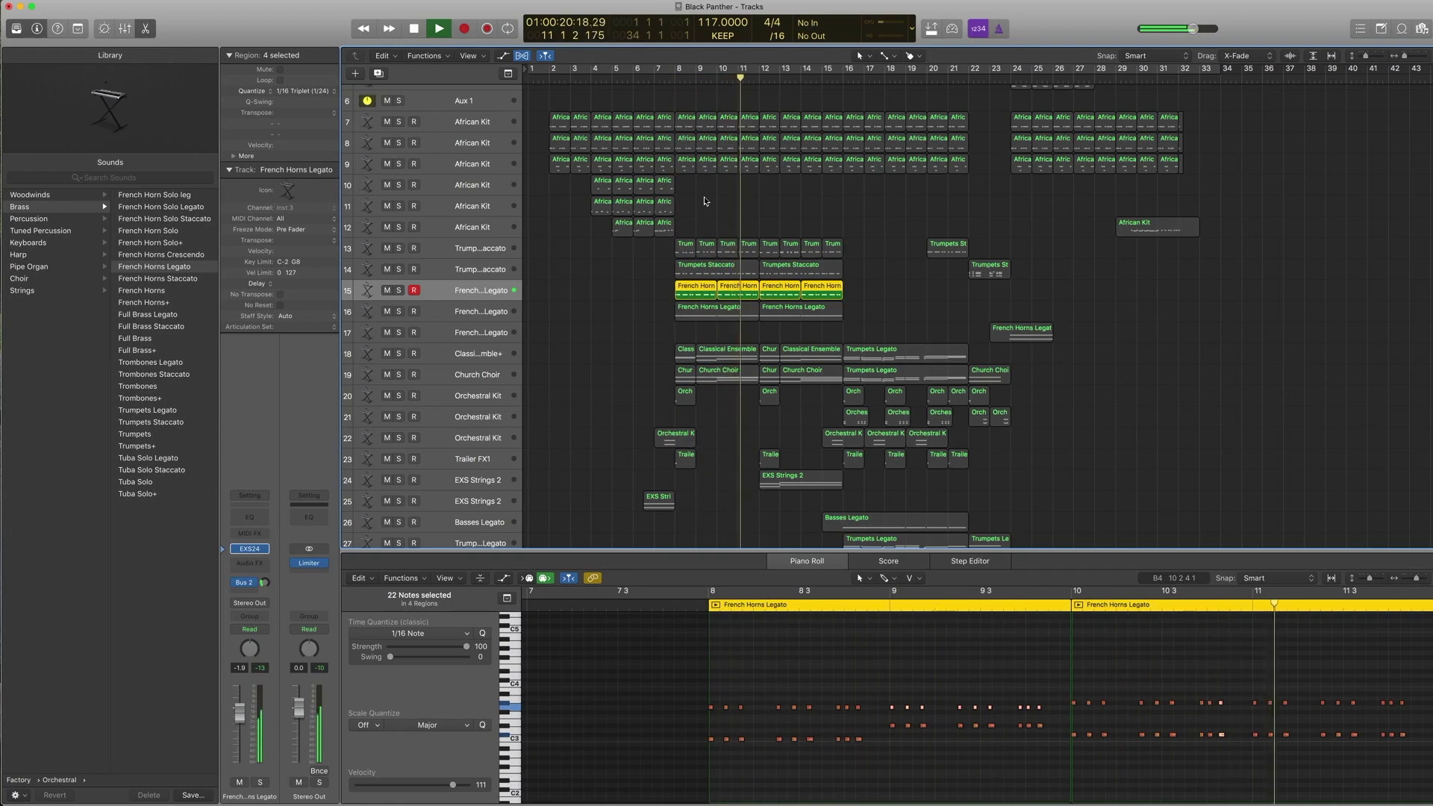
{"action": "key", "text": "space"}
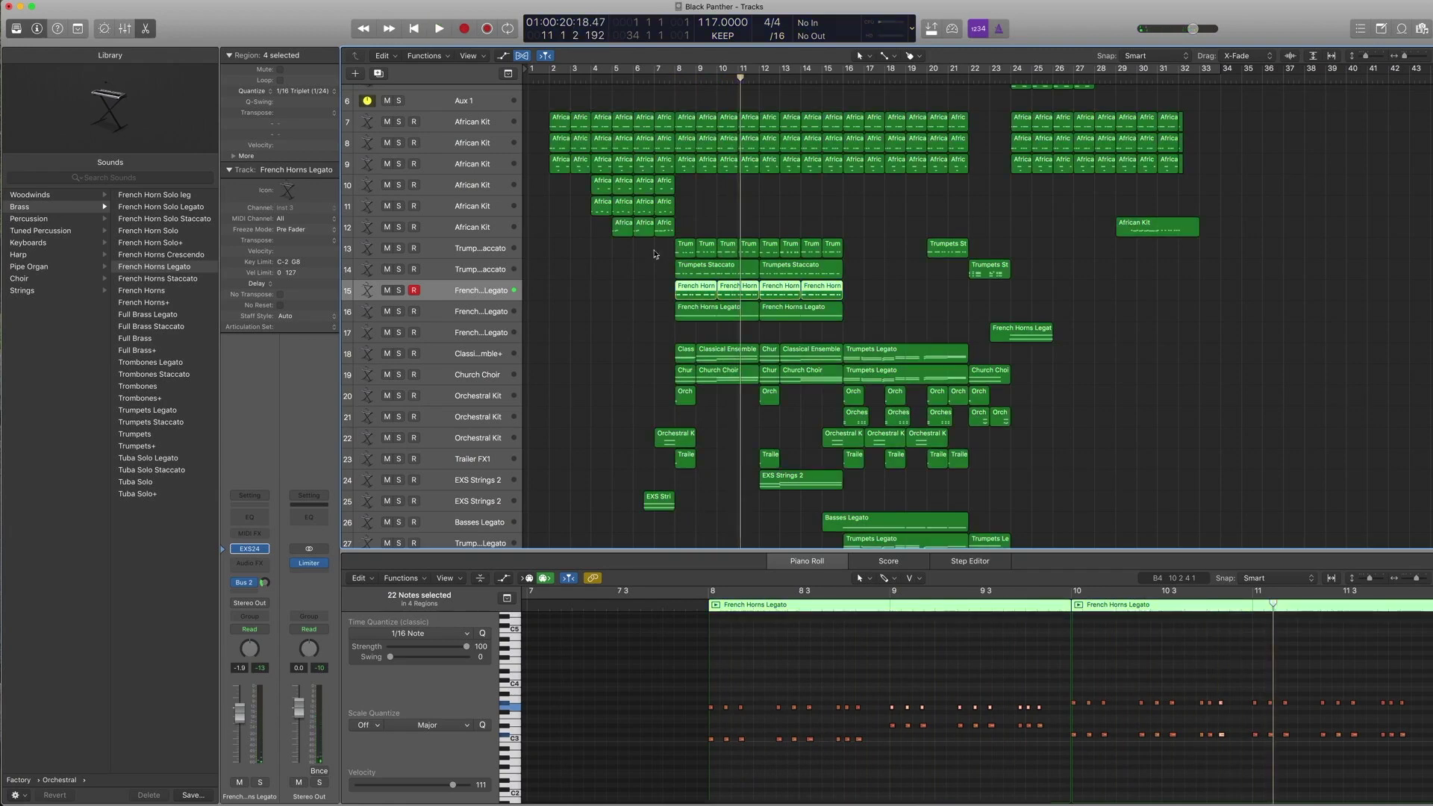
Solo the trumpet and horn regions at bars 8–10 and play them together.
{"action": "left_click_drag", "start_coordinate": [655, 254], "coordinate": [750, 299]}
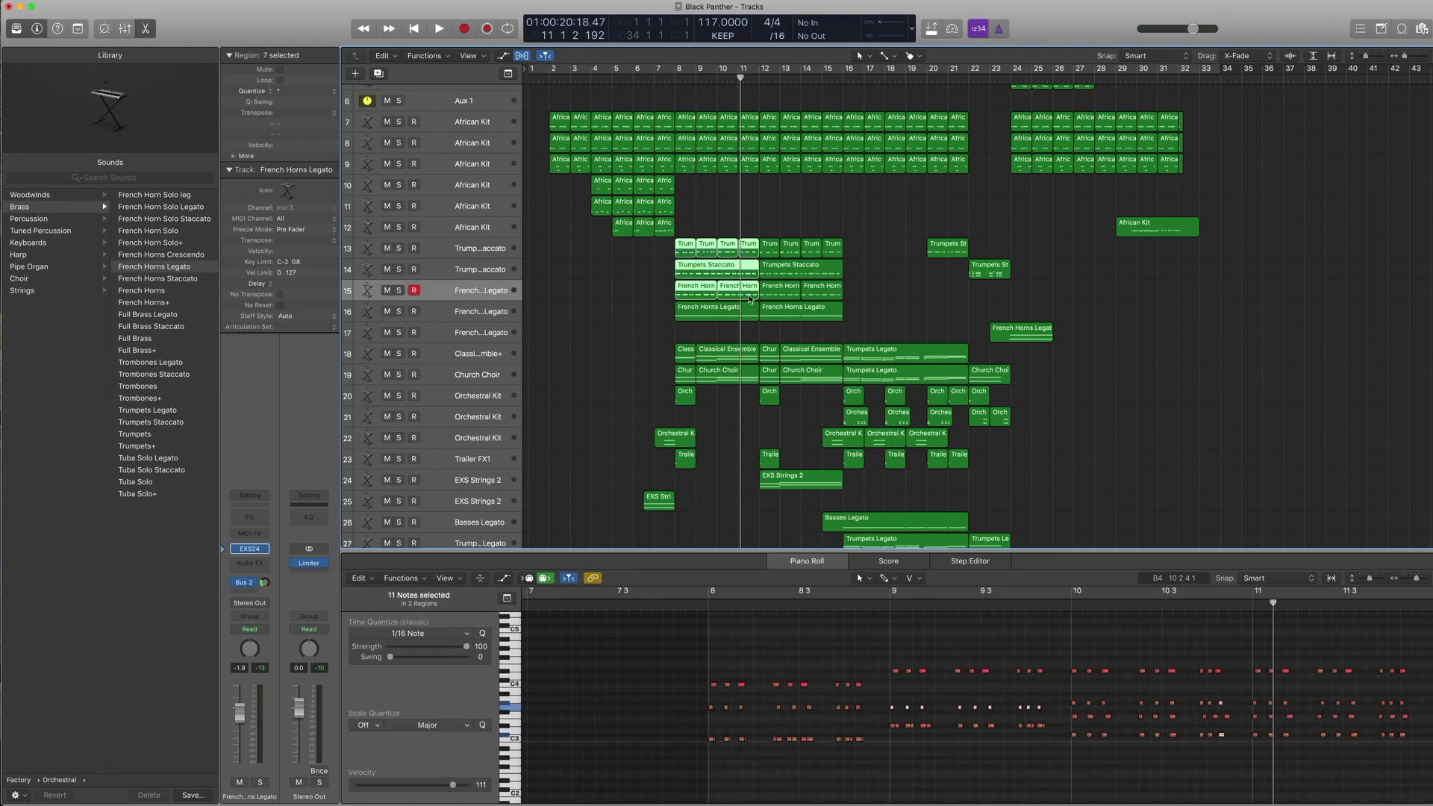
{"action": "key", "text": "ctrl+s"}
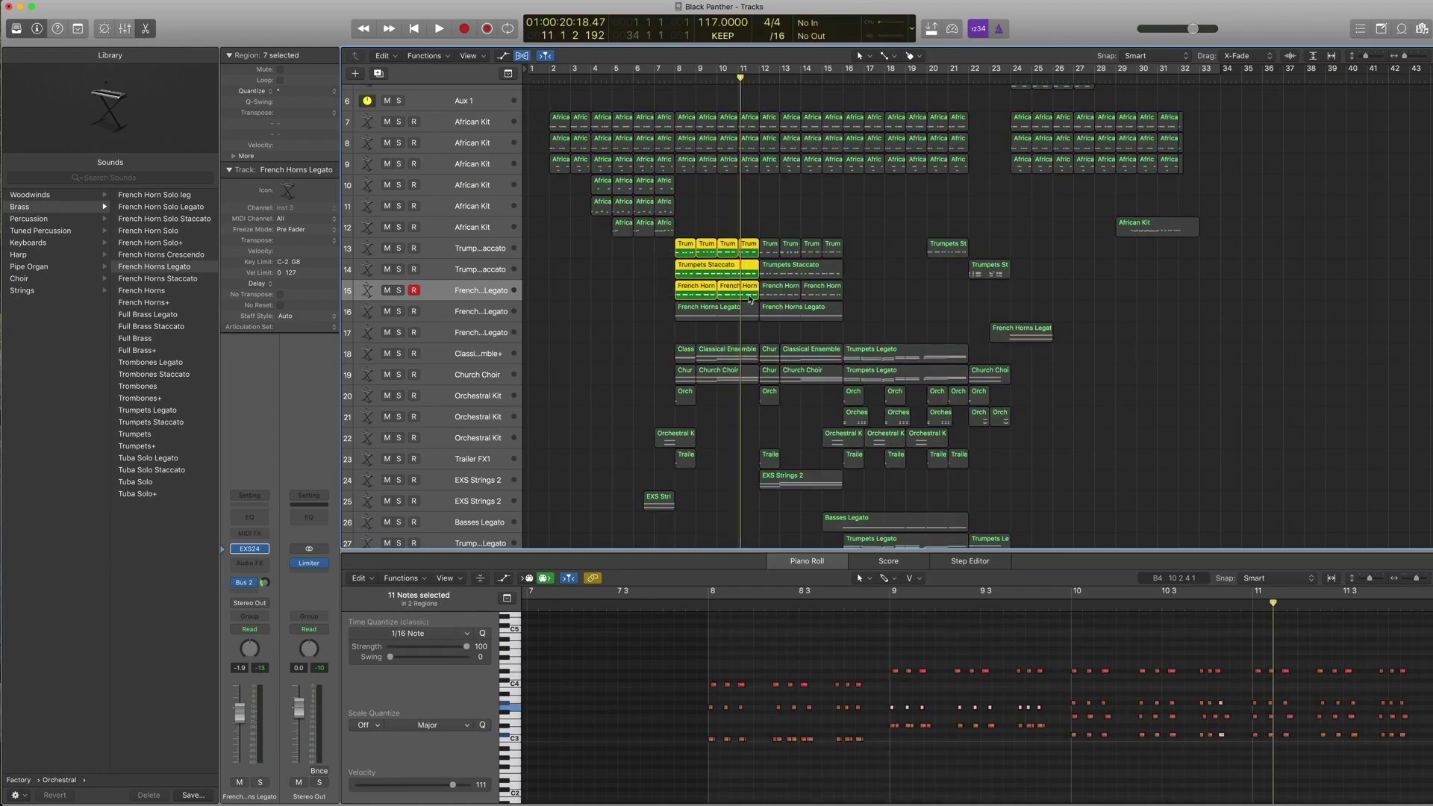
{"action": "key", "text": "comma"}
{"action": "key", "text": "comma"}
{"action": "key", "text": "comma"}
{"action": "key", "text": "comma"}
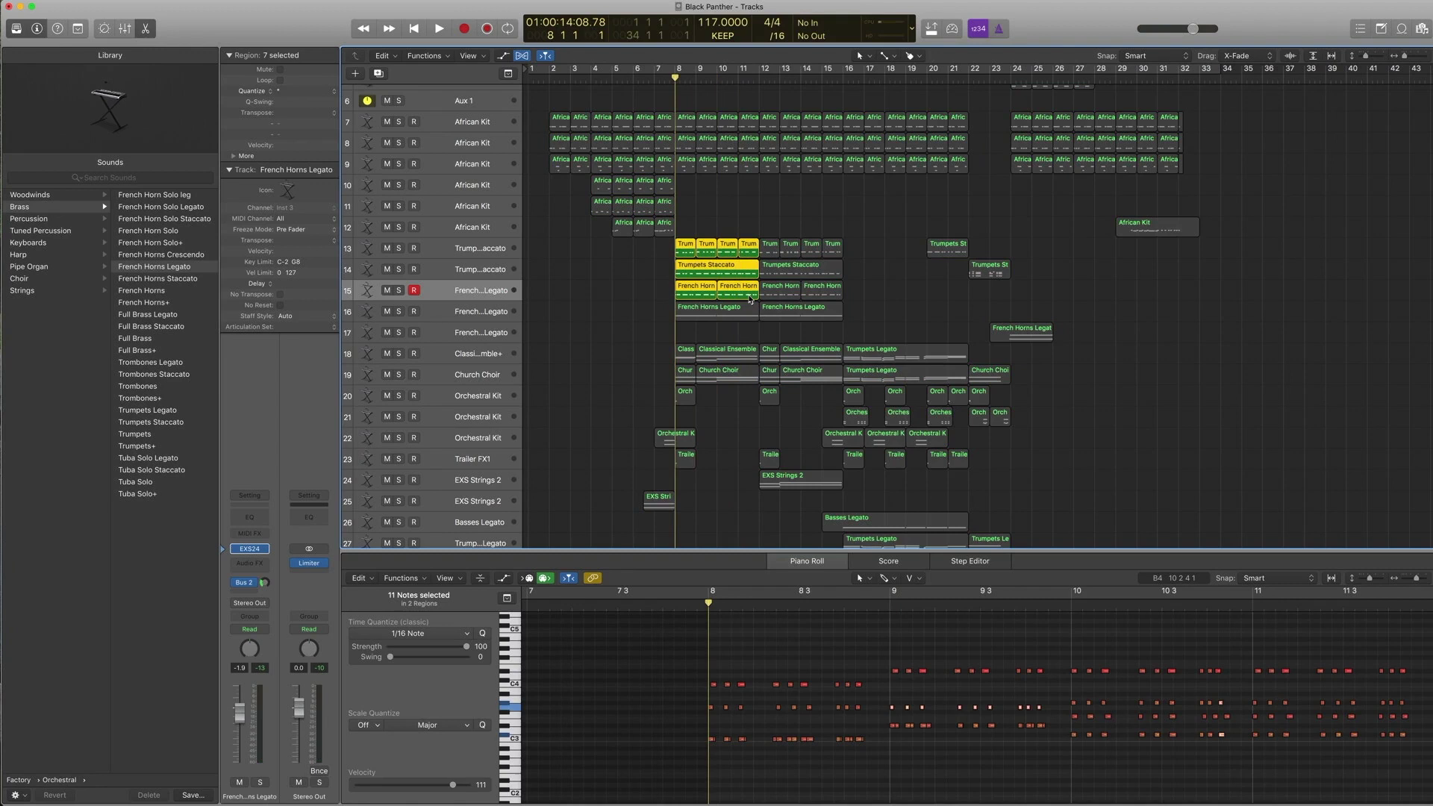
{"action": "key", "text": "space"}
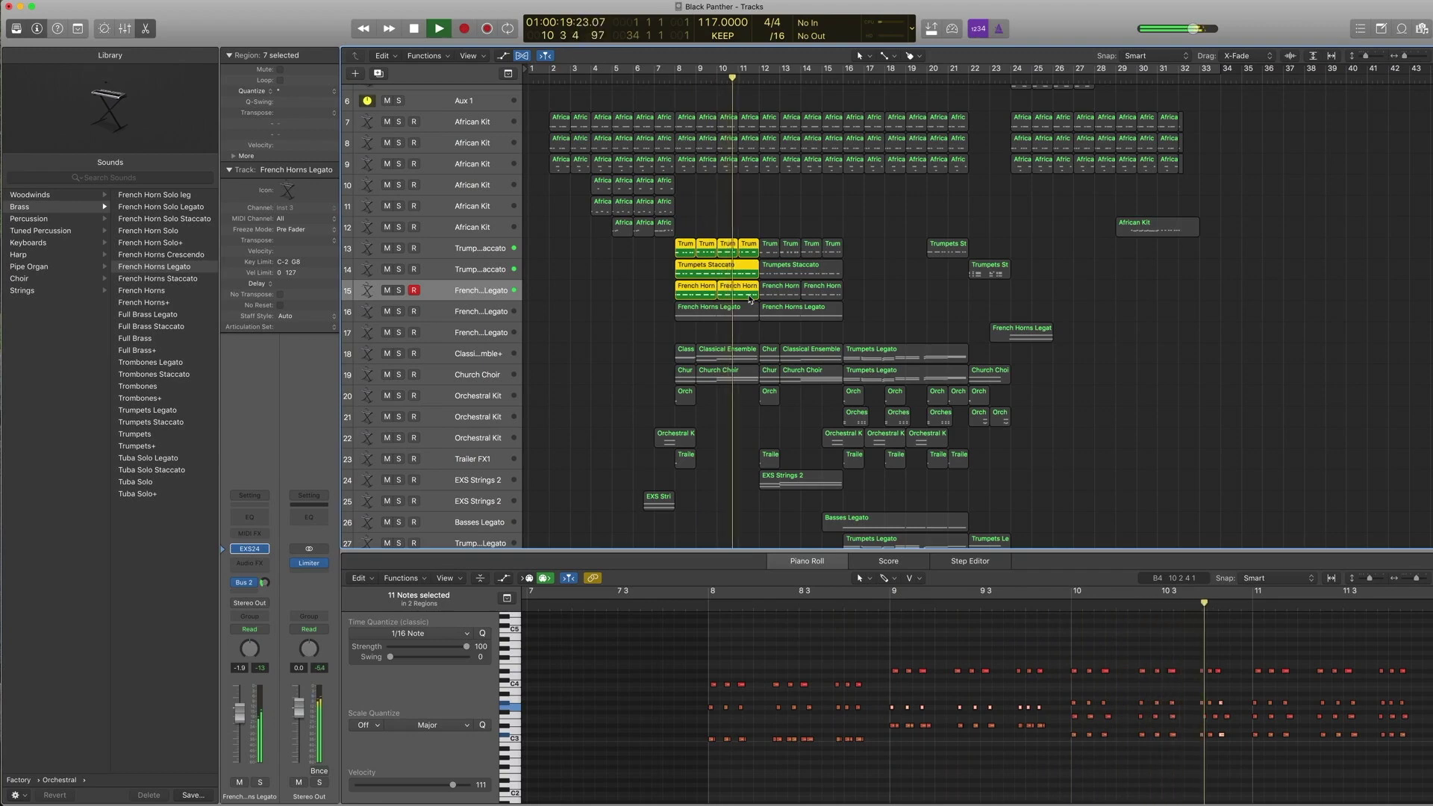
{"action": "key", "text": "space"}
Turn off region solo and deselect all regions.
{"action": "left_click", "coordinate": [1027, 584]}
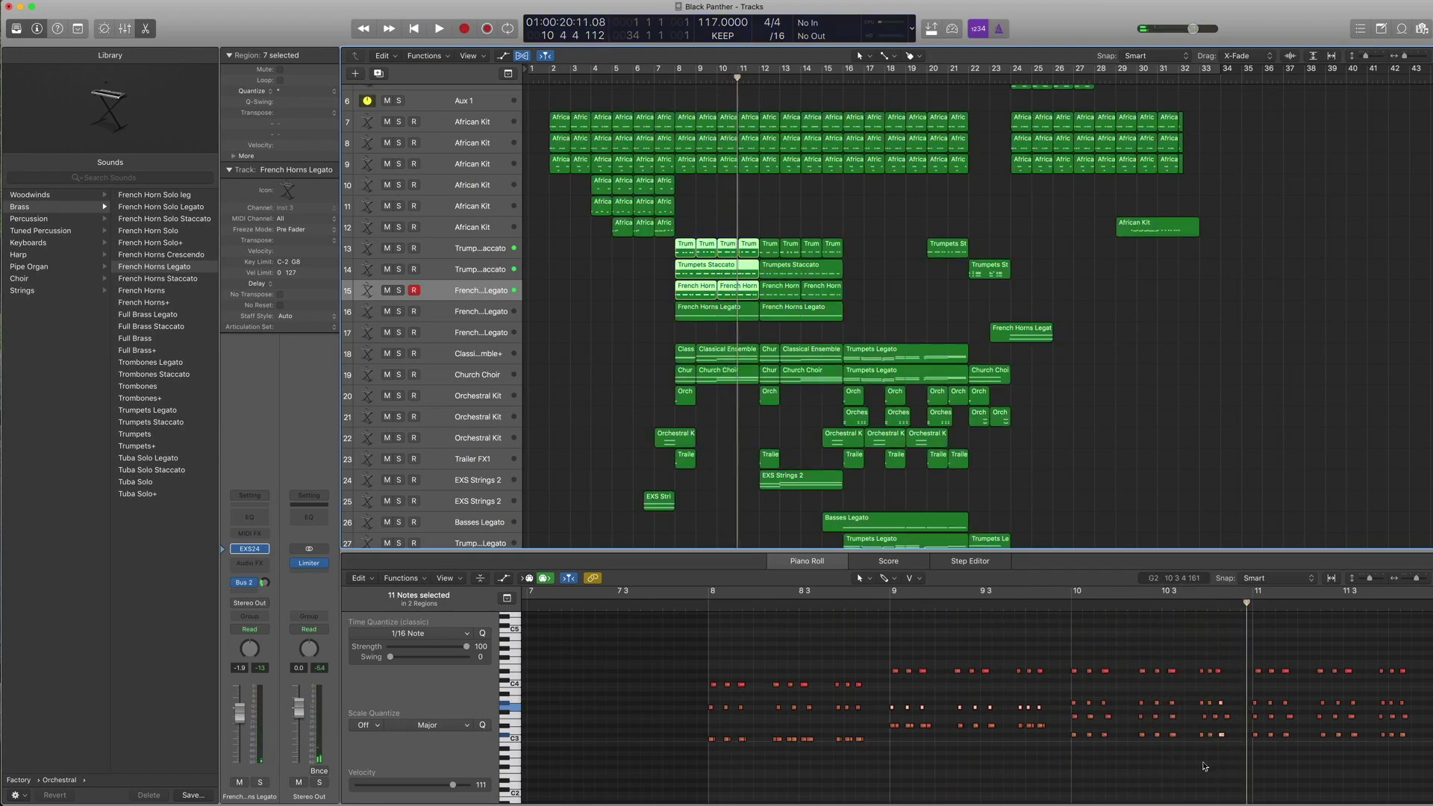
{"action": "left_click_drag", "start_coordinate": [1203, 766], "coordinate": [1022, 649]}
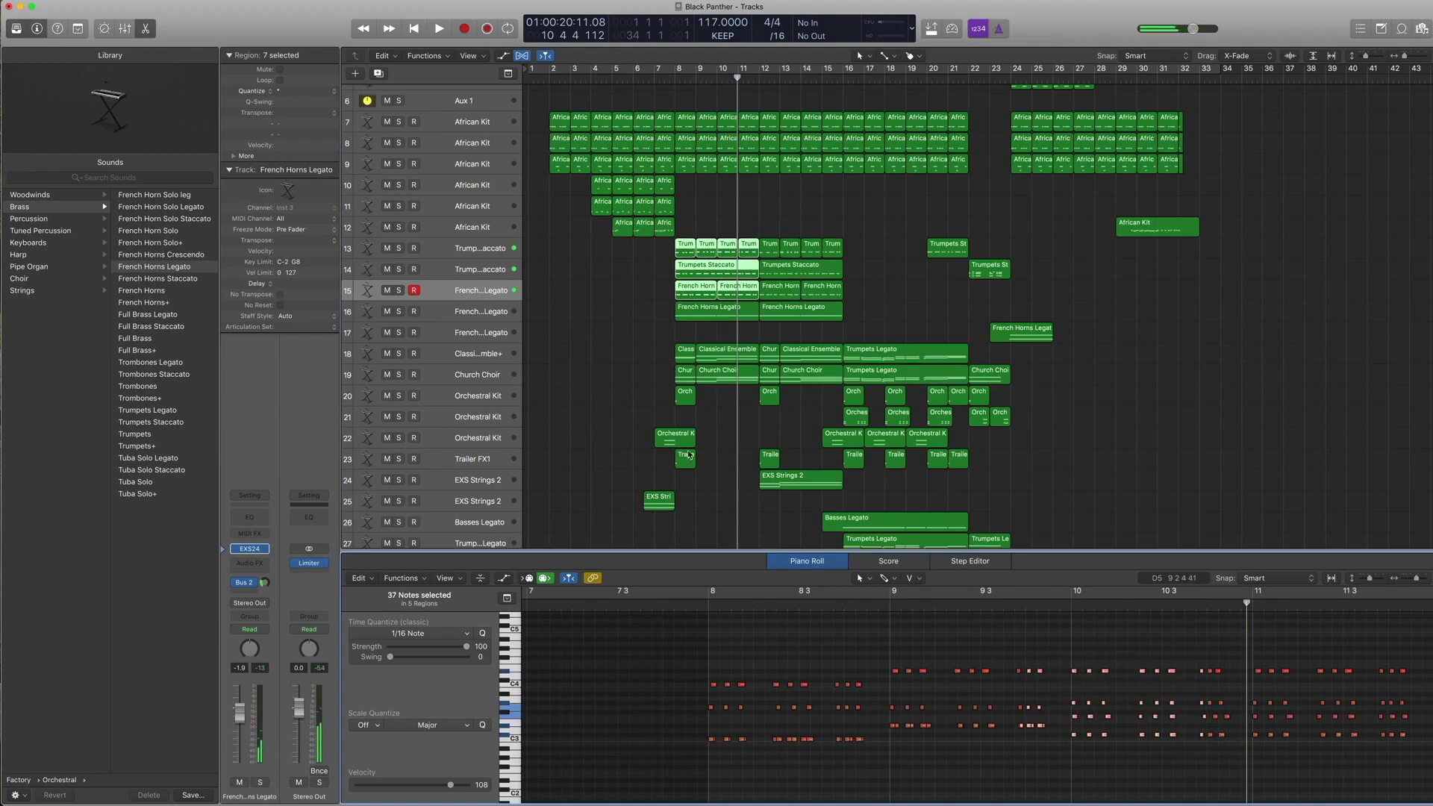
{"action": "left_click", "coordinate": [621, 331]}
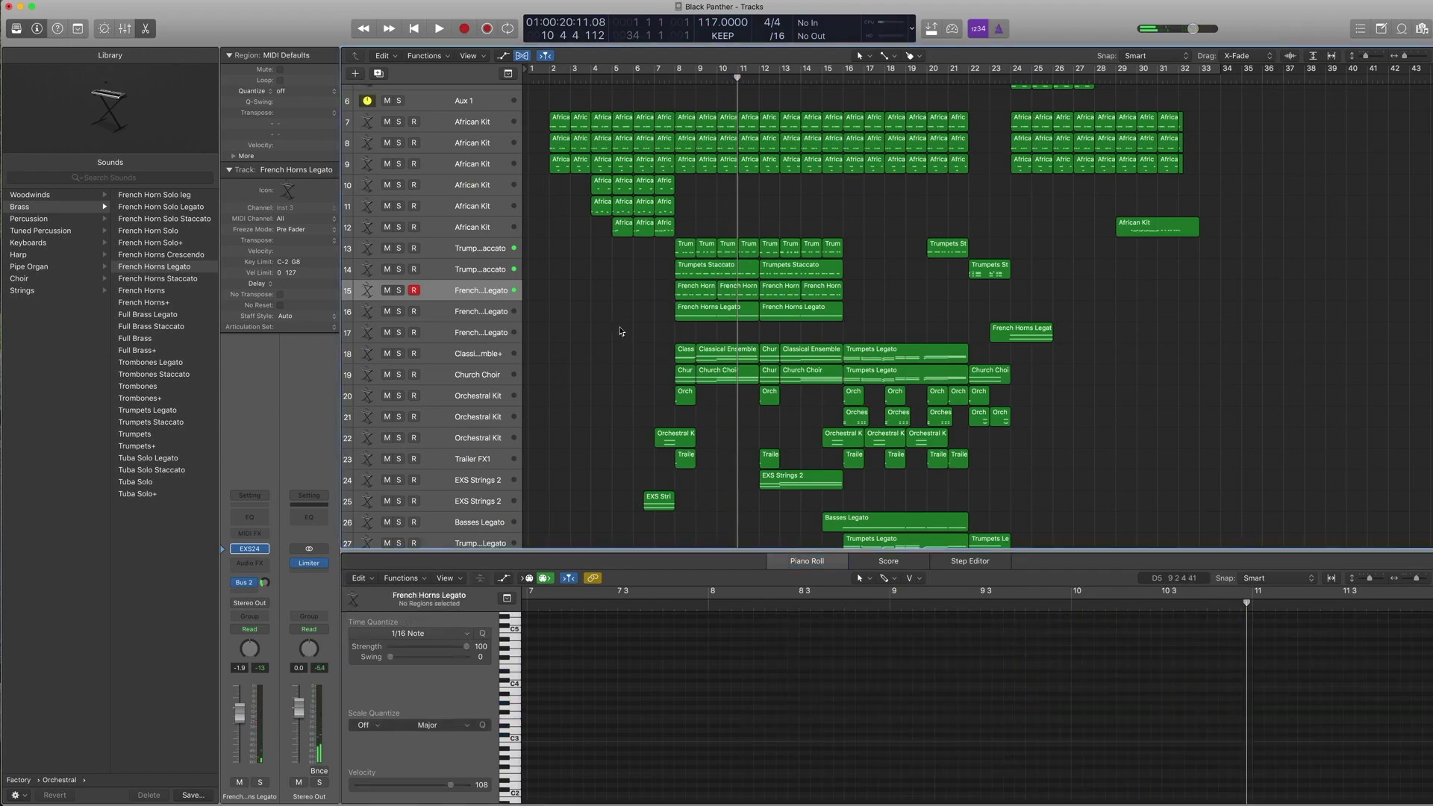
Select the second French Horns Legato track and show its brass patches.
{"action": "left_click", "coordinate": [493, 314]}
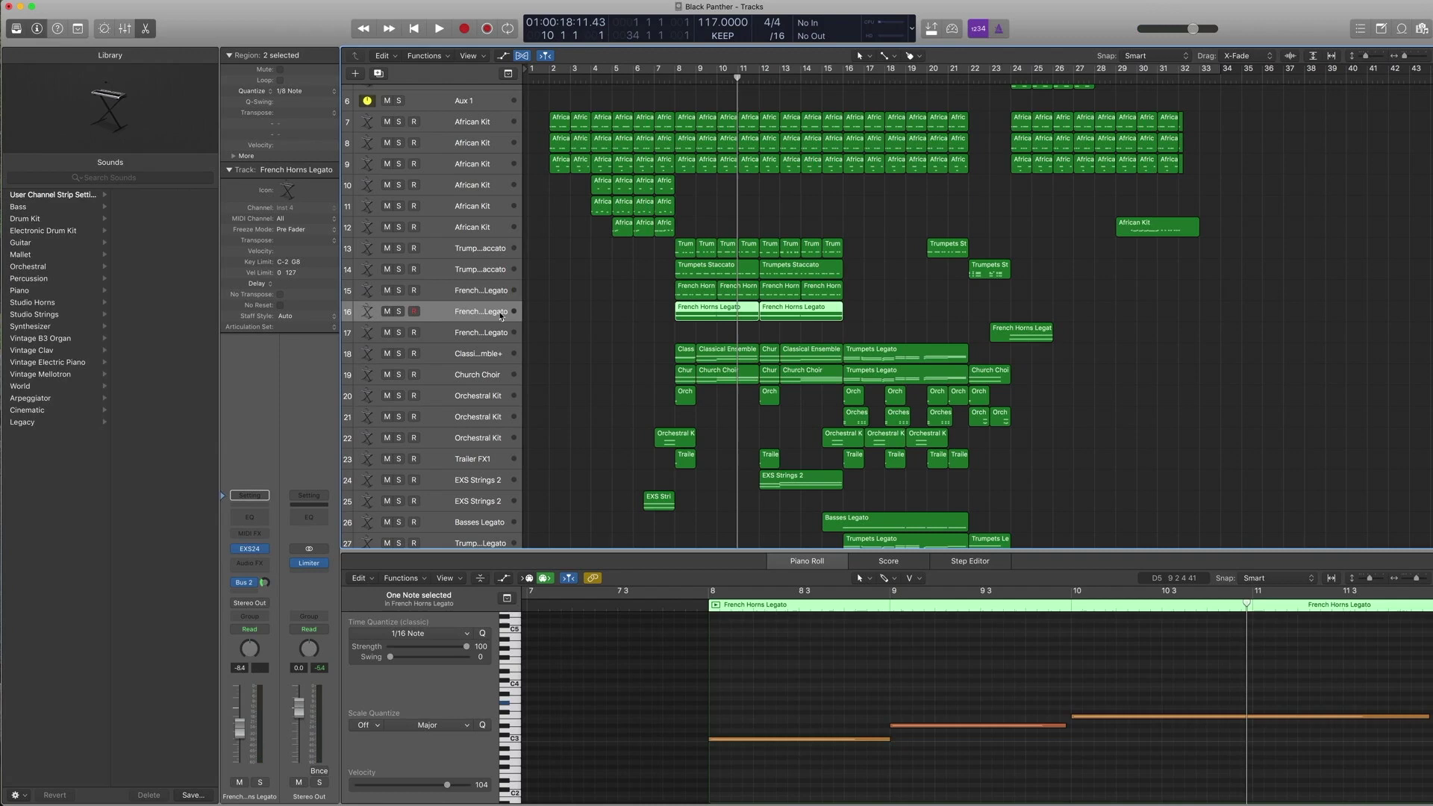
{"action": "key", "text": "comma"}
{"action": "key", "text": "comma"}
{"action": "key", "text": "comma"}
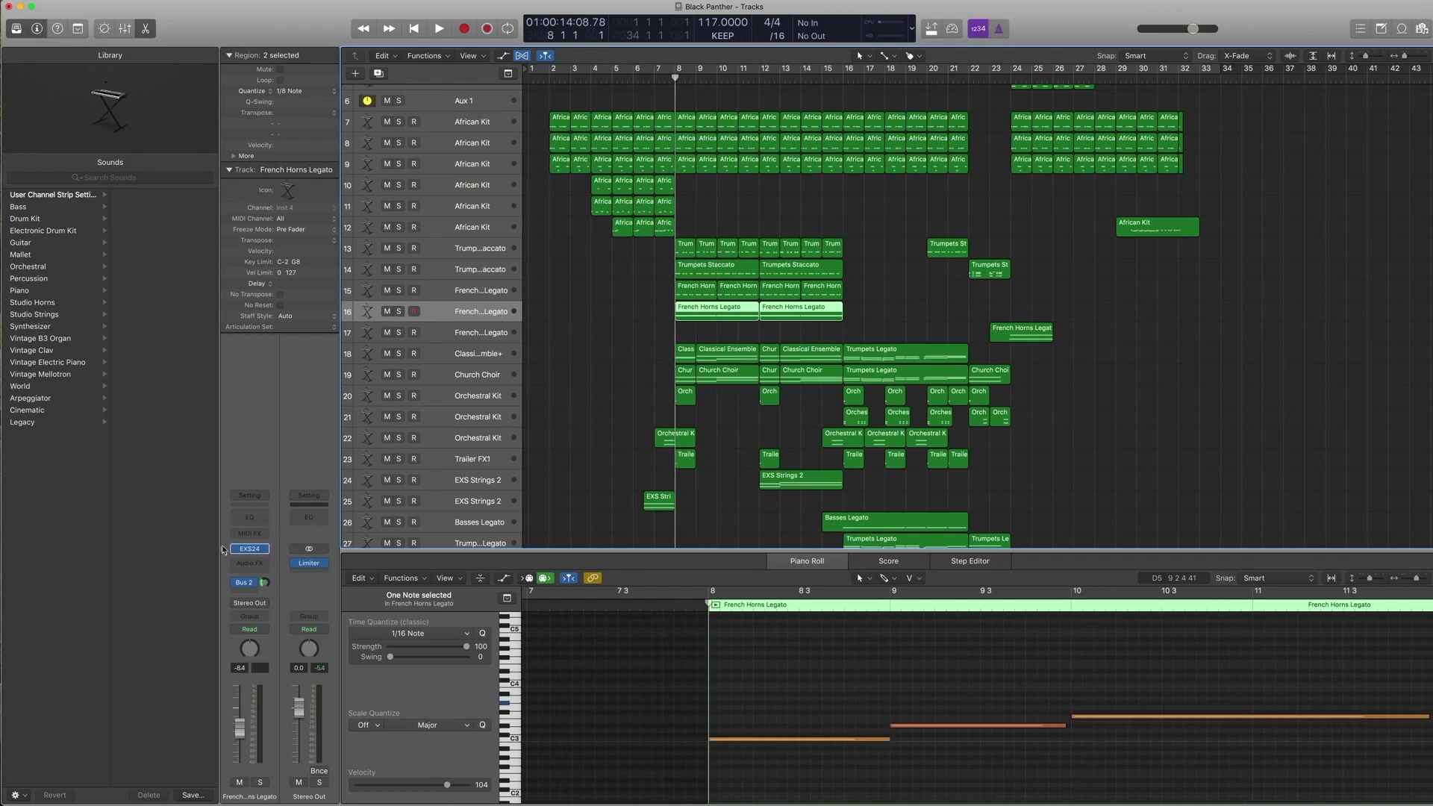
{"action": "left_click", "coordinate": [223, 550]}
{"action": "scroll", "coordinate": [173, 173], "scroll_direction": "left", "scroll_amount": 3}
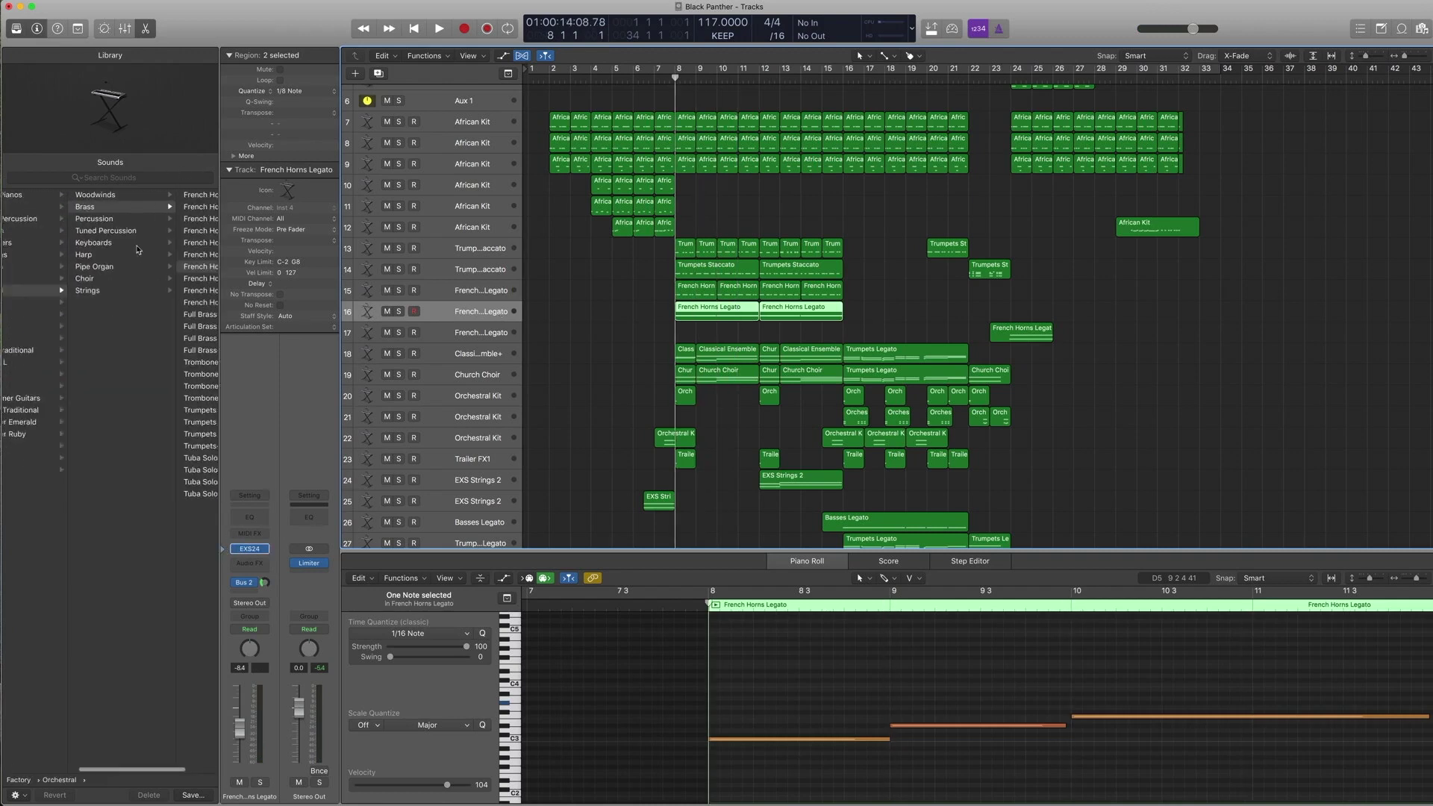
{"action": "scroll", "coordinate": [130, 213], "scroll_direction": "right", "scroll_amount": 3}
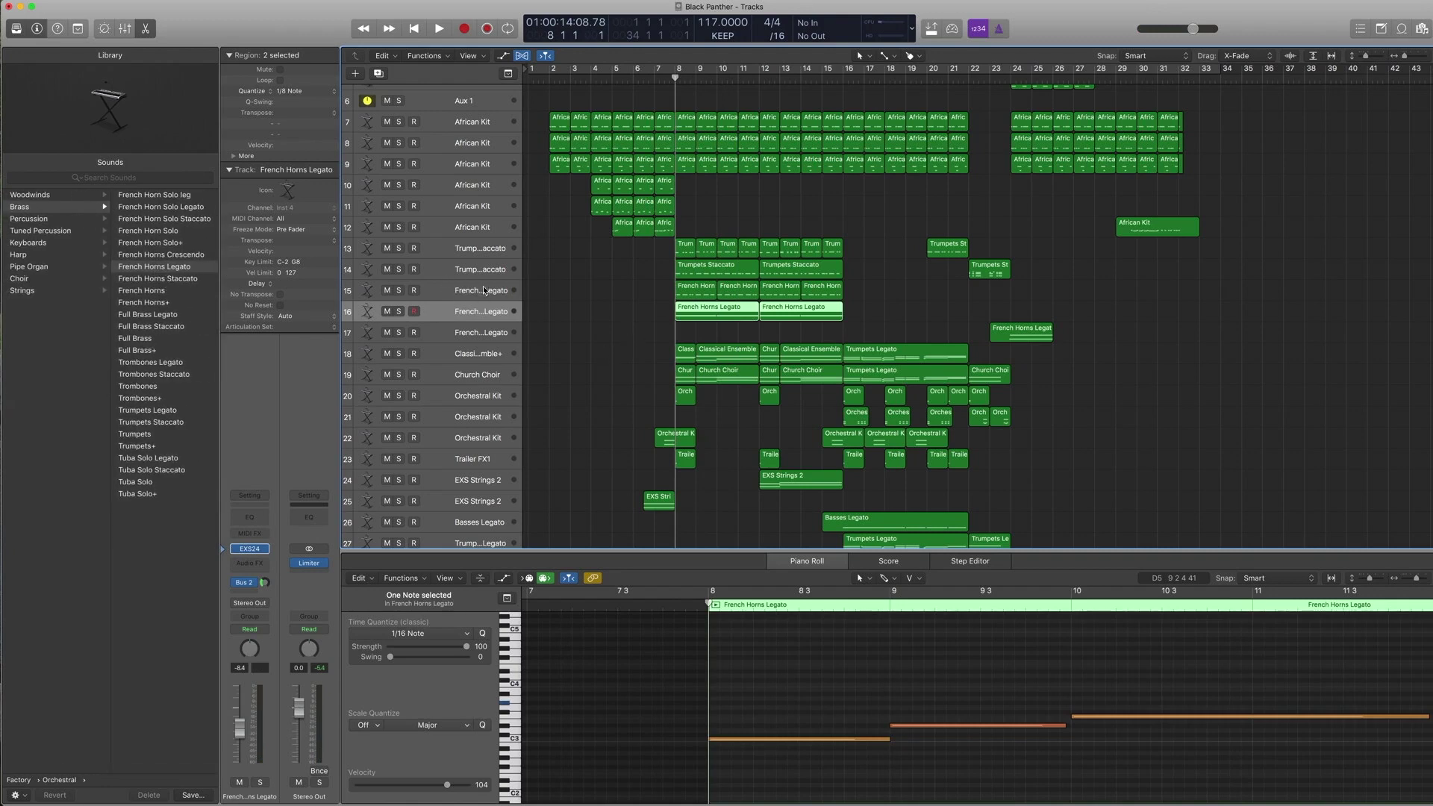
Solo the two French Horns Legato regions and play them from bar 8.
{"action": "left_click_drag", "start_coordinate": [789, 334], "coordinate": [735, 320]}
{"action": "key", "text": "ctrl+s"}
{"action": "key", "text": "space"}
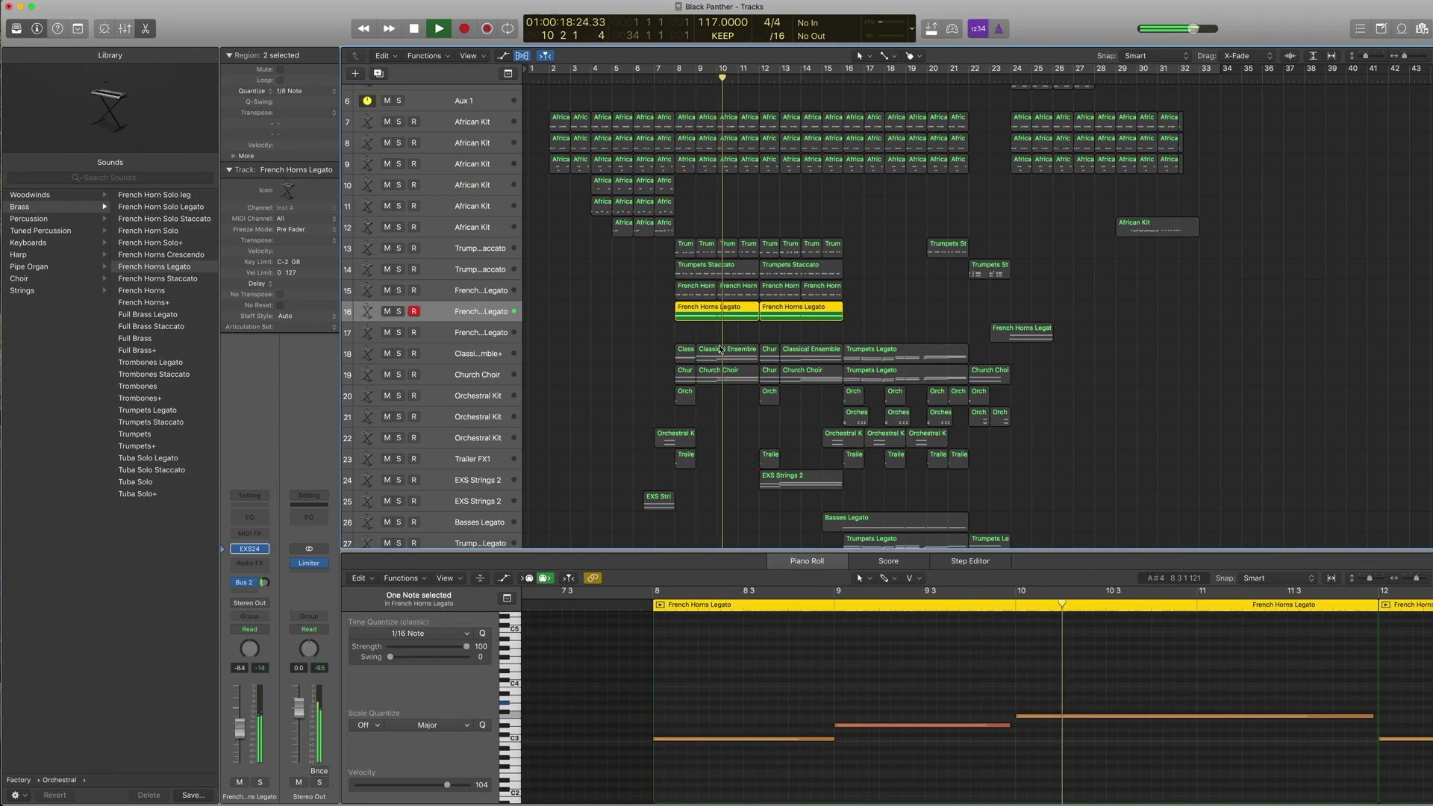
{"action": "key", "text": "space"}
{"action": "key", "text": "ctrl+s"}
Solo the eight trumpet and horn regions at bars 8–10, play from bar 8, then unsolo.
{"action": "left_click_drag", "start_coordinate": [746, 332], "coordinate": [681, 261]}
{"action": "key", "text": "ctrl+s"}
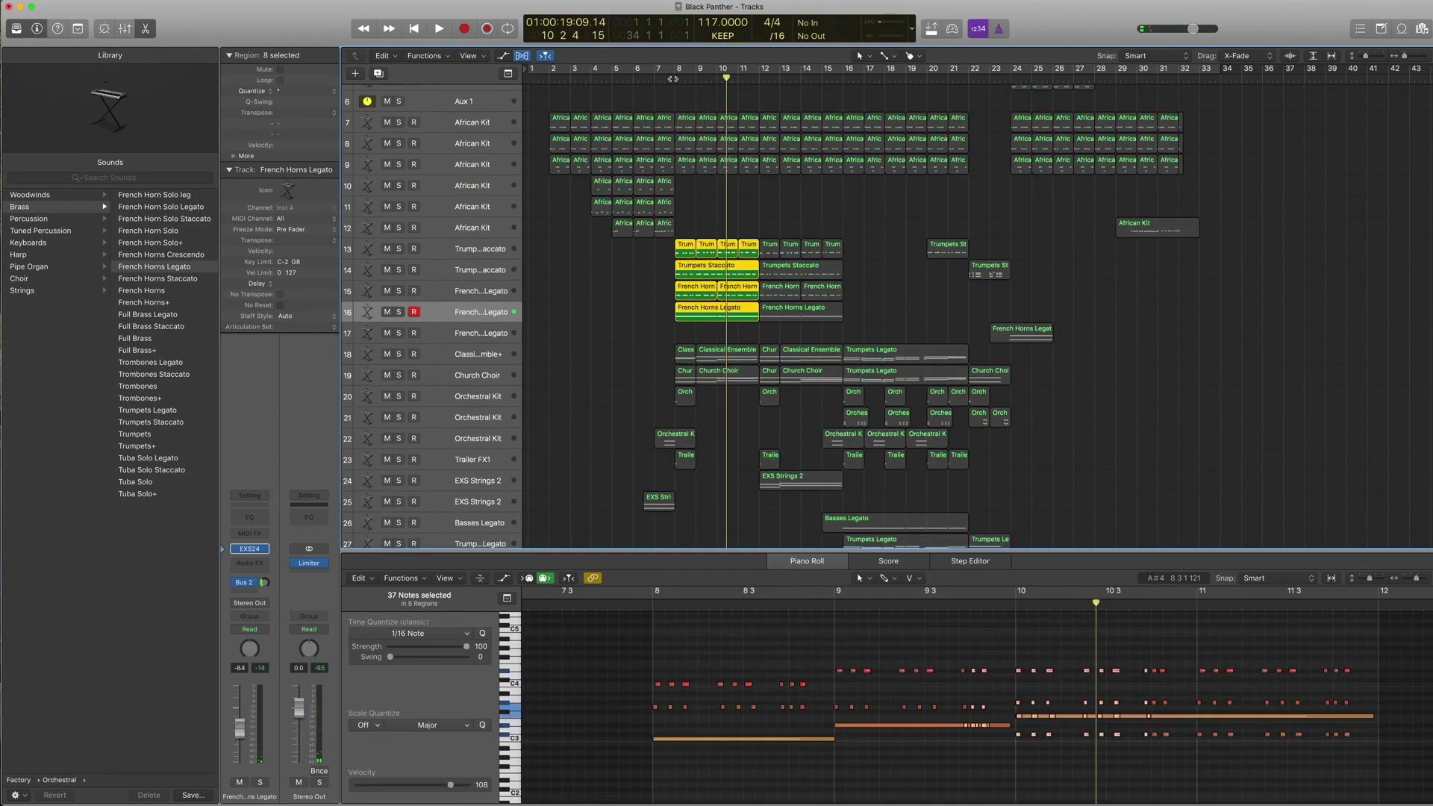
{"action": "left_click", "coordinate": [674, 79]}
{"action": "key", "text": "space"}
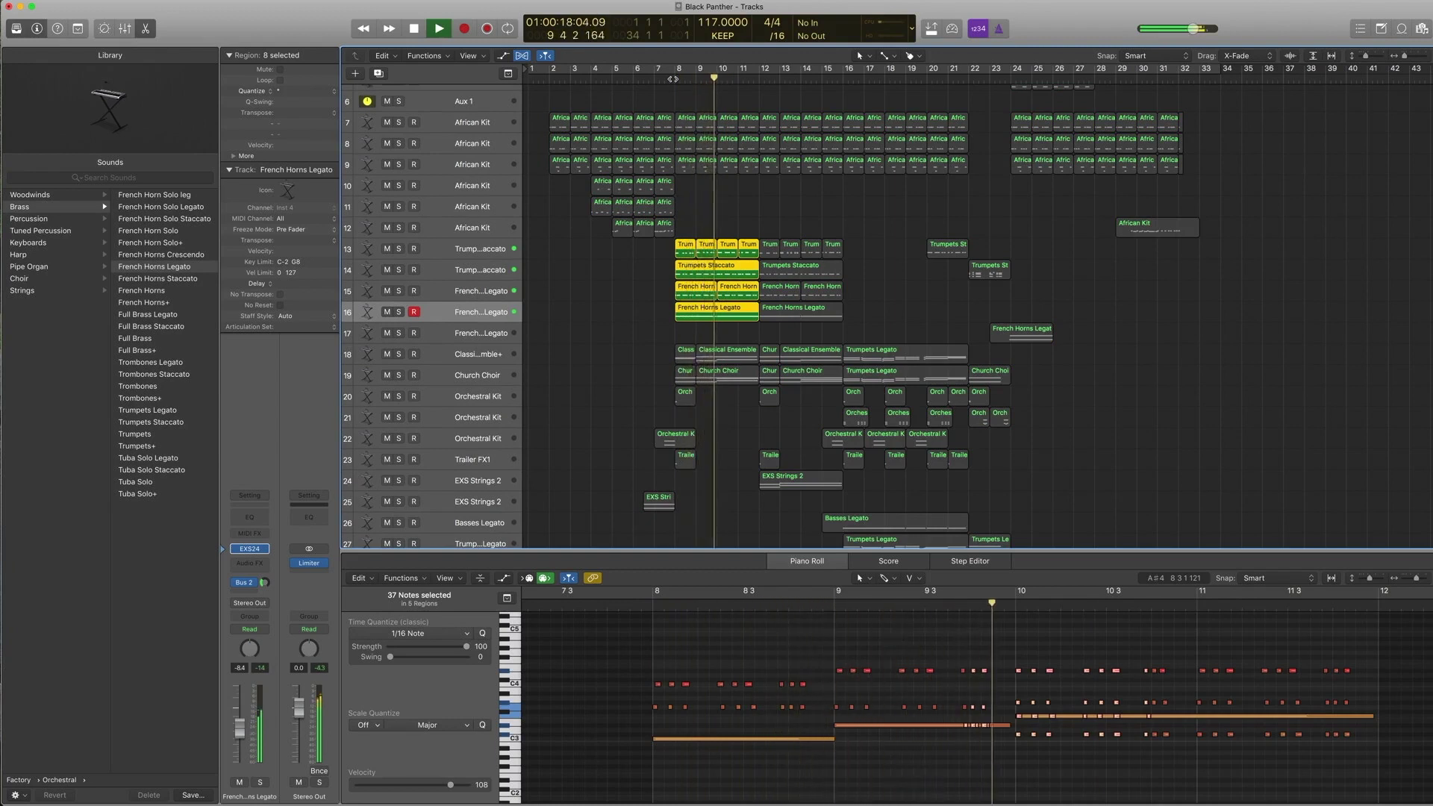
{"action": "key", "text": "space"}
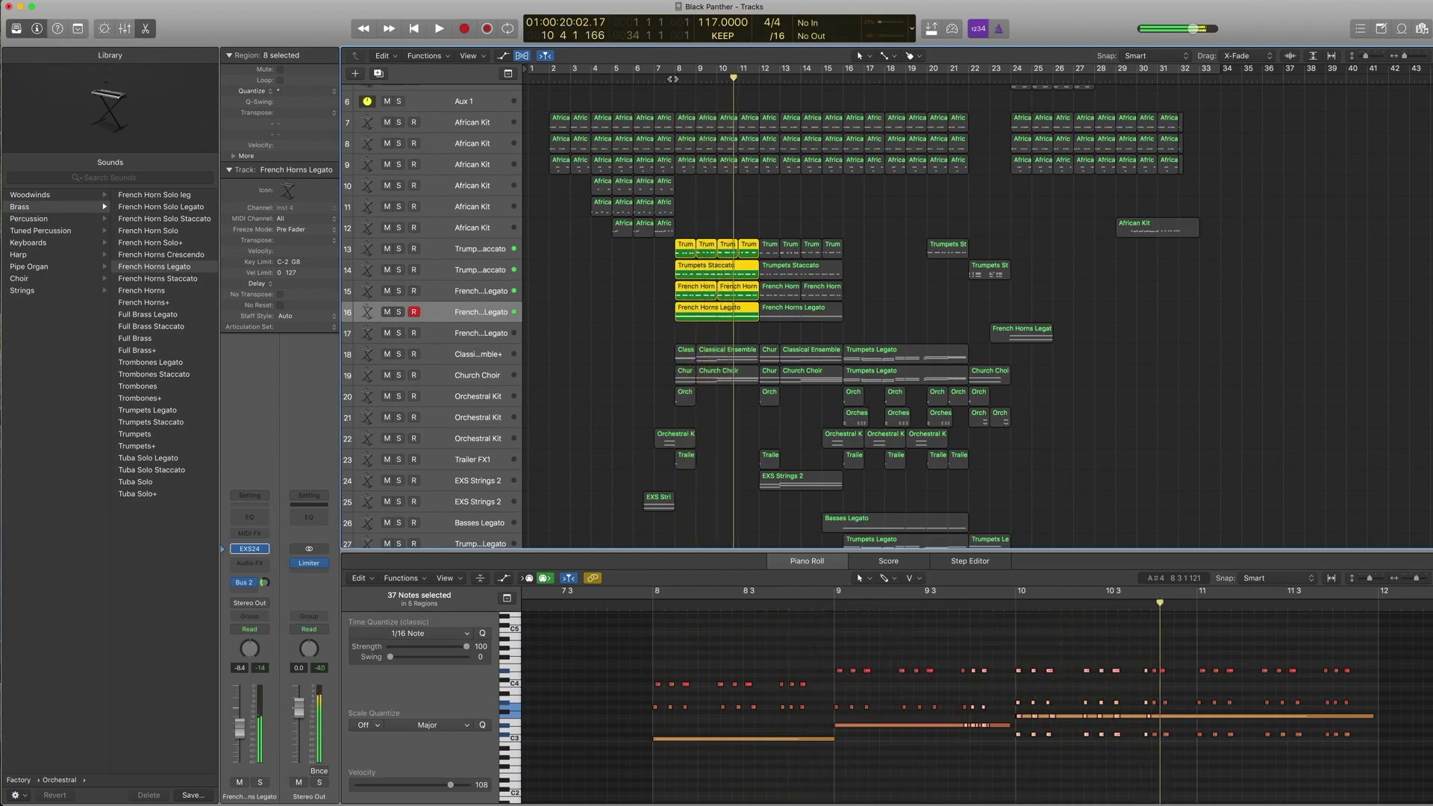
{"action": "left_click", "coordinate": [675, 125]}
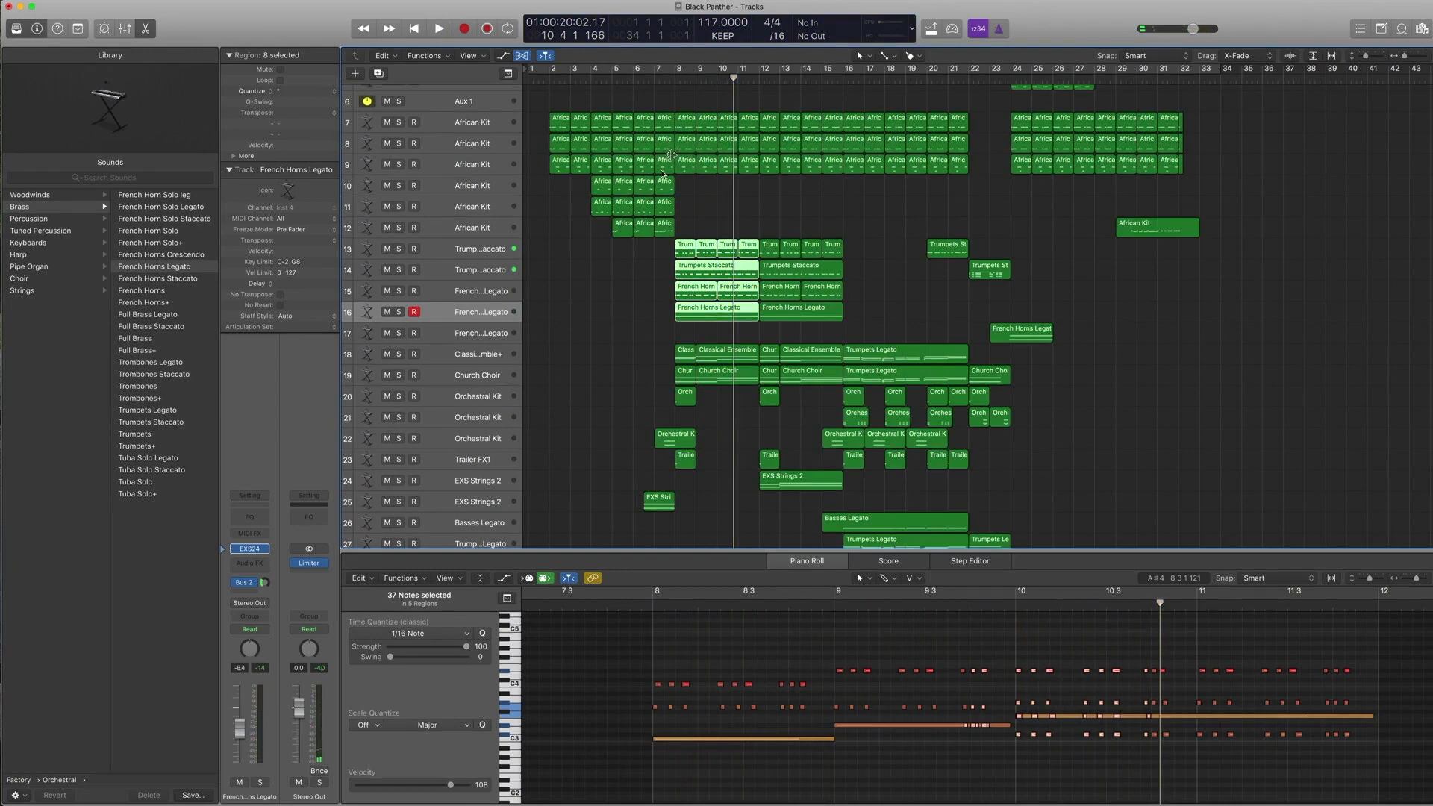
Select the Classical Ensemble+ track and reveal its patch in the sound library.
{"action": "left_click", "coordinate": [632, 348]}
{"action": "scroll", "coordinate": [580, 352], "scroll_direction": "down", "scroll_amount": 1}
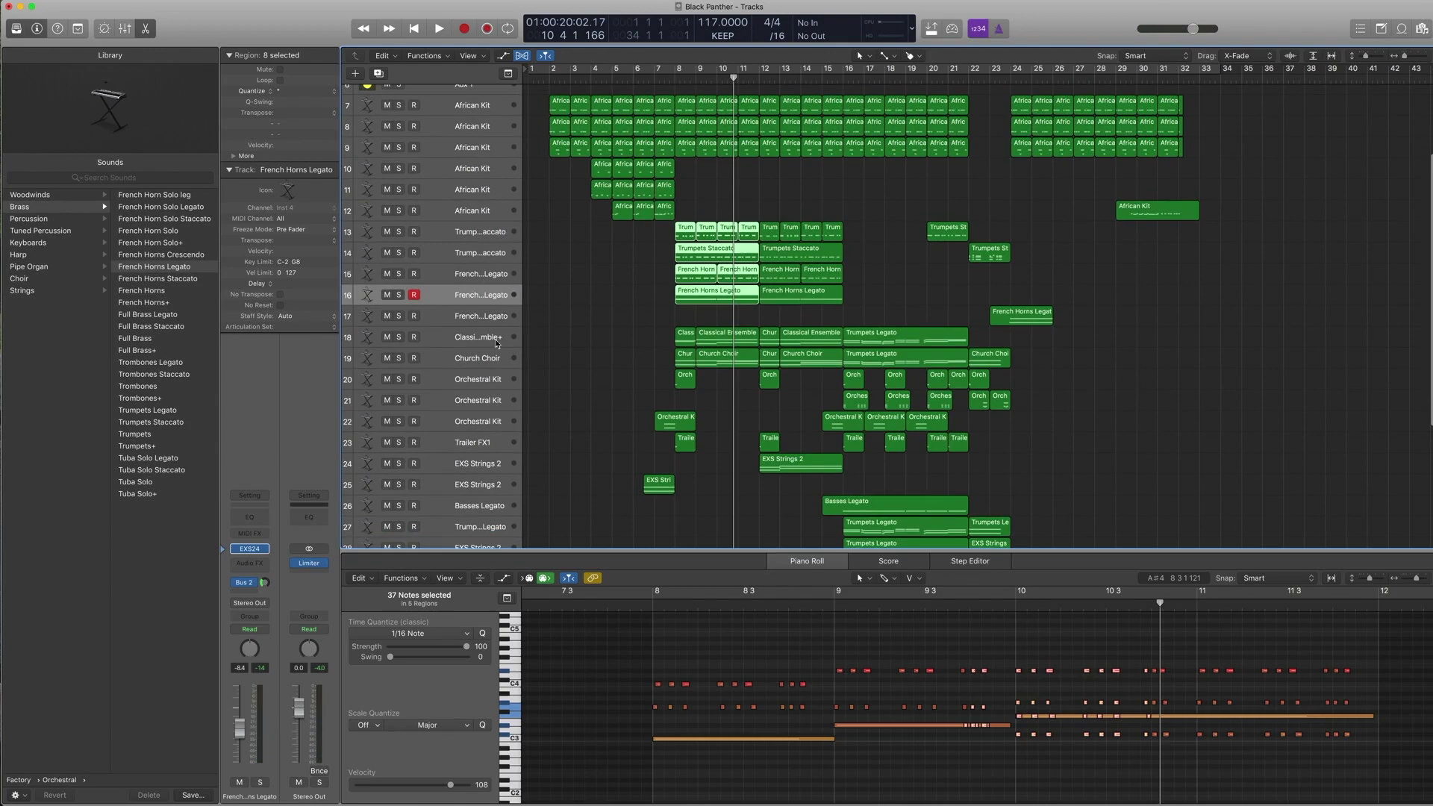
{"action": "left_click", "coordinate": [483, 341]}
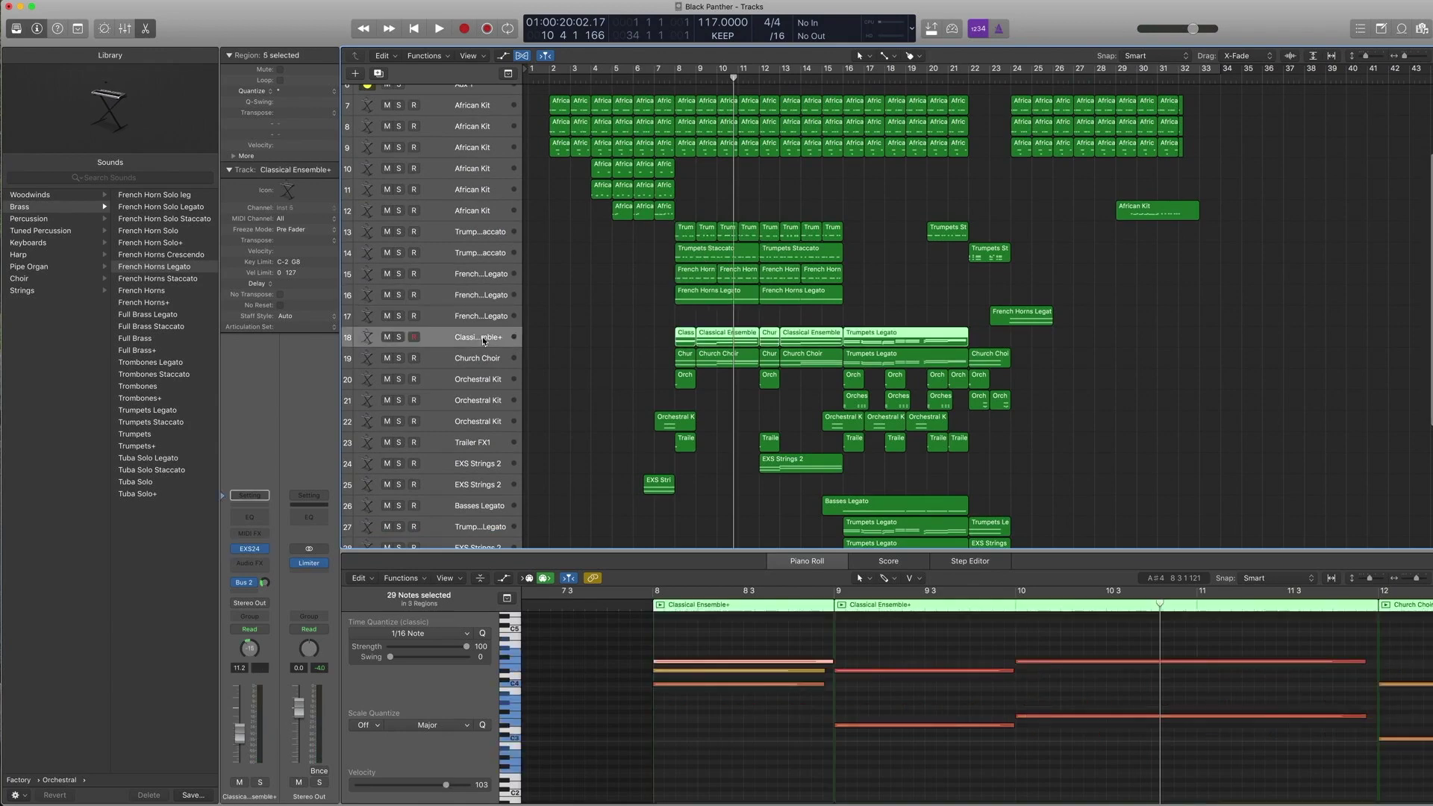
{"action": "left_click", "coordinate": [222, 552]}
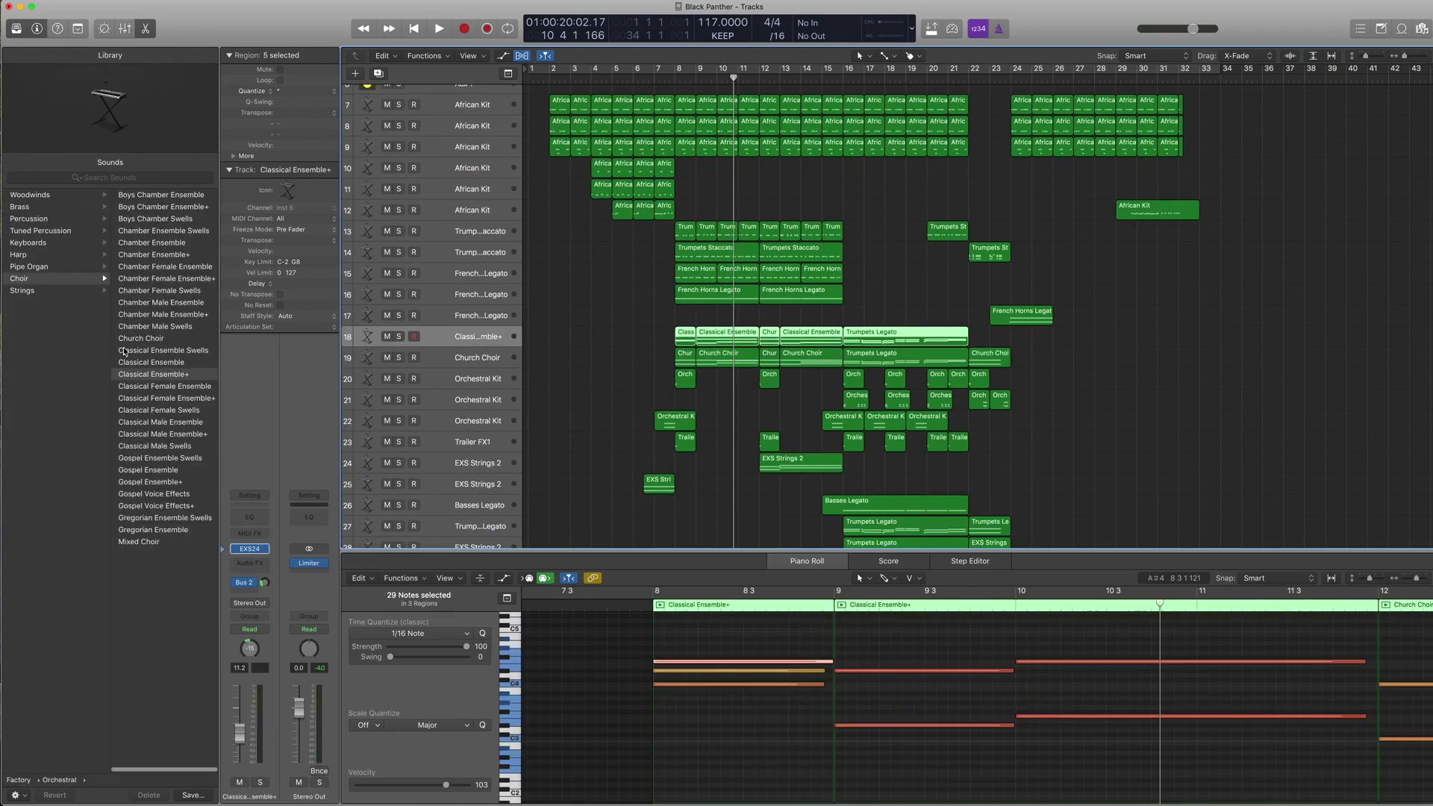
{"action": "scroll", "coordinate": [167, 323], "scroll_direction": "left", "scroll_amount": 5}
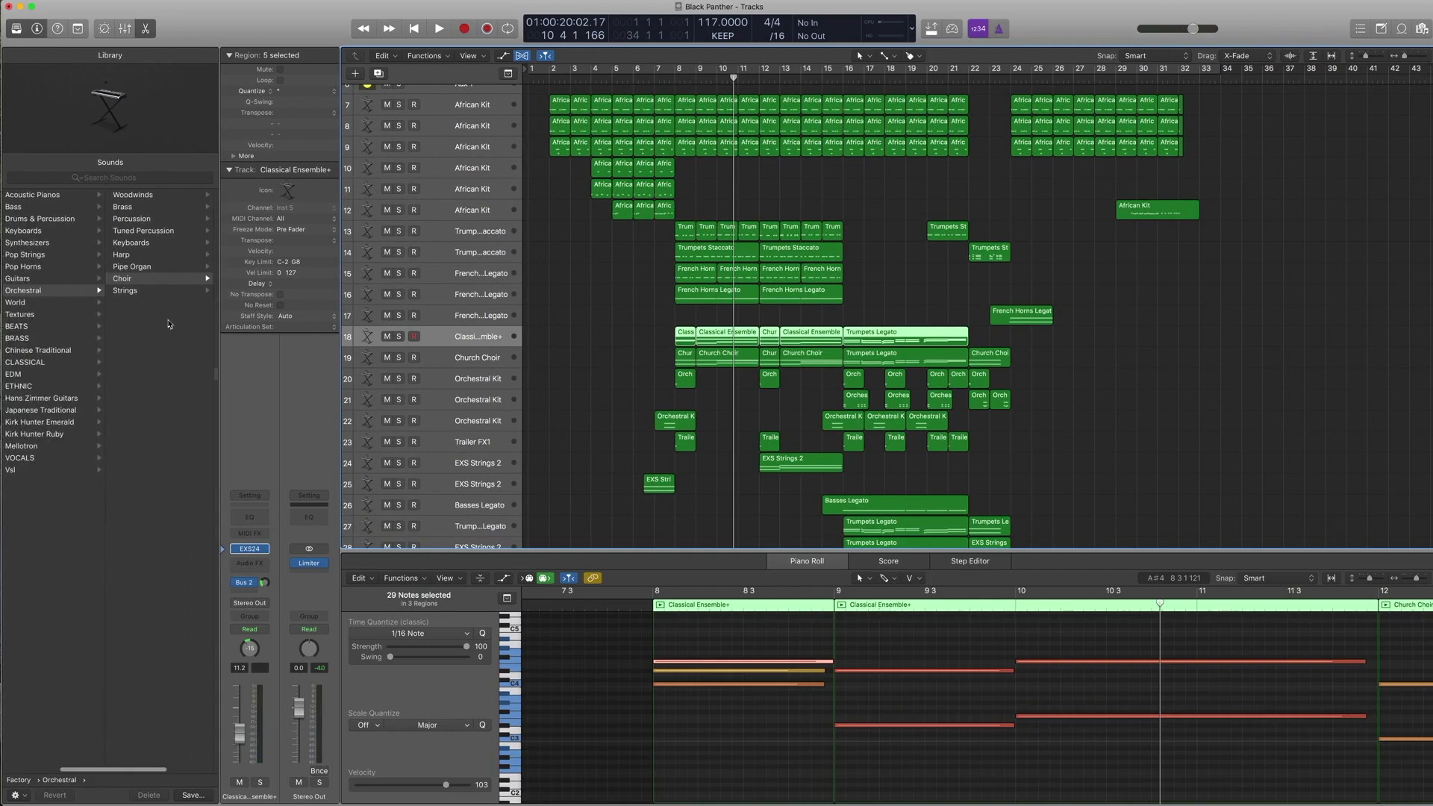
{"action": "scroll", "coordinate": [167, 323], "scroll_direction": "right", "scroll_amount": 5}
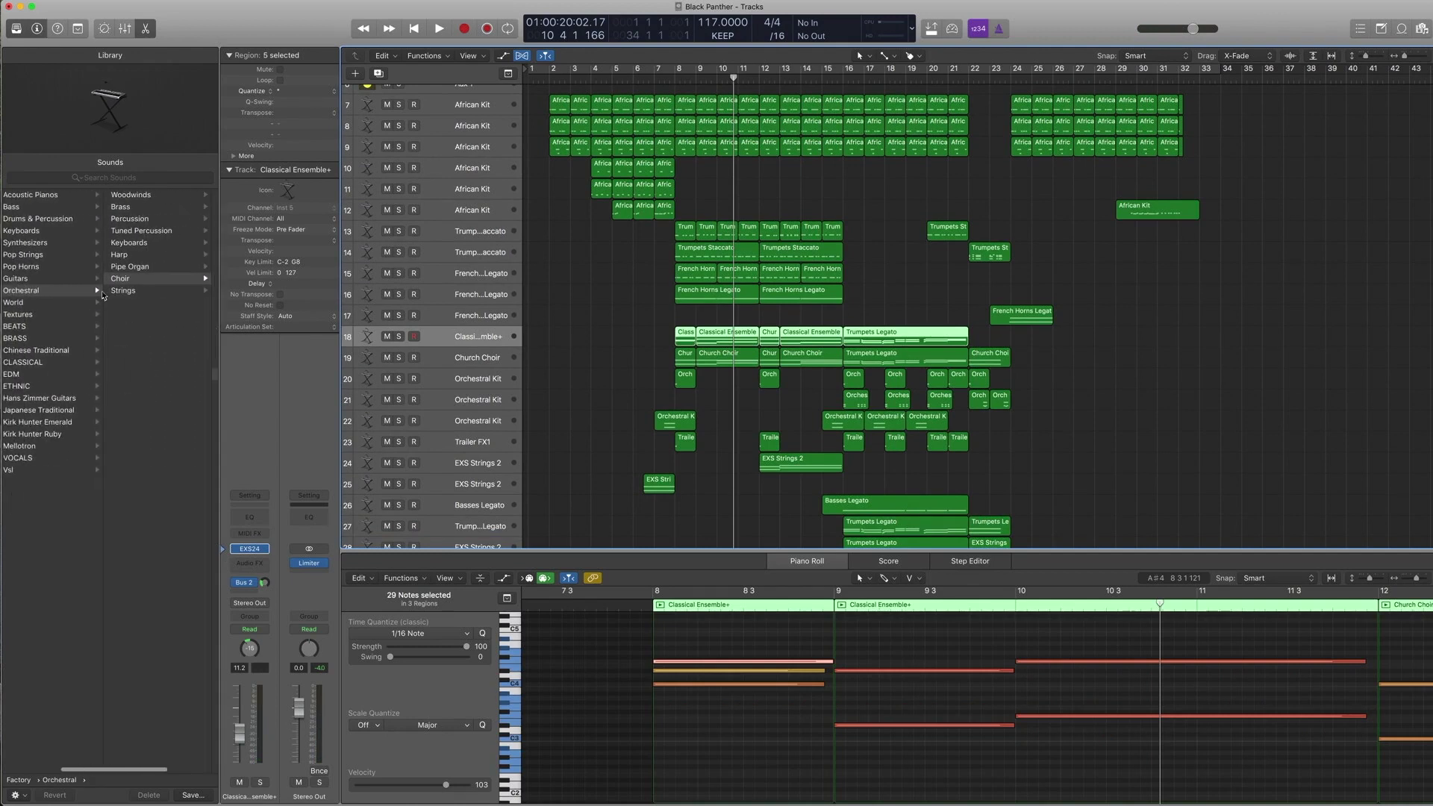
{"action": "scroll", "coordinate": [149, 344], "scroll_direction": "right", "scroll_amount": 2}
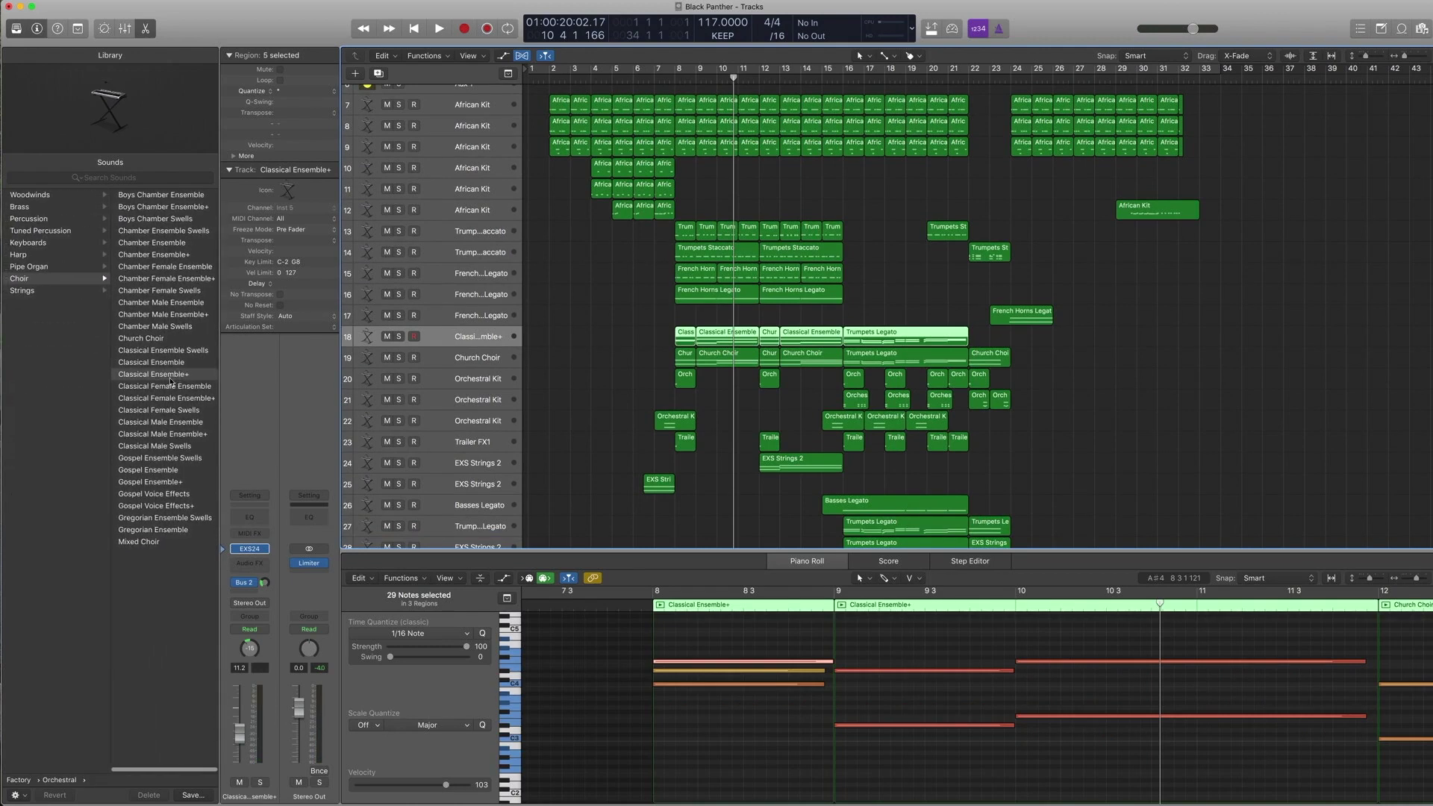
Solo and play the Classical Ensemble+ choir part, then select the Church Choir track.
{"action": "key", "text": "ctrl+s"}
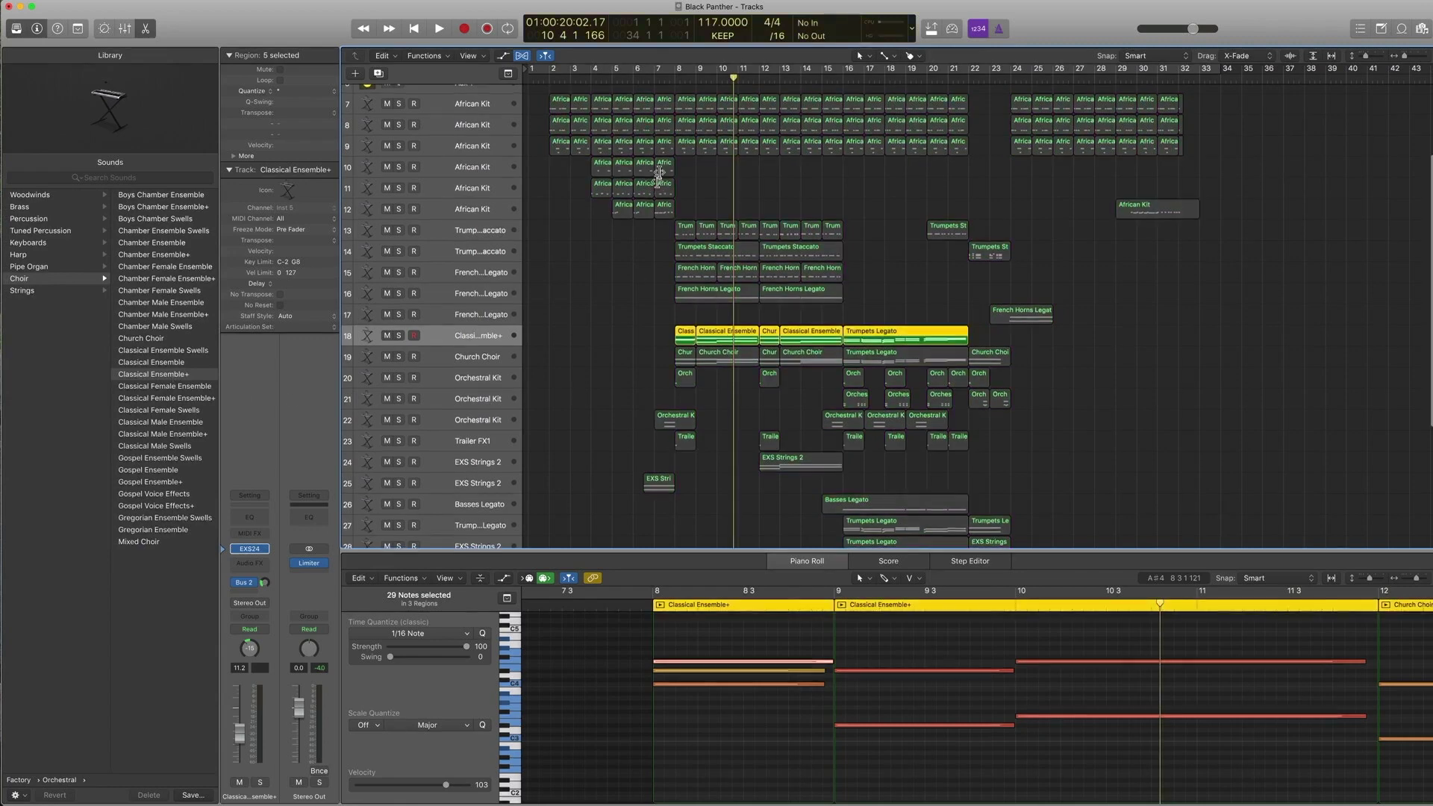
{"action": "key", "text": "shift+space"}
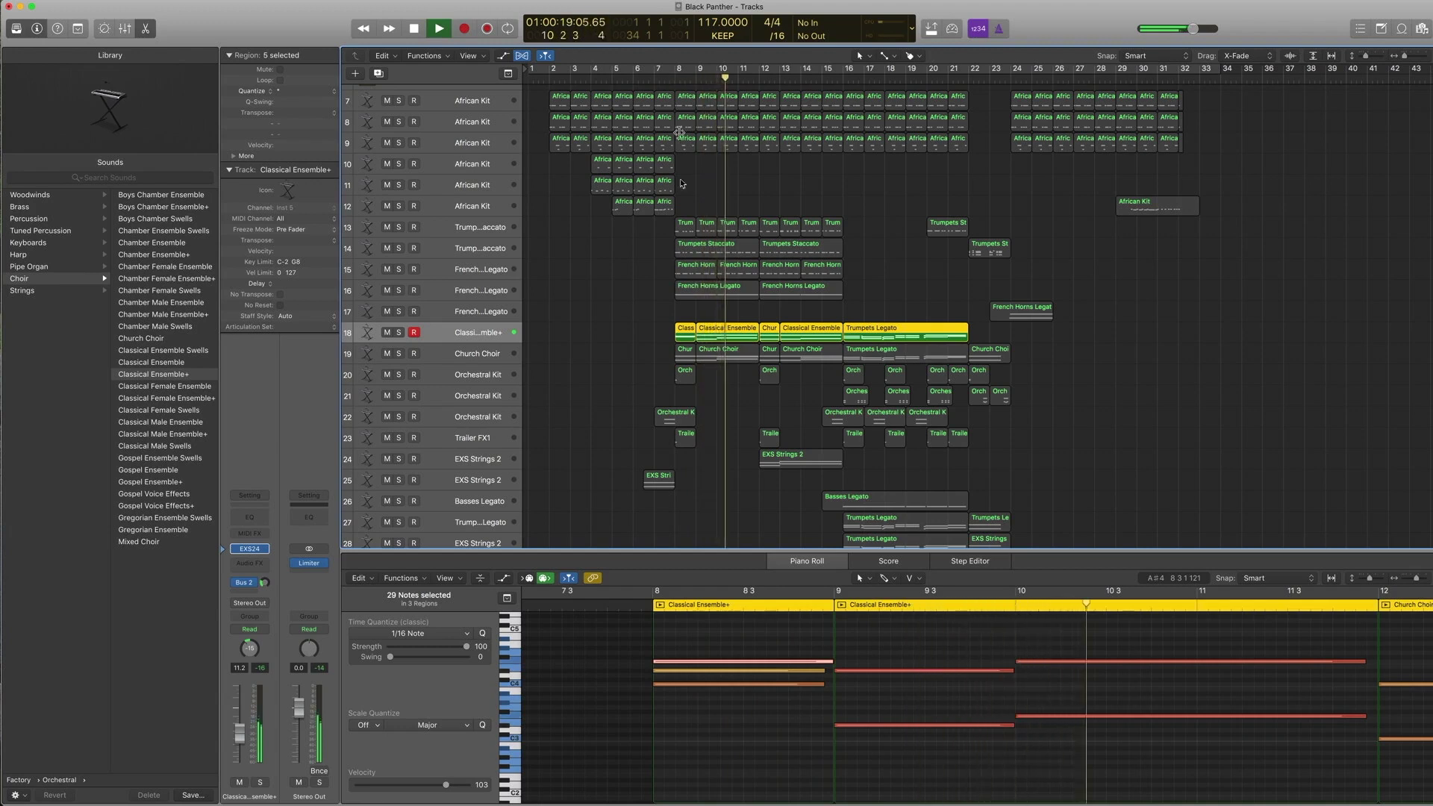
{"action": "key", "text": "space"}
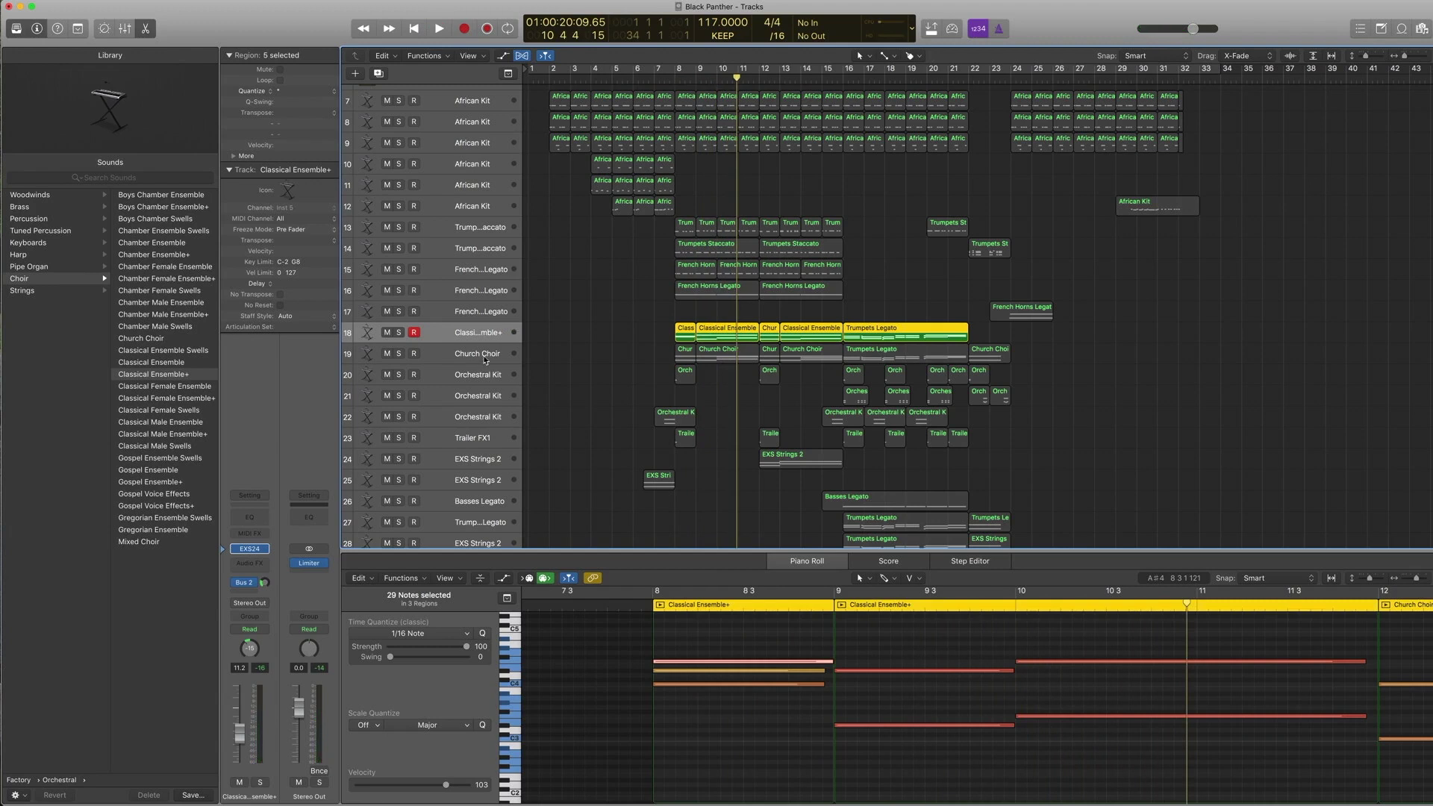
{"action": "left_click", "coordinate": [483, 356]}
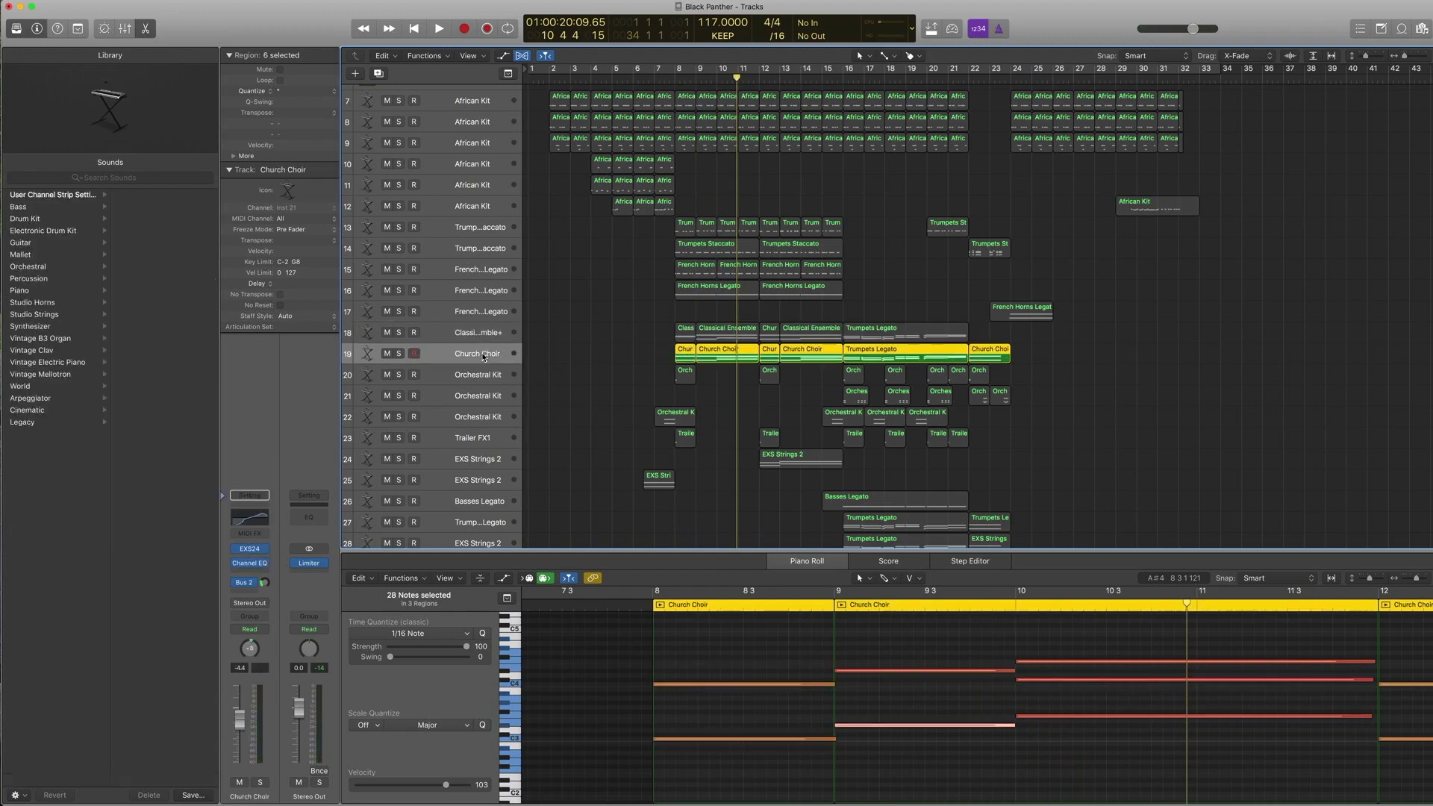
Find Church Choir in the Choir patch list, inspect its Channel EQ, then play the soloed part.
{"action": "left_click", "coordinate": [225, 549]}
{"action": "left_click", "coordinate": [30, 290]}
{"action": "left_click", "coordinate": [137, 278]}
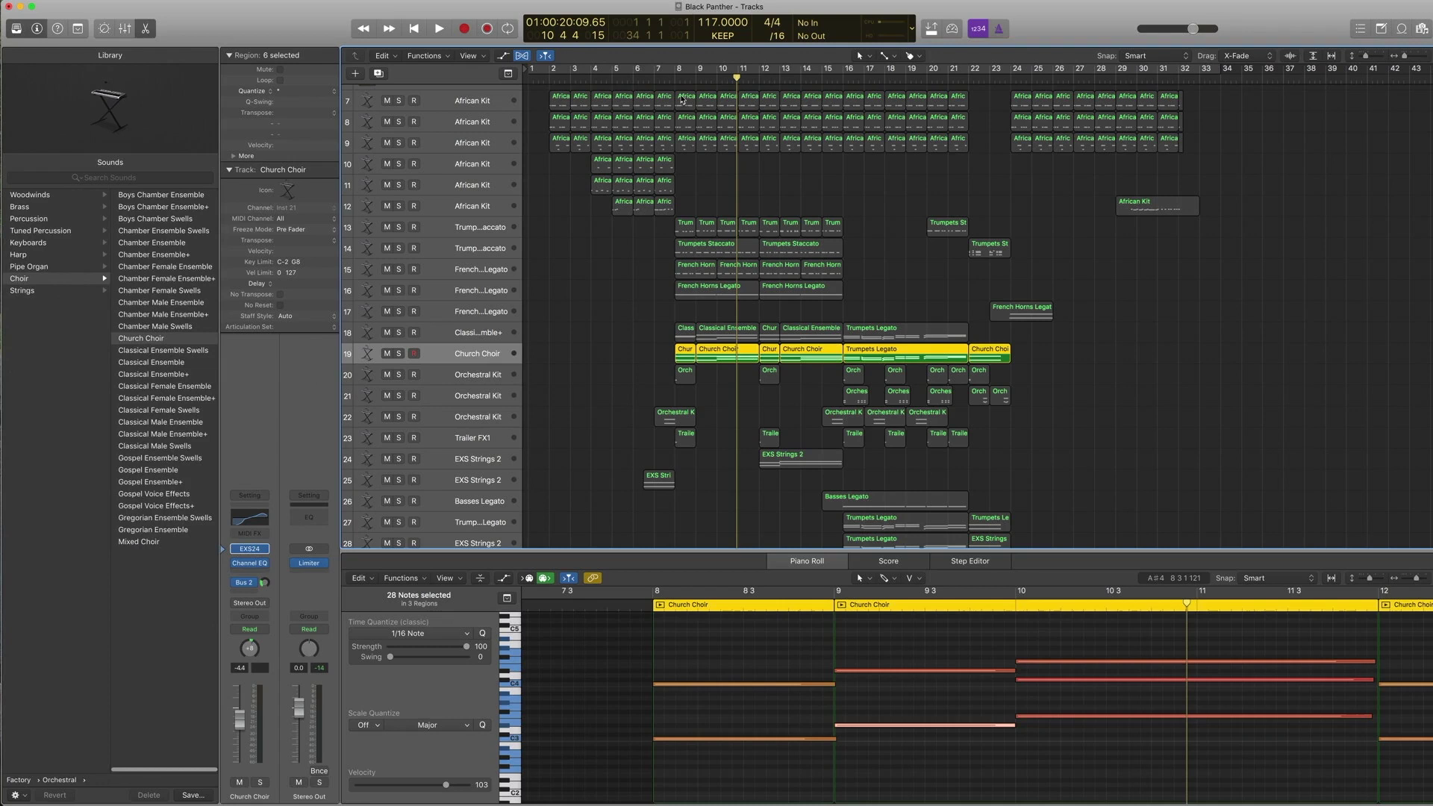
{"action": "left_click", "coordinate": [251, 565]}
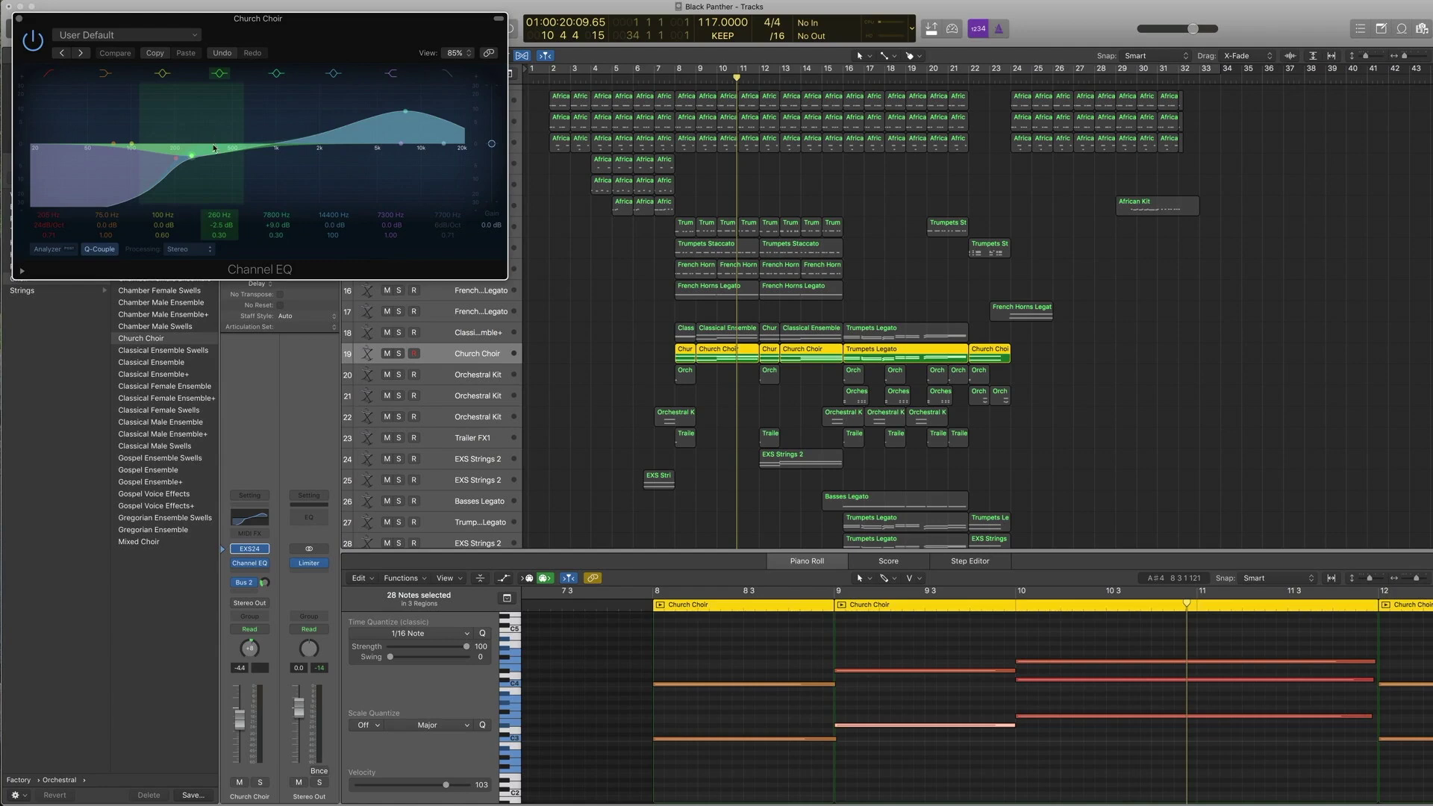
{"action": "left_click", "coordinate": [19, 20]}
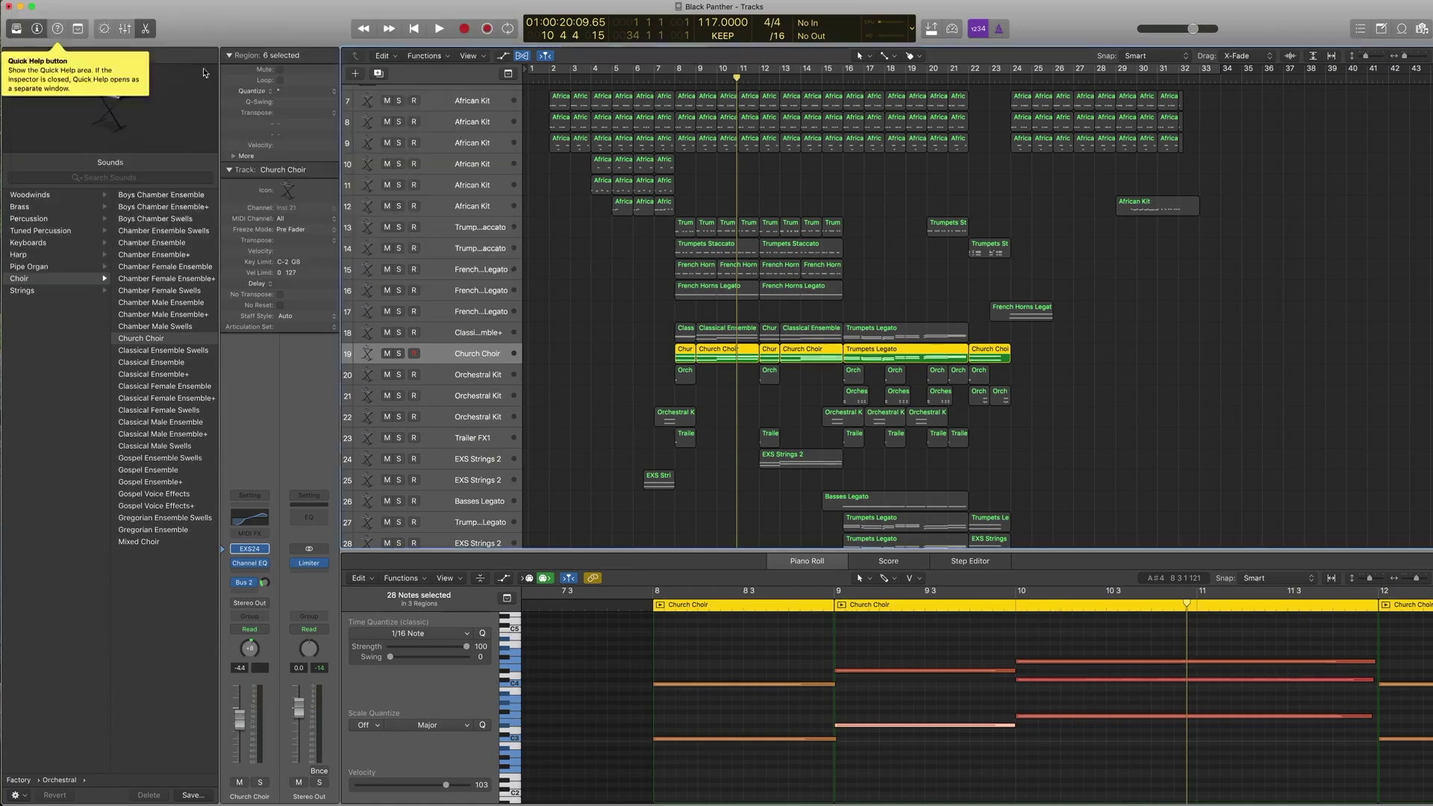
{"action": "key", "text": "space"}
{"action": "key", "text": "space"}
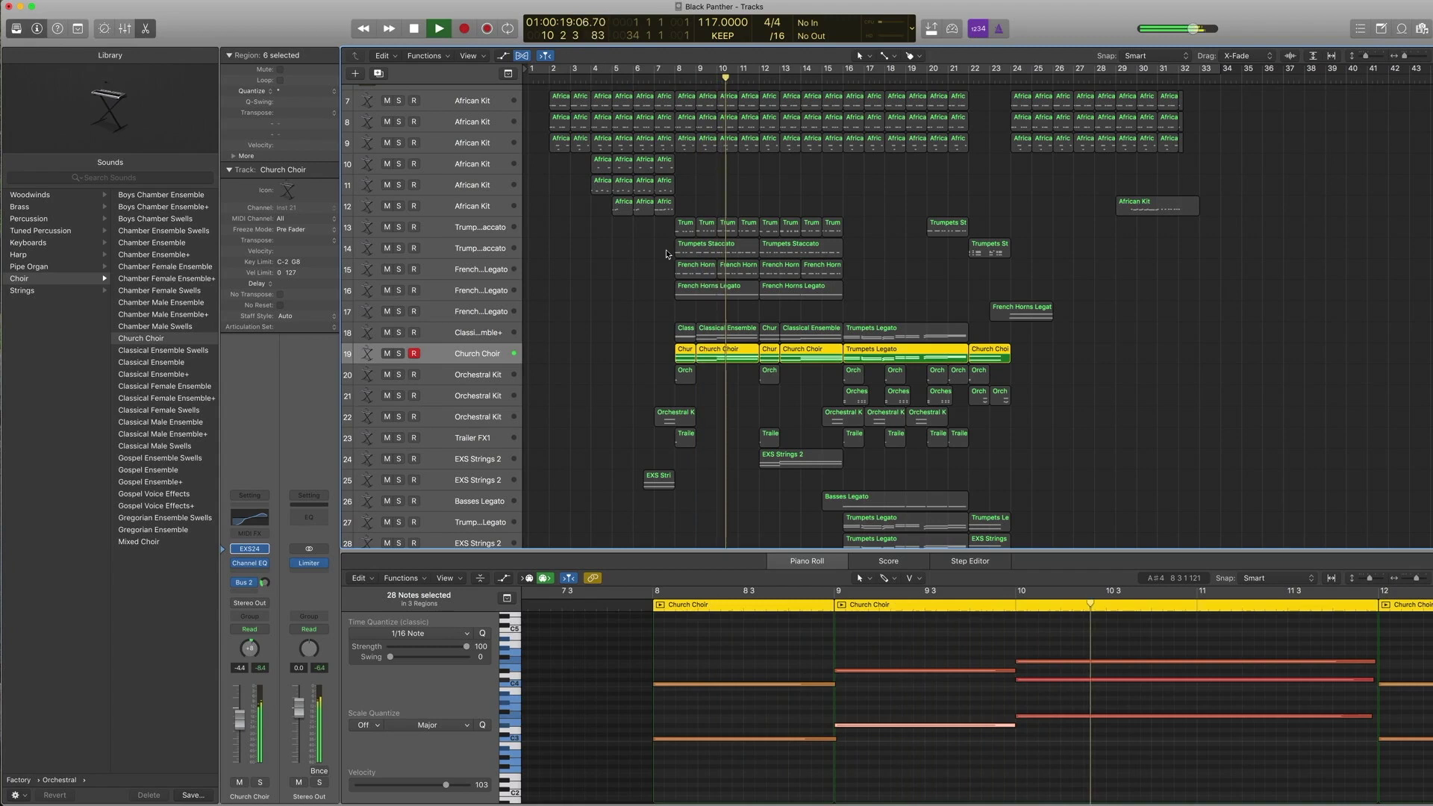
Play the first choir regions on tracks 18 and 19 from bar 8.
{"action": "key", "text": "space"}
{"action": "left_click_drag", "start_coordinate": [682, 310], "coordinate": [722, 354]}
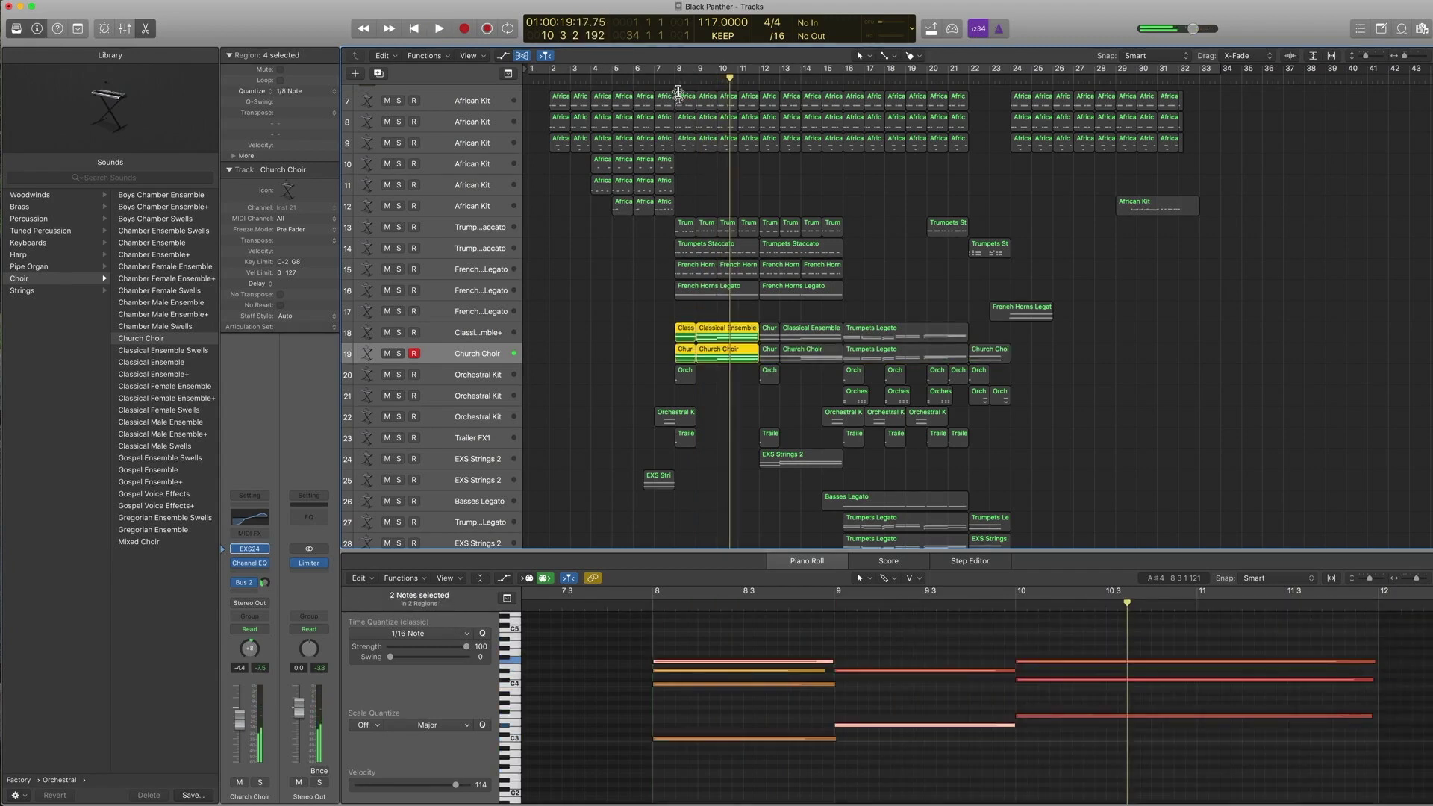
{"action": "key", "text": "shift+space"}
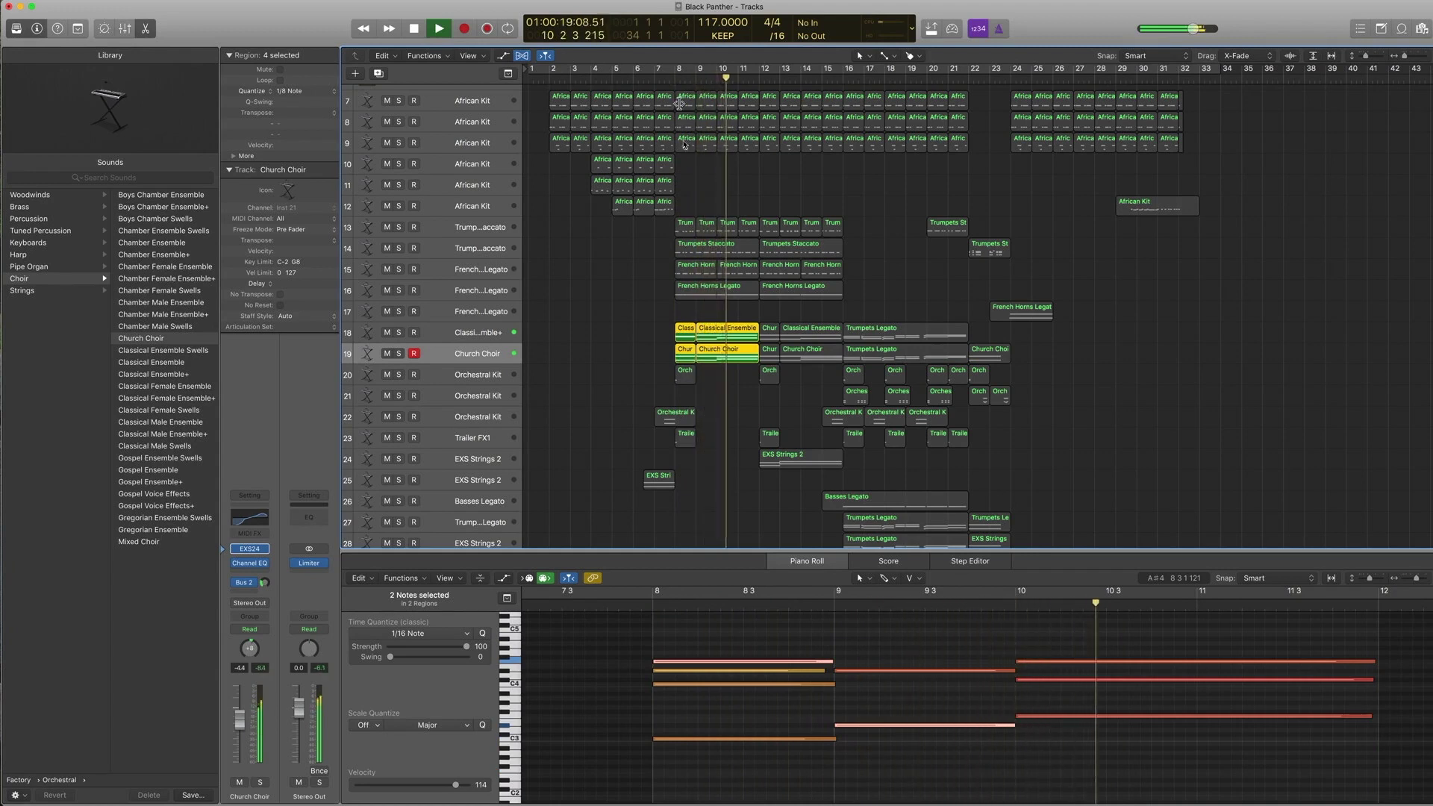
{"action": "key", "text": "space"}
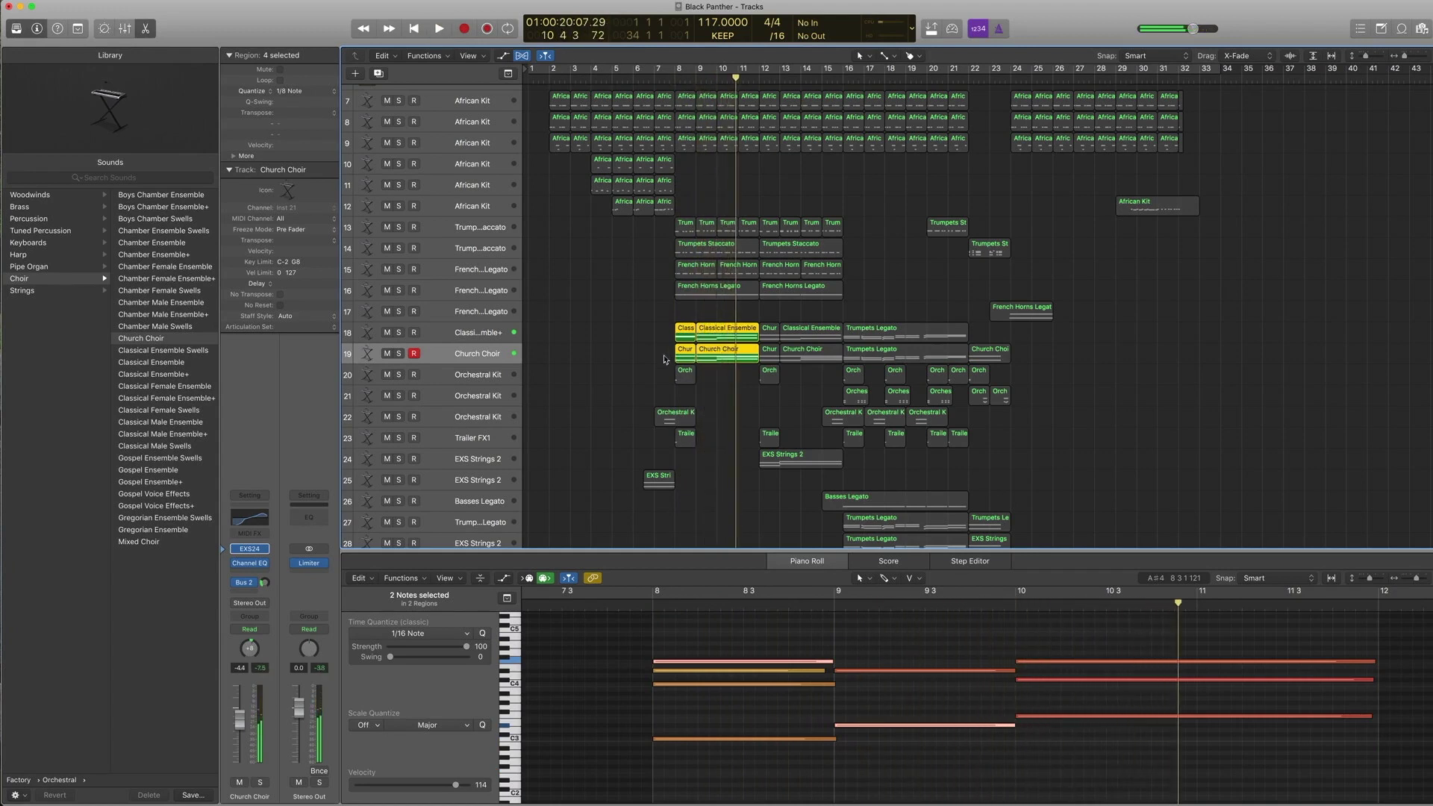
Play choirs and brass together from bar 8, then check the Aux 3 Space Designer reverb.
{"action": "left_click_drag", "start_coordinate": [665, 359], "coordinate": [742, 231]}
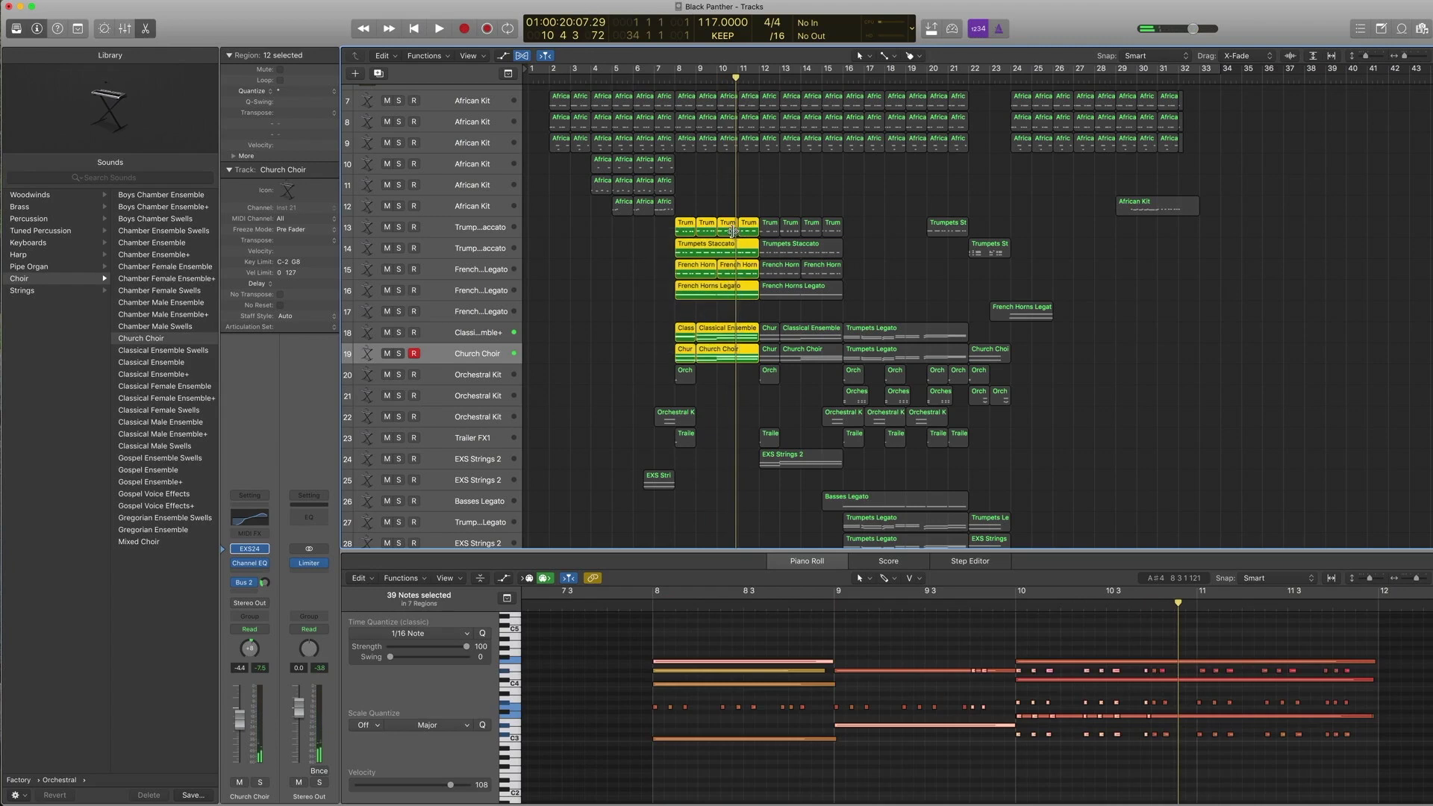
{"action": "key", "text": "shift+space"}
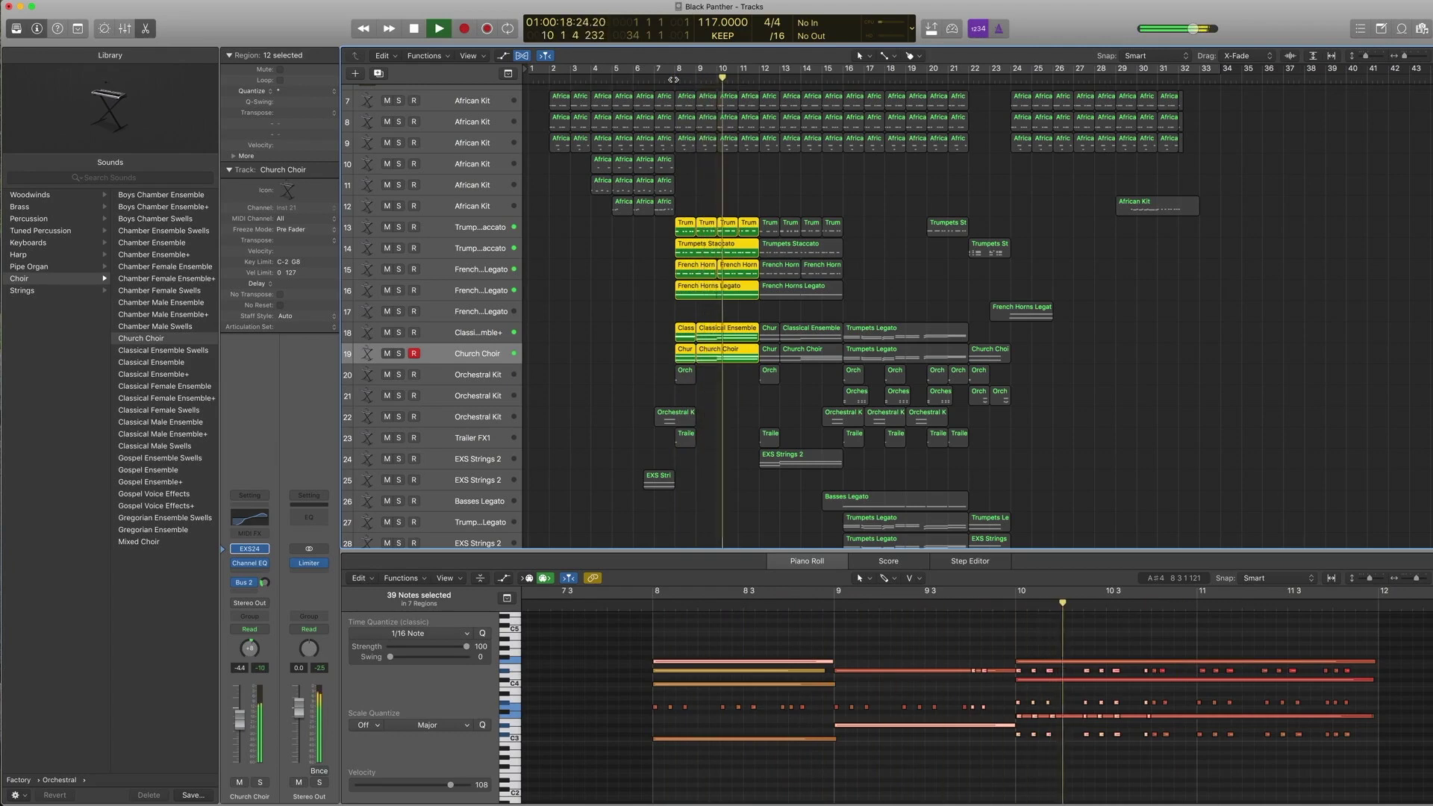
{"action": "key", "text": "space"}
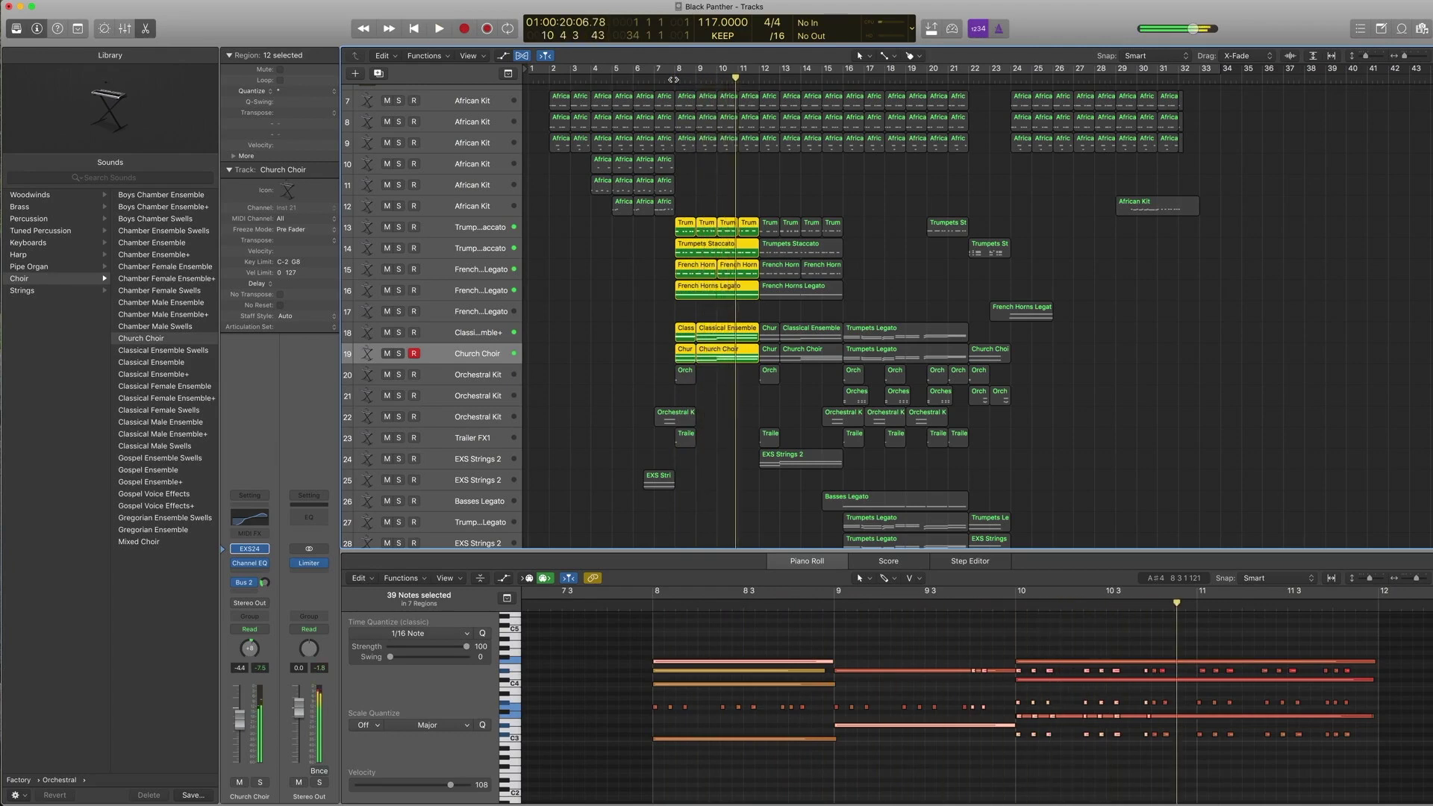
{"action": "left_click", "coordinate": [489, 361]}
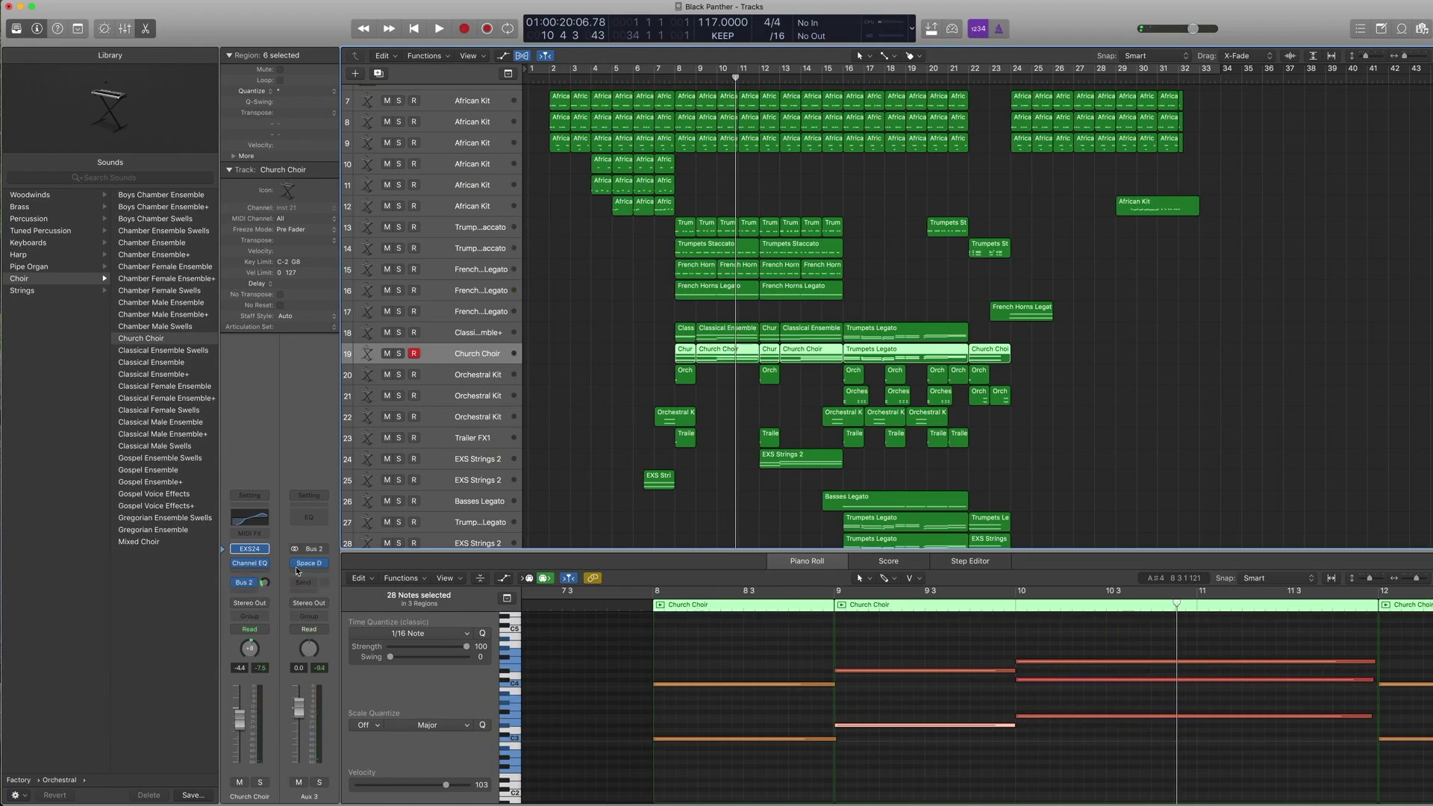
{"action": "left_click", "coordinate": [310, 563]}
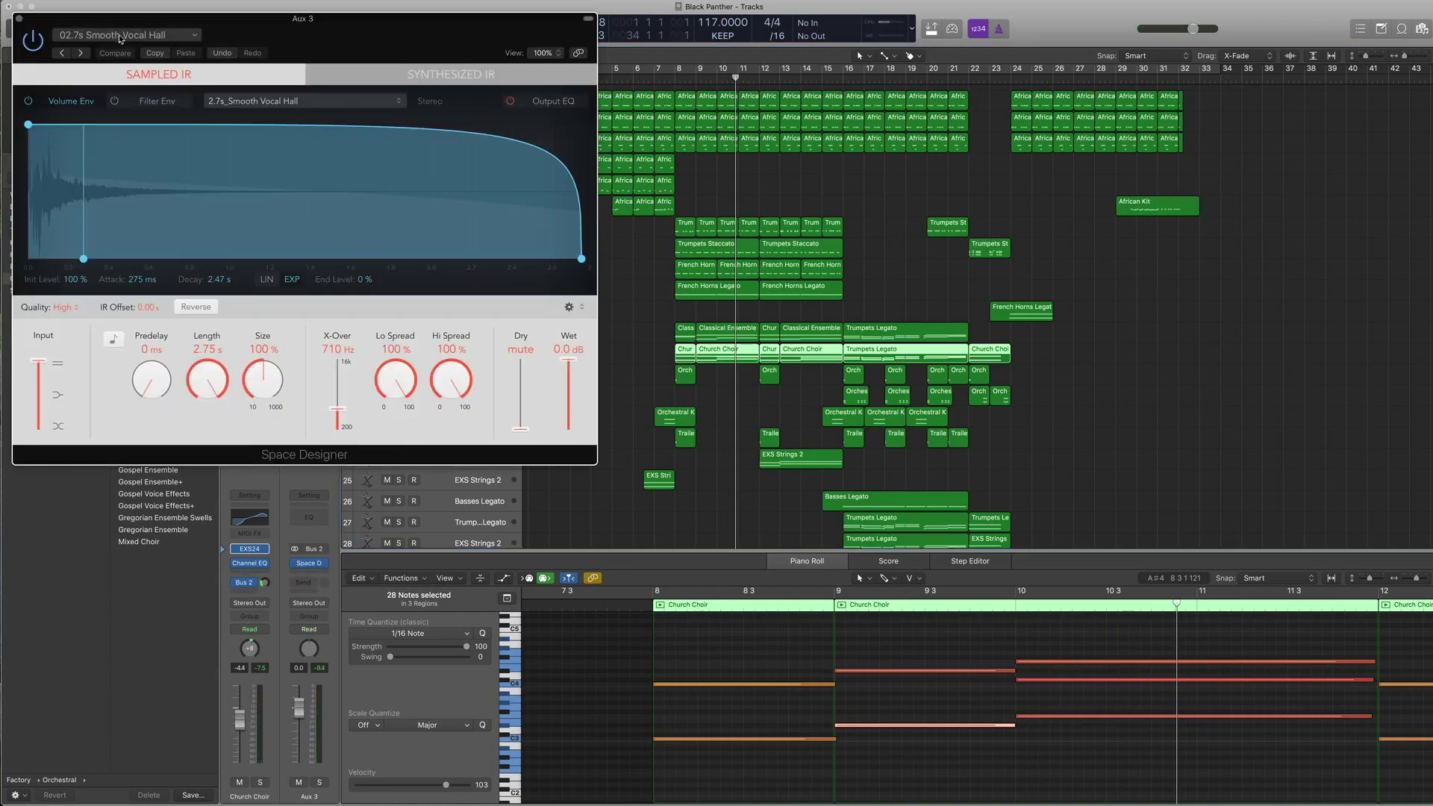
{"action": "left_click", "coordinate": [20, 19]}
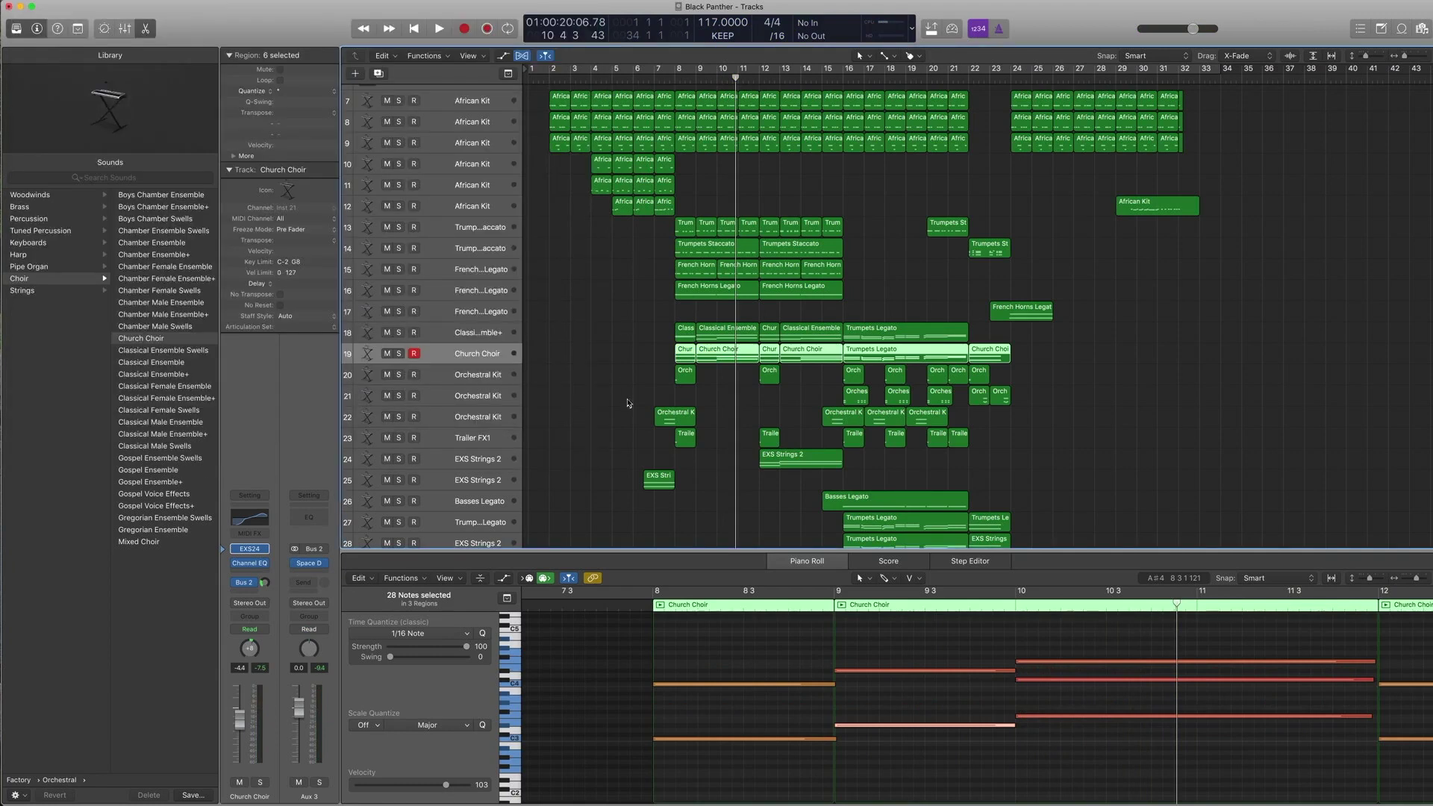
{"action": "scroll", "coordinate": [654, 368], "scroll_direction": "down", "scroll_amount": 5}
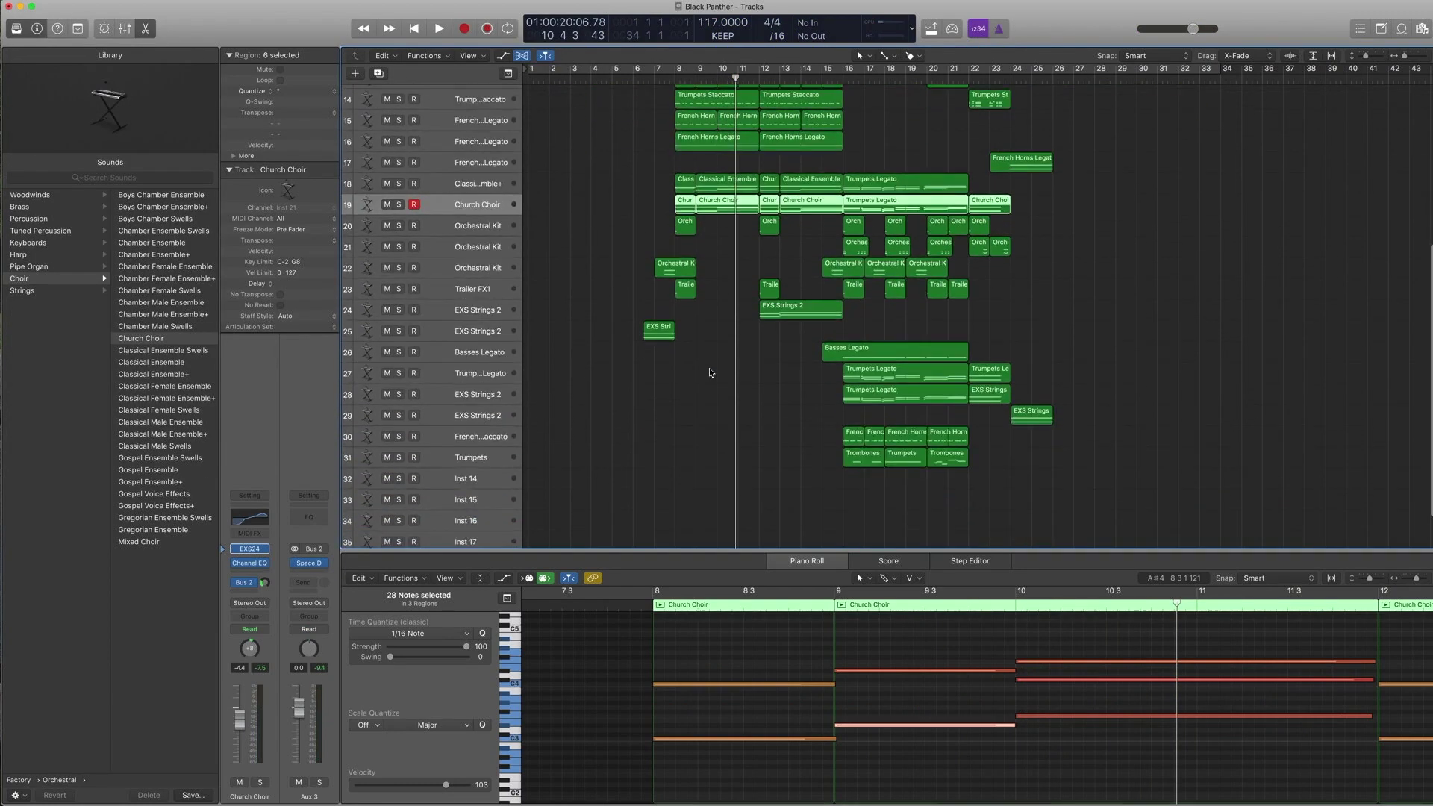
{"action": "scroll", "coordinate": [708, 340], "scroll_direction": "up", "scroll_amount": 10}
{"action": "scroll", "coordinate": [708, 340], "scroll_direction": "down", "scroll_amount": 4}
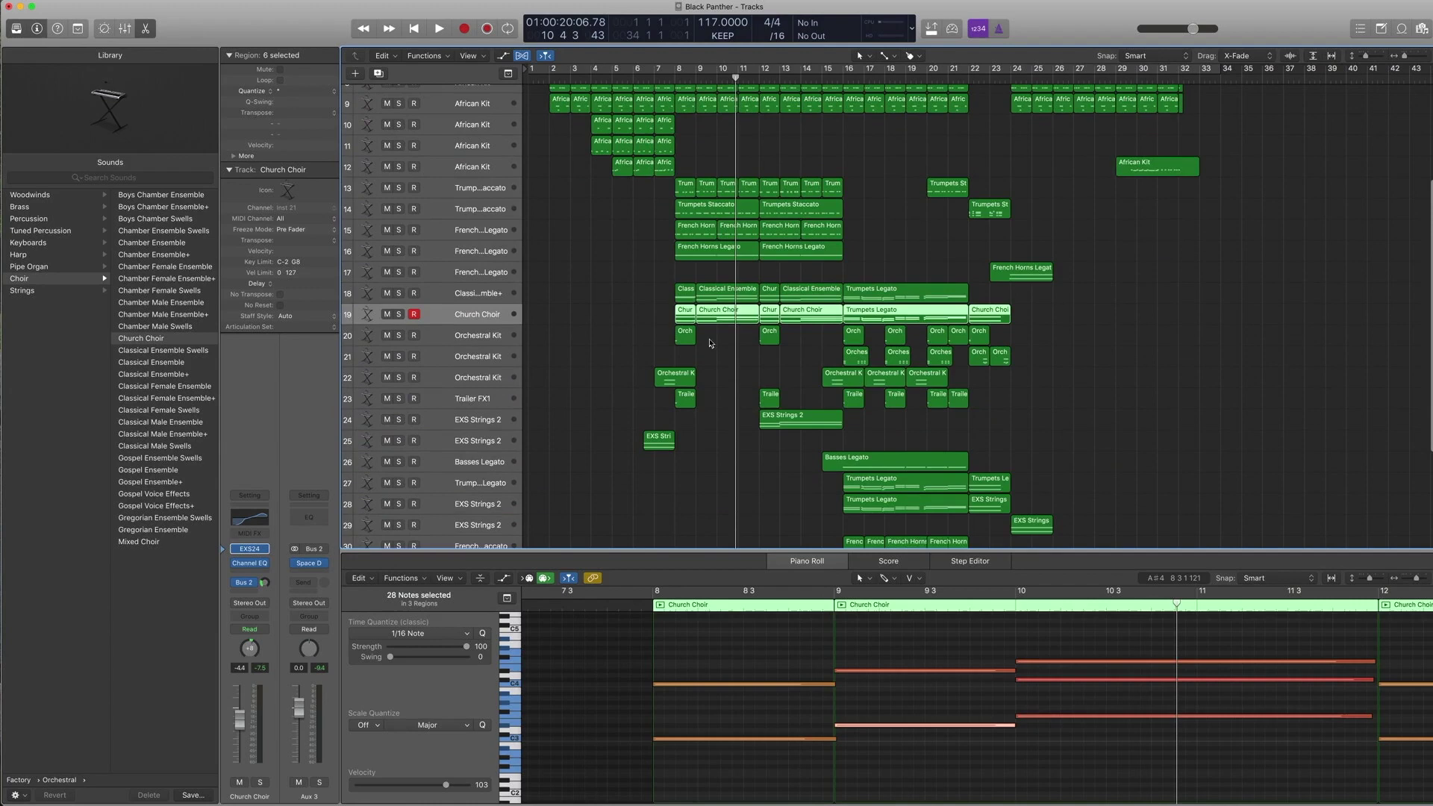
{"action": "scroll", "coordinate": [712, 344], "scroll_direction": "right", "scroll_amount": 2}
{"action": "left_click", "coordinate": [757, 420]}
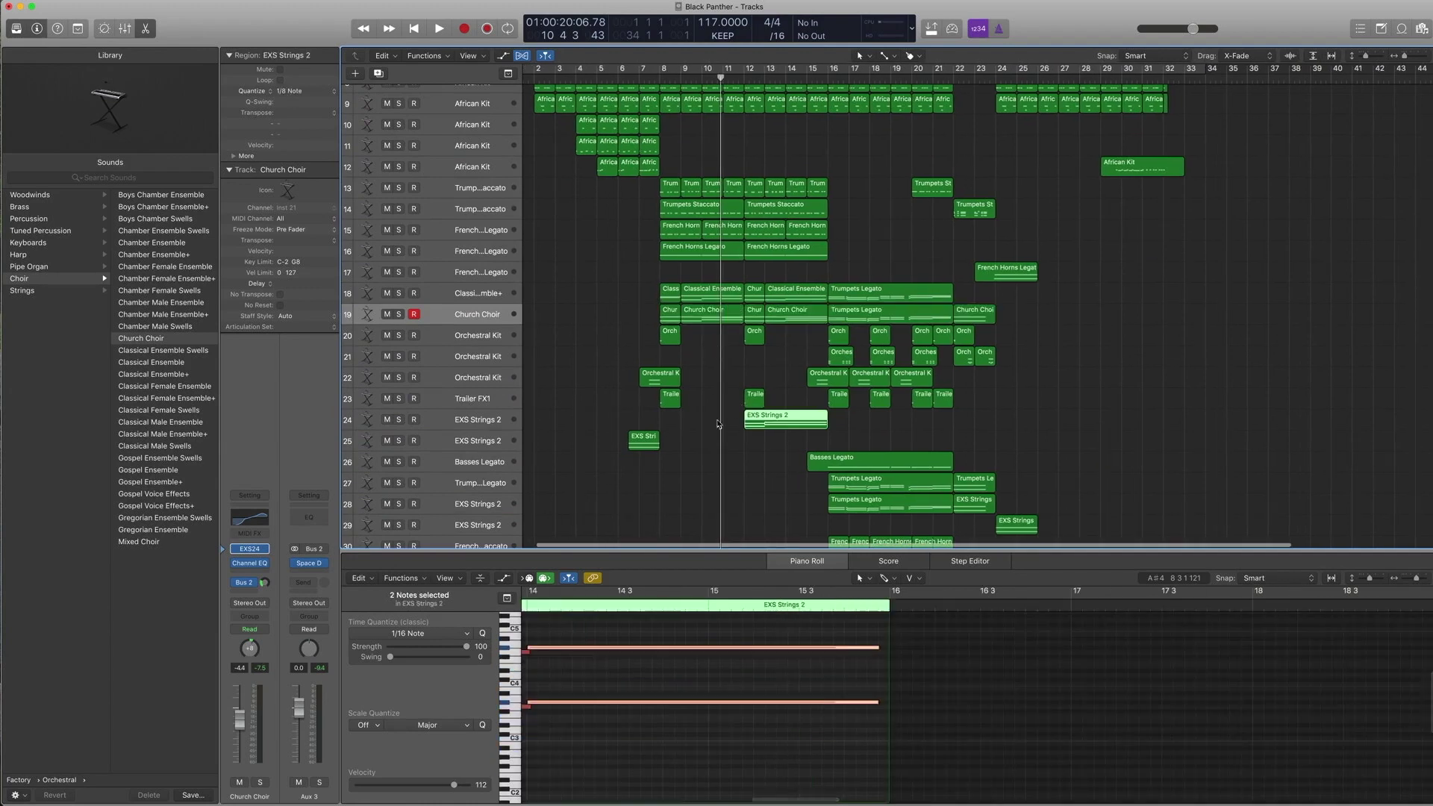
{"action": "key", "text": "shift+Return"}
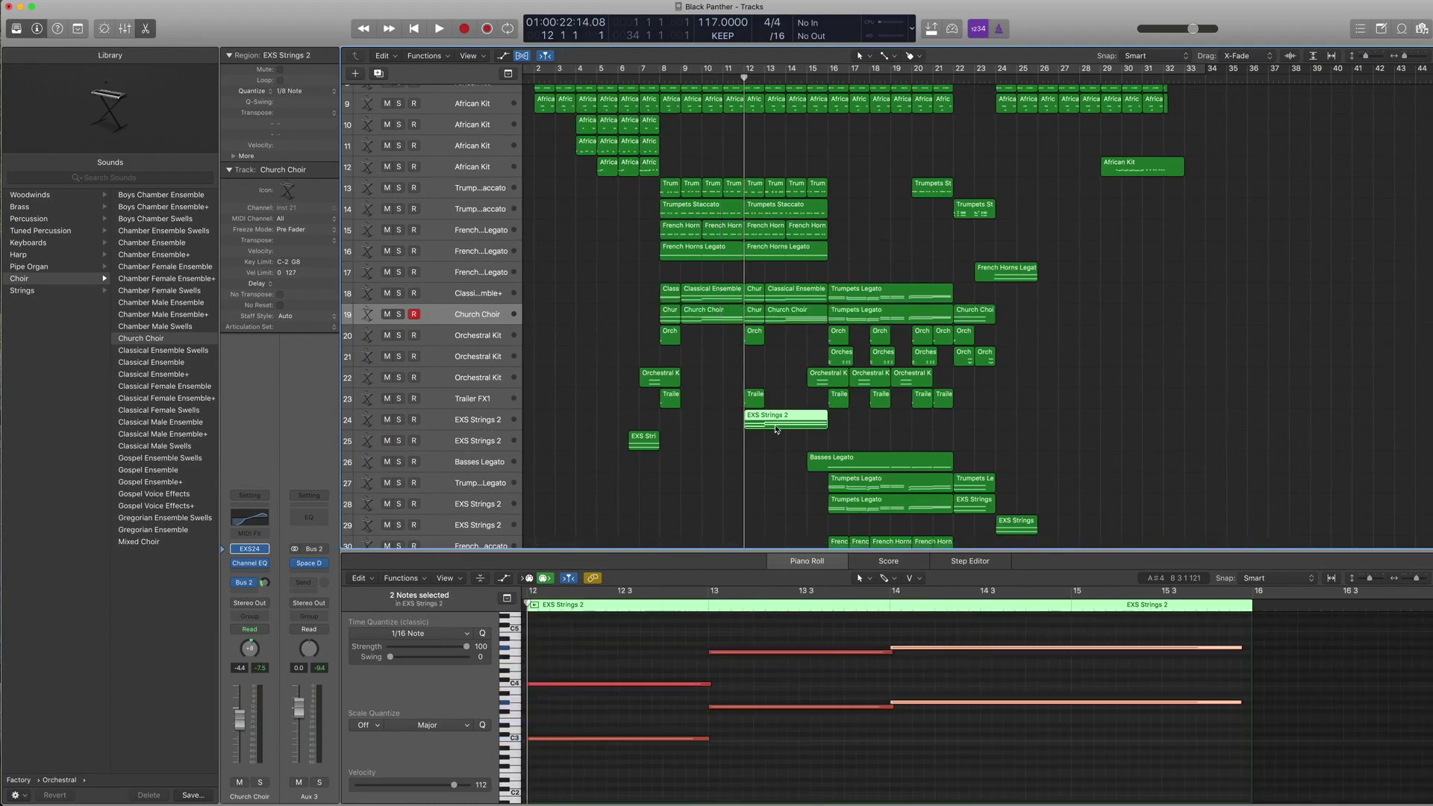
{"action": "key", "text": "ctrl+s"}
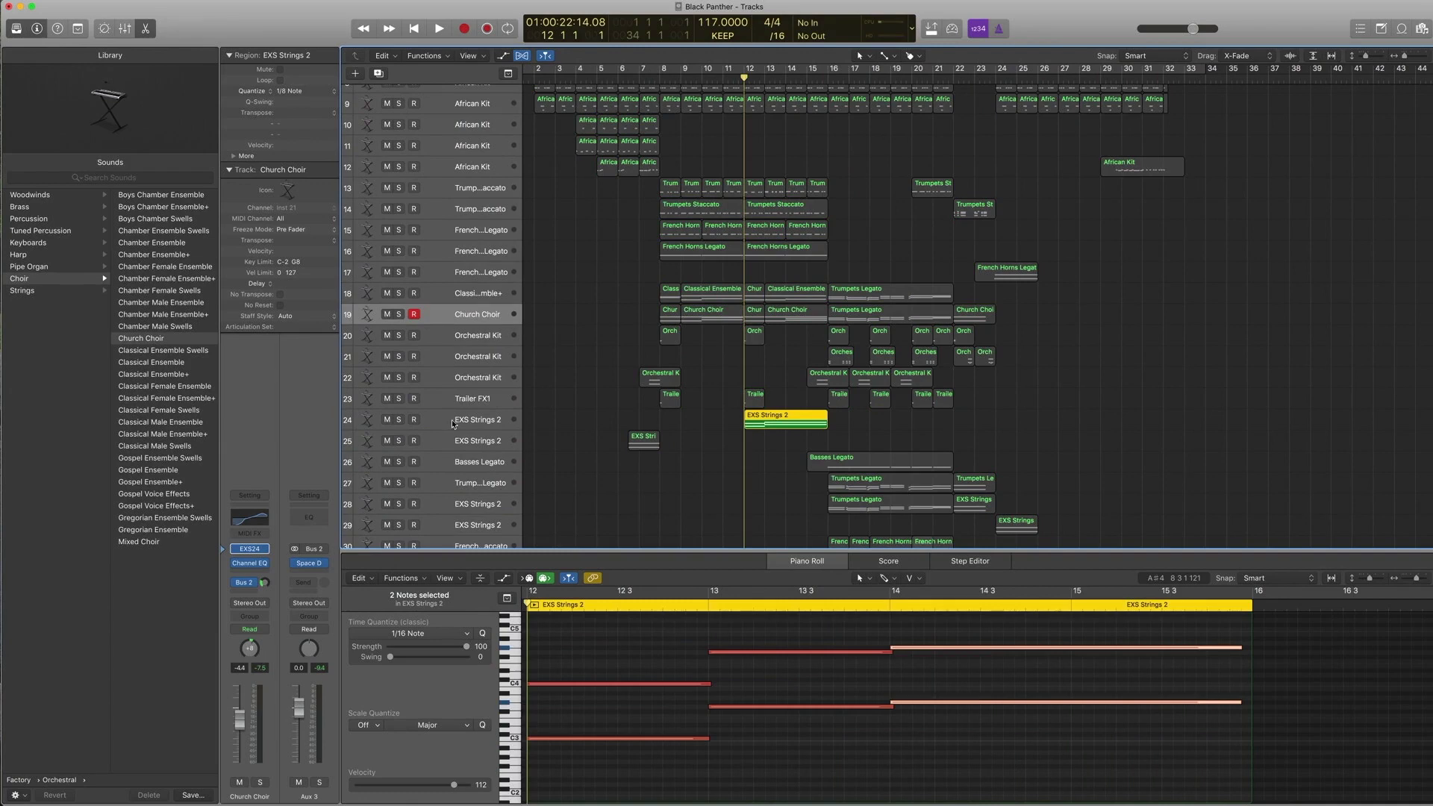
{"action": "key", "text": "space"}
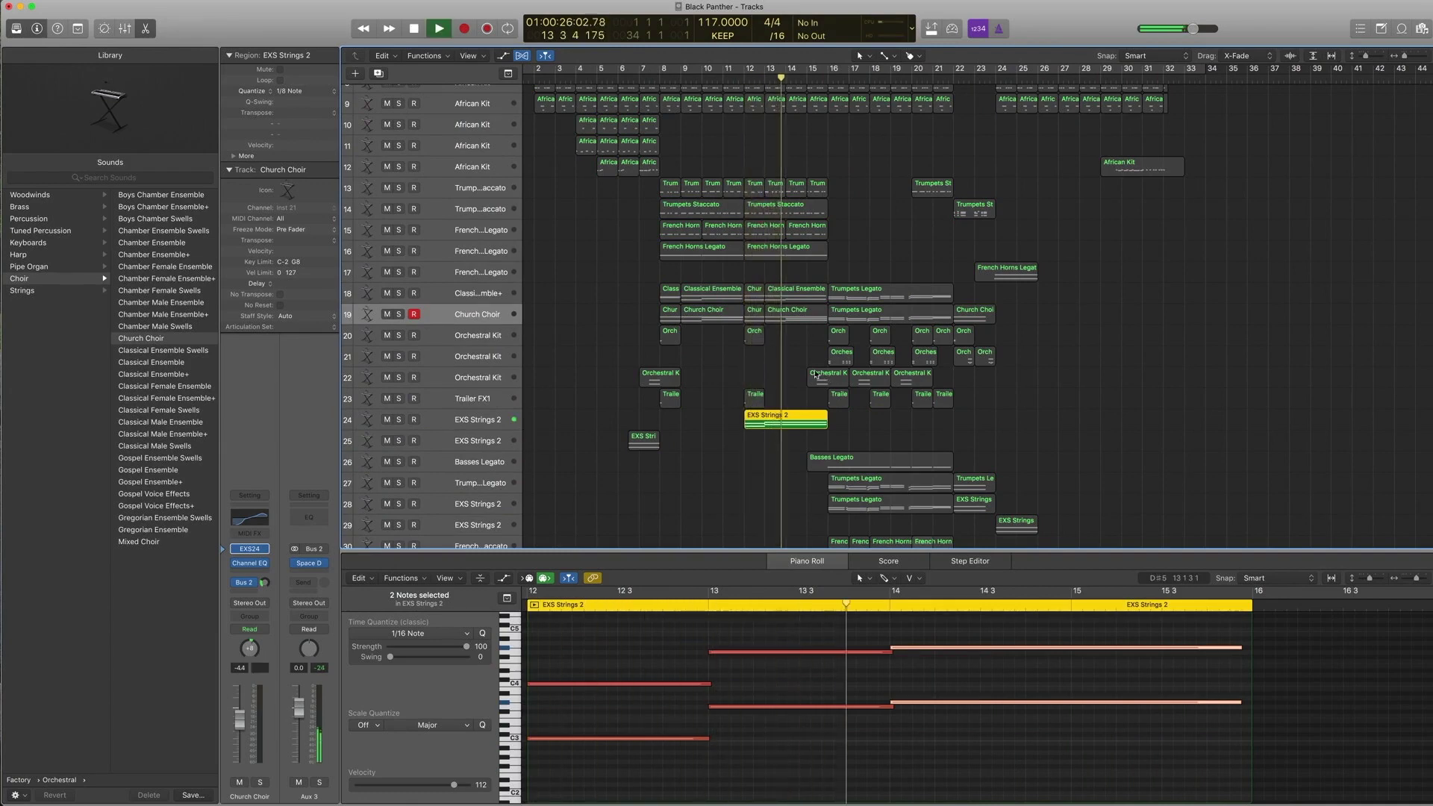
{"action": "scroll", "coordinate": [814, 375], "scroll_direction": "up", "scroll_amount": 1}
{"action": "key", "text": "space"}
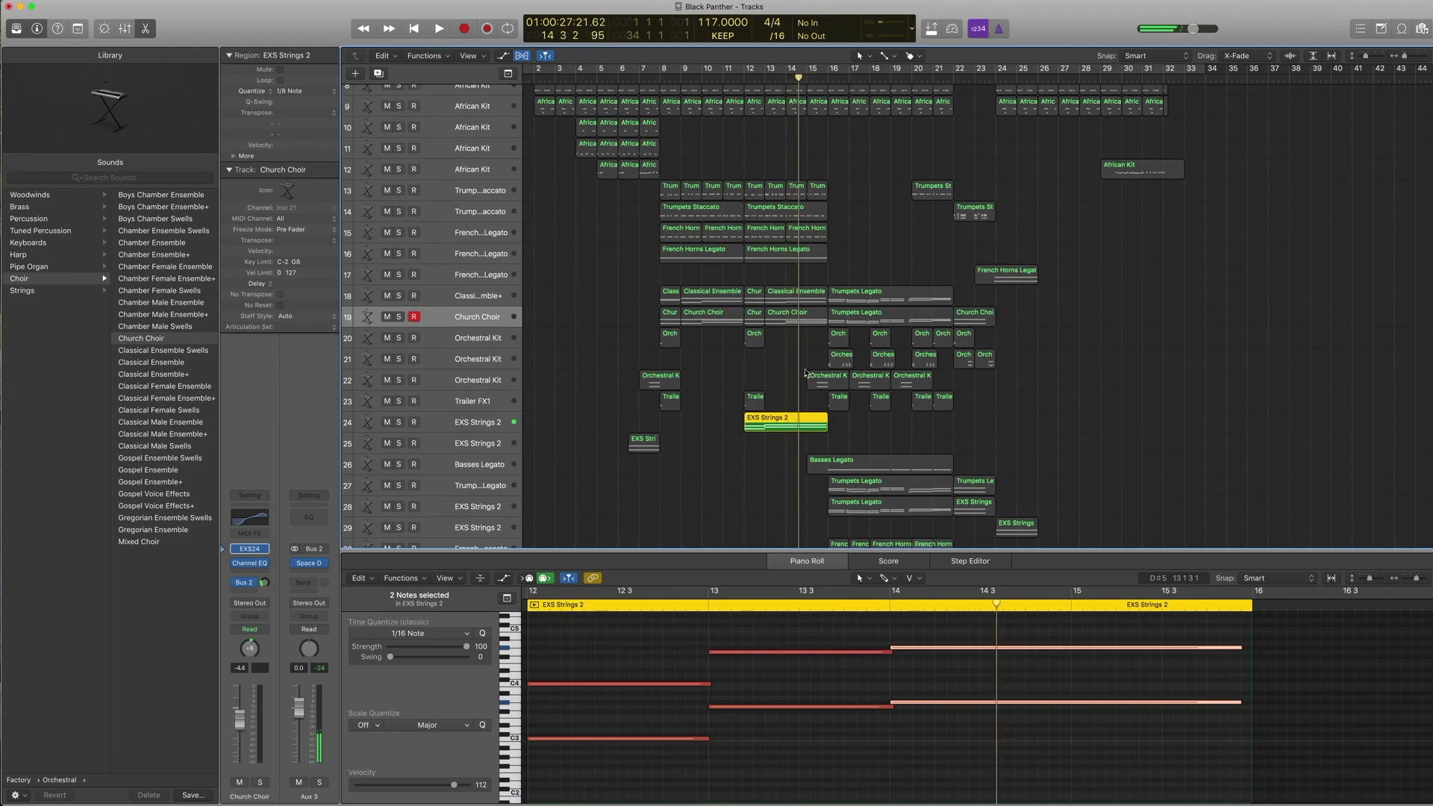
{"action": "key", "text": "super+a"}
{"action": "left_click_drag", "start_coordinate": [791, 456], "coordinate": [761, 170]}
{"action": "key", "text": "ctrl+s"}
{"action": "double_click", "coordinate": [760, 79]}
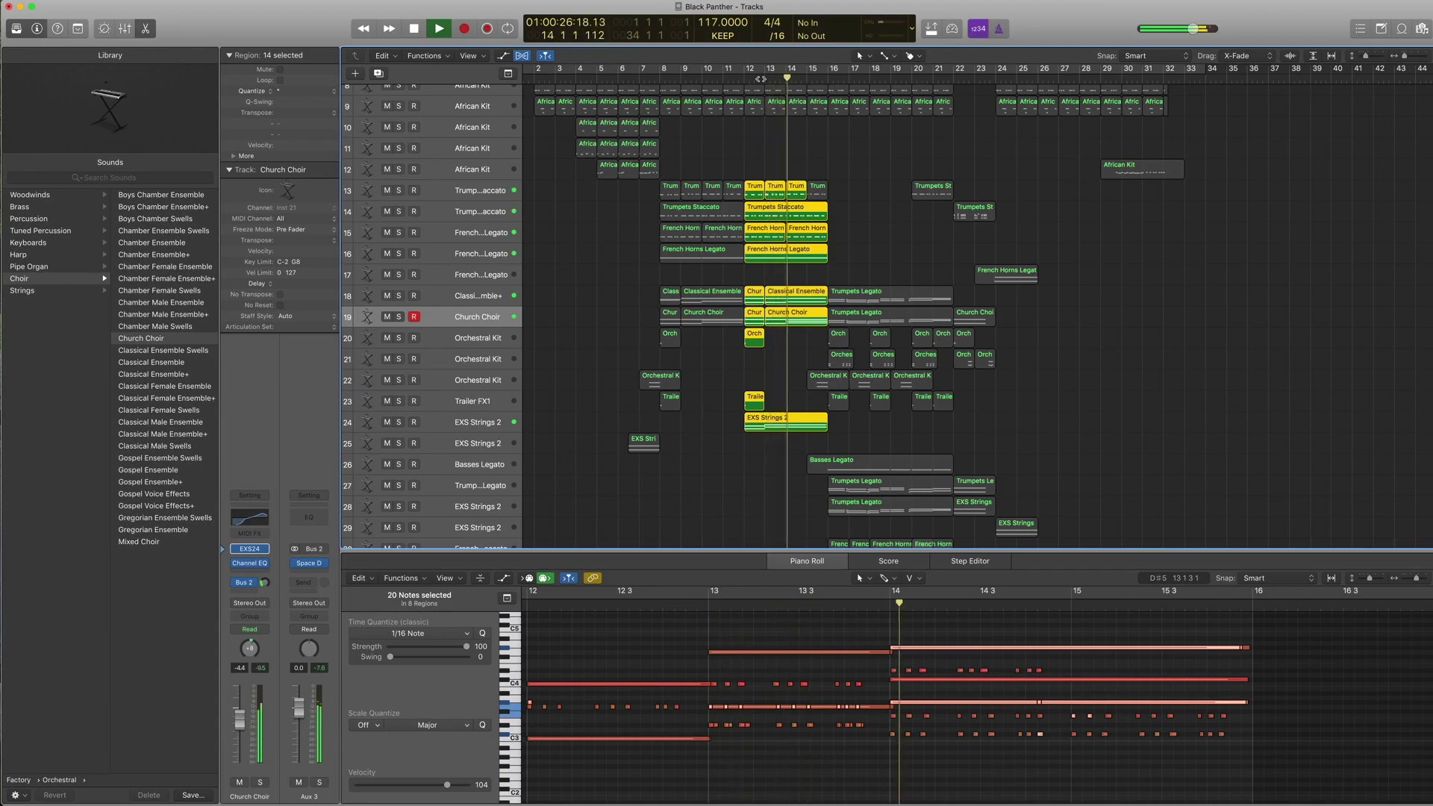
{"action": "key", "text": "space"}
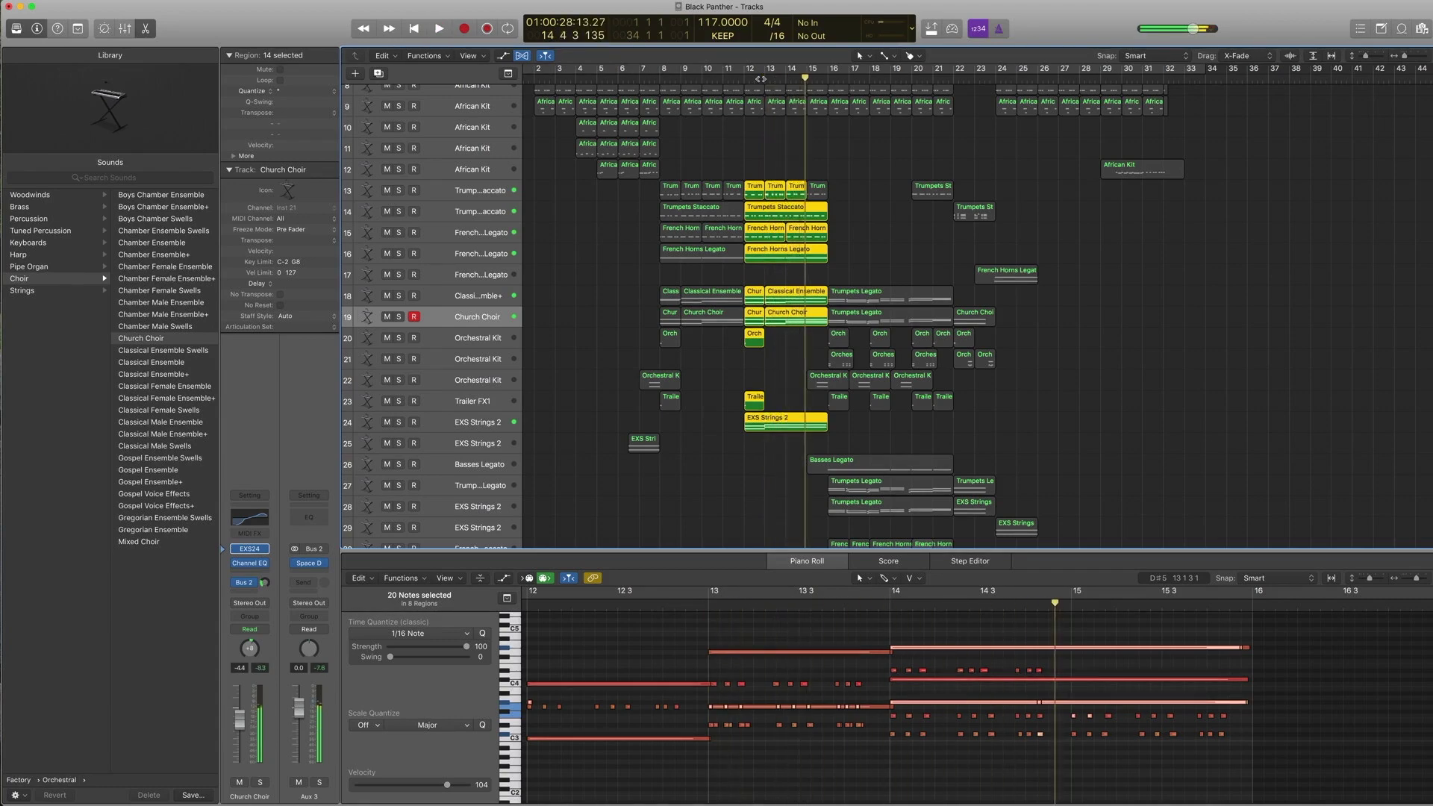
{"action": "key", "text": "ctrl+s"}
{"action": "scroll", "coordinate": [759, 117], "scroll_direction": "up", "scroll_amount": 3}
{"action": "left_click_drag", "start_coordinate": [826, 179], "coordinate": [675, 117]}
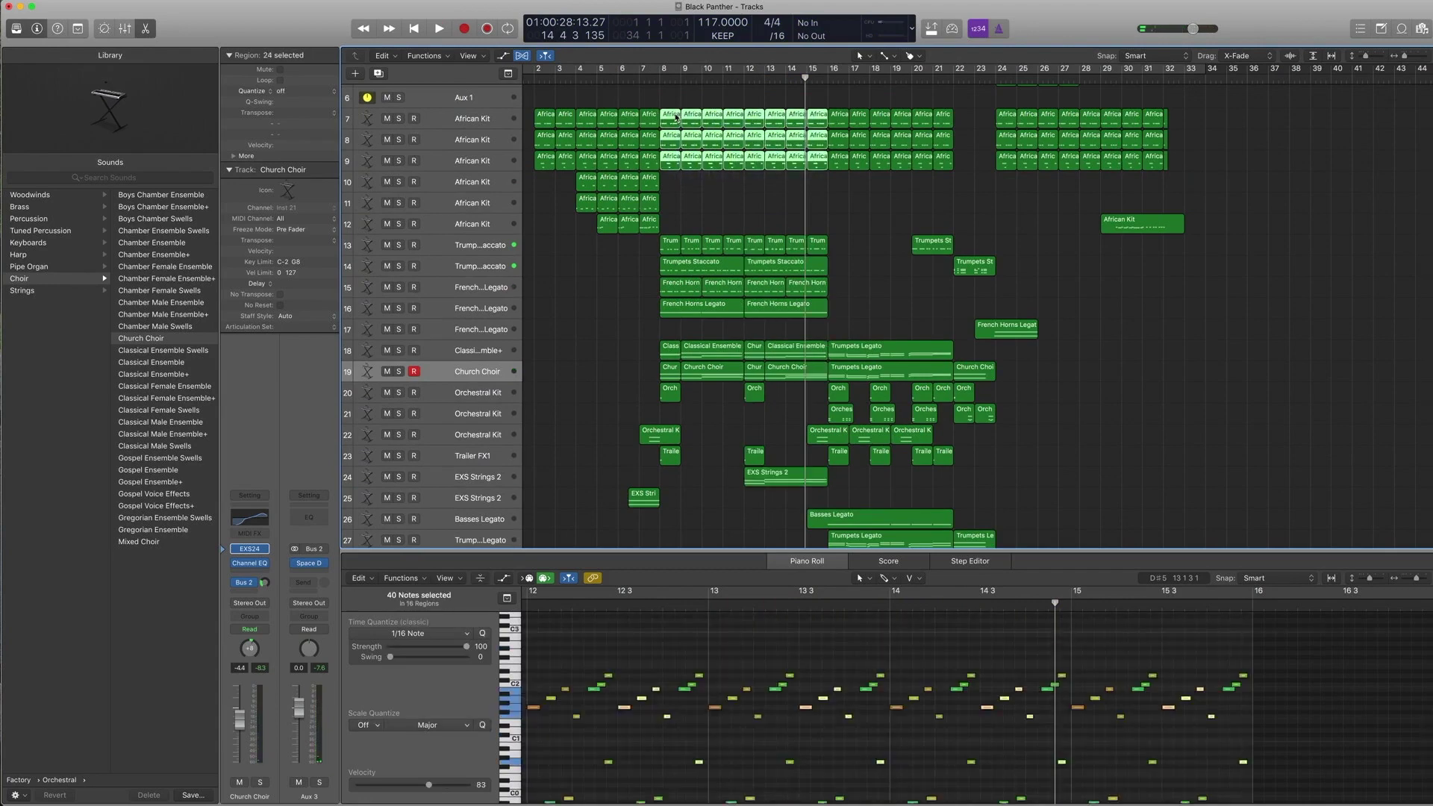
Solo the African Kit regions, play from bar 8, then turn solo off.
{"action": "left_click", "coordinate": [657, 80]}
{"action": "key", "text": "ctrl+s"}
{"action": "key", "text": "space"}
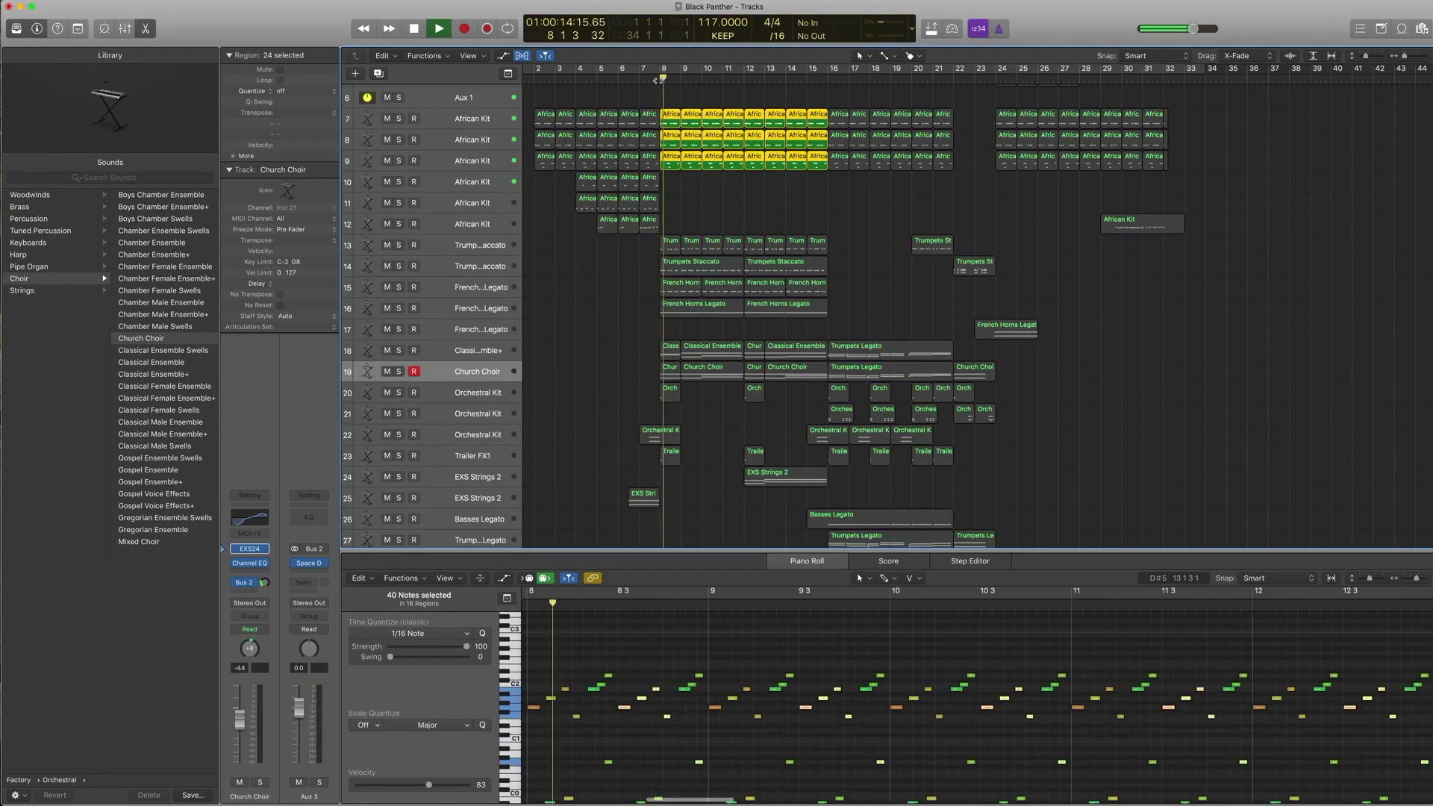
{"action": "key", "text": "space"}
{"action": "key", "text": "ctrl+s"}
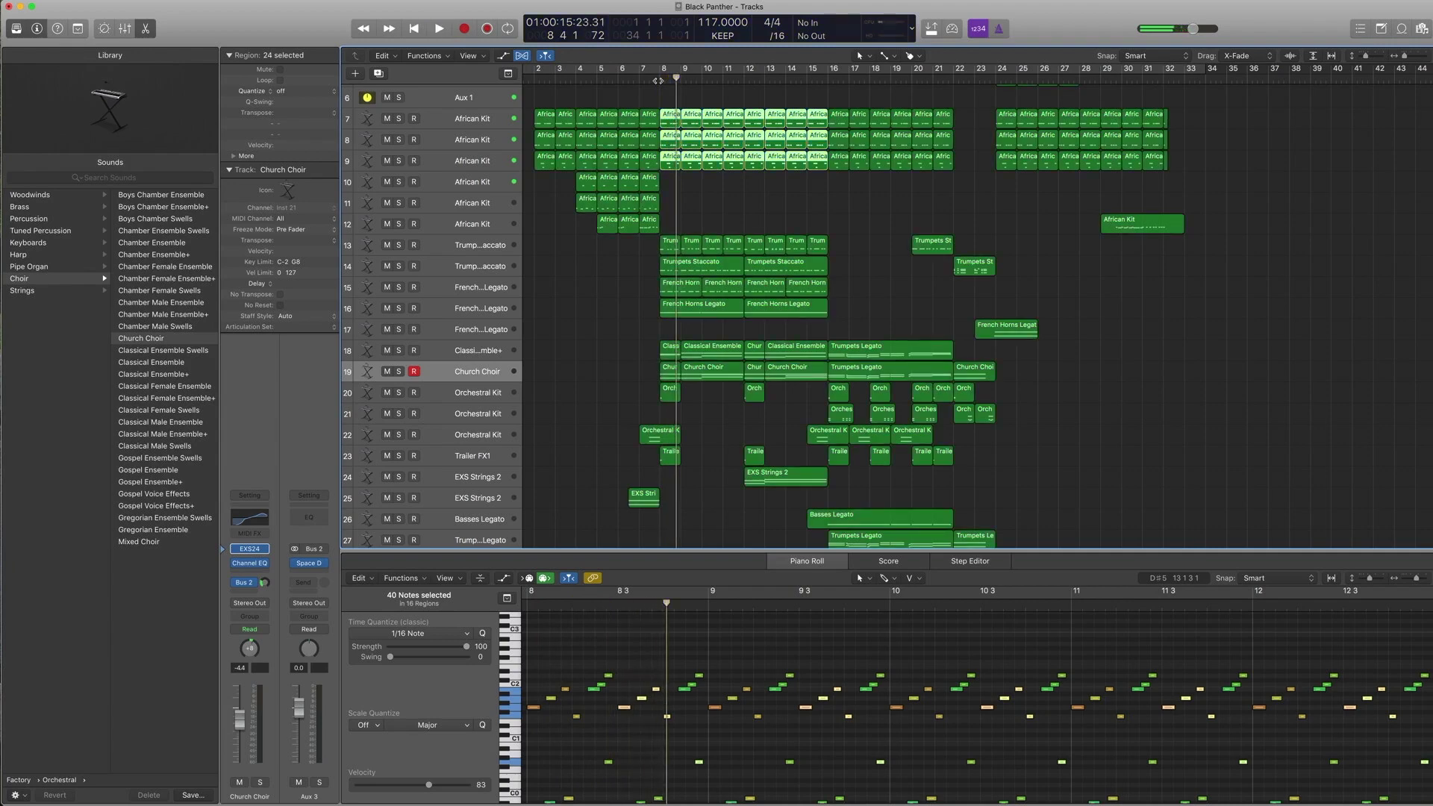
Play the tracks 7–16 regions from bar 15, then select the Trumpets Legato regions on tracks 18–19.
{"action": "left_click_drag", "start_coordinate": [664, 102], "coordinate": [815, 326]}
{"action": "scroll", "coordinate": [835, 283], "scroll_direction": "down", "scroll_amount": 3}
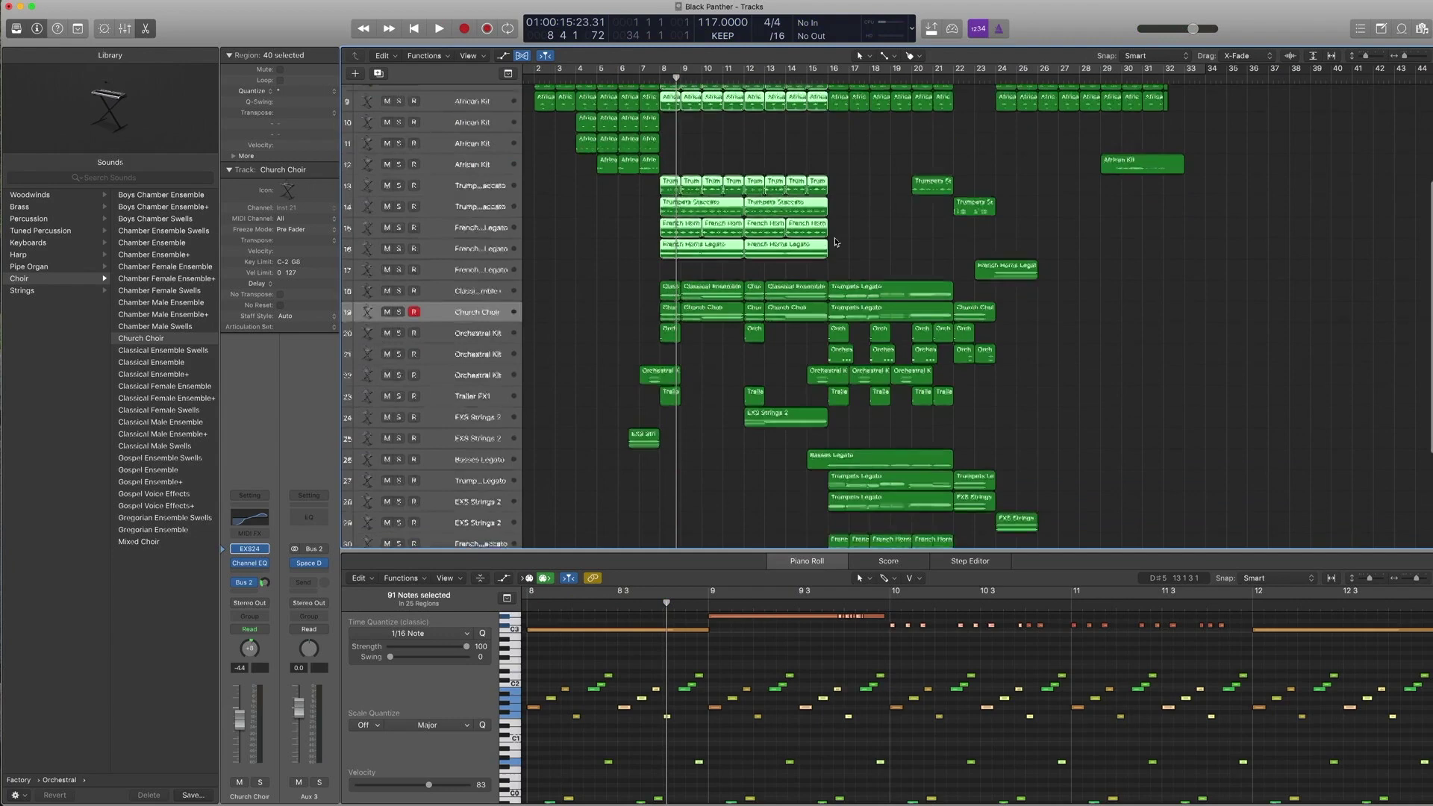
{"action": "left_click", "coordinate": [820, 76]}
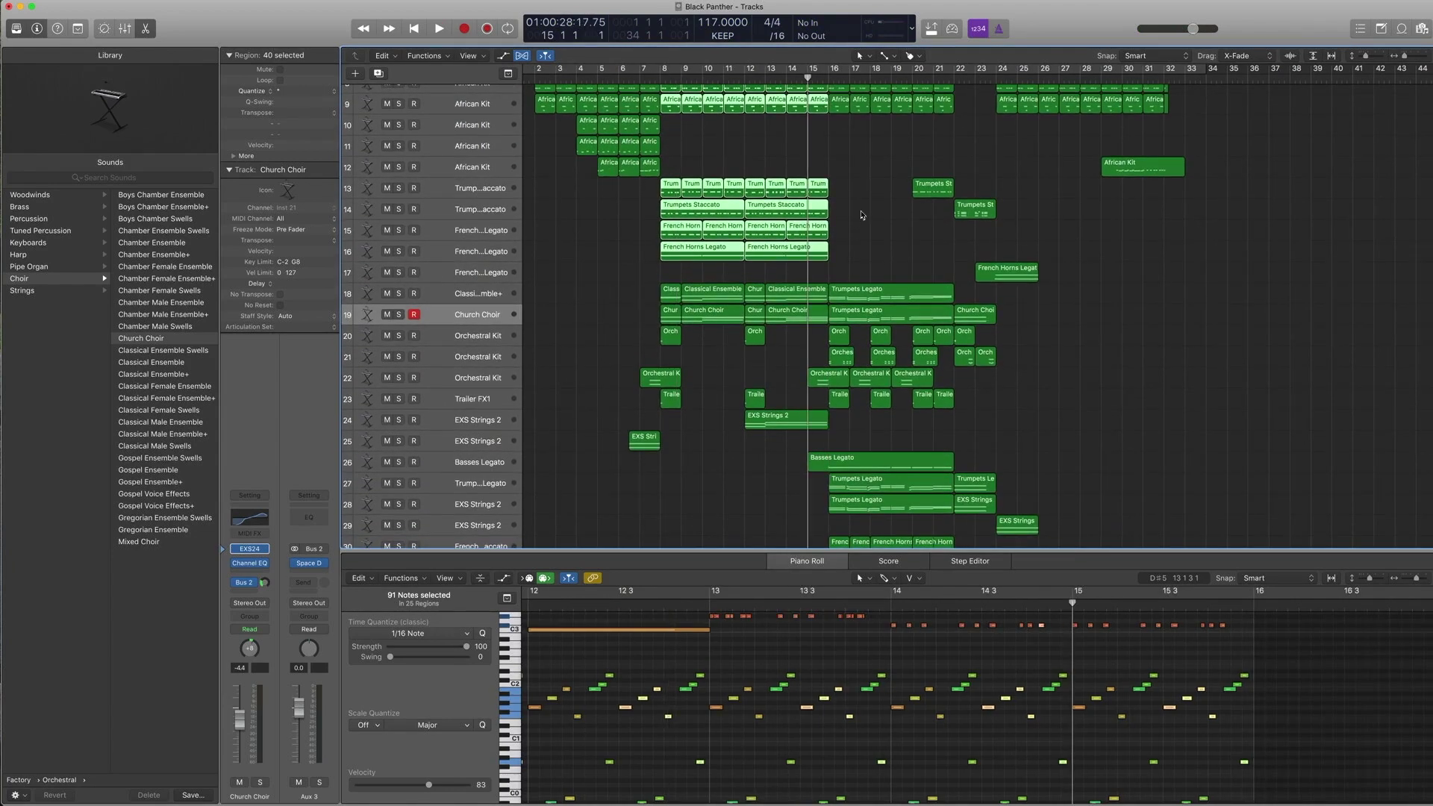
{"action": "key", "text": "space"}
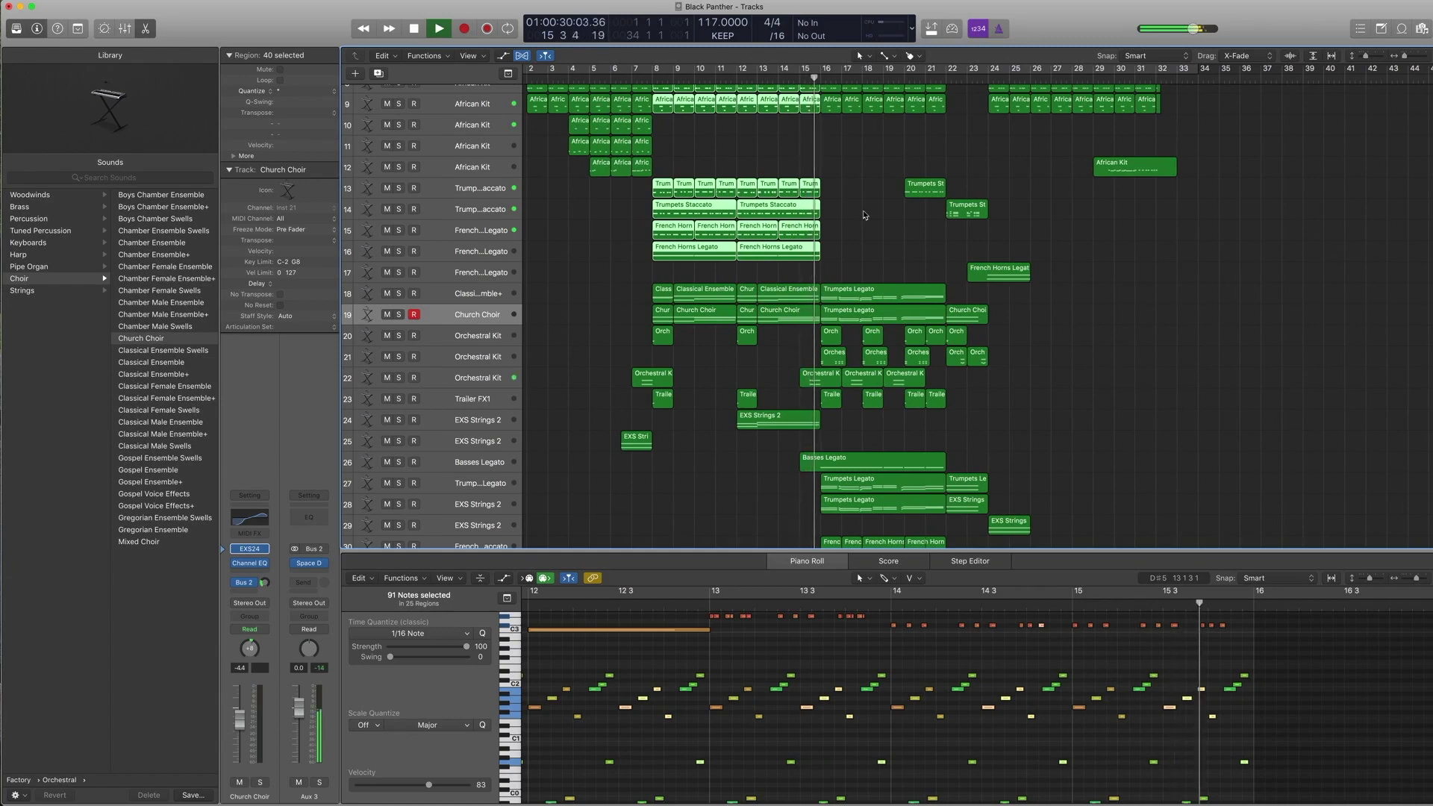
{"action": "scroll", "coordinate": [865, 231], "scroll_direction": "up", "scroll_amount": 1}
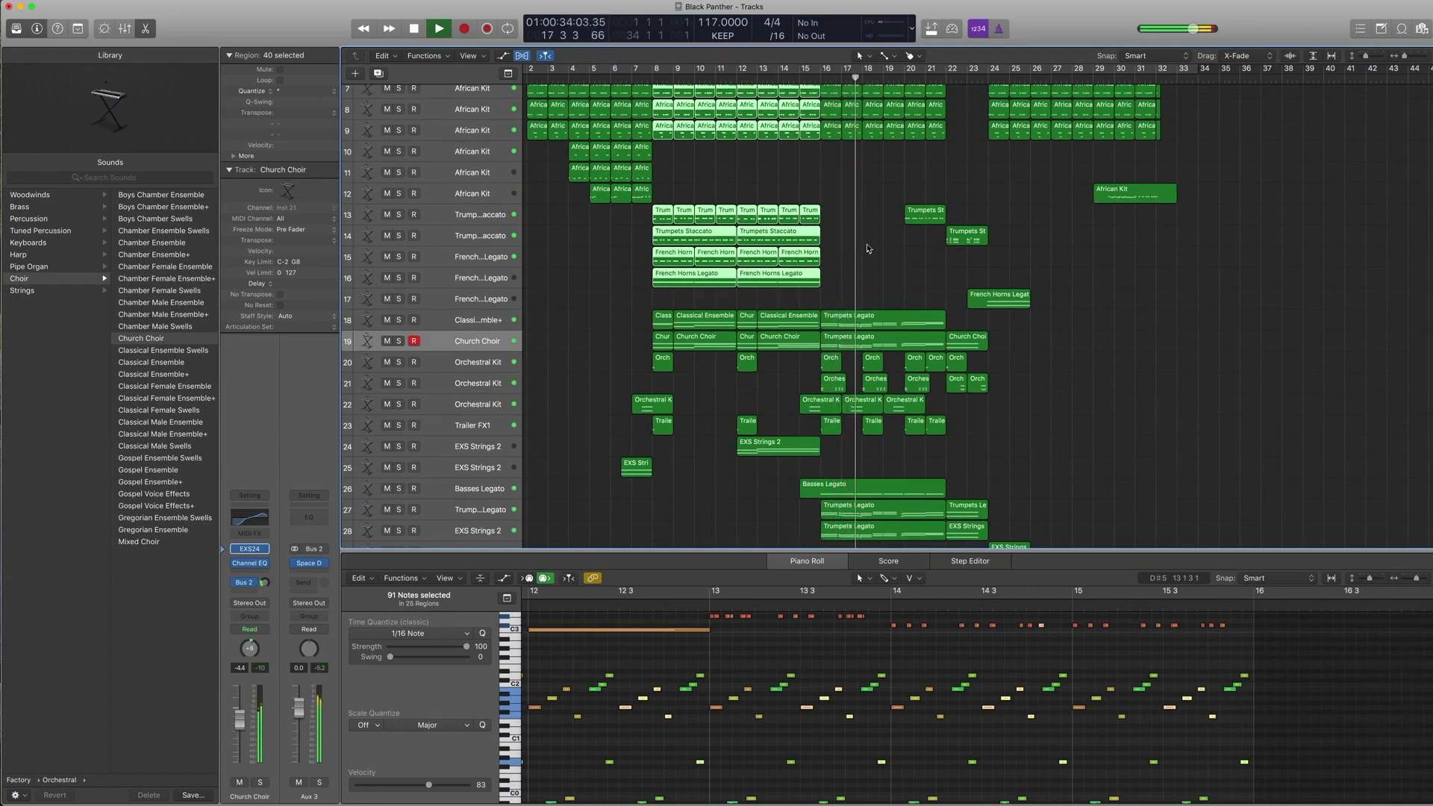
{"action": "scroll", "coordinate": [873, 254], "scroll_direction": "down", "scroll_amount": 3}
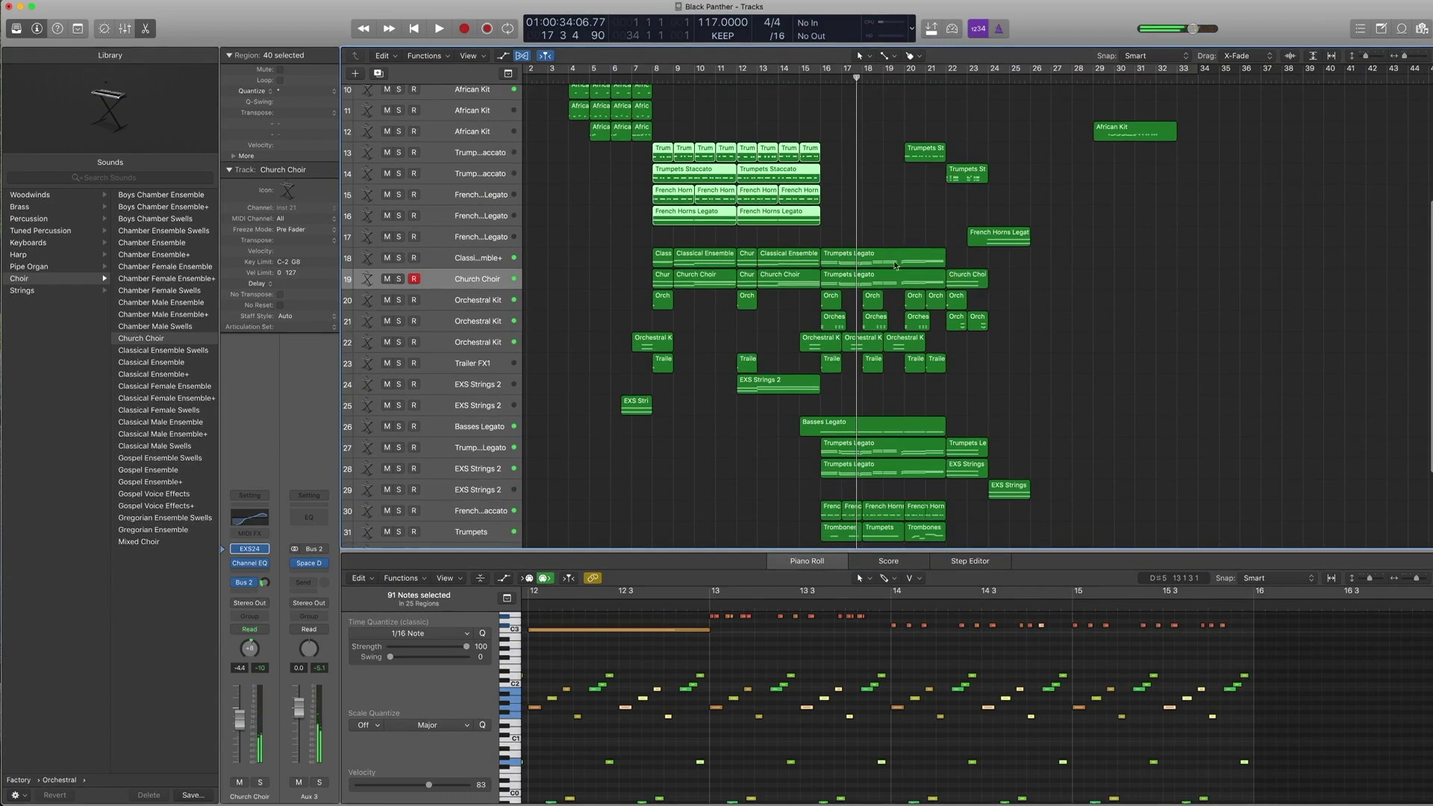
{"action": "left_click", "coordinate": [895, 265]}
Play the tracks 18–19 trumpets from bar 16, then audition track 27's Trumpets Legato region.
{"action": "key", "text": "comma"}
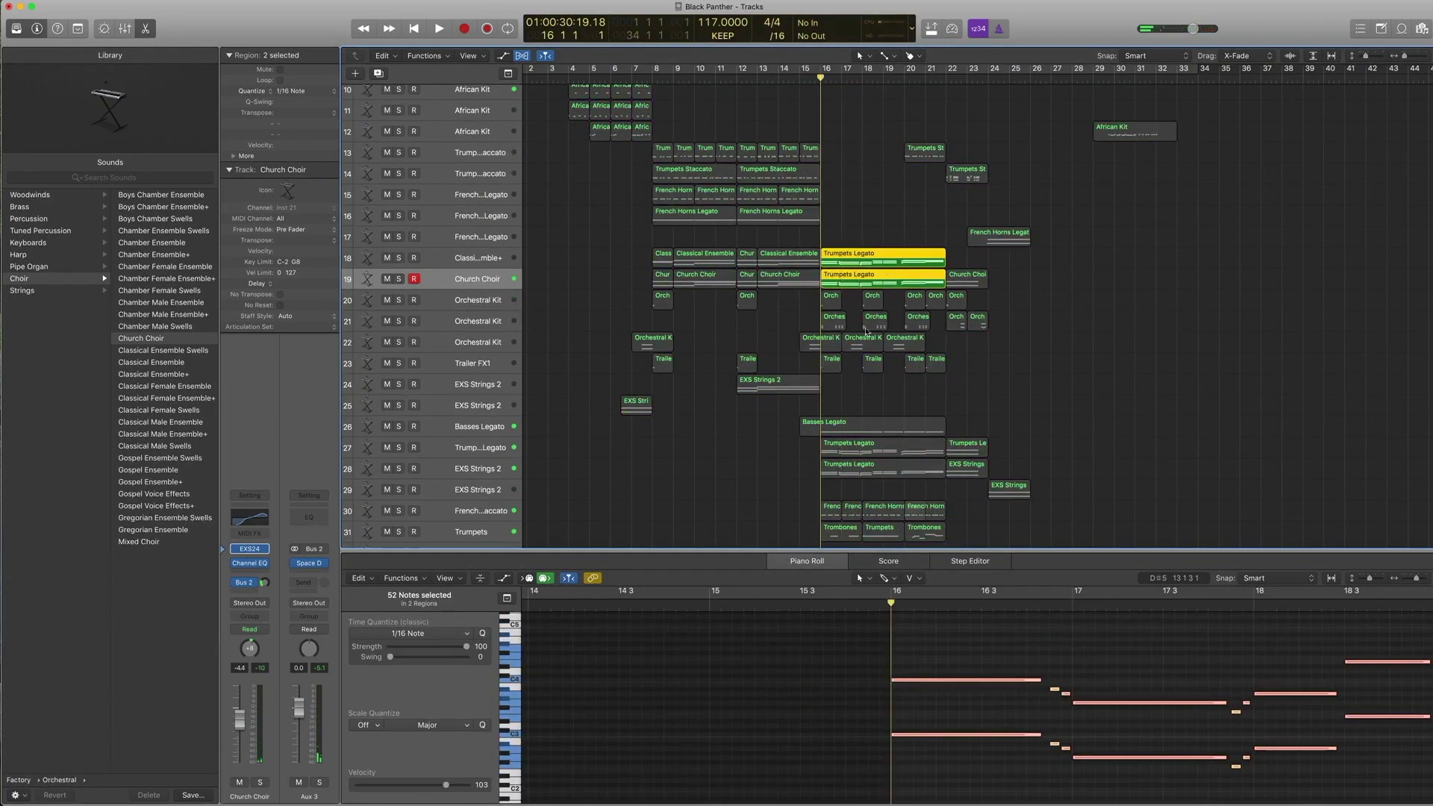
{"action": "key", "text": "space"}
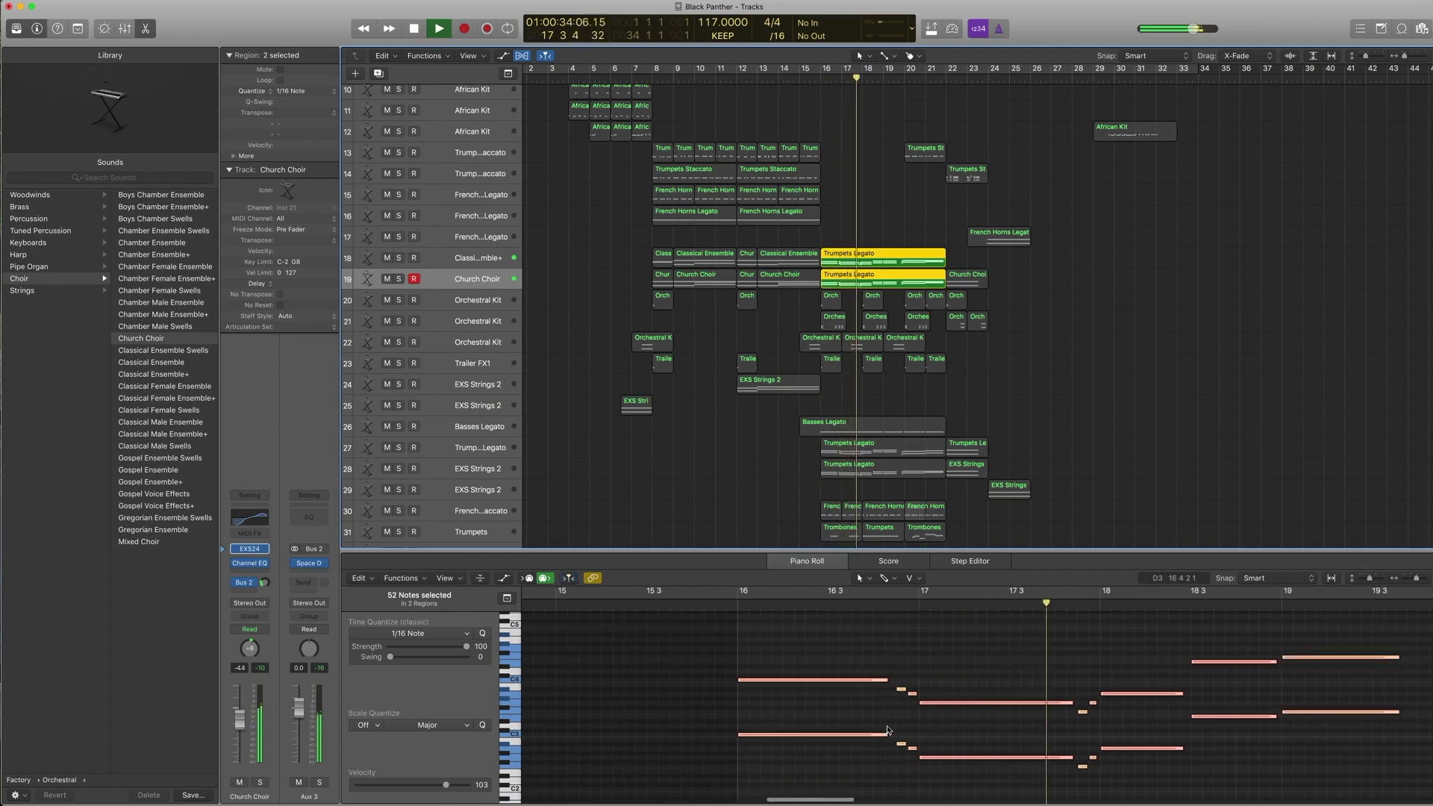
{"action": "key", "text": "space"}
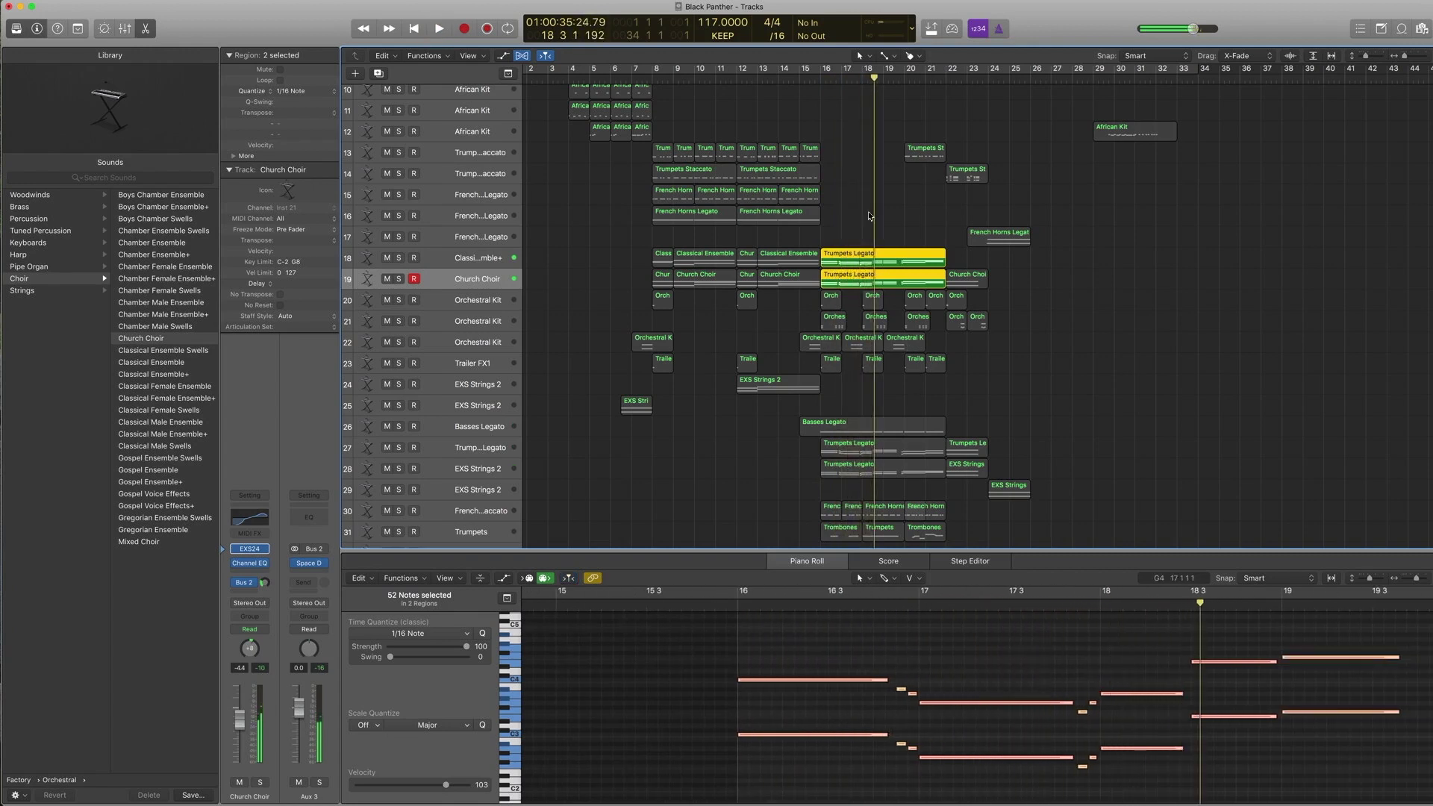
{"action": "left_click", "coordinate": [859, 452]}
{"action": "key", "text": "shift+Return"}
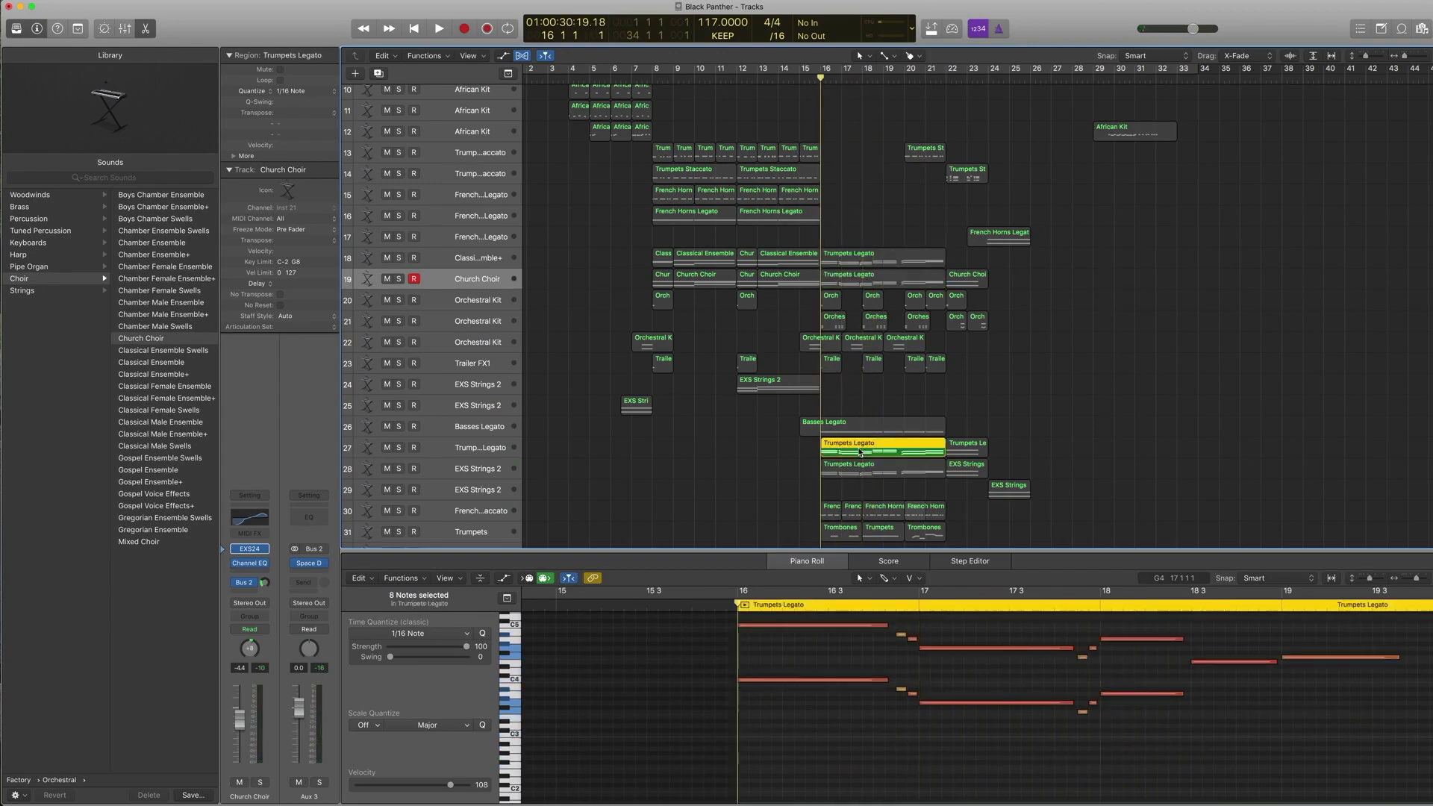
{"action": "scroll", "coordinate": [883, 285], "scroll_direction": "down", "scroll_amount": 2}
{"action": "key", "text": "space"}
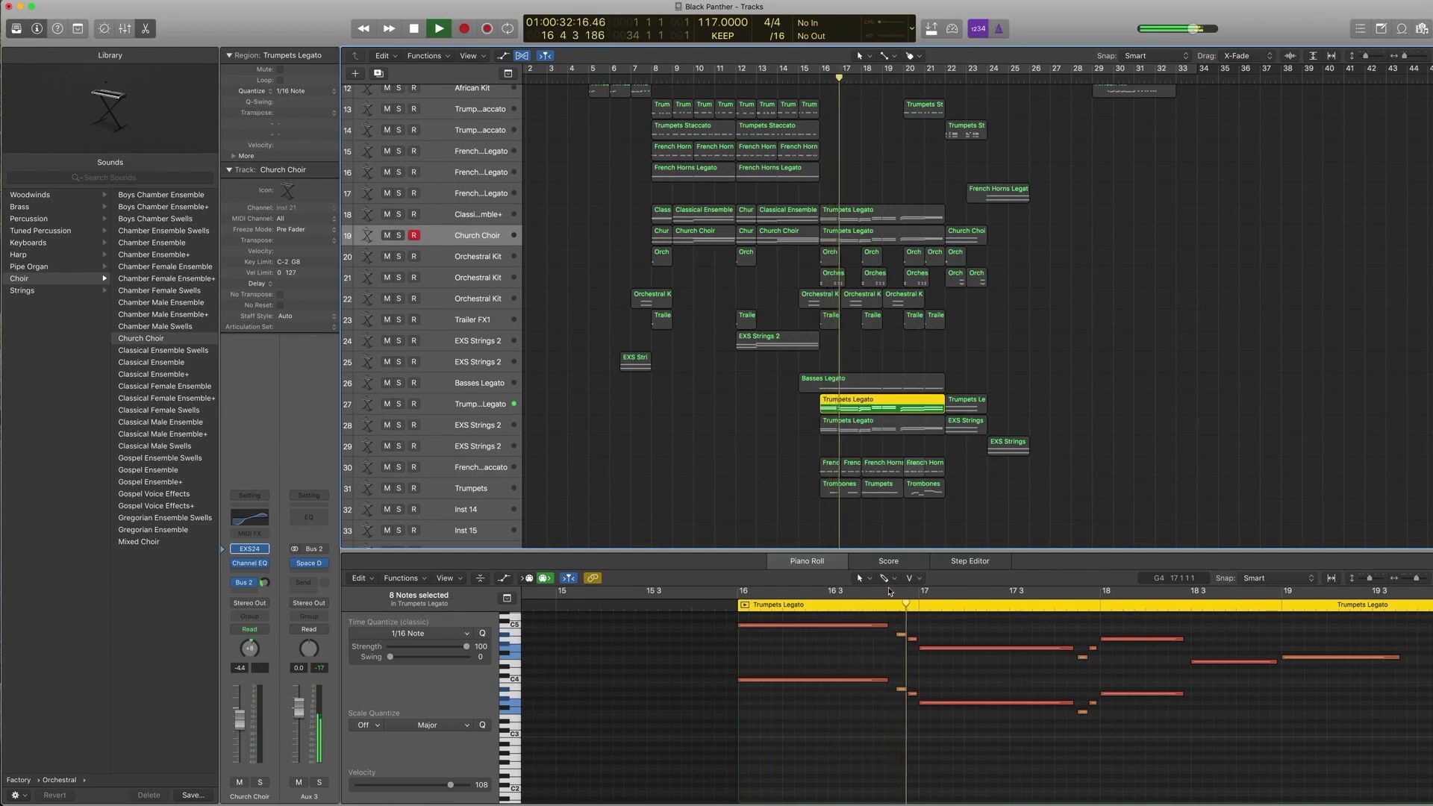
{"action": "key", "text": "space"}
Audition the Trumpets Legato region on track 28 from bar 16.
{"action": "left_click", "coordinate": [848, 429]}
{"action": "key", "text": "shift+Return"}
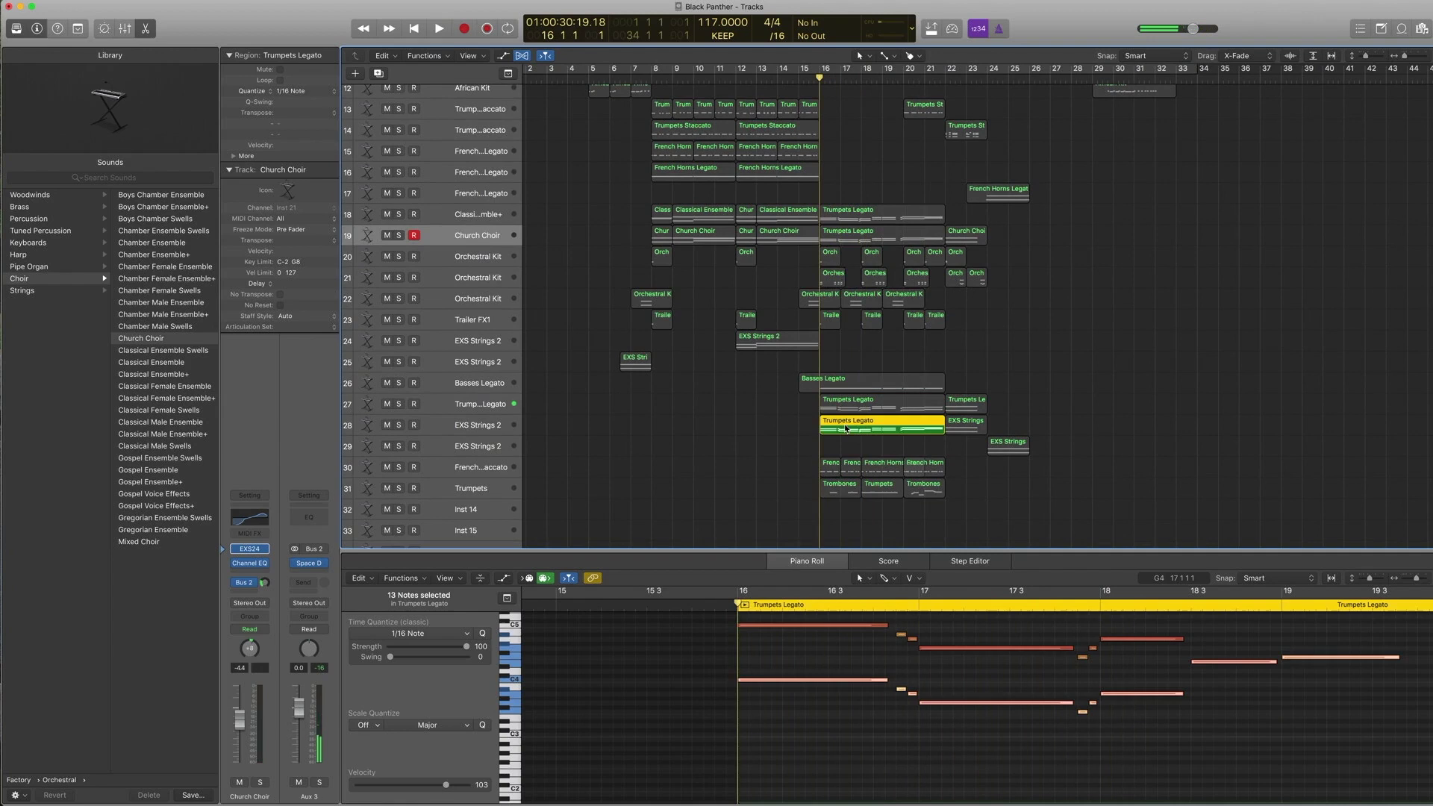
{"action": "key", "text": "space"}
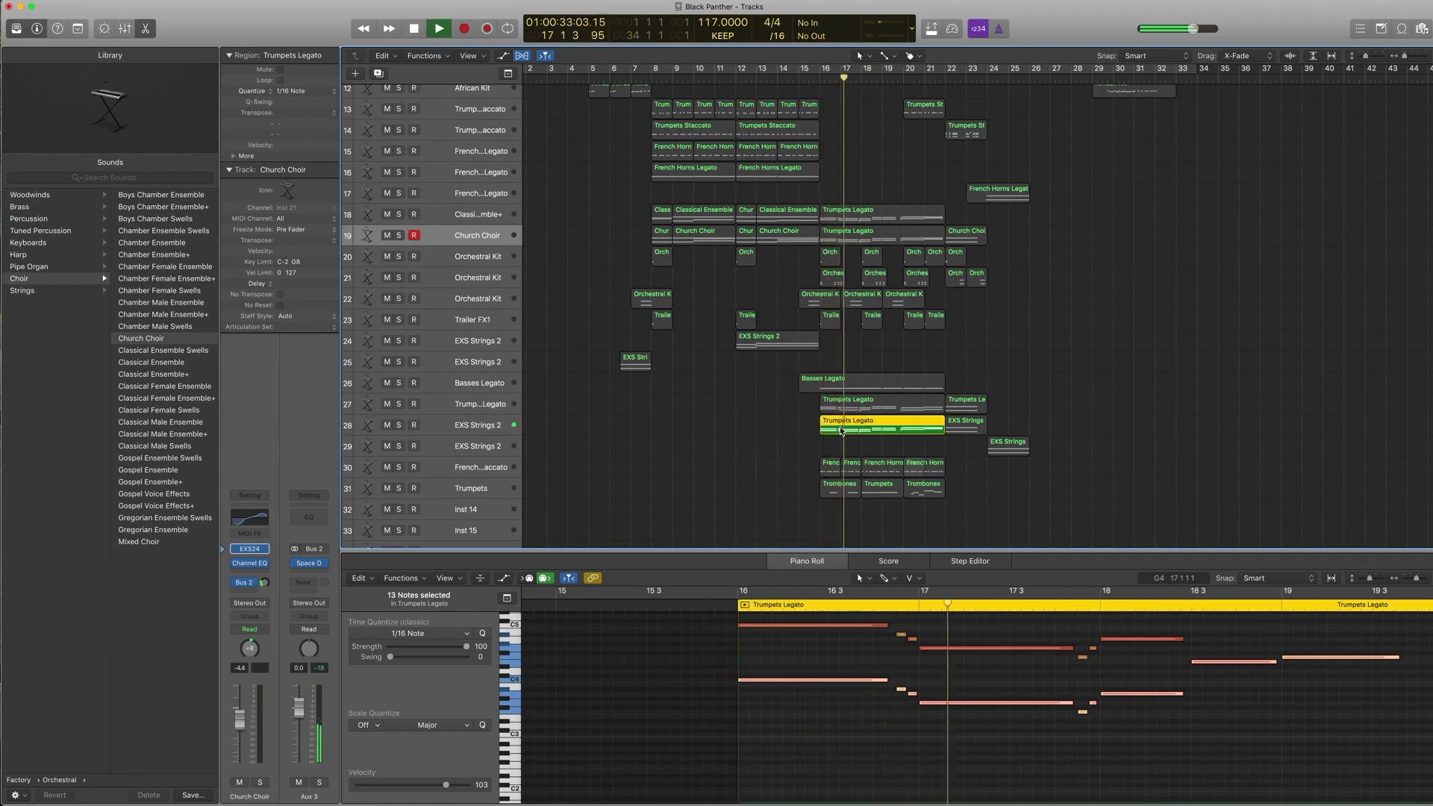
Select all four Trumpets Legato regions, play them from bar 16, and turn region solo off.
{"action": "left_click", "coordinate": [842, 412], "text": "shift"}
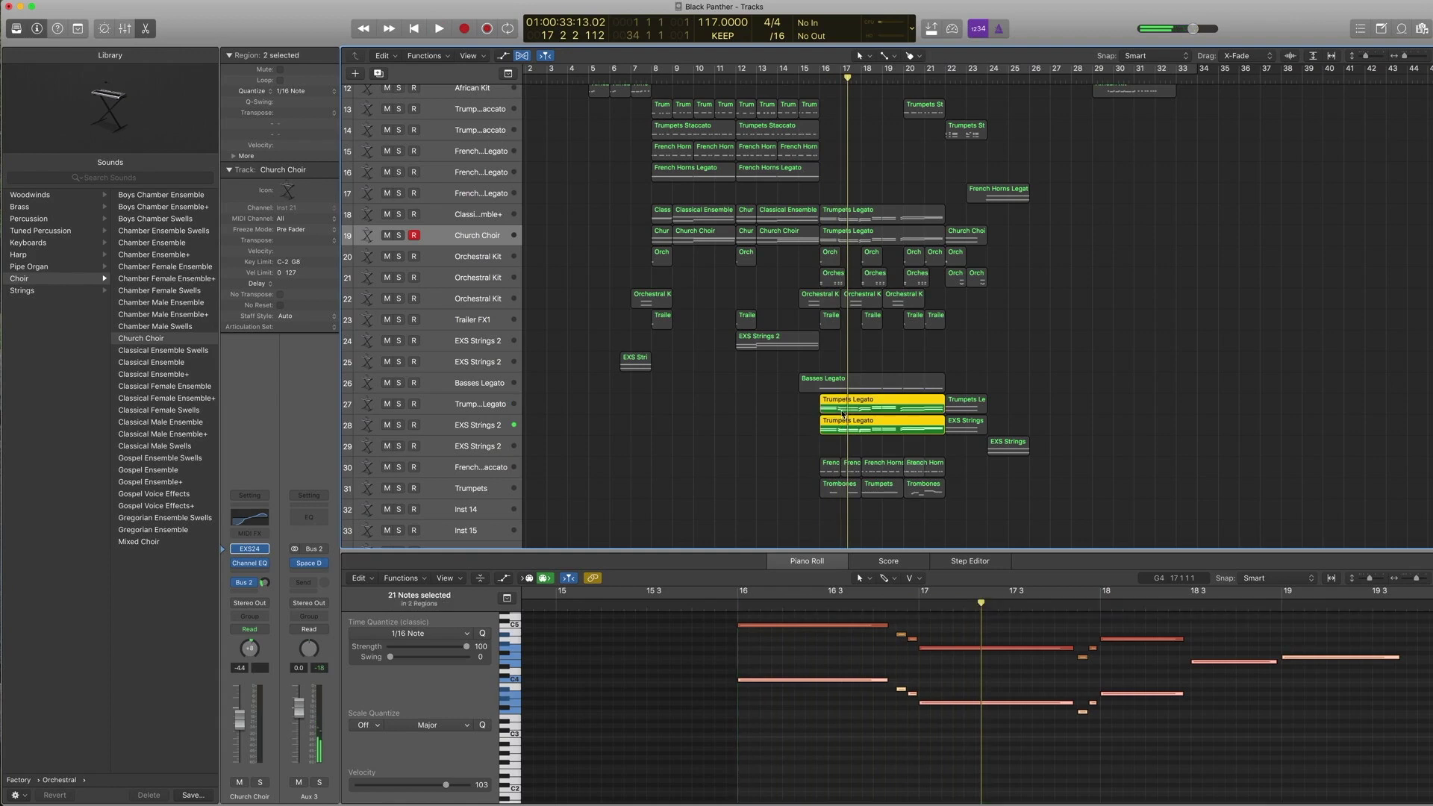
{"action": "left_click_drag", "start_coordinate": [857, 192], "coordinate": [858, 236]}
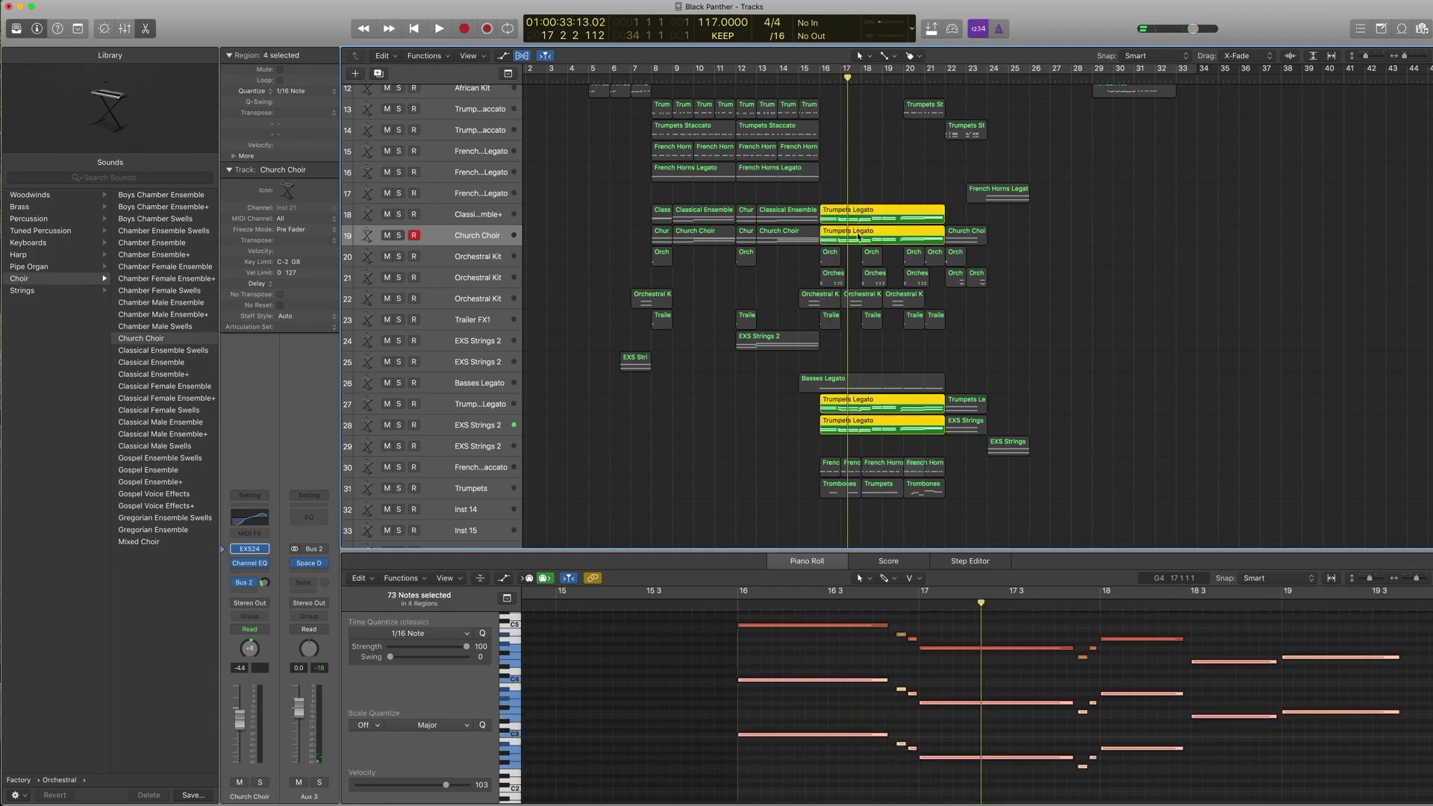
{"action": "key", "text": "shift+Home"}
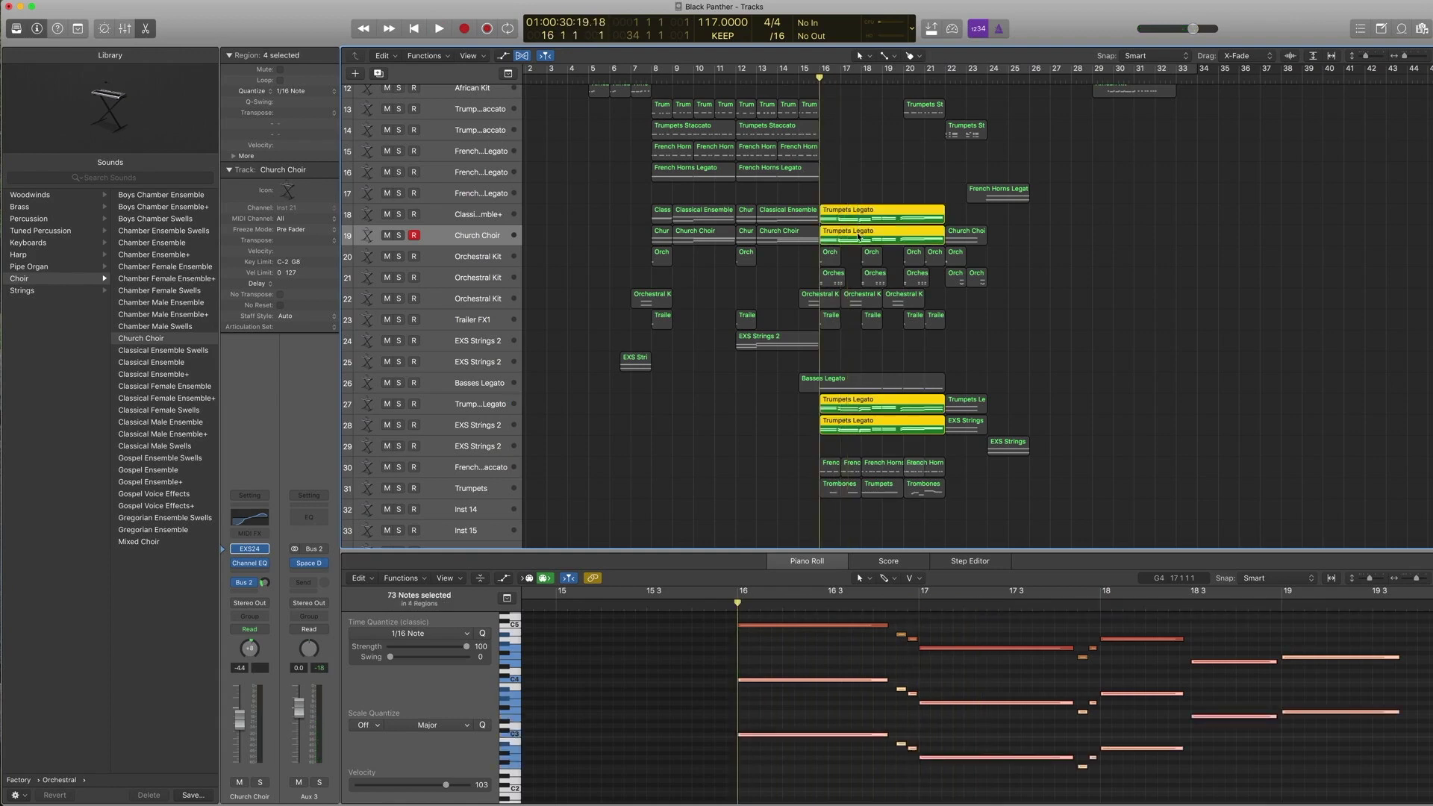
{"action": "key", "text": "space"}
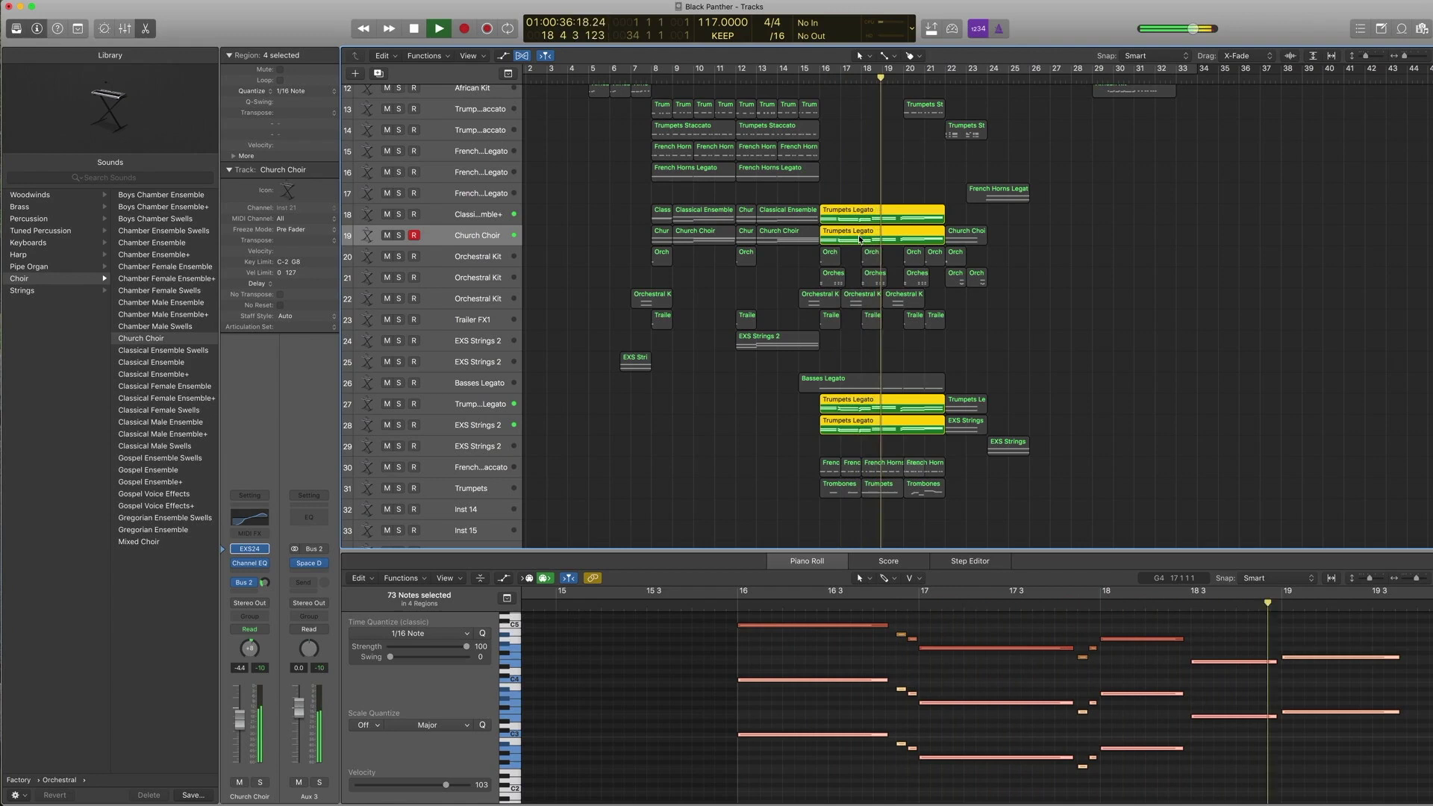
{"action": "key", "text": "space"}
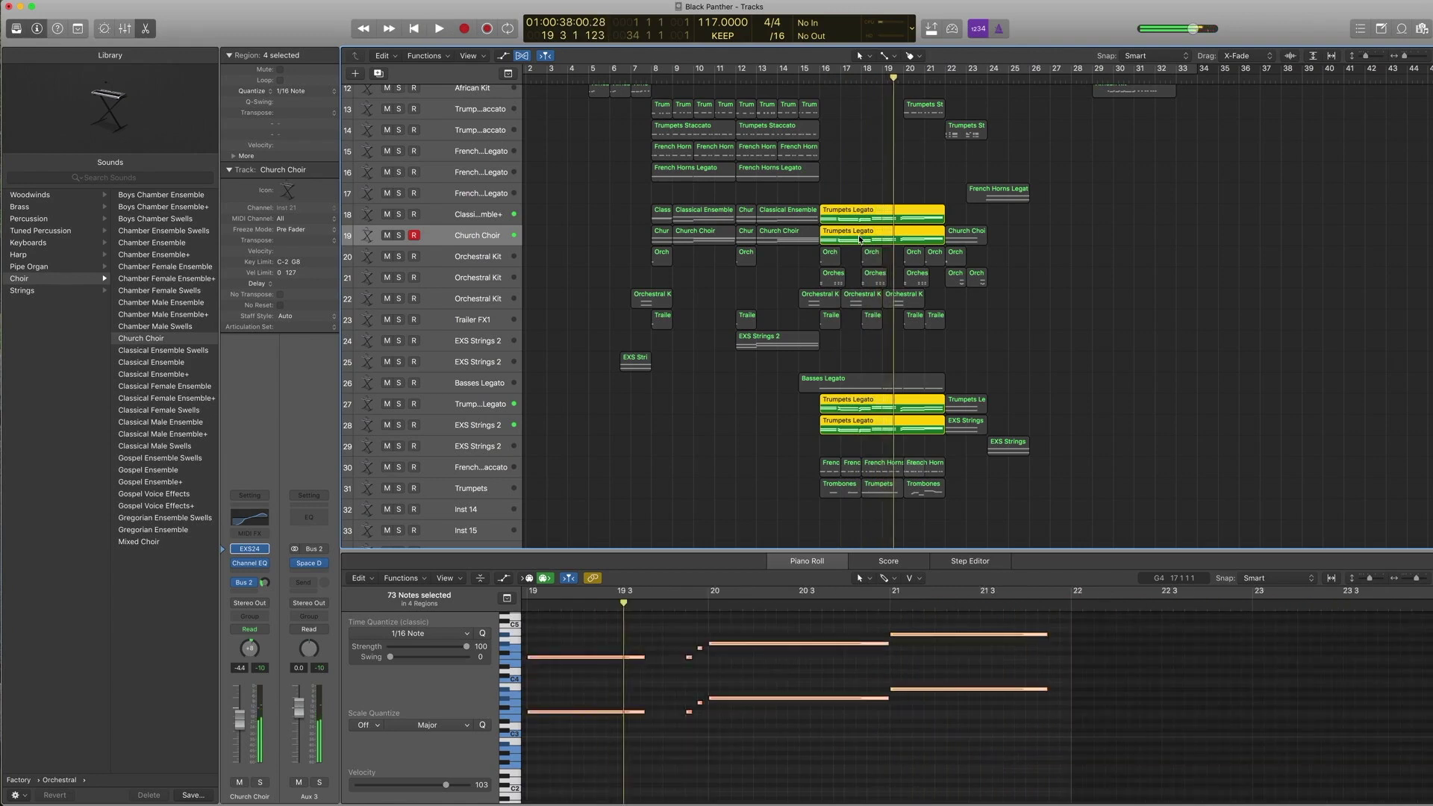
{"action": "key", "text": "ctrl+s"}
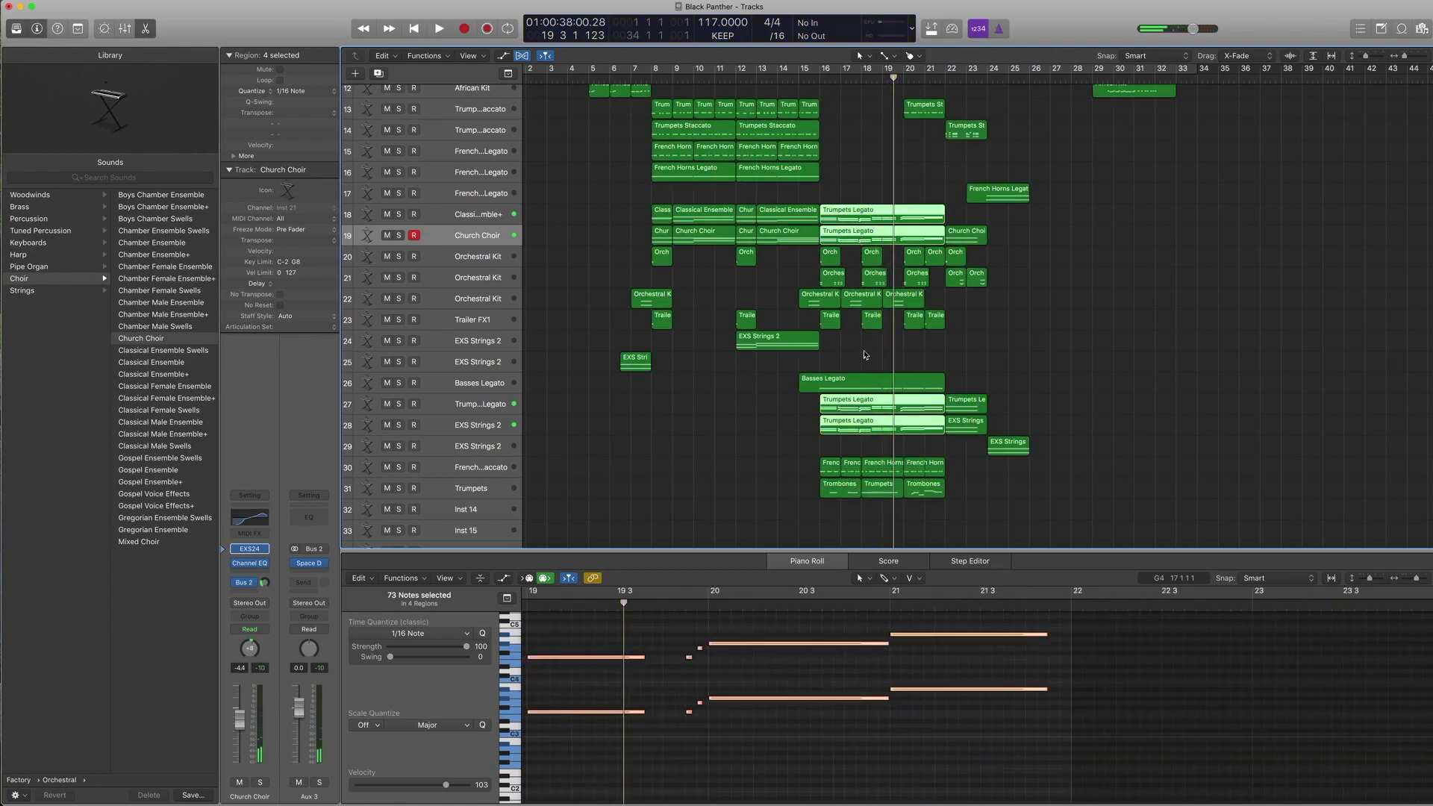
Solo the Orch regions on track 20 and play from around bar 16.
{"action": "left_click_drag", "start_coordinate": [806, 261], "coordinate": [935, 267]}
{"action": "key", "text": "ctrl+s"}
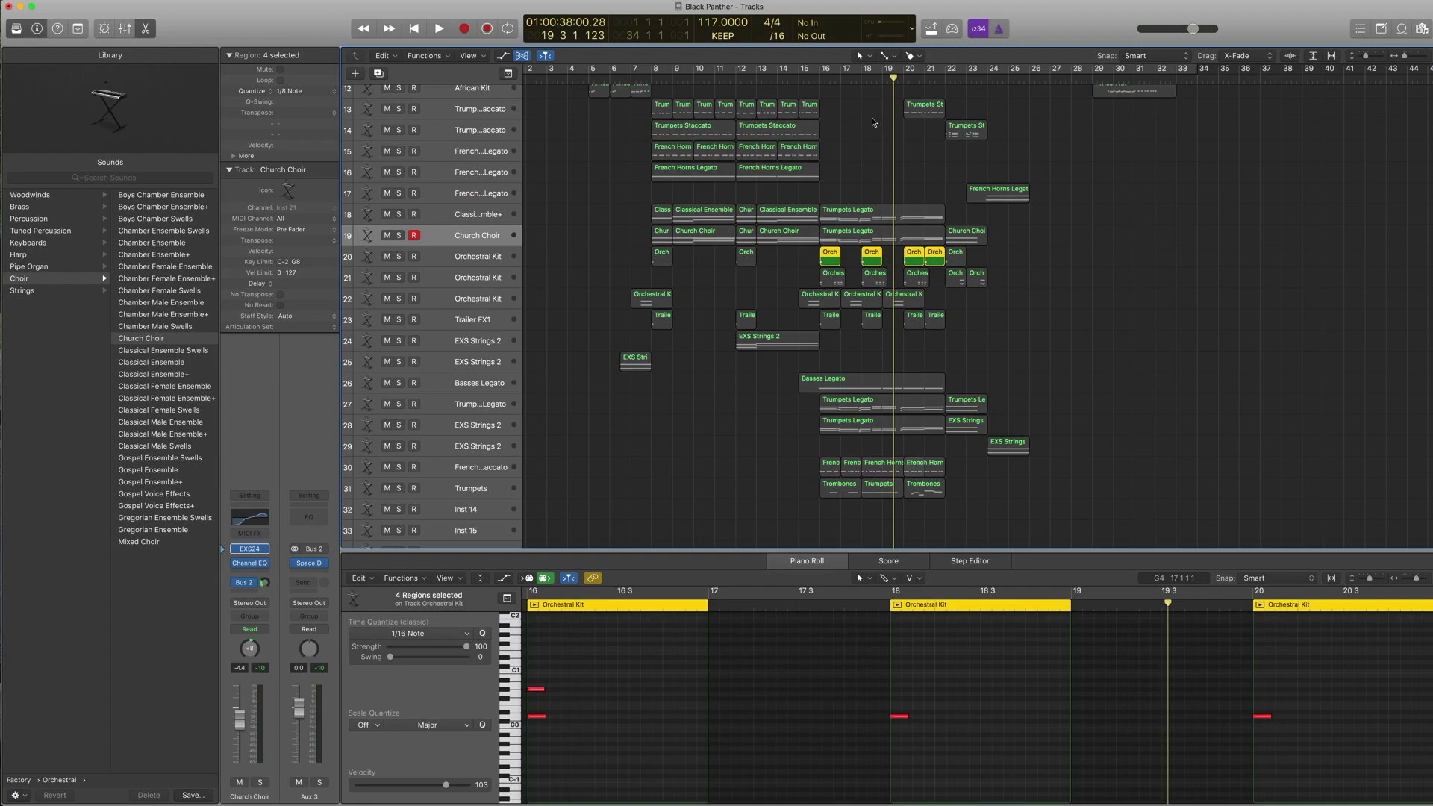
{"action": "double_click", "coordinate": [817, 80]}
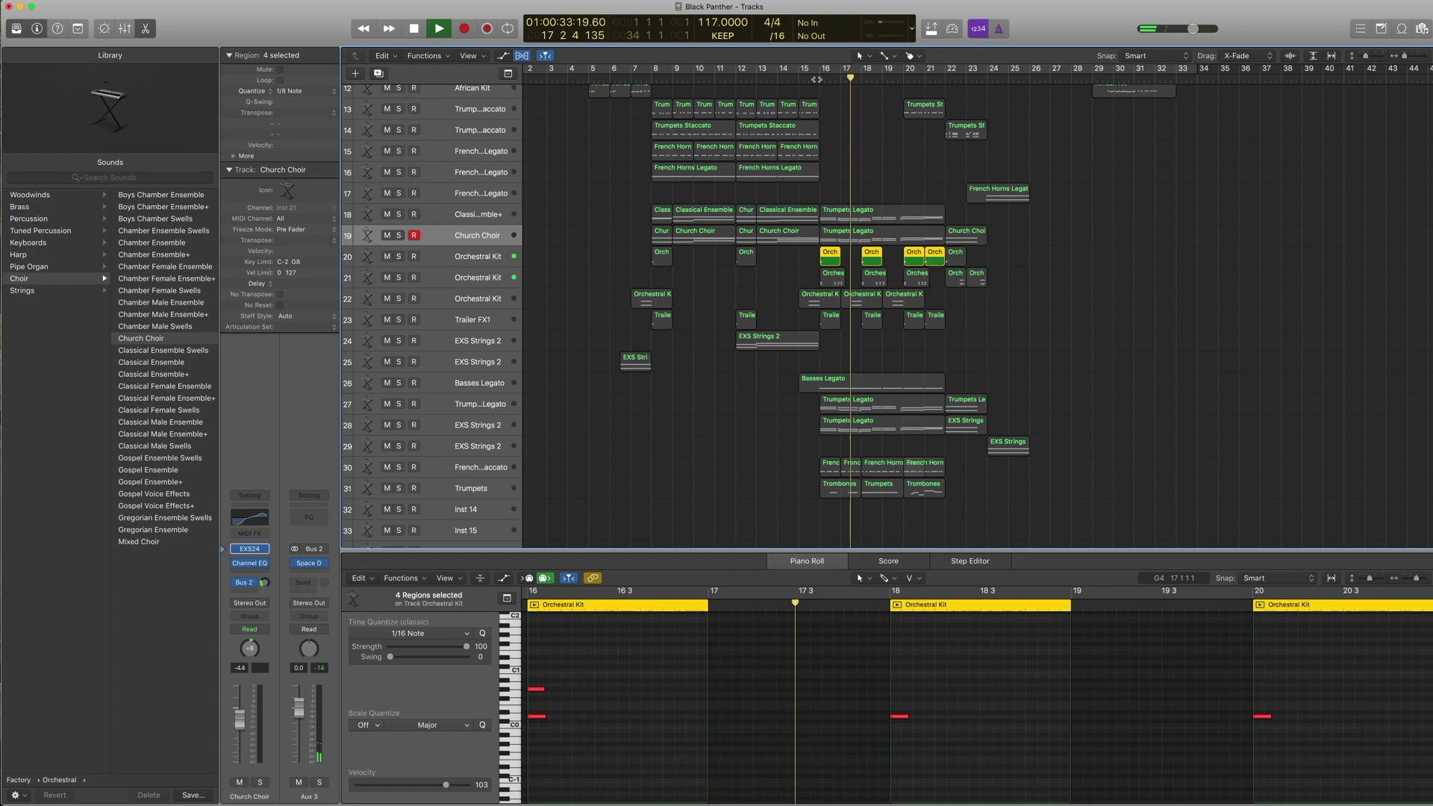
{"action": "key", "text": "space"}
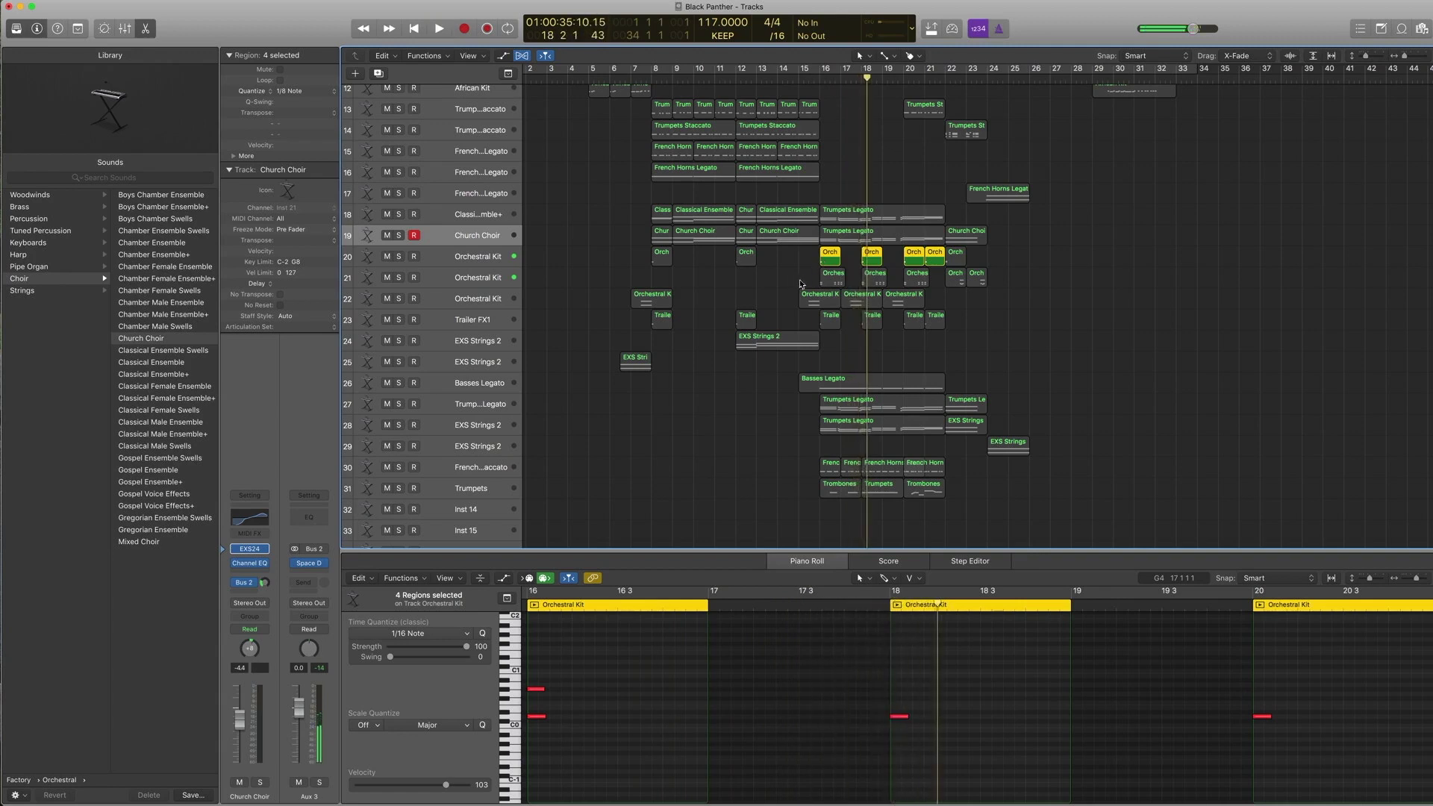
Audition track 21's Orches regions, then select the three Orchestral Kit regions on track 22.
{"action": "left_click_drag", "start_coordinate": [797, 282], "coordinate": [924, 285]}
{"action": "key", "text": "space"}
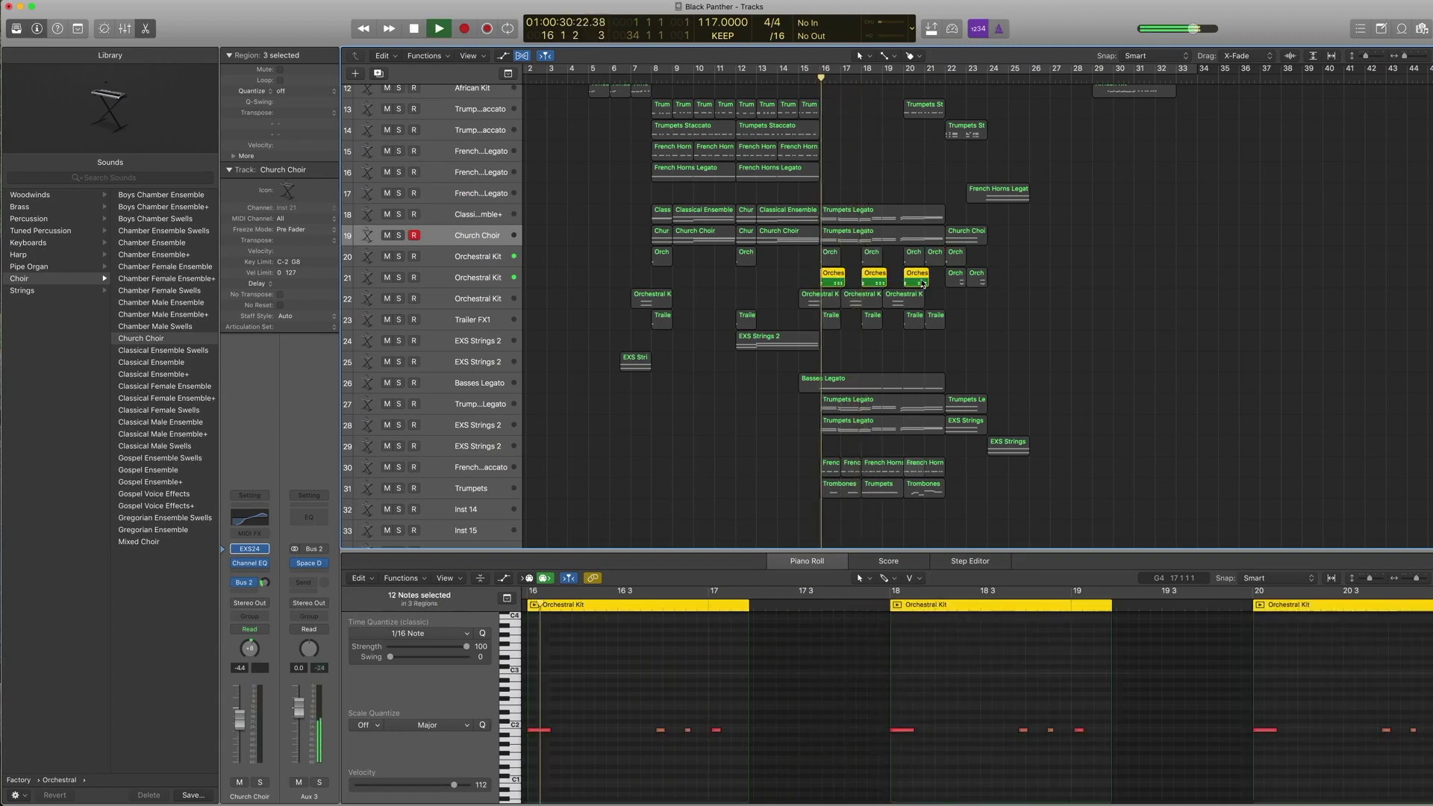
{"action": "scroll", "coordinate": [709, 679], "scroll_direction": "down", "scroll_amount": 3}
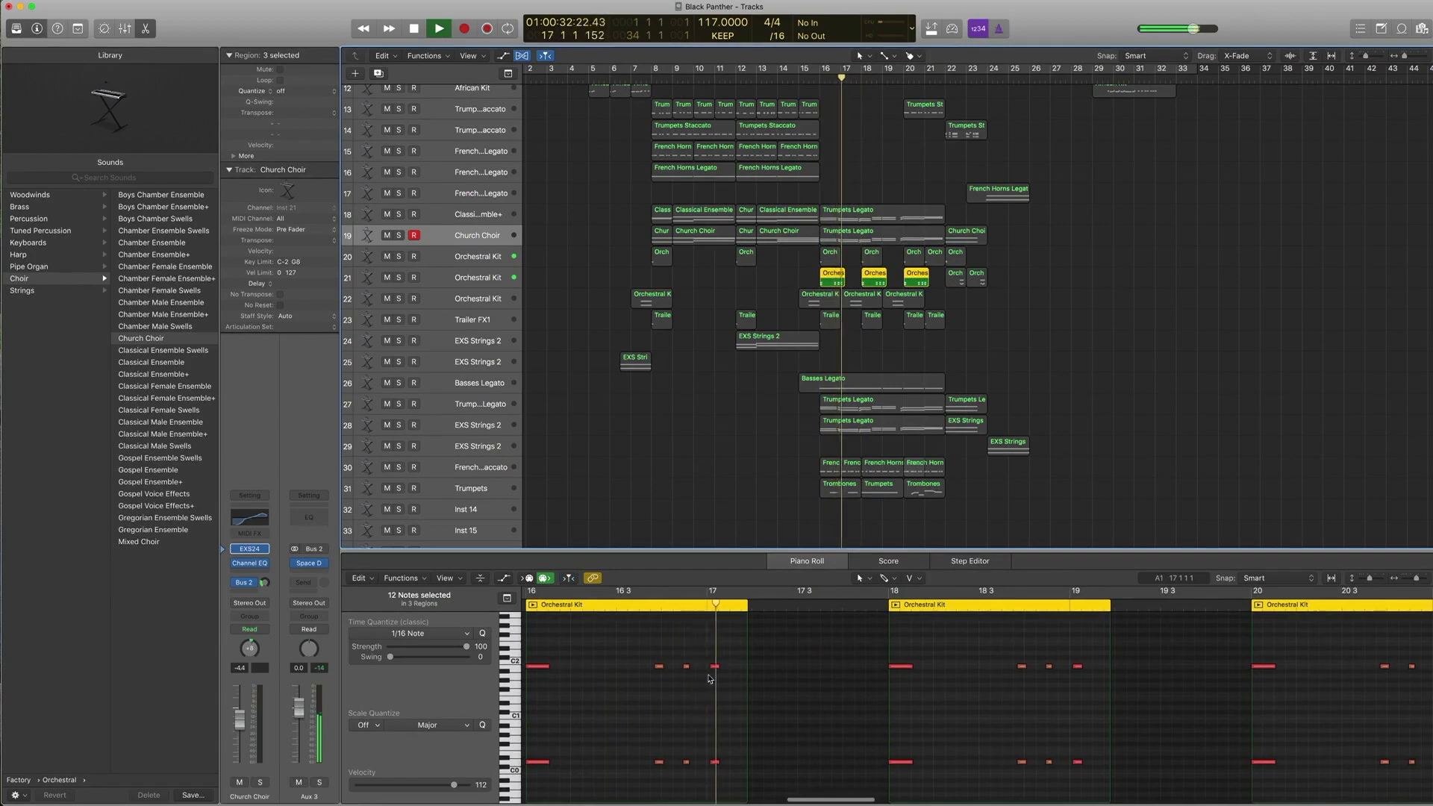
{"action": "key", "text": "space"}
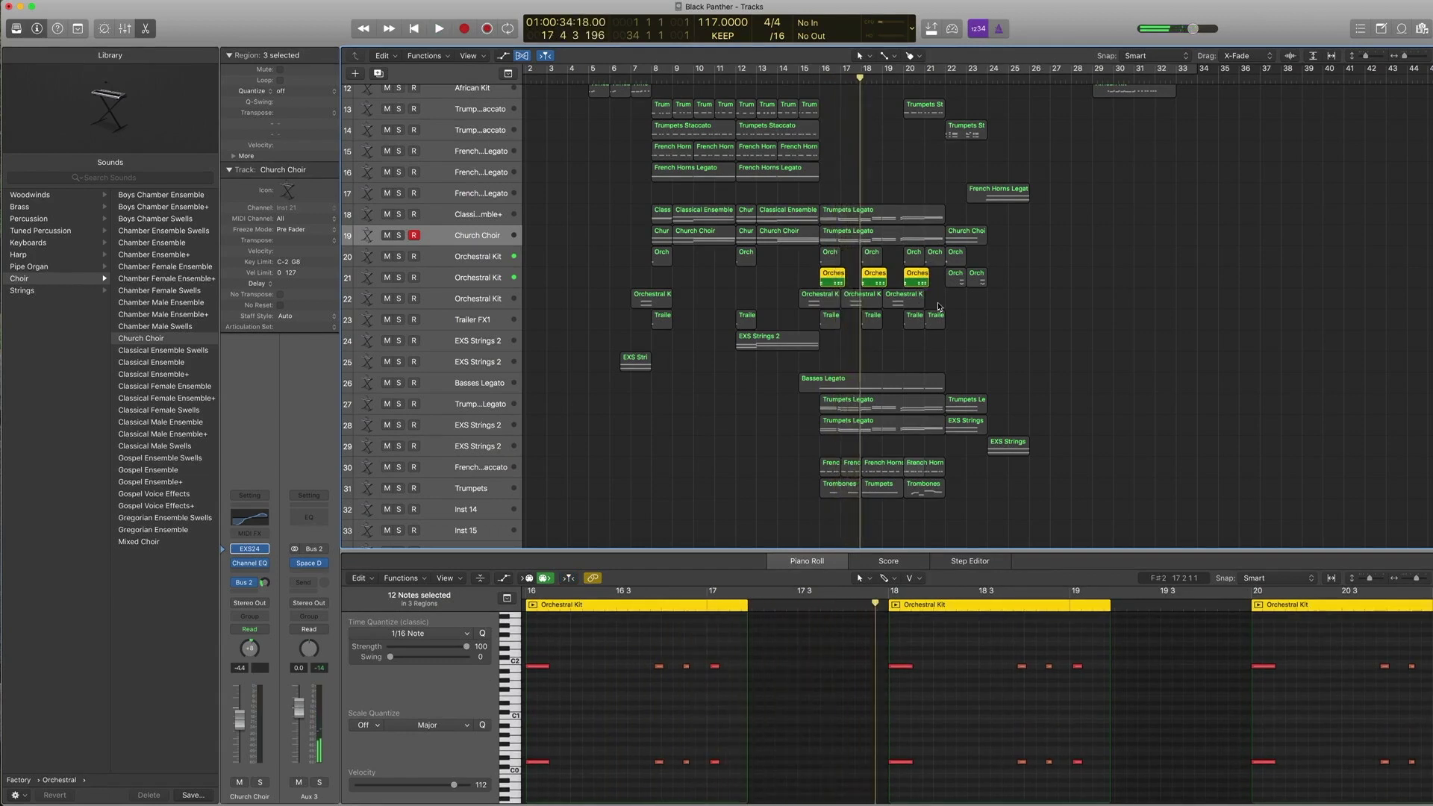
{"action": "left_click_drag", "start_coordinate": [939, 308], "coordinate": [833, 307]}
{"action": "left_click", "coordinate": [833, 307], "text": "shift"}
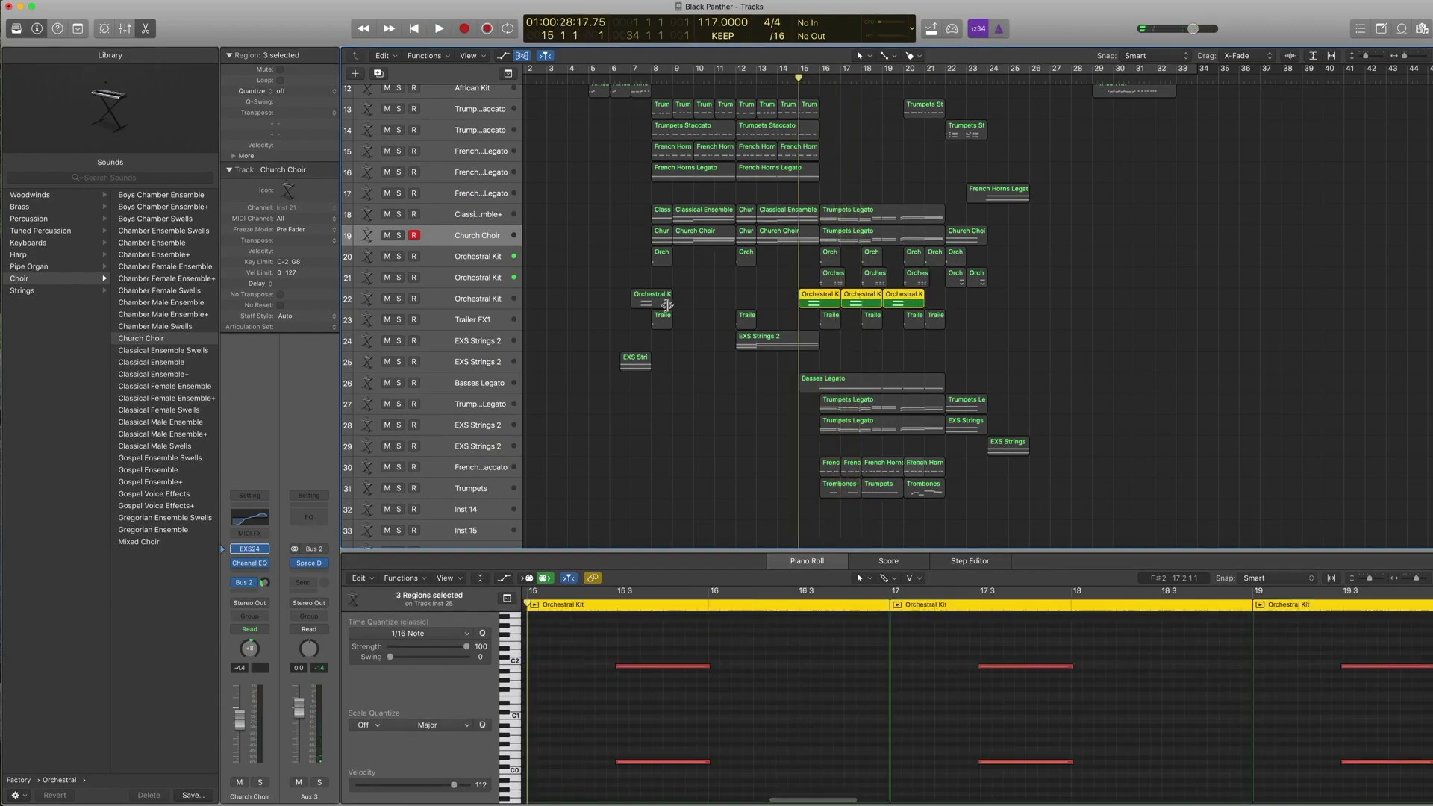
Check the Orchestral Kit's Arpeggiator, then audition the kit regions on tracks 20–22, bars 15–20.
{"action": "left_click", "coordinate": [484, 300]}
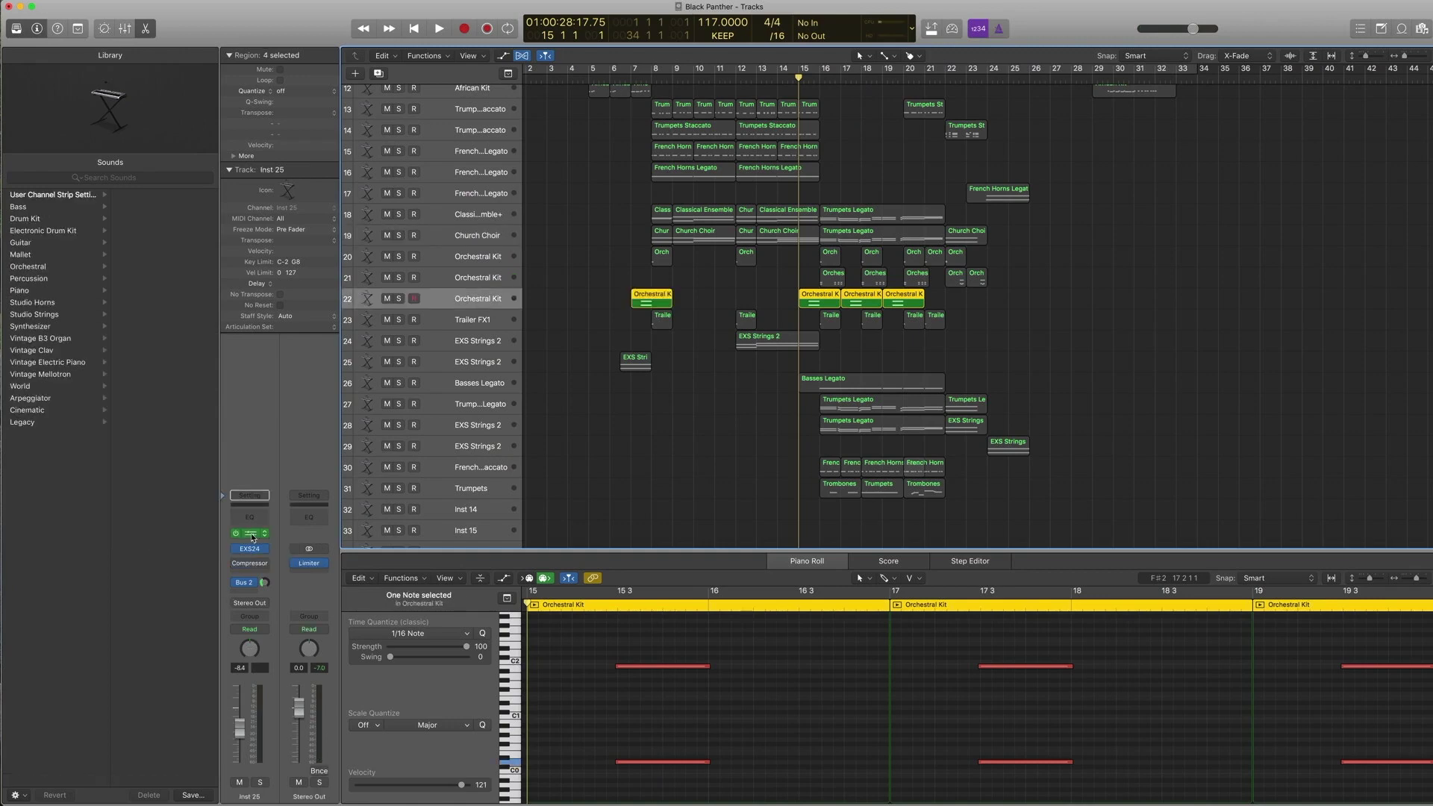
{"action": "left_click", "coordinate": [251, 534]}
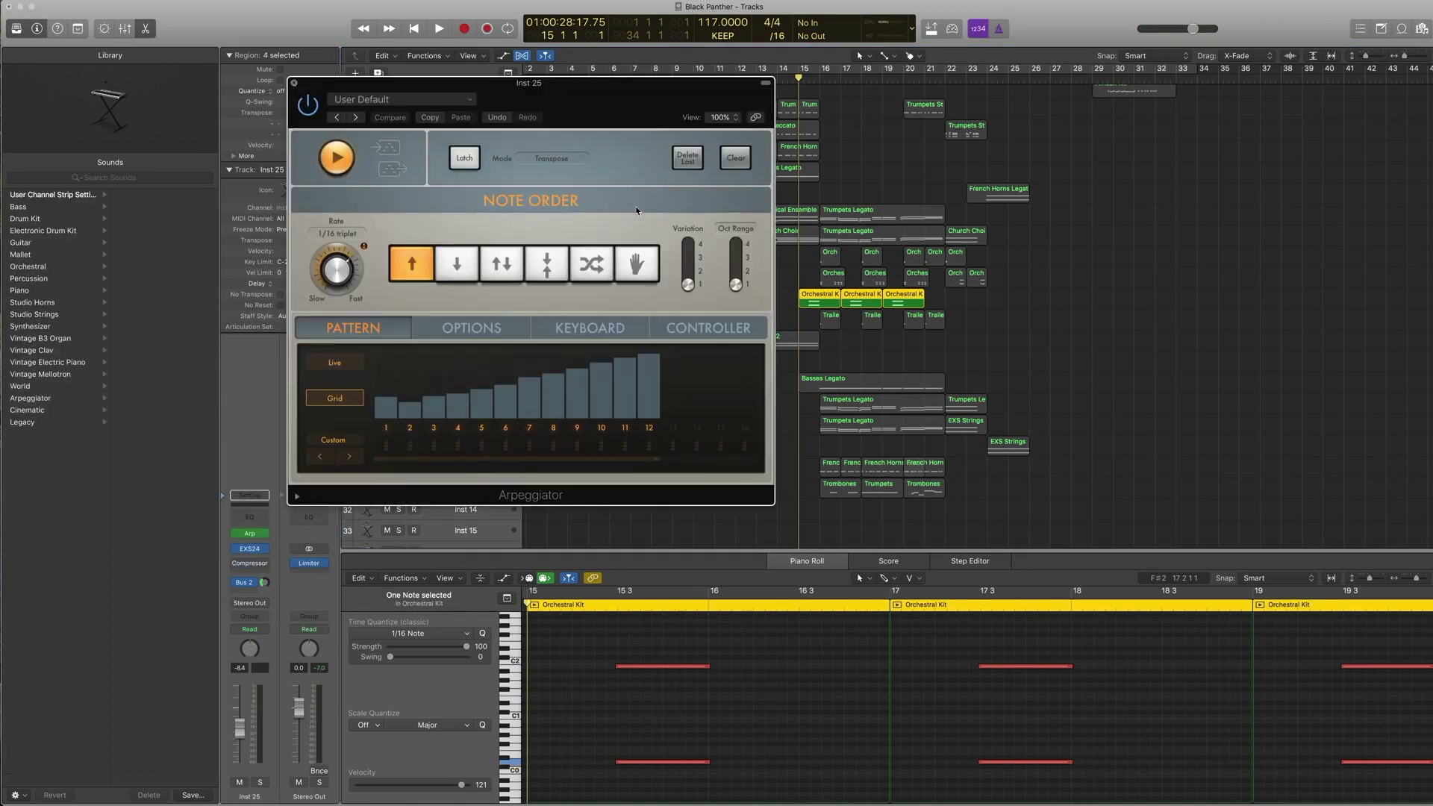
{"action": "key", "text": "super+w"}
{"action": "left_click_drag", "start_coordinate": [813, 262], "coordinate": [925, 300]}
{"action": "key", "text": "space"}
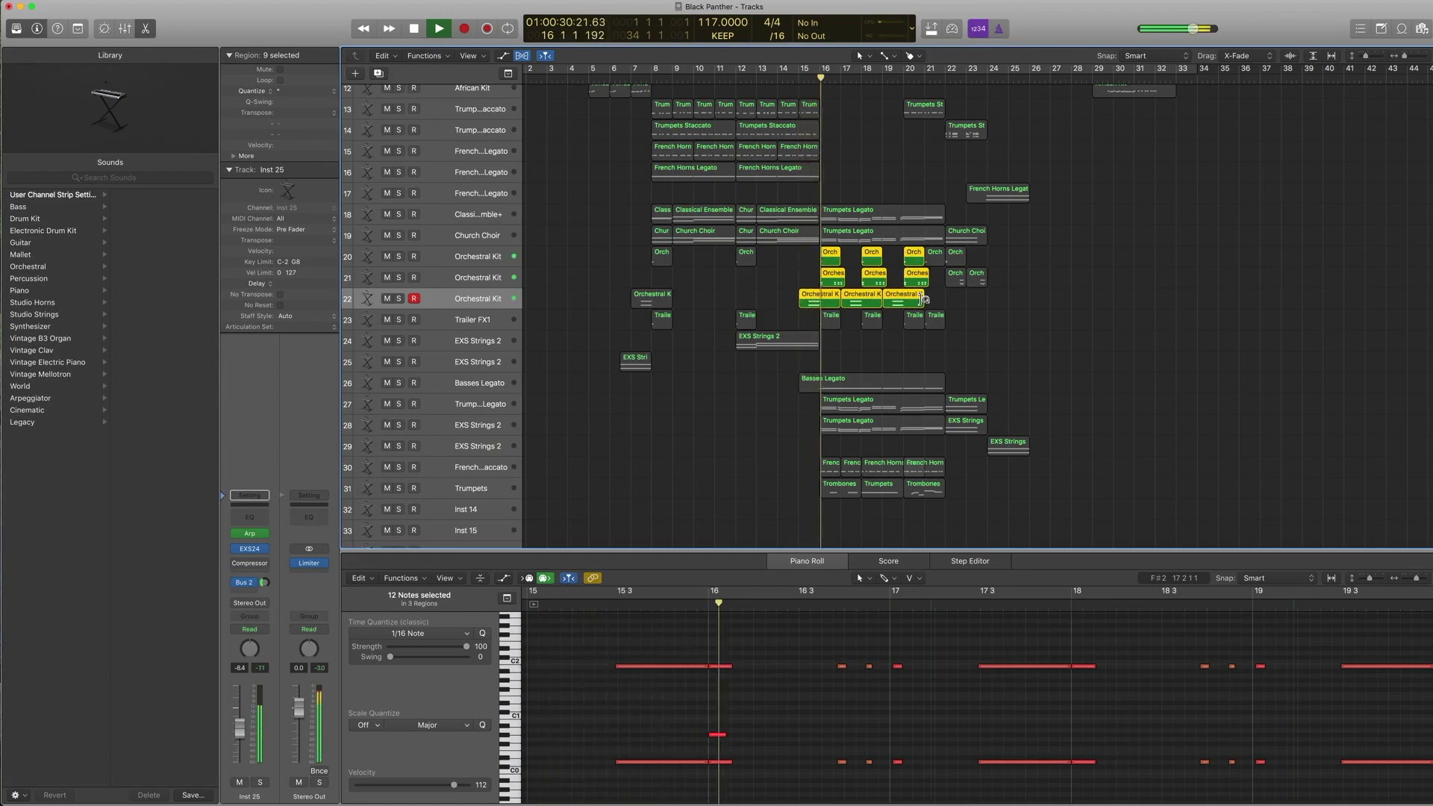
{"action": "key", "text": "space"}
Select the three Trailer FX1 hits on track 23 and play them back.
{"action": "left_click", "coordinate": [916, 321]}
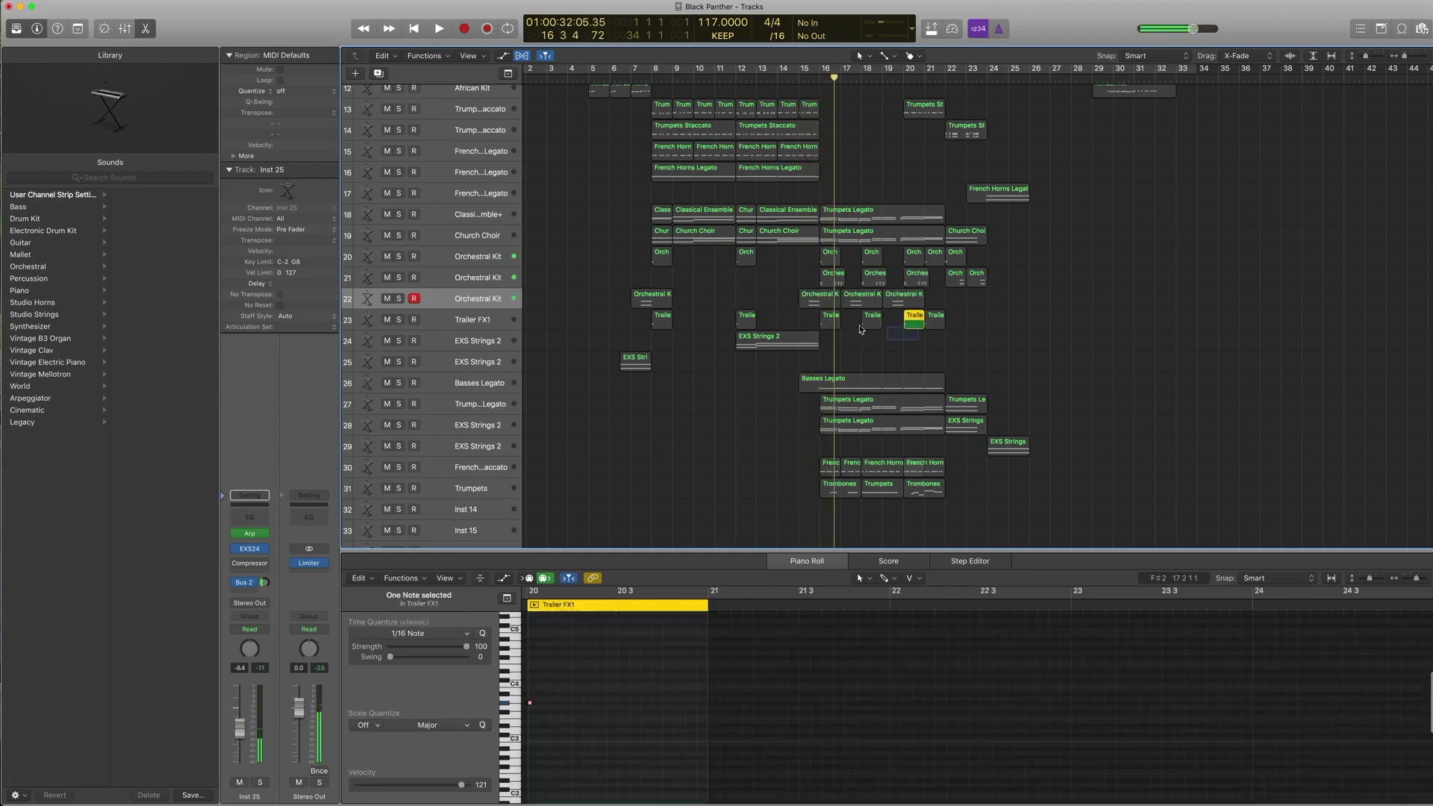
{"action": "left_click", "coordinate": [873, 321], "text": "shift"}
{"action": "left_click", "coordinate": [834, 324], "text": "shift"}
{"action": "key", "text": "space"}
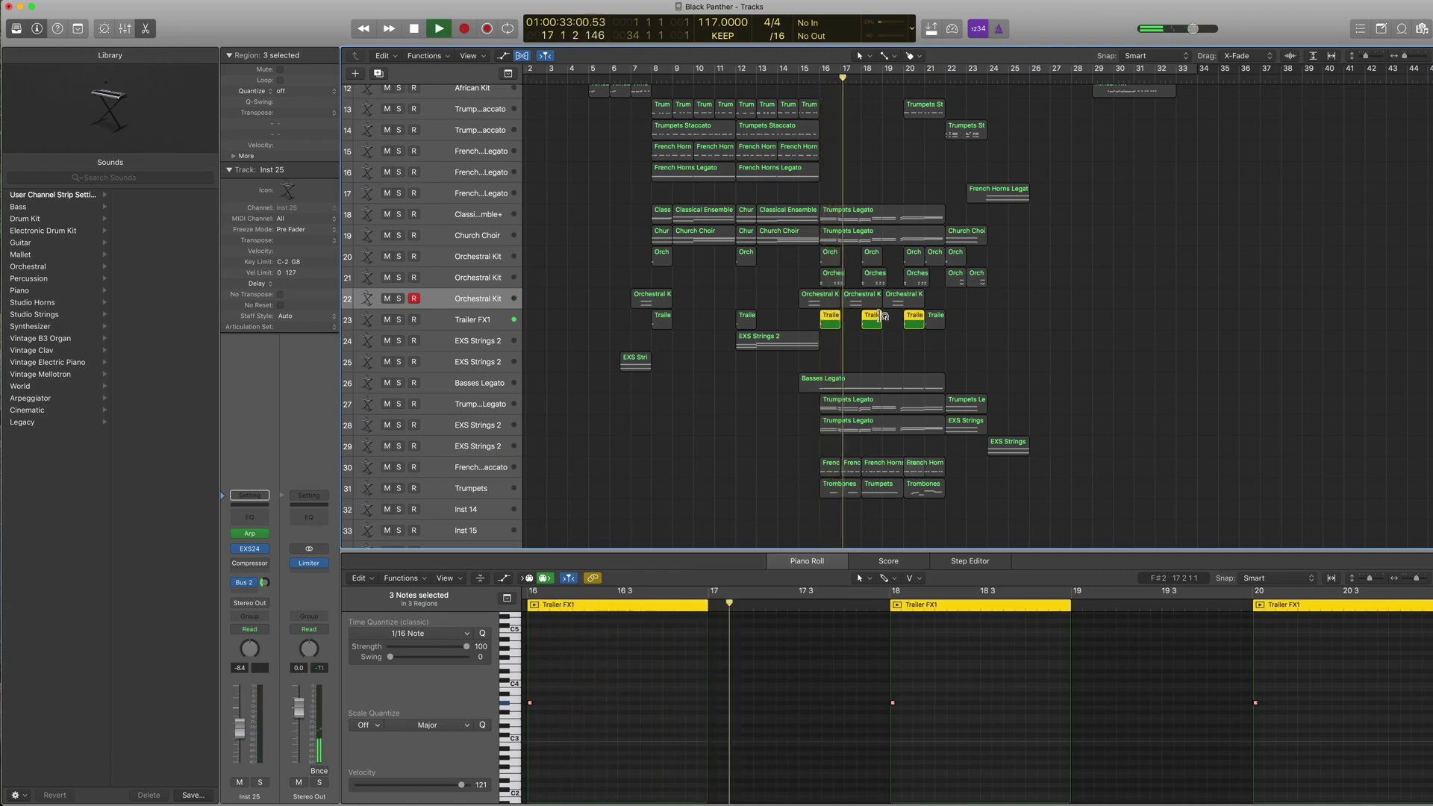
Stop playback, reselect the Orchestral Kit regions, then show the Basses Legato notes on track 26.
{"action": "key", "text": "space"}
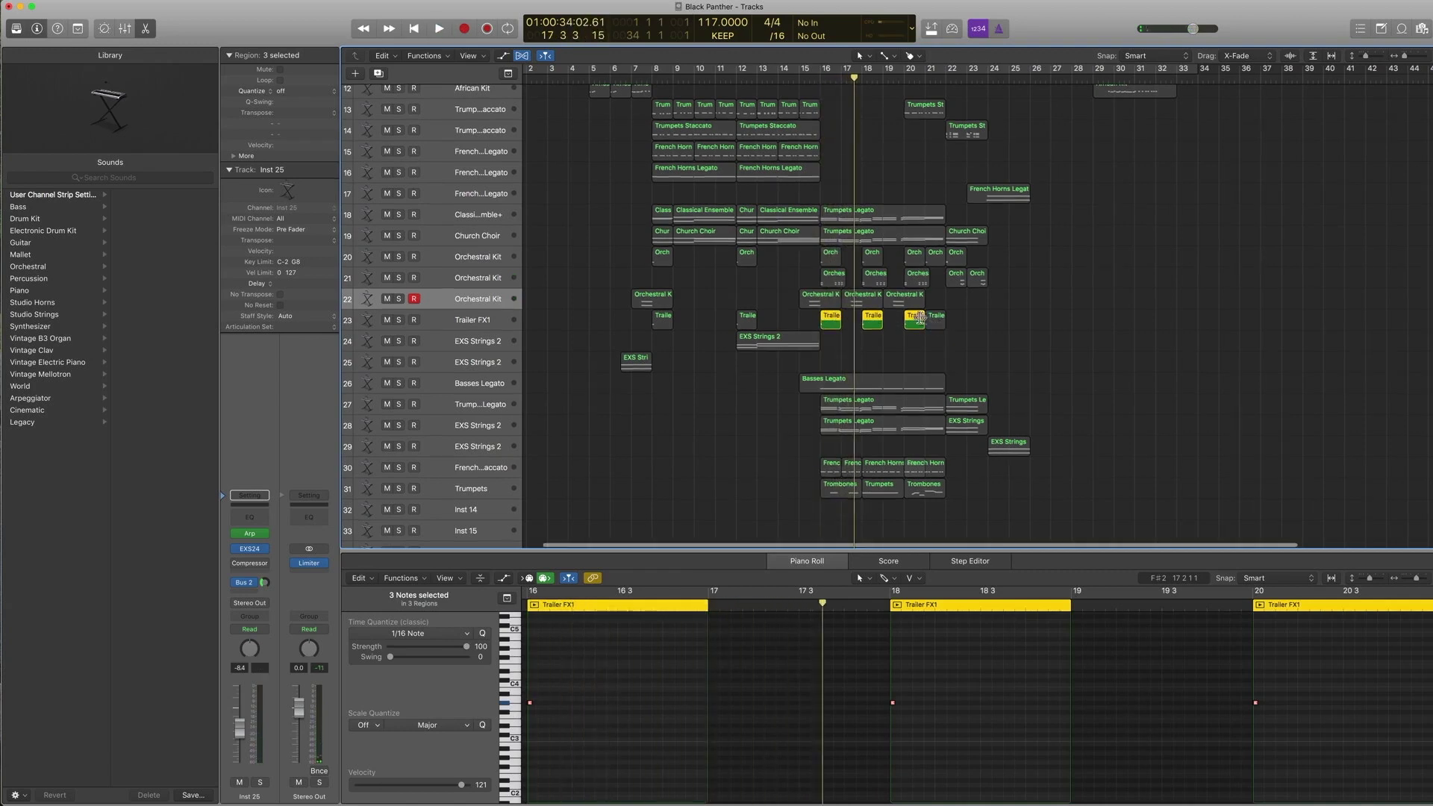
{"action": "left_click", "coordinate": [825, 255]}
{"action": "left_click", "coordinate": [830, 318], "text": "shift"}
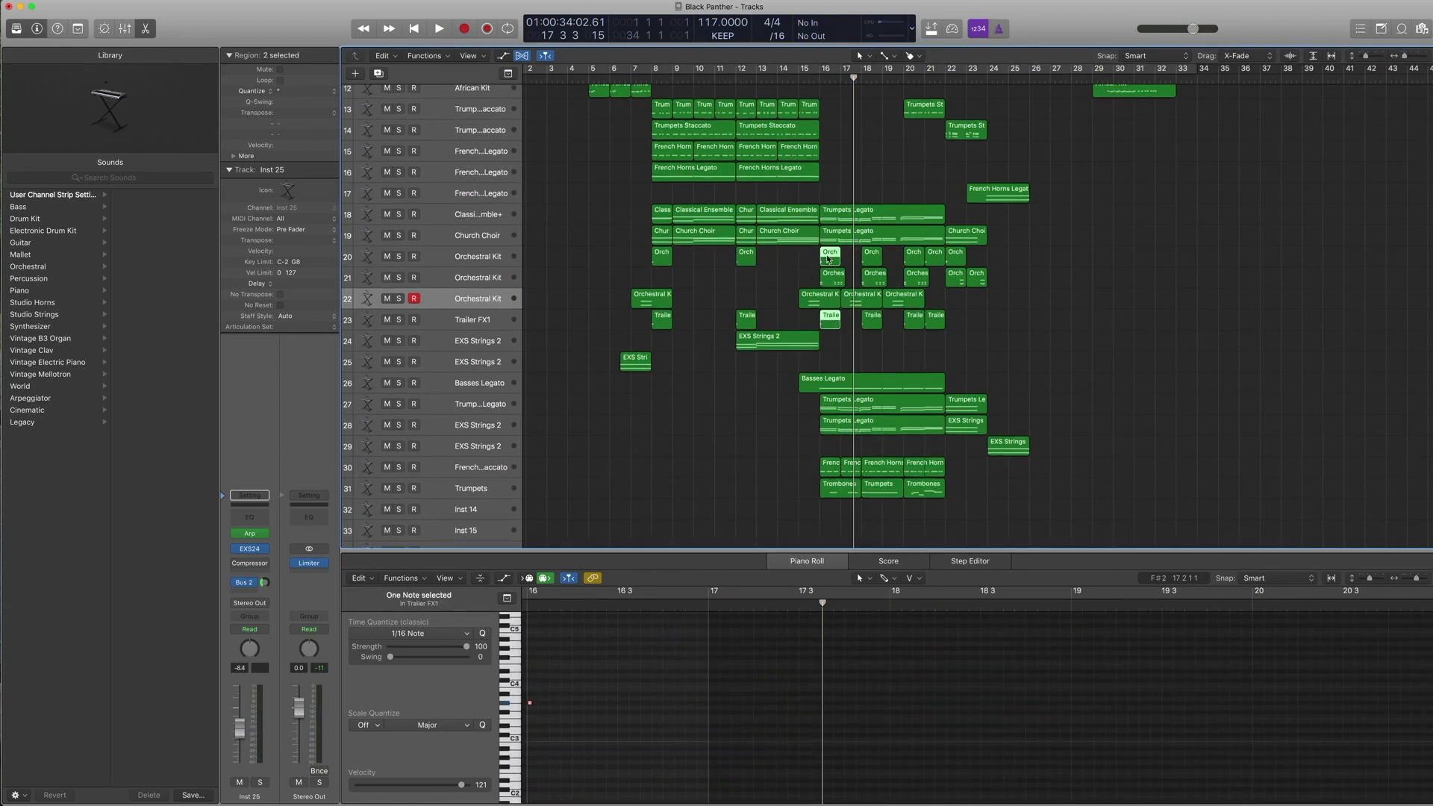
{"action": "left_click_drag", "start_coordinate": [815, 278], "coordinate": [832, 307]}
{"action": "scroll", "coordinate": [832, 311], "scroll_direction": "down", "scroll_amount": 3}
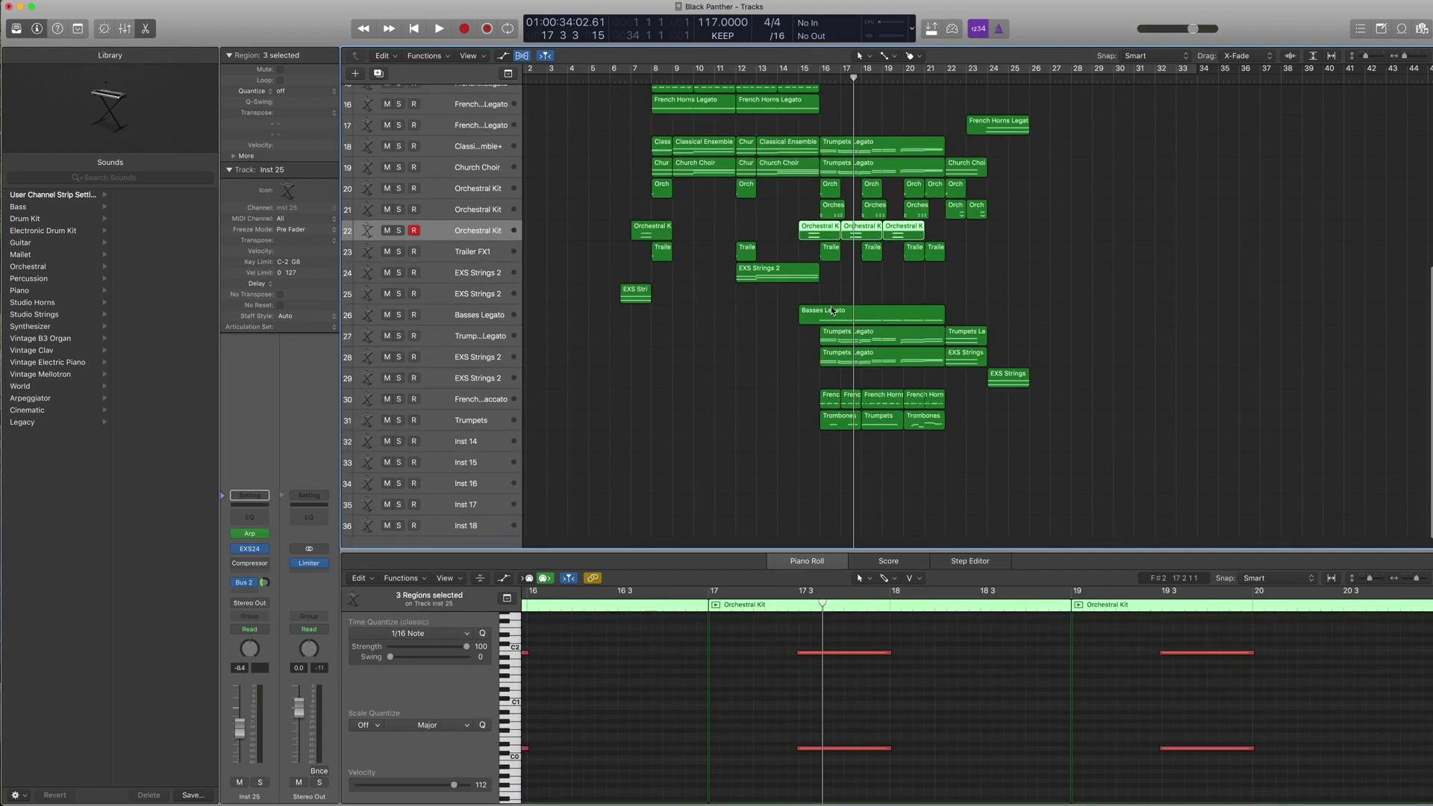
{"action": "left_click", "coordinate": [839, 320]}
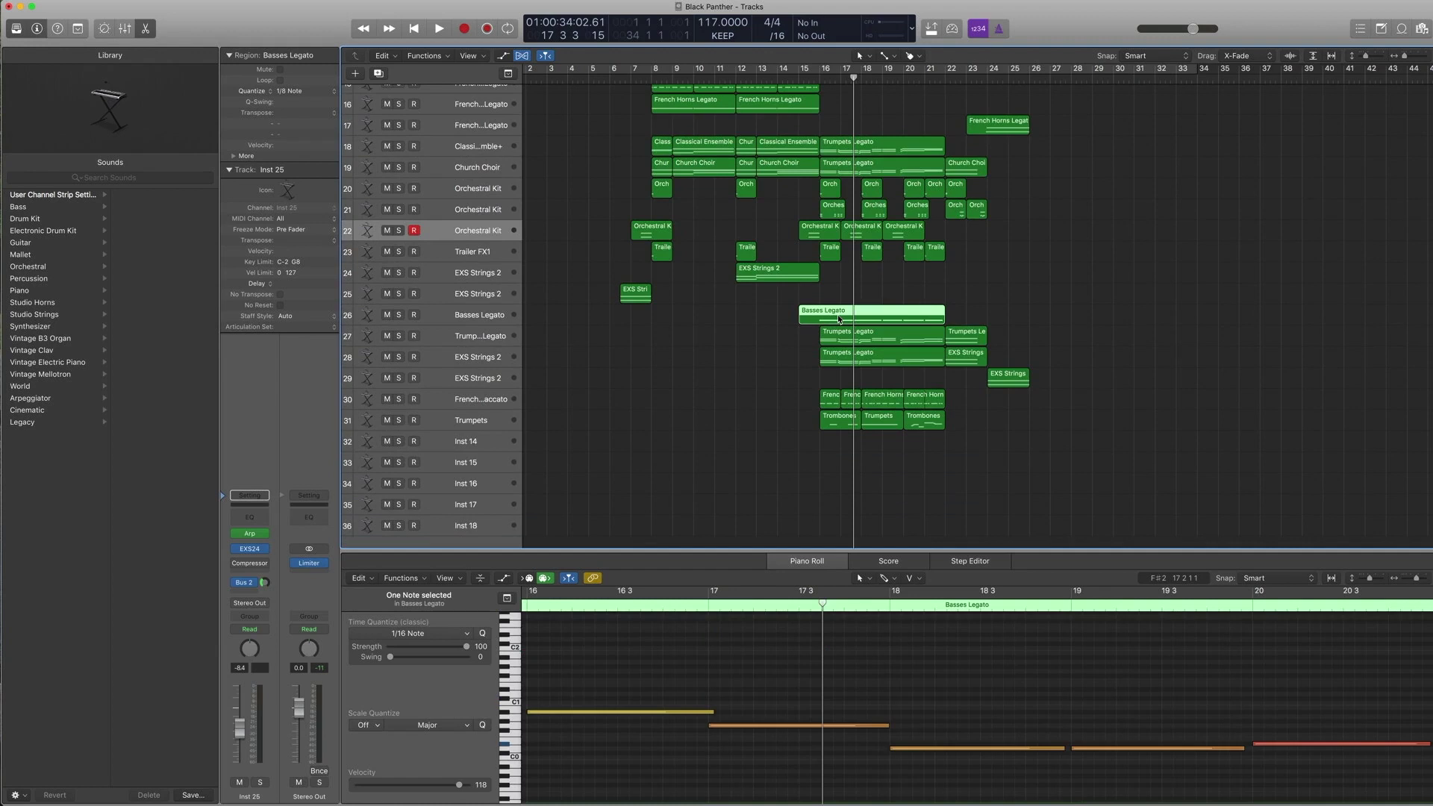
Browse the Library's Strings patches for the Basses Legato track's EXS24 instrument.
{"action": "left_click", "coordinate": [473, 317]}
{"action": "left_click", "coordinate": [222, 552]}
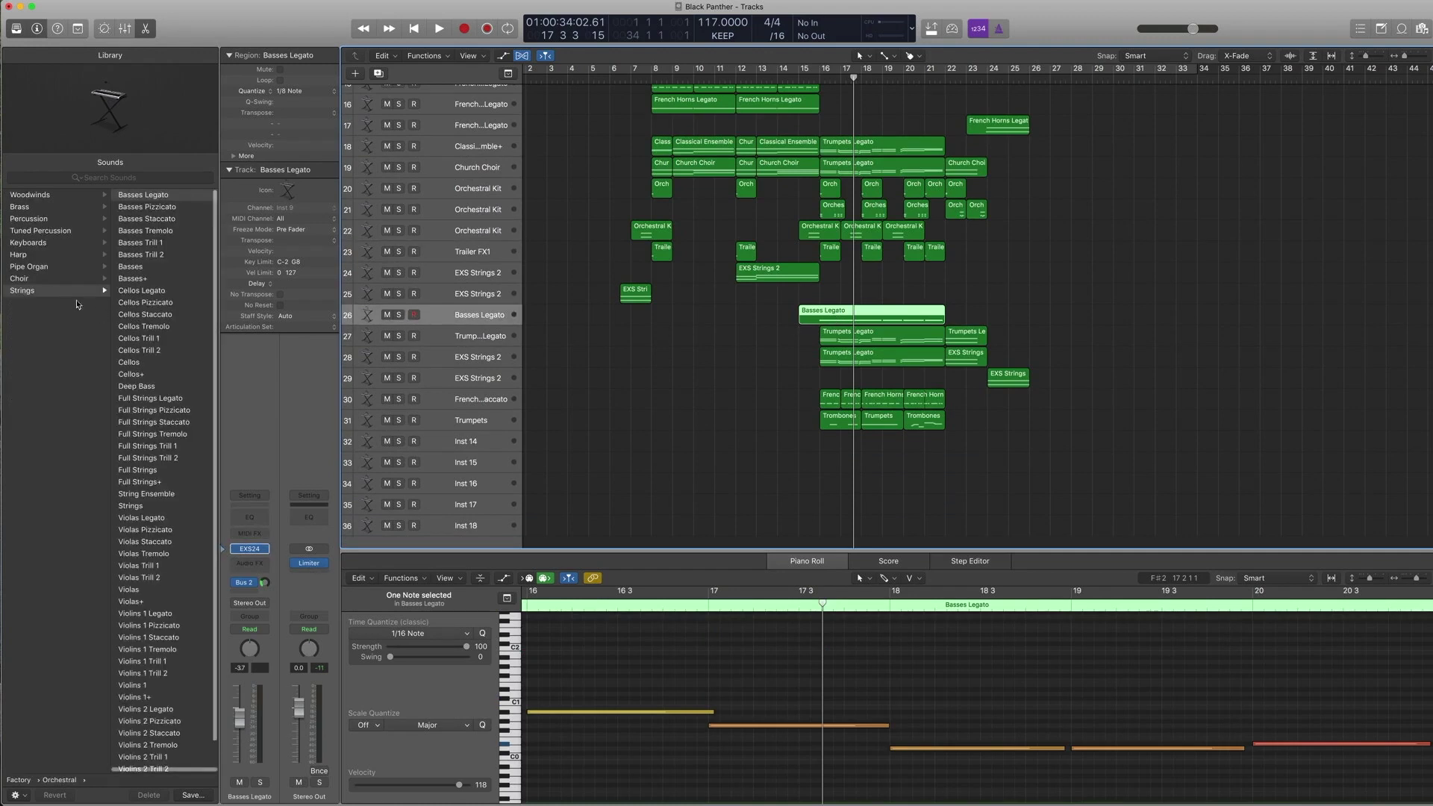
{"action": "scroll", "coordinate": [78, 303], "scroll_direction": "left", "scroll_amount": 3}
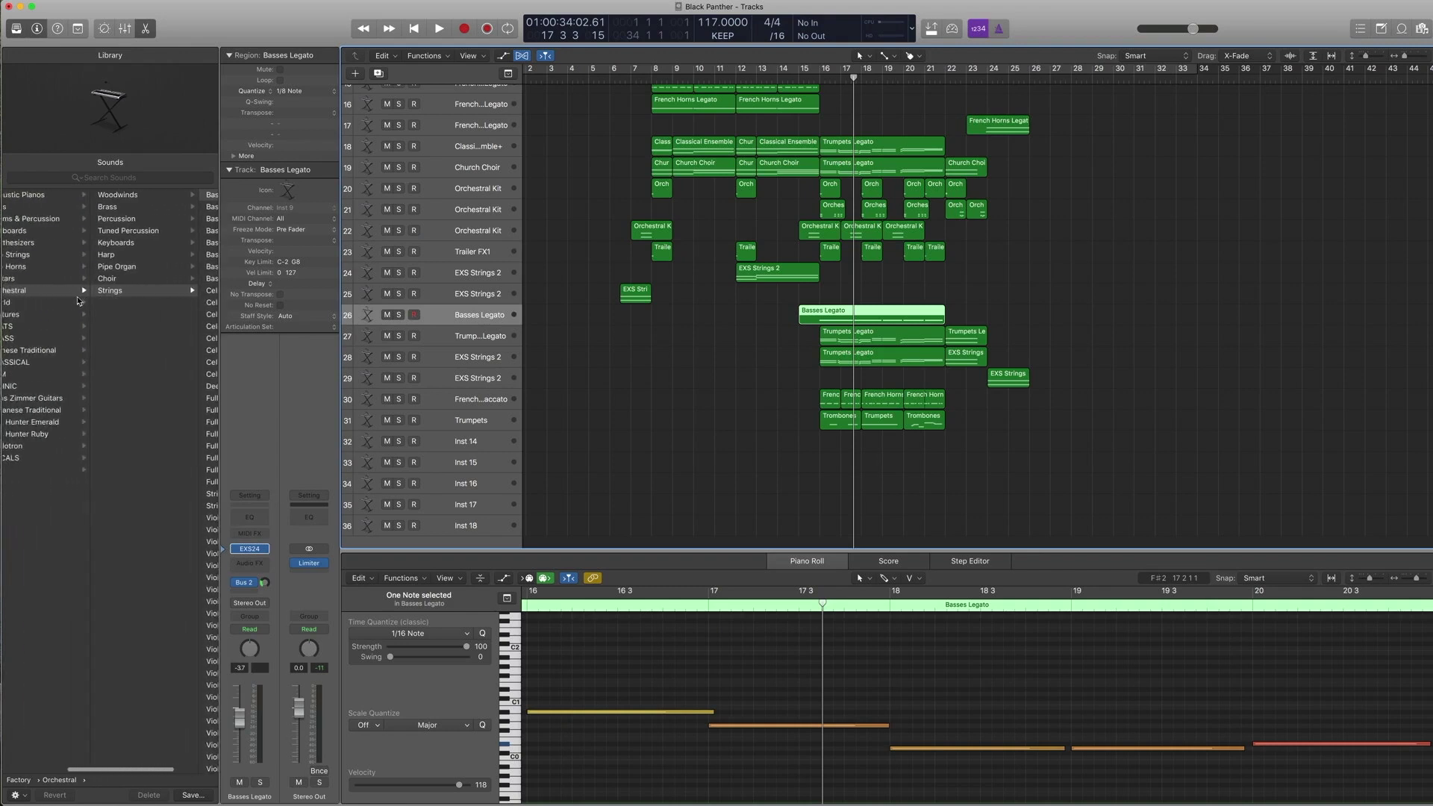
{"action": "scroll", "coordinate": [77, 301], "scroll_direction": "right", "scroll_amount": 3}
{"action": "scroll", "coordinate": [144, 336], "scroll_direction": "up", "scroll_amount": 2}
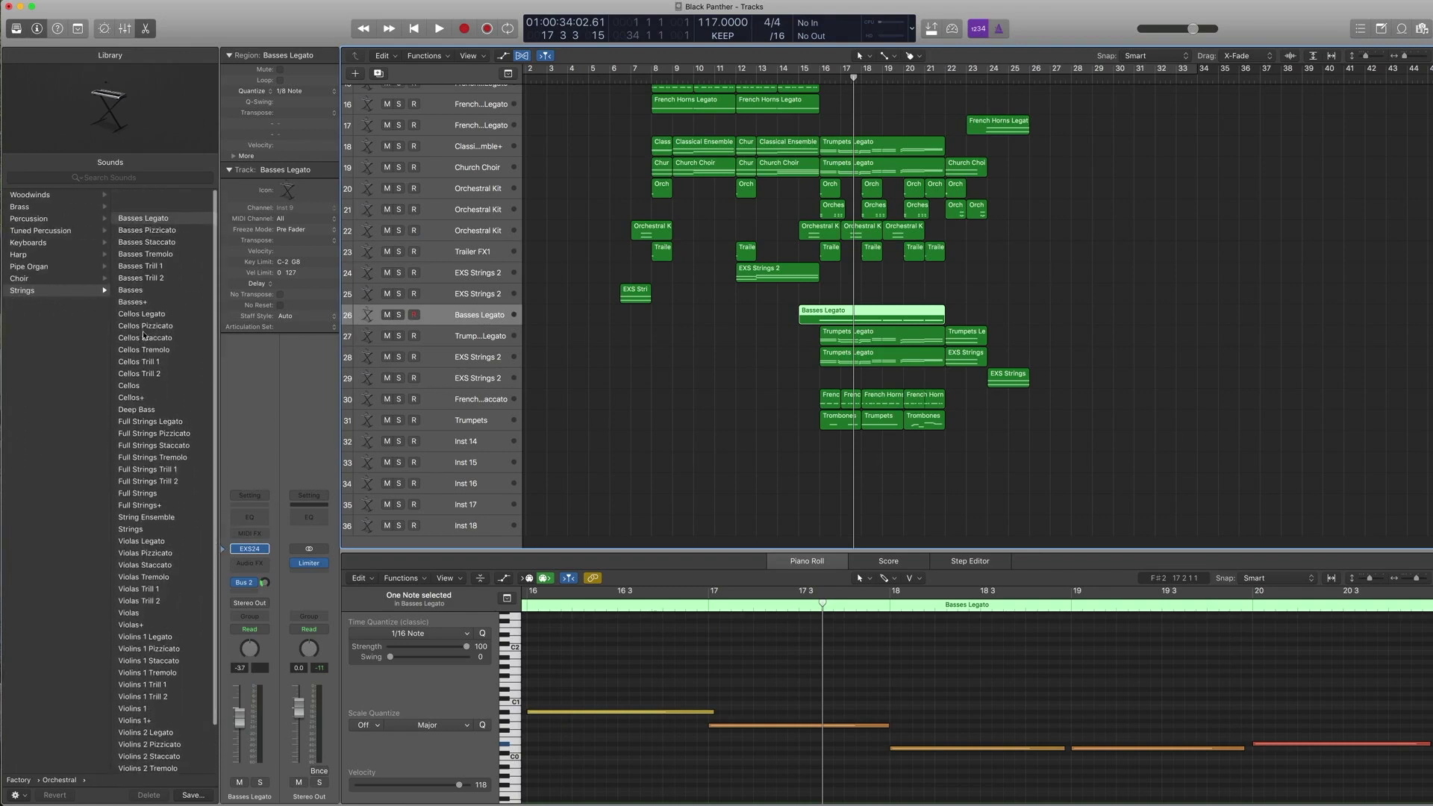
{"action": "scroll", "coordinate": [124, 215], "scroll_direction": "left", "scroll_amount": 1}
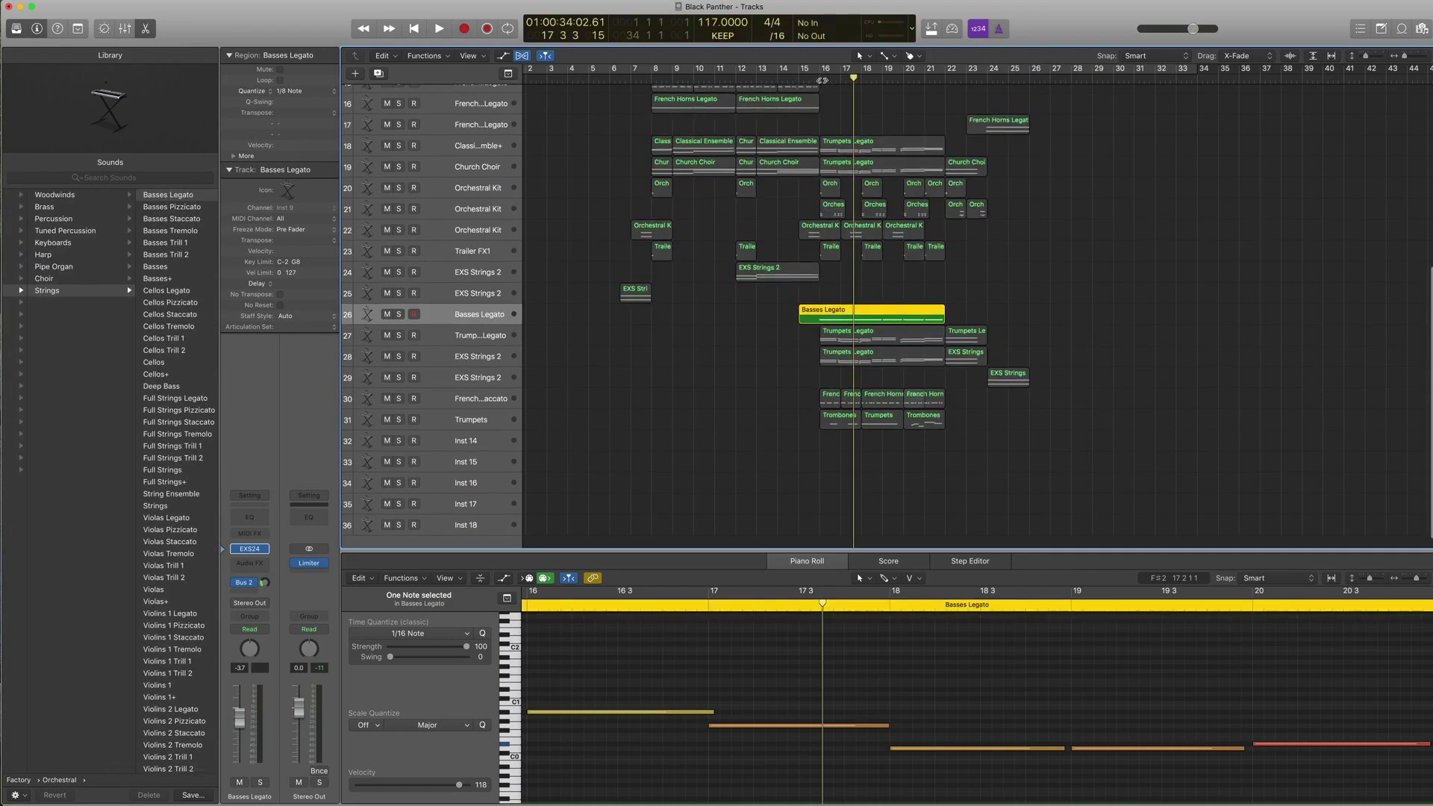
Play the bass part from just before bar 16, stop, and deselect the region.
{"action": "double_click", "coordinate": [816, 79]}
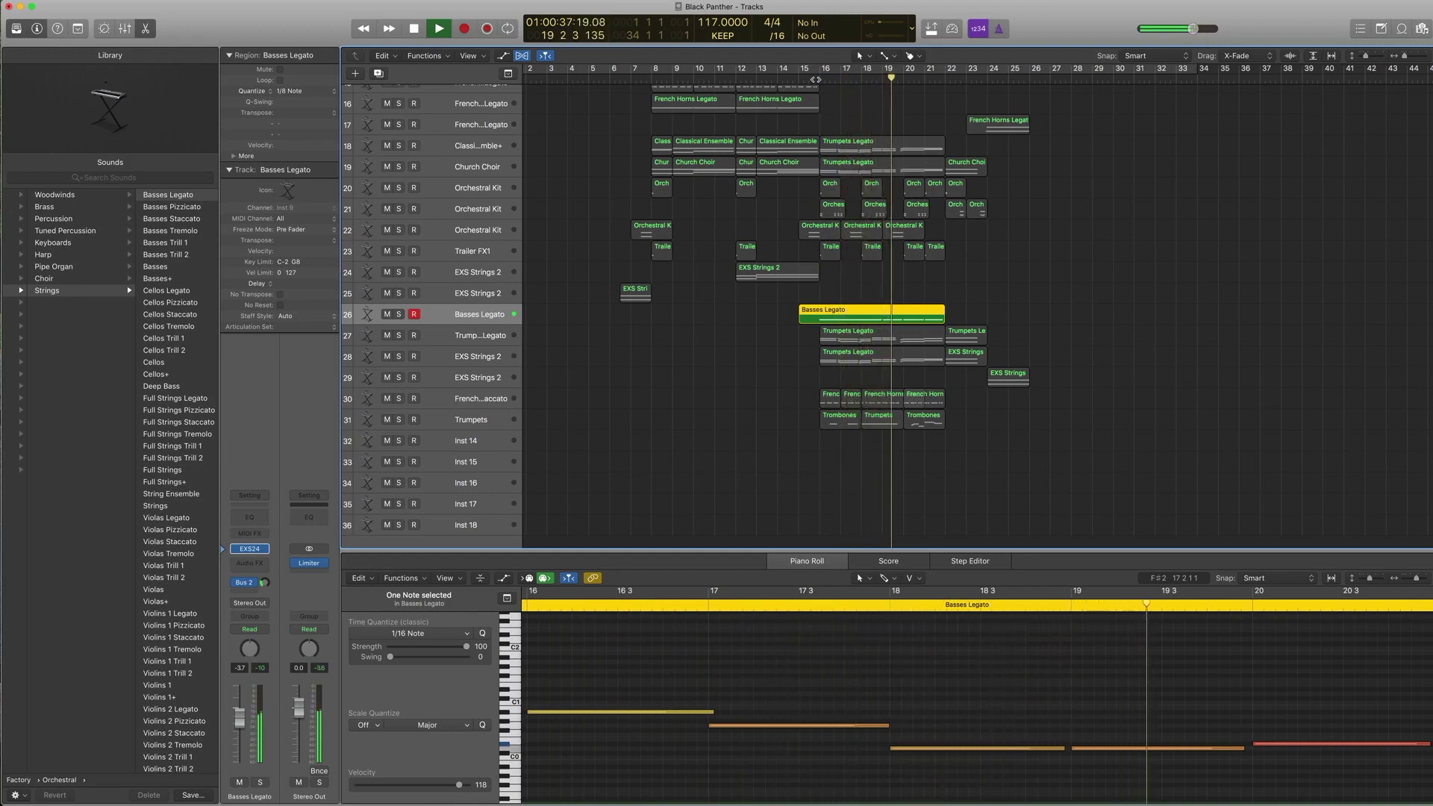
{"action": "key", "text": "space"}
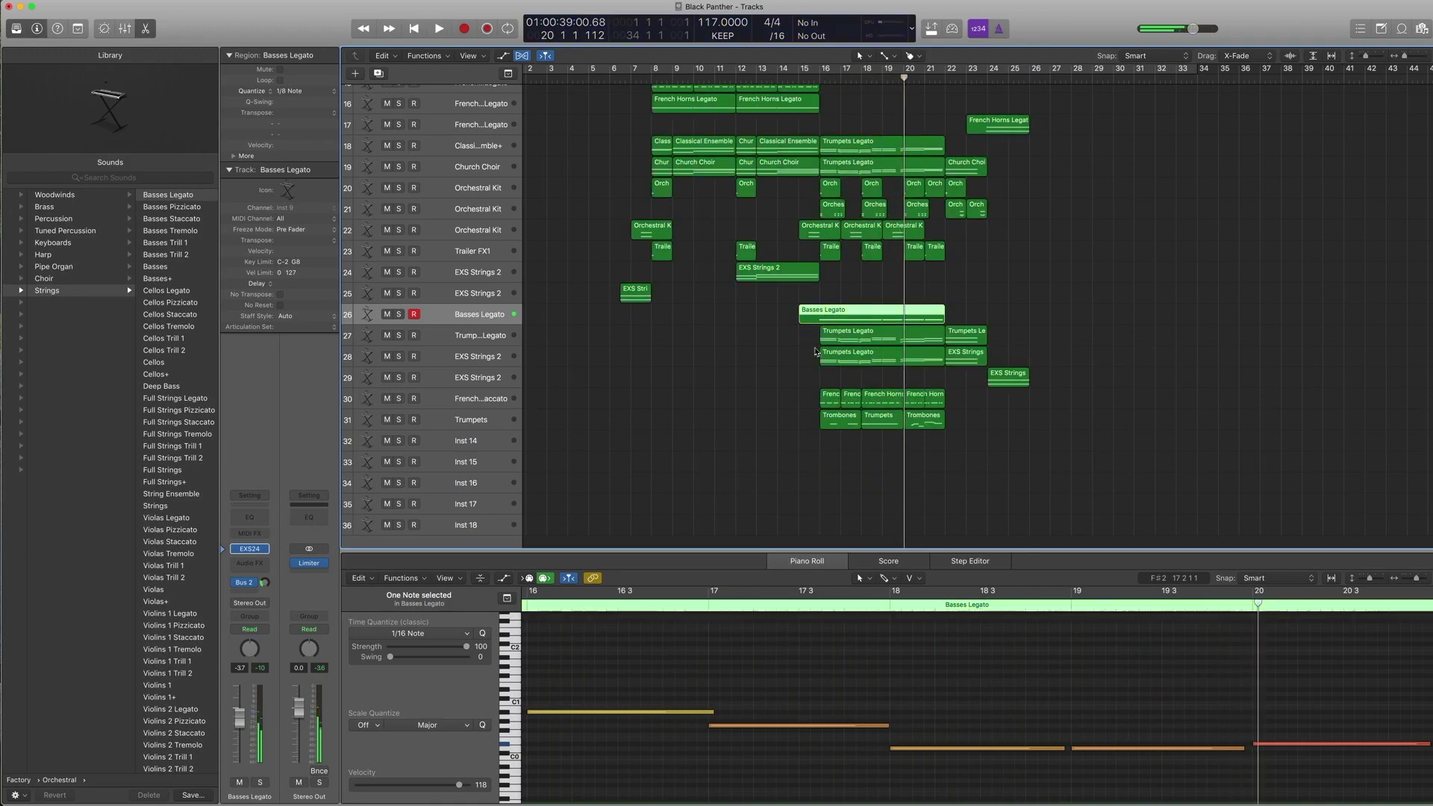
{"action": "left_click", "coordinate": [795, 395]}
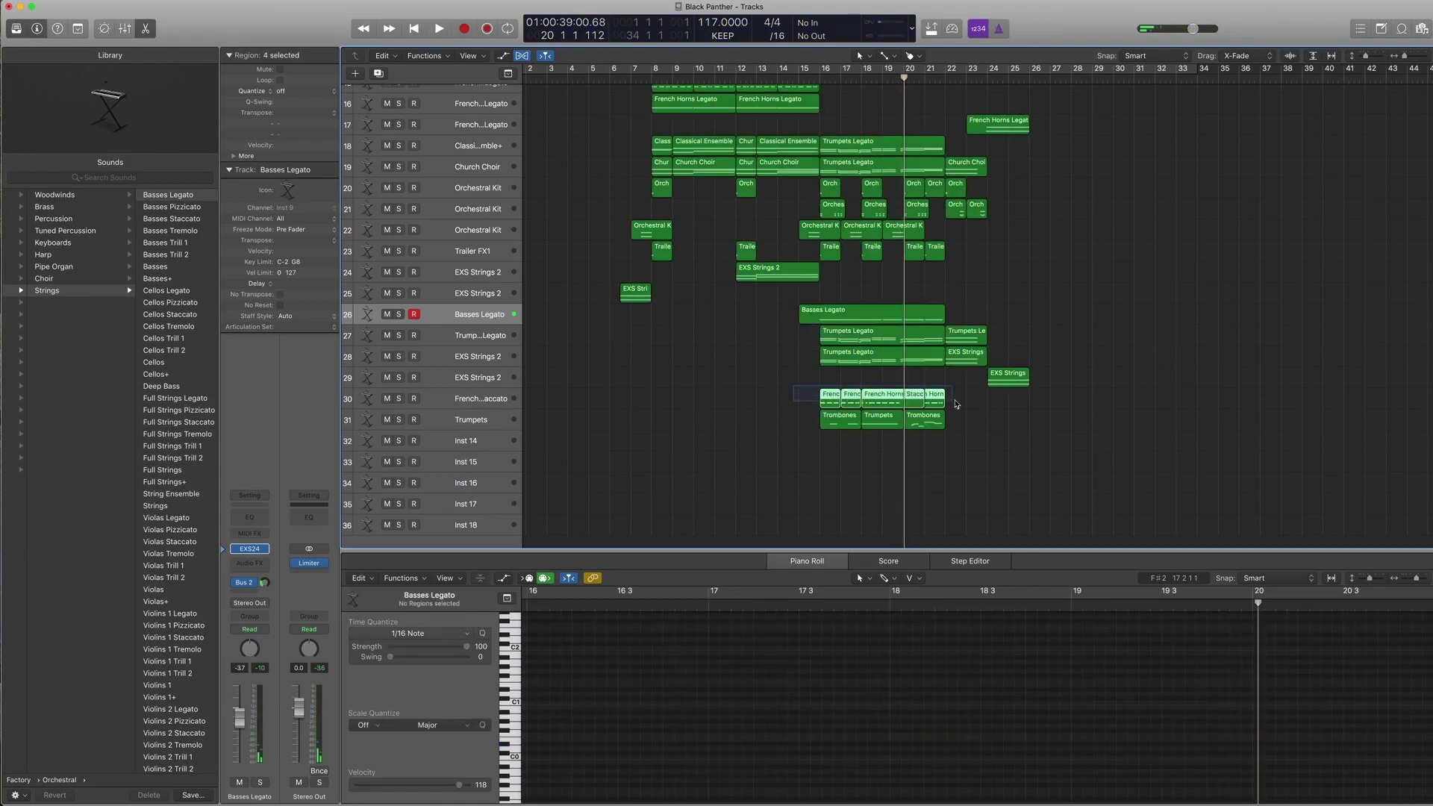
Audition the four French Horns Staccato regions from bar 16.
{"action": "left_click_drag", "start_coordinate": [956, 404], "coordinate": [956, 403]}
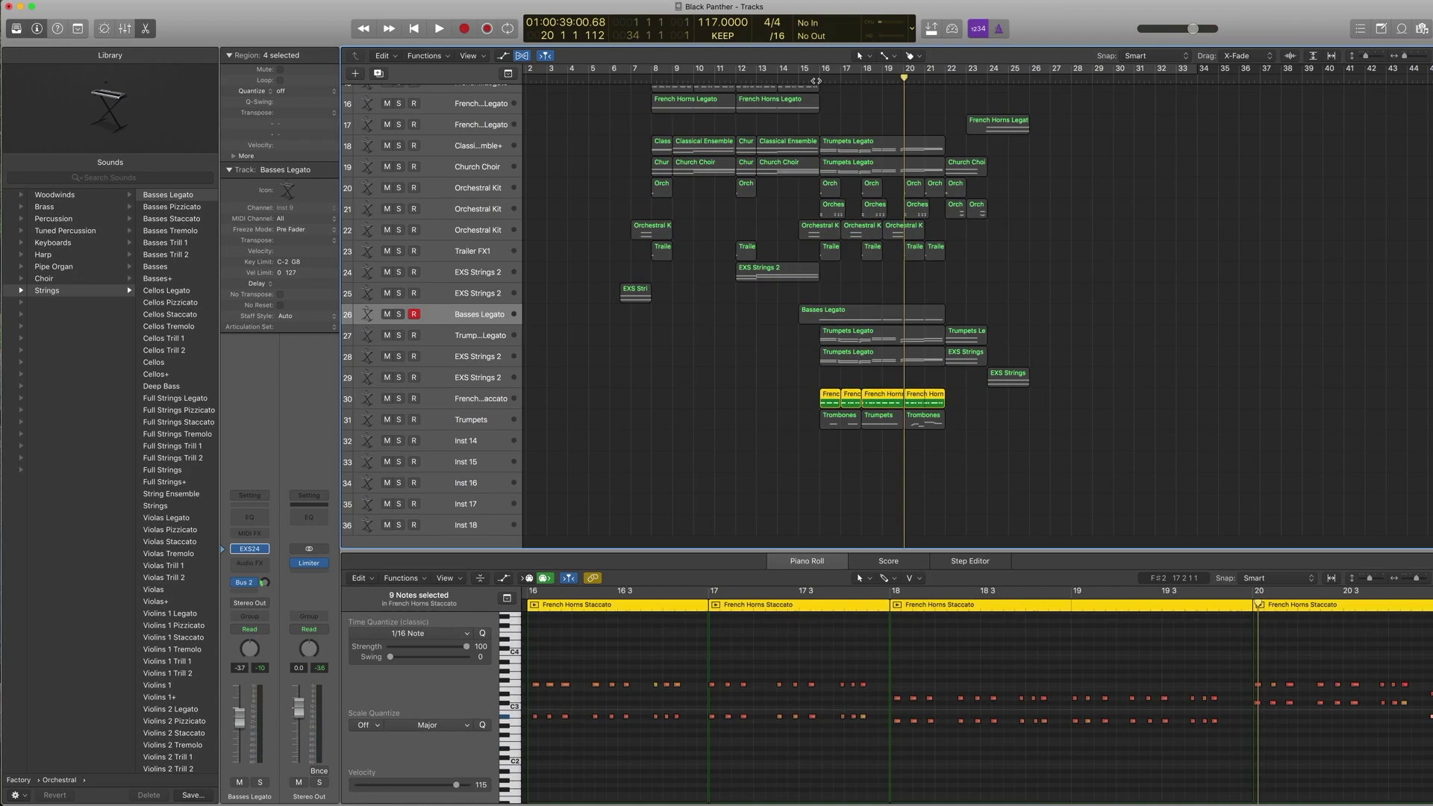
{"action": "left_click", "coordinate": [818, 79]}
{"action": "key", "text": "space"}
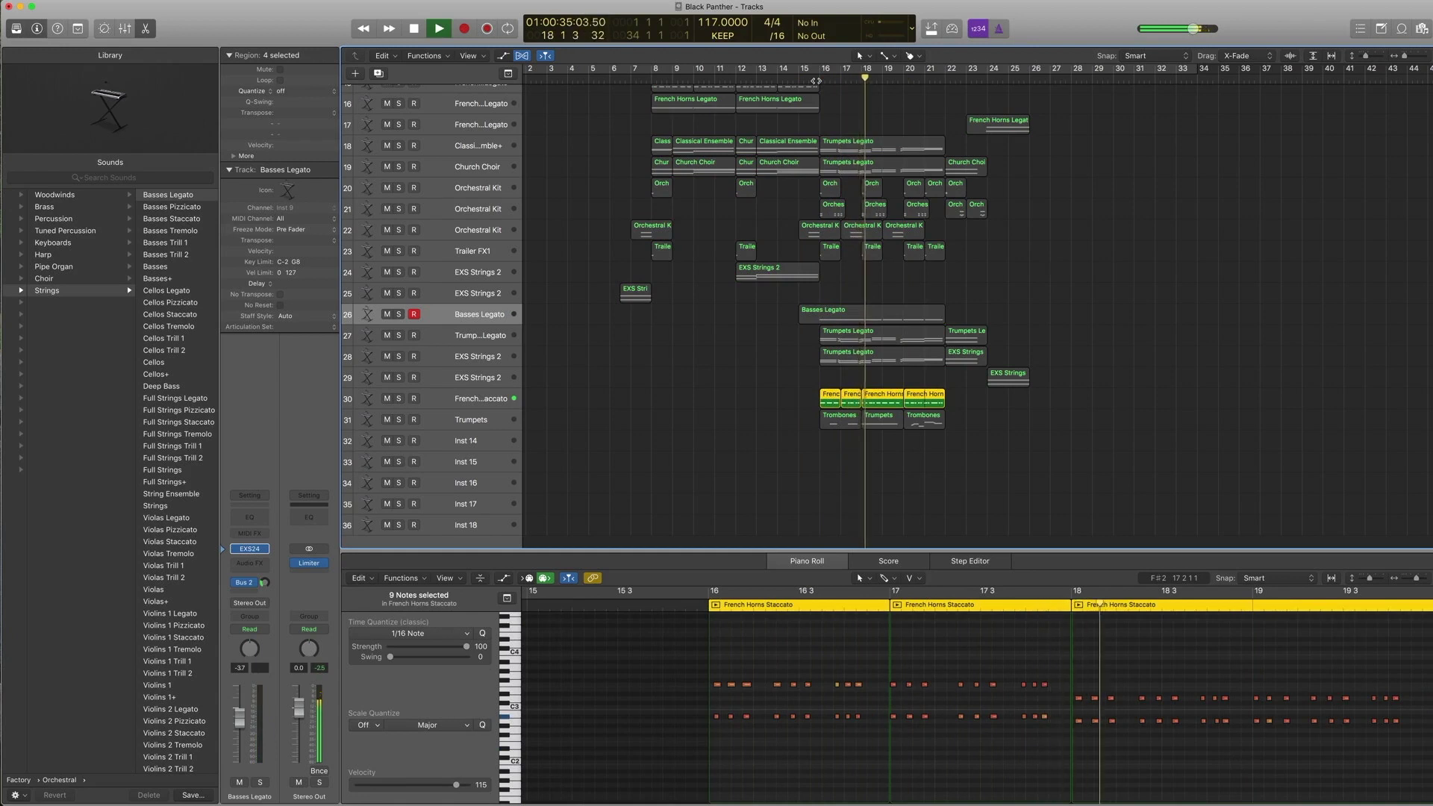
{"action": "key", "text": "space"}
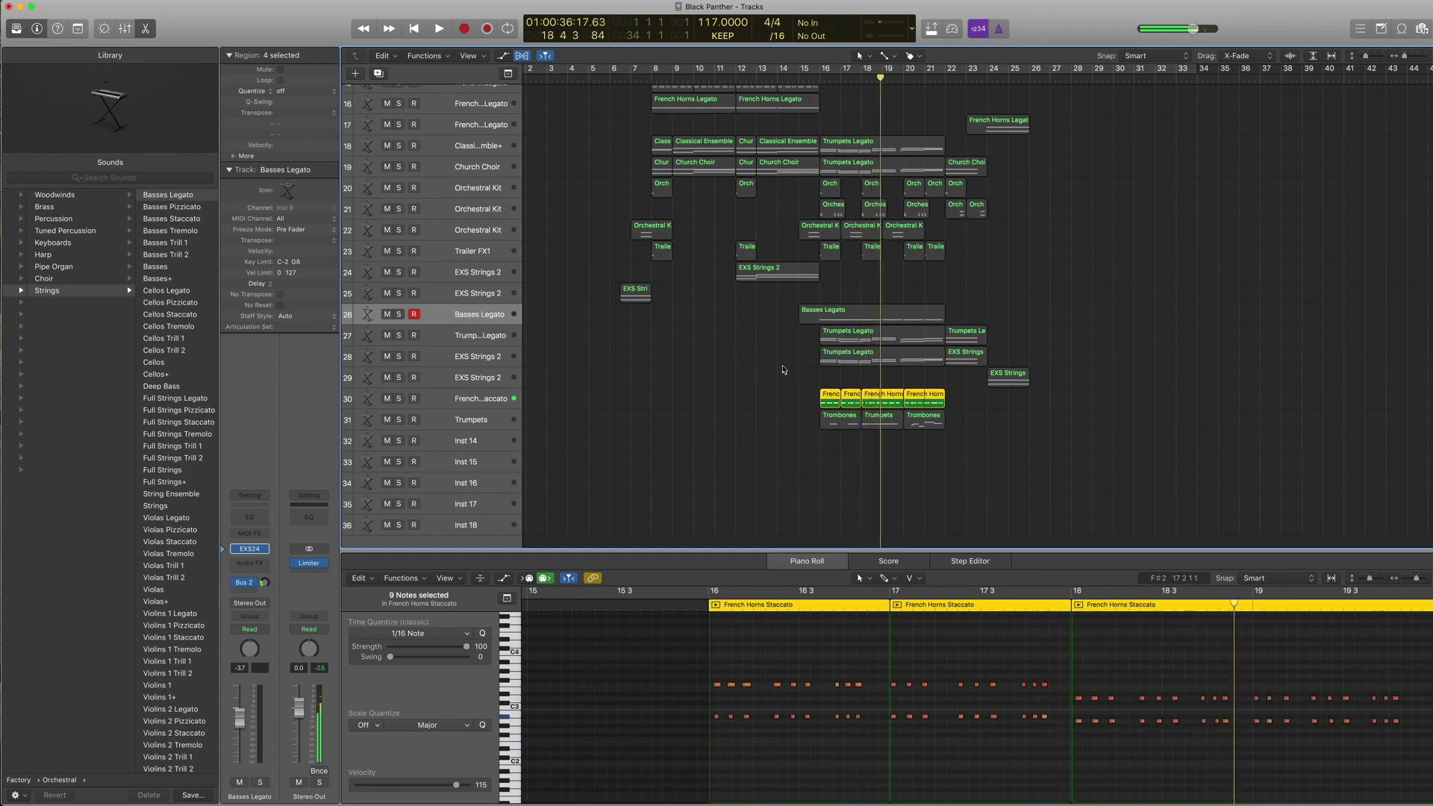
Audition the Basses and Trumpets Legato parts, then select track 31's three brass regions.
{"action": "left_click_drag", "start_coordinate": [802, 347], "coordinate": [832, 306]}
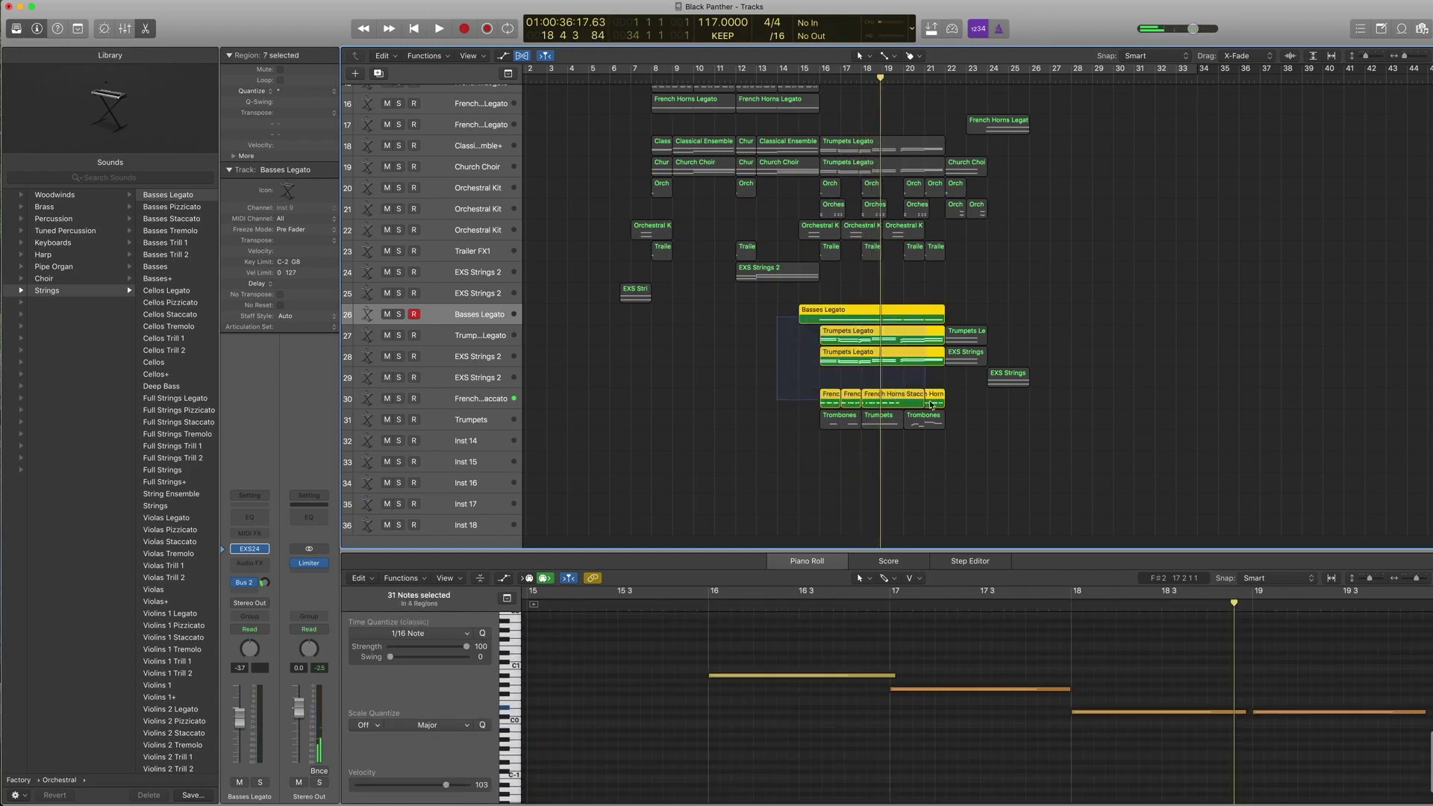
{"action": "key", "text": "space"}
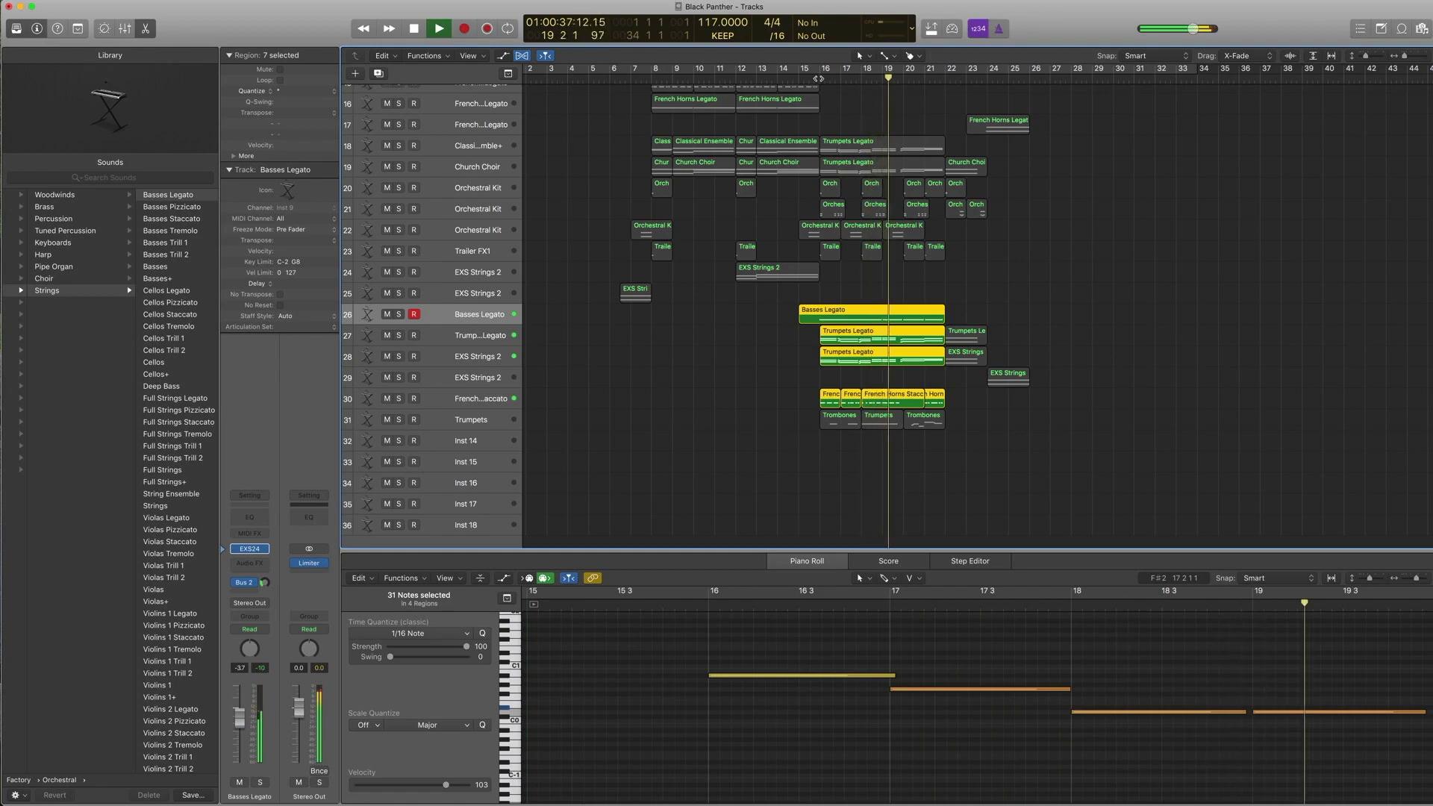
{"action": "key", "text": "space"}
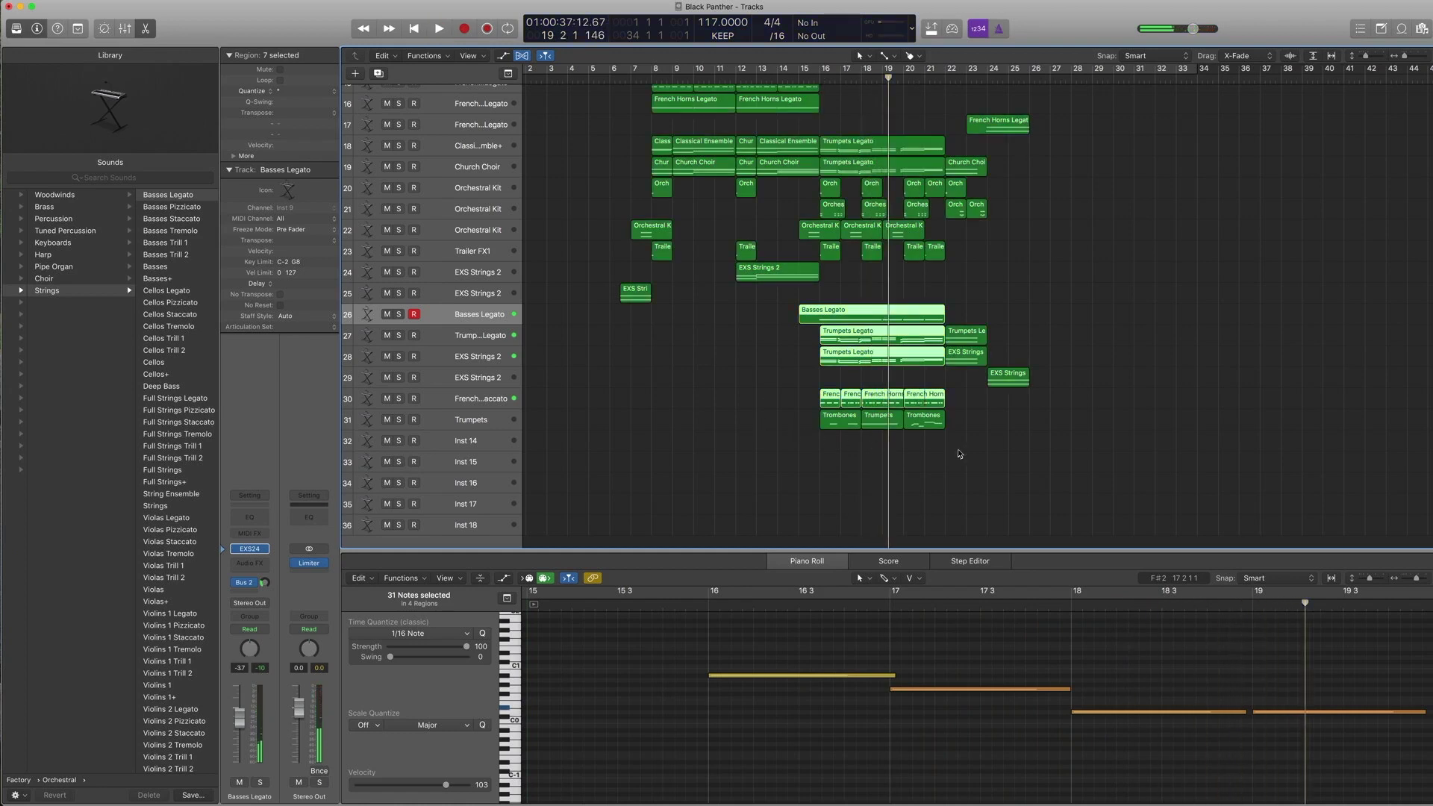
{"action": "left_click_drag", "start_coordinate": [959, 454], "coordinate": [850, 420]}
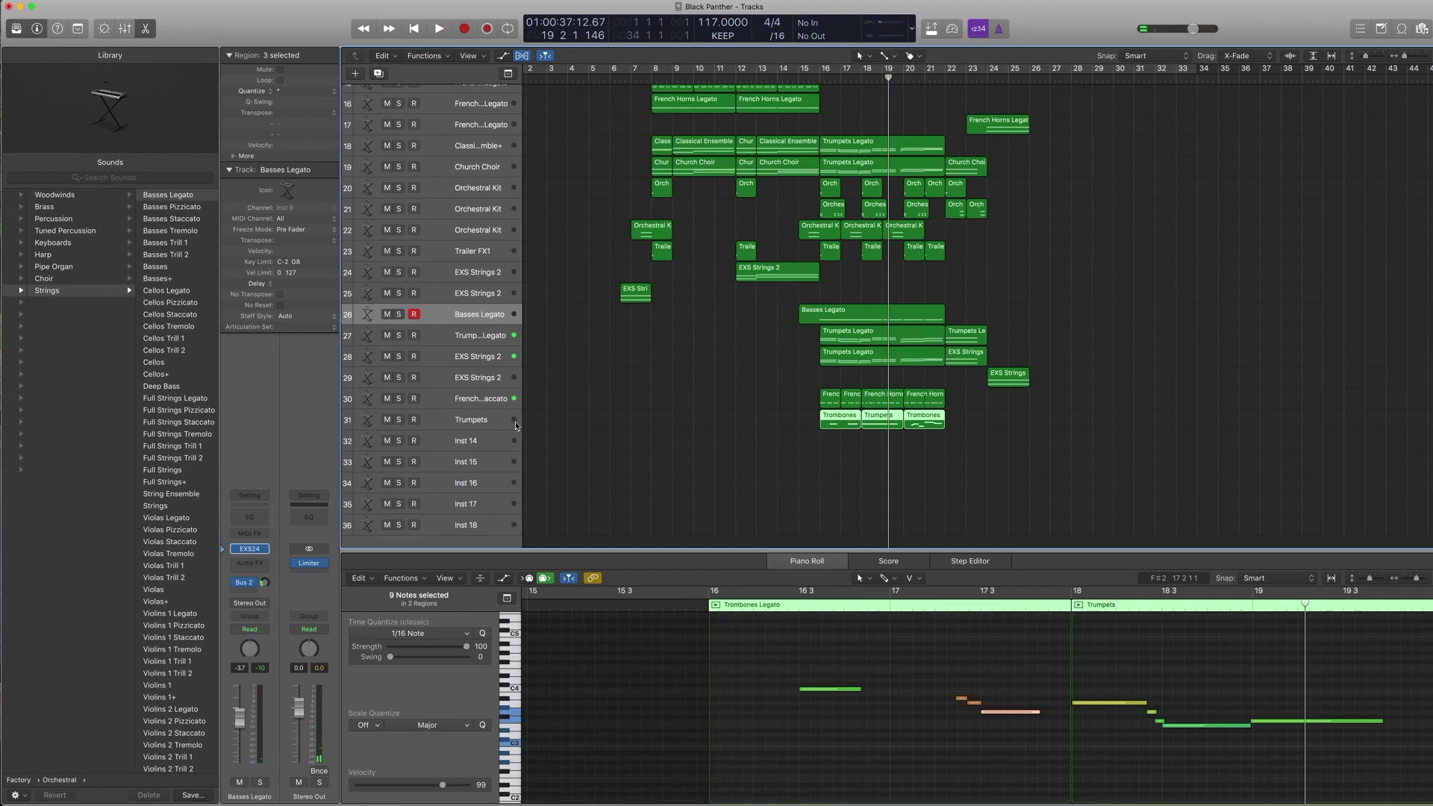
{"action": "left_click", "coordinate": [481, 426]}
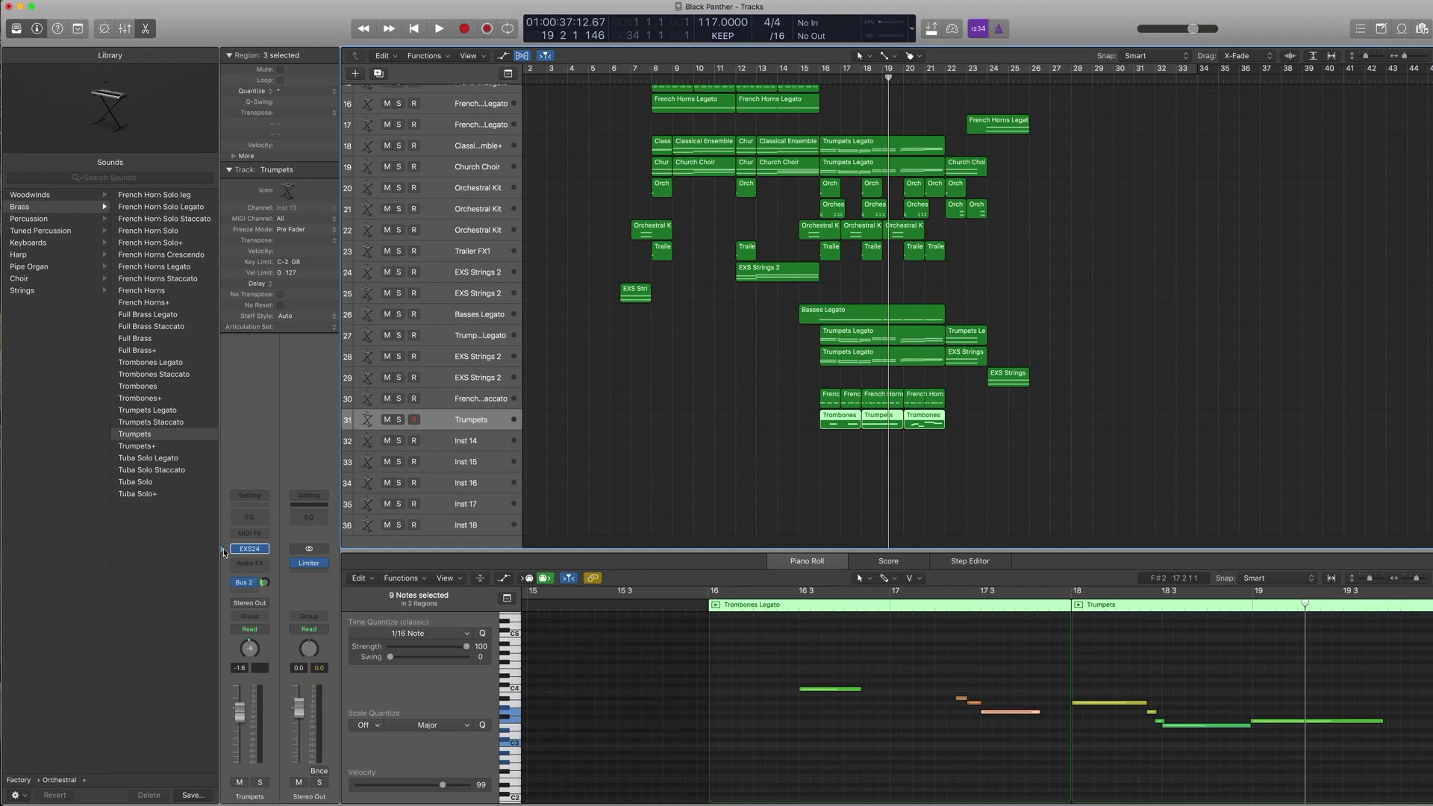
{"action": "left_click", "coordinate": [153, 387]}
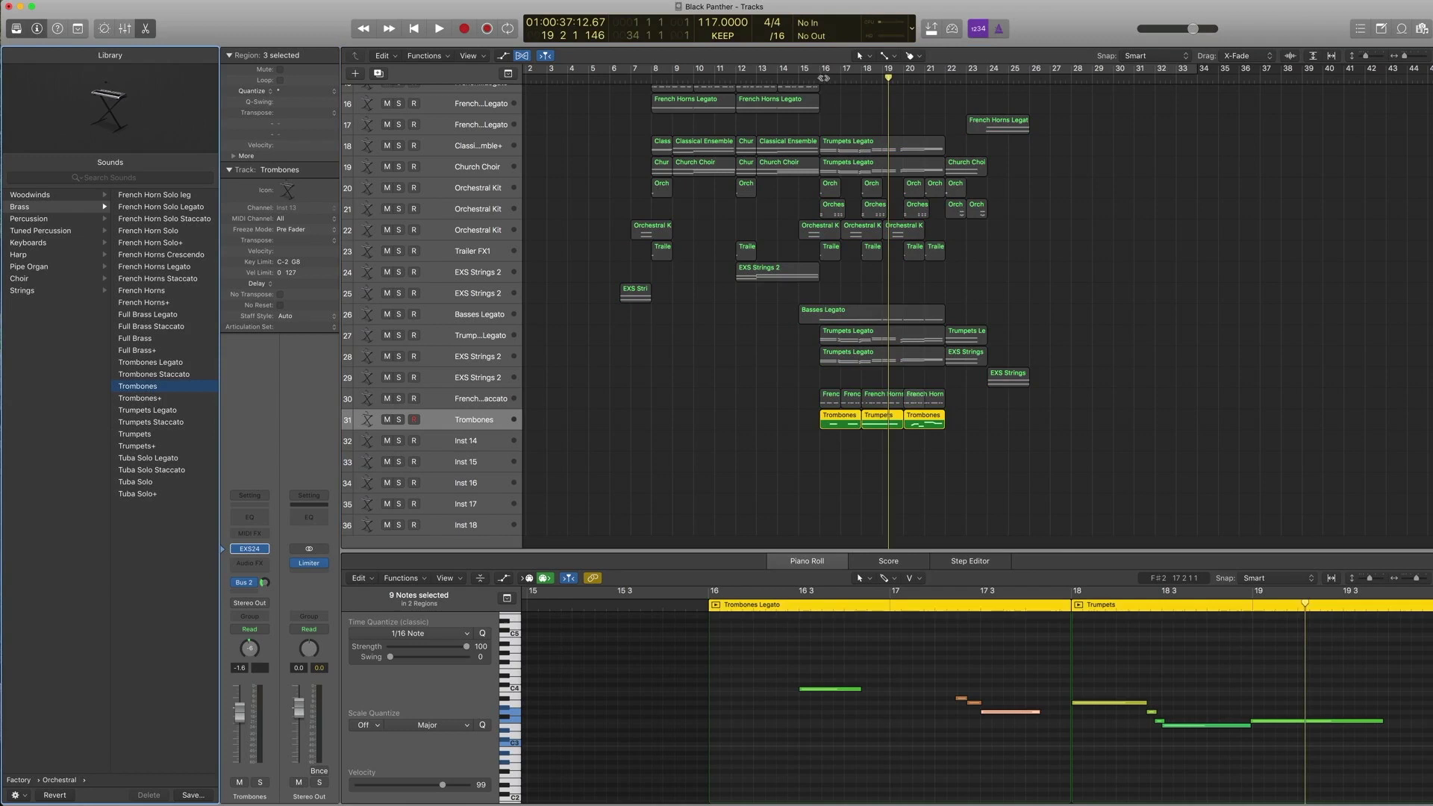
{"action": "double_click", "coordinate": [825, 77]}
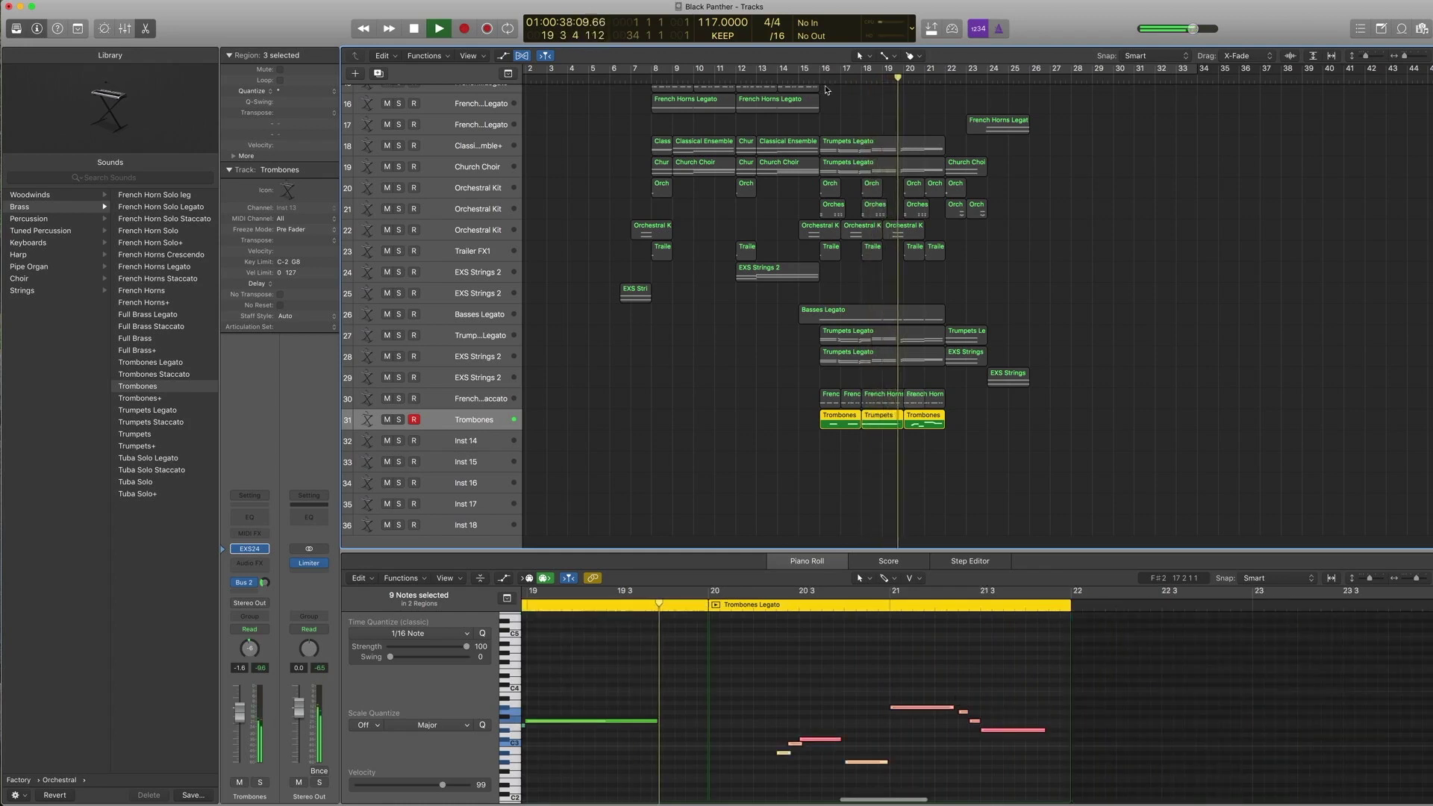
{"action": "key", "text": "space"}
{"action": "key", "text": "space"}
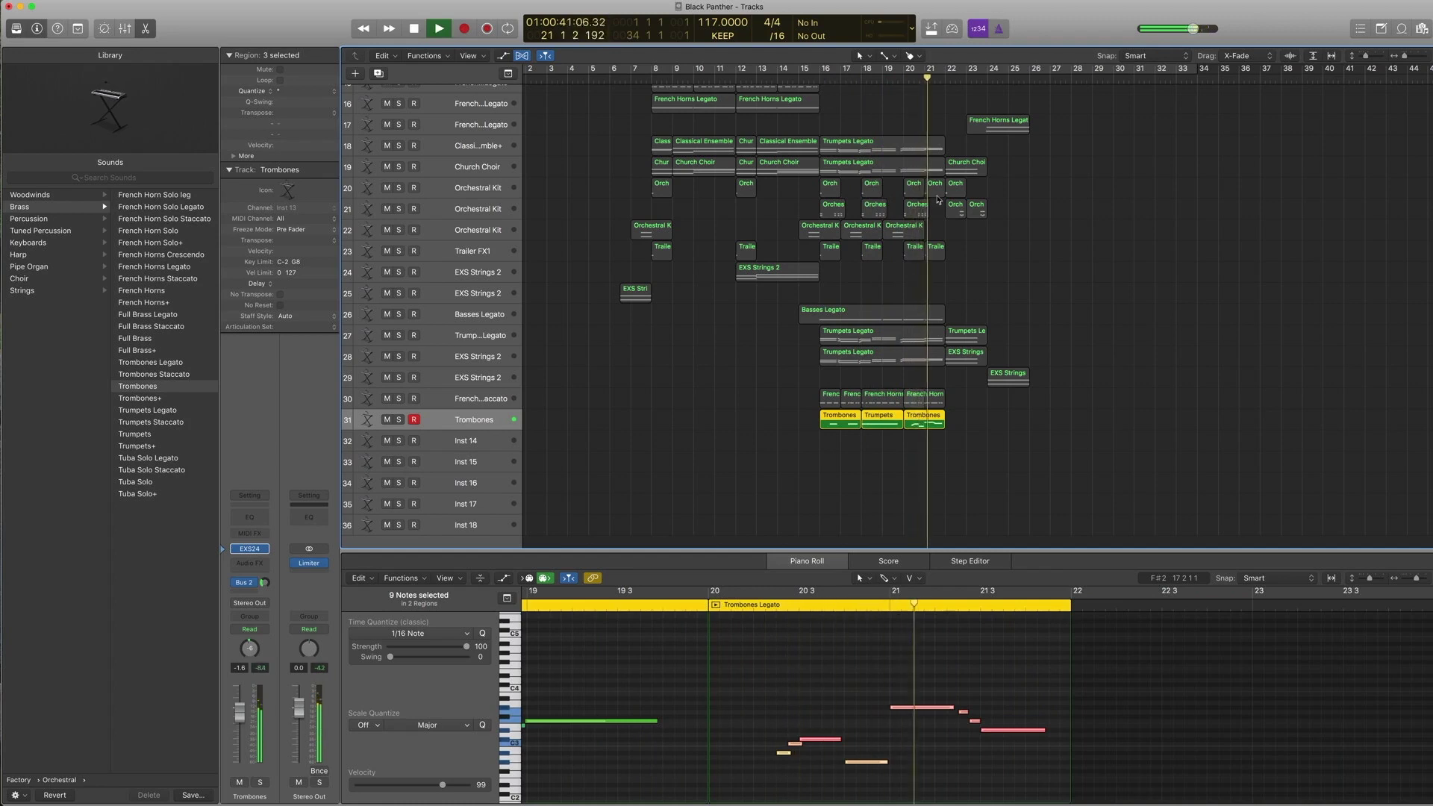
{"action": "key", "text": "space"}
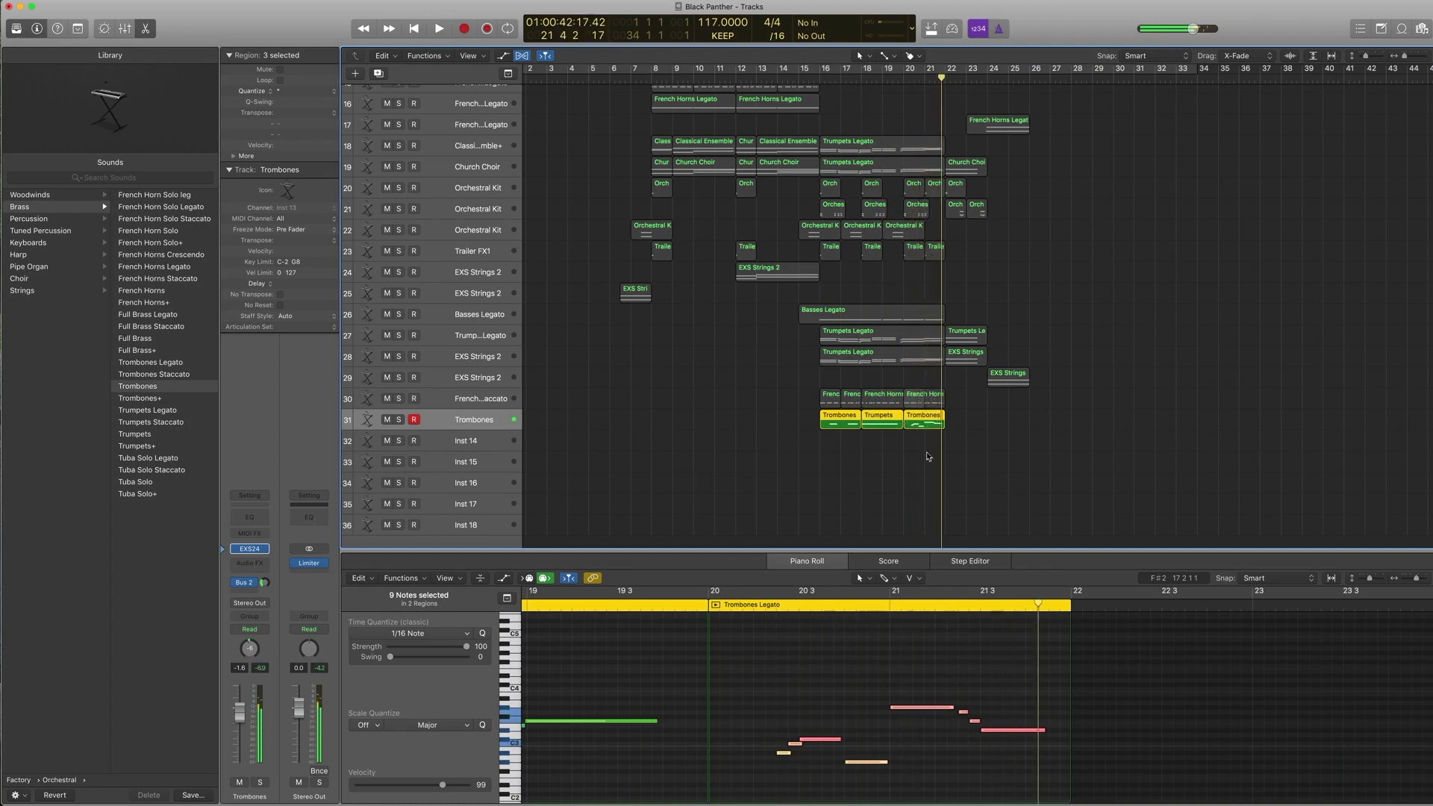
{"action": "left_click_drag", "start_coordinate": [960, 464], "coordinate": [862, 131]}
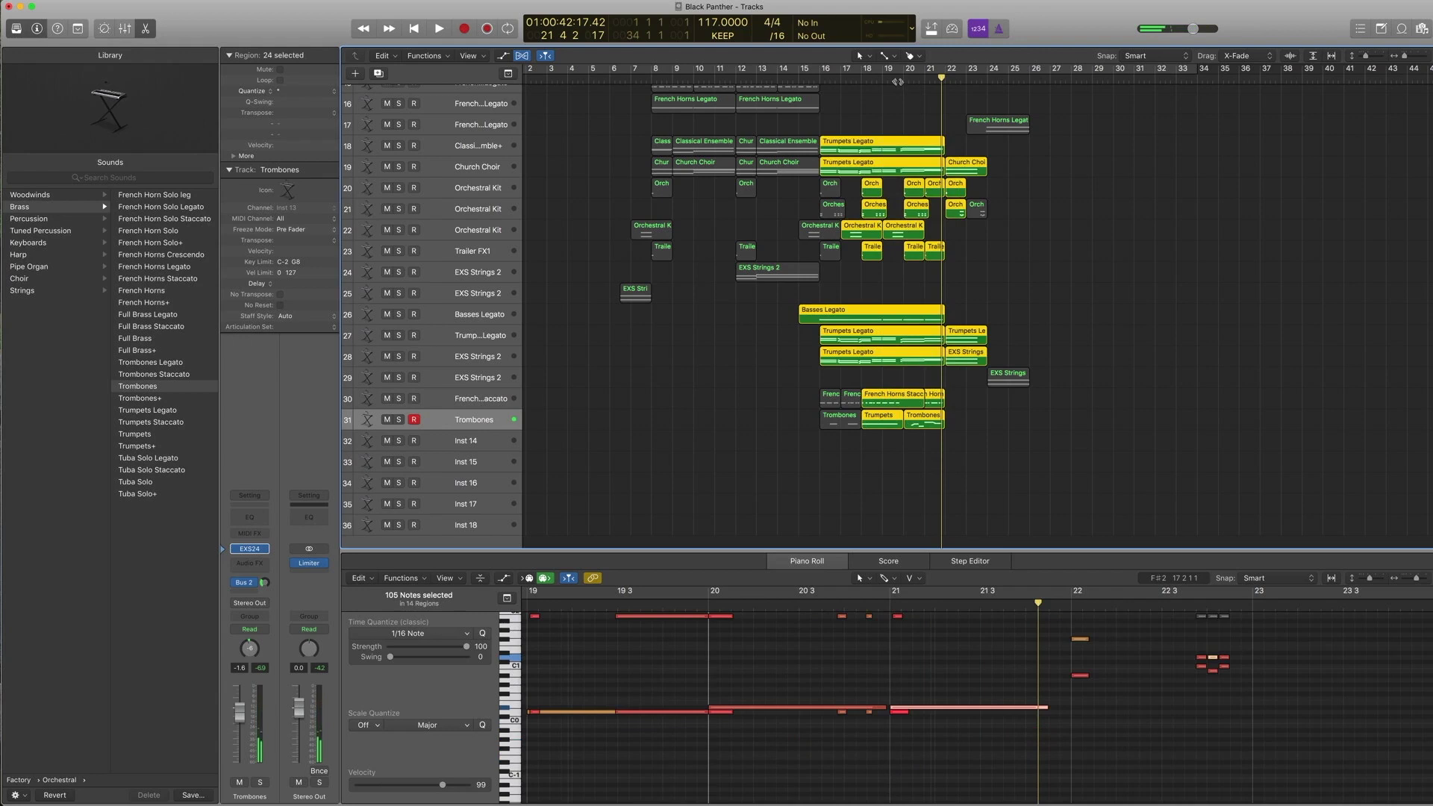
{"action": "left_click", "coordinate": [898, 81]}
{"action": "key", "text": "space"}
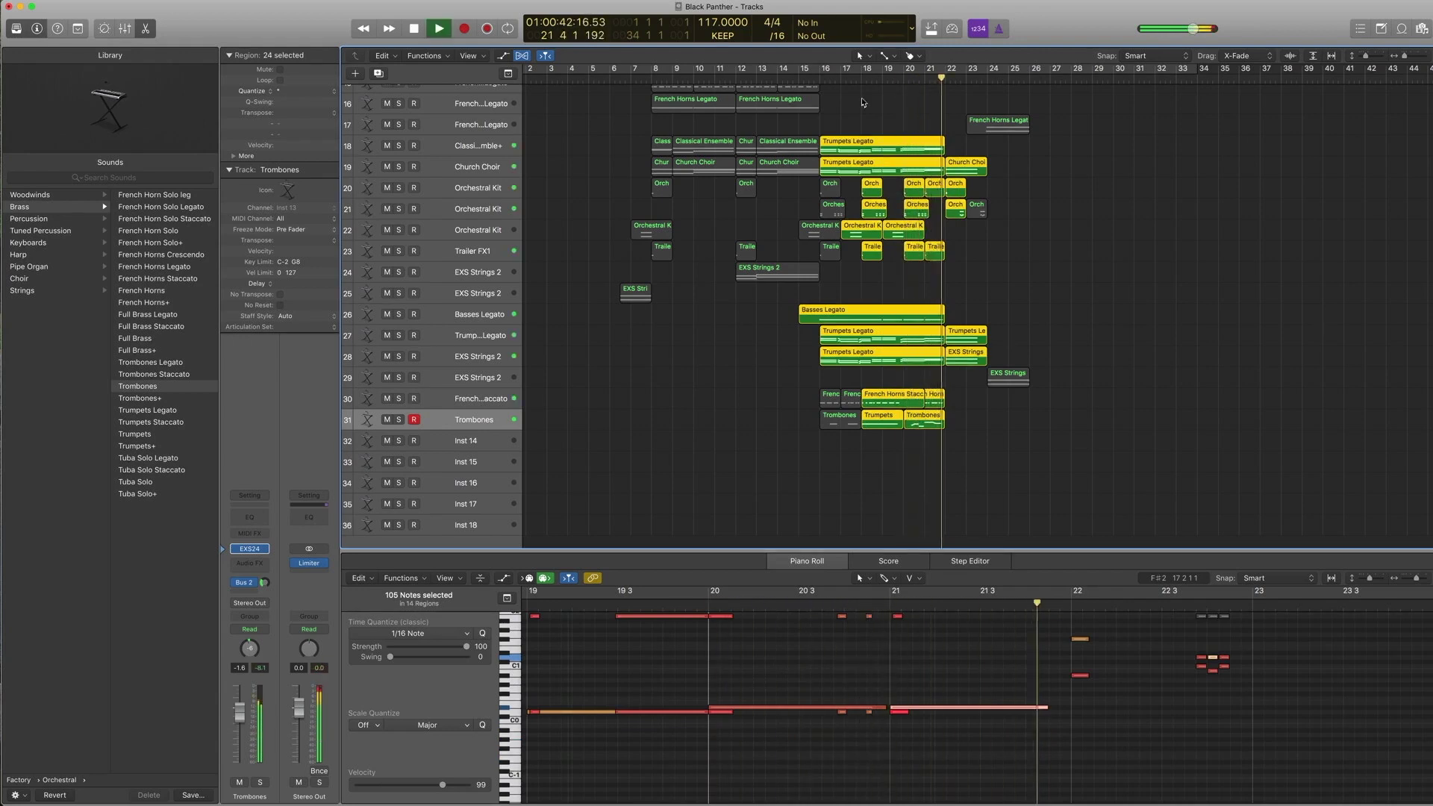
{"action": "key", "text": "space"}
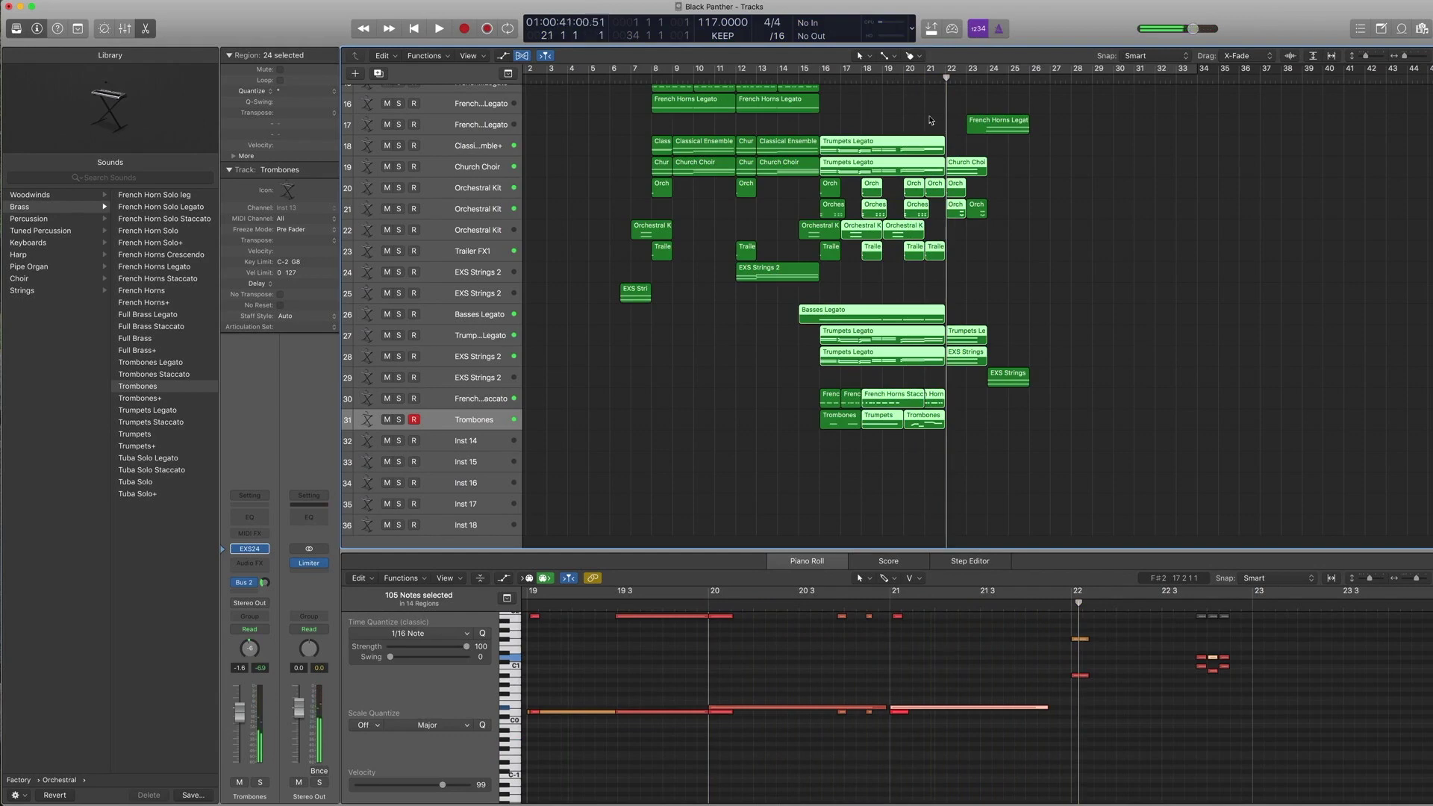
Audition the Trumpets Staccato region on track 14, select its small F#4 note, and step back one bar.
{"action": "left_click", "coordinate": [1007, 307]}
{"action": "scroll", "coordinate": [985, 254], "scroll_direction": "up", "scroll_amount": 6}
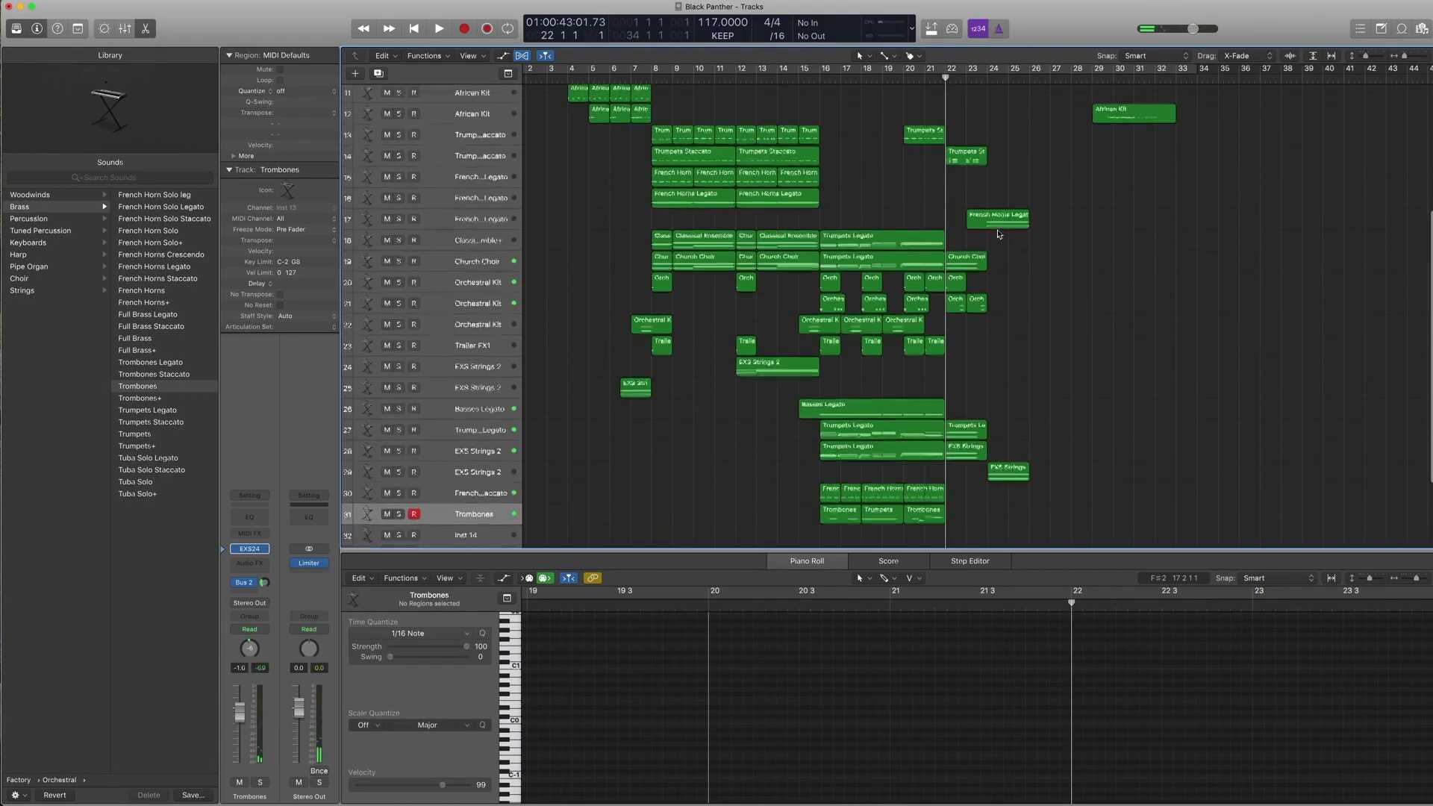
{"action": "left_click", "coordinate": [956, 193]}
{"action": "key", "text": "space"}
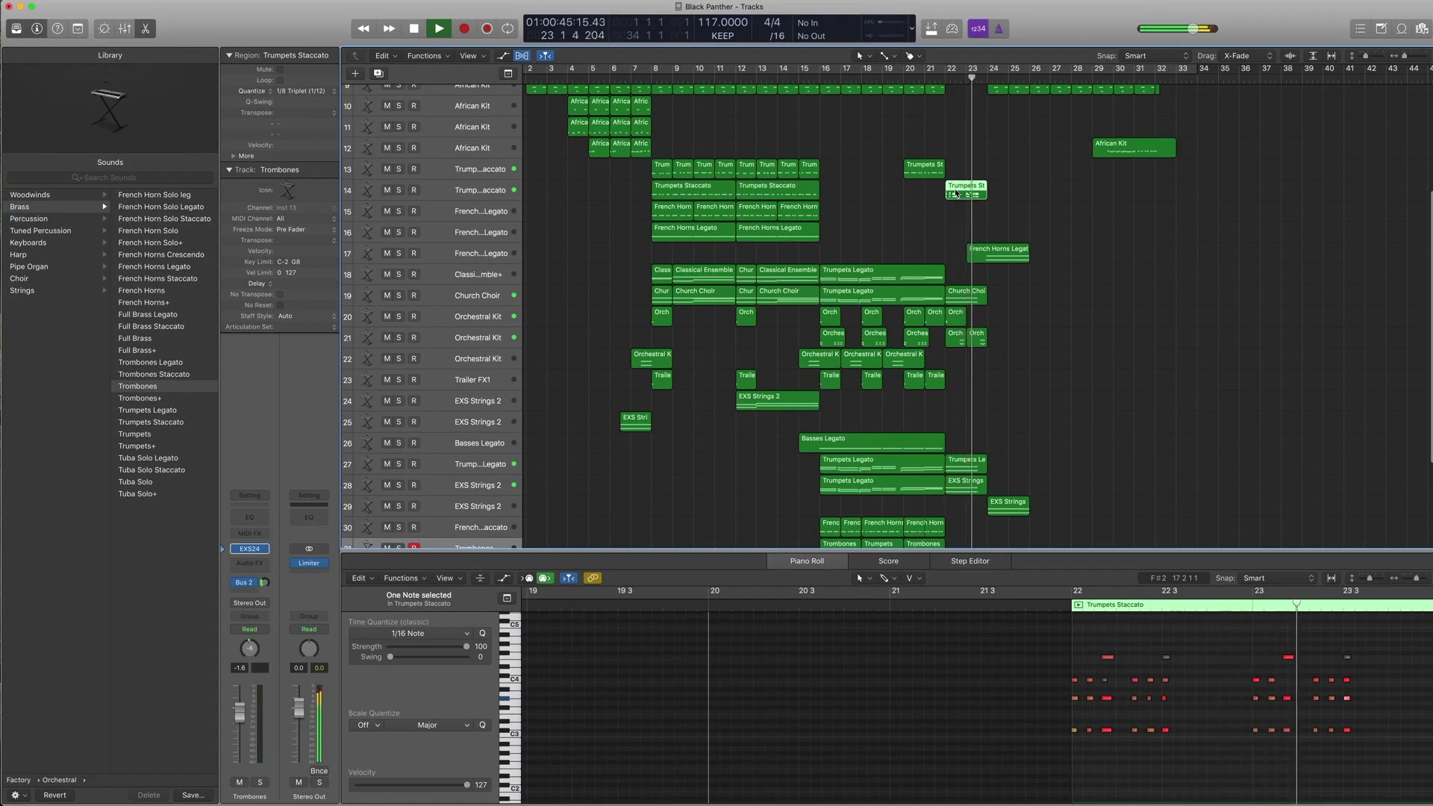
{"action": "key", "text": "space"}
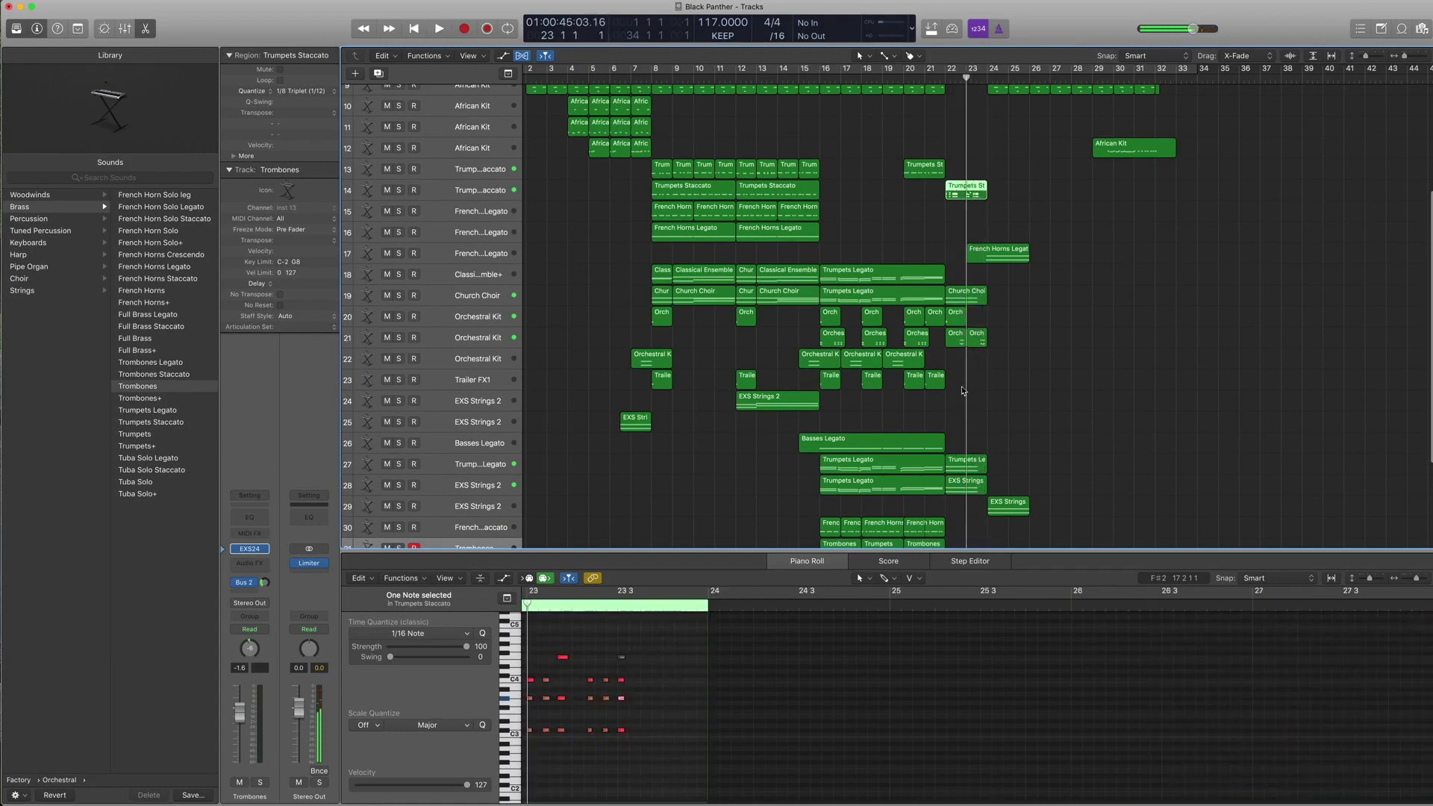
{"action": "left_click", "coordinate": [630, 658]}
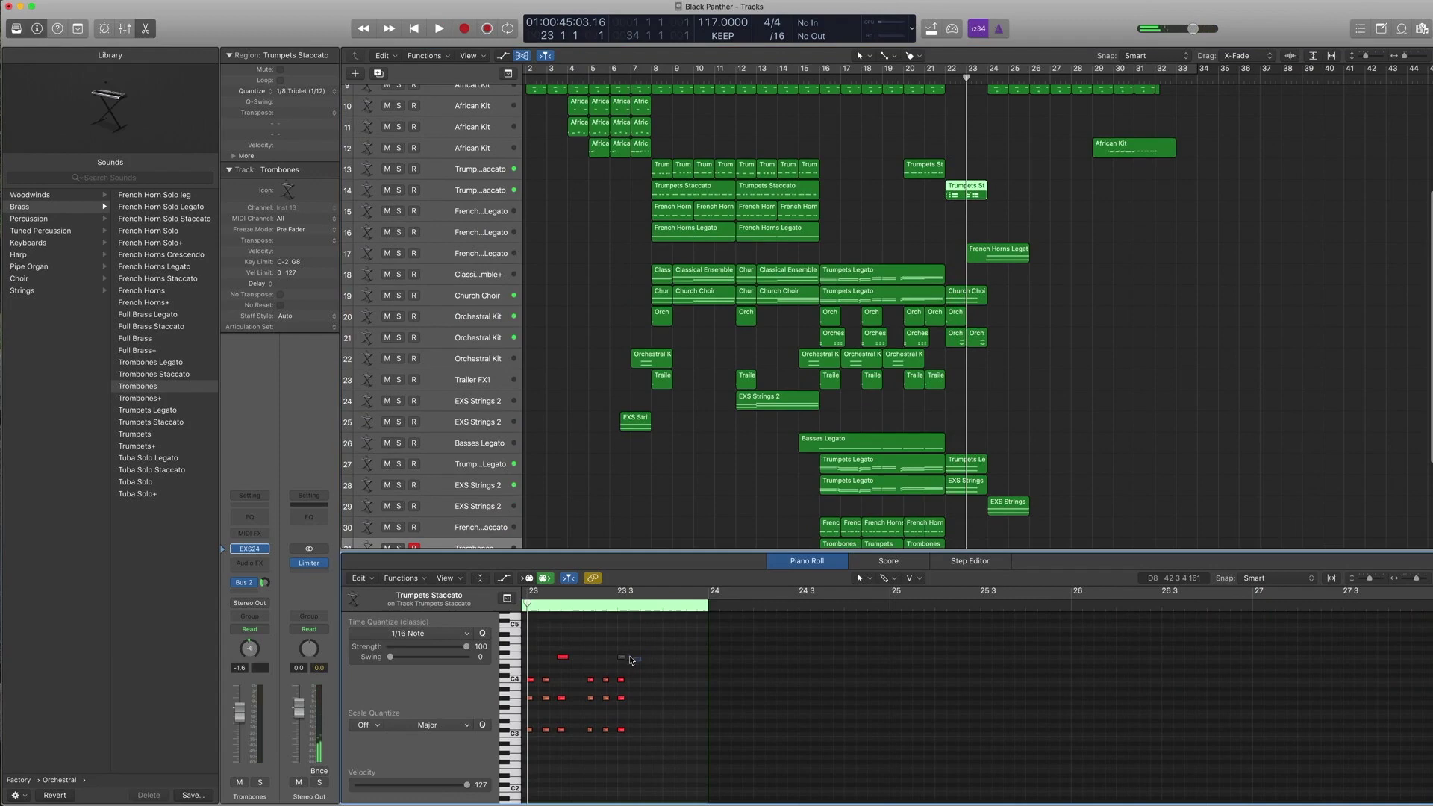
{"action": "left_click", "coordinate": [624, 658]}
{"action": "key", "text": "comma"}
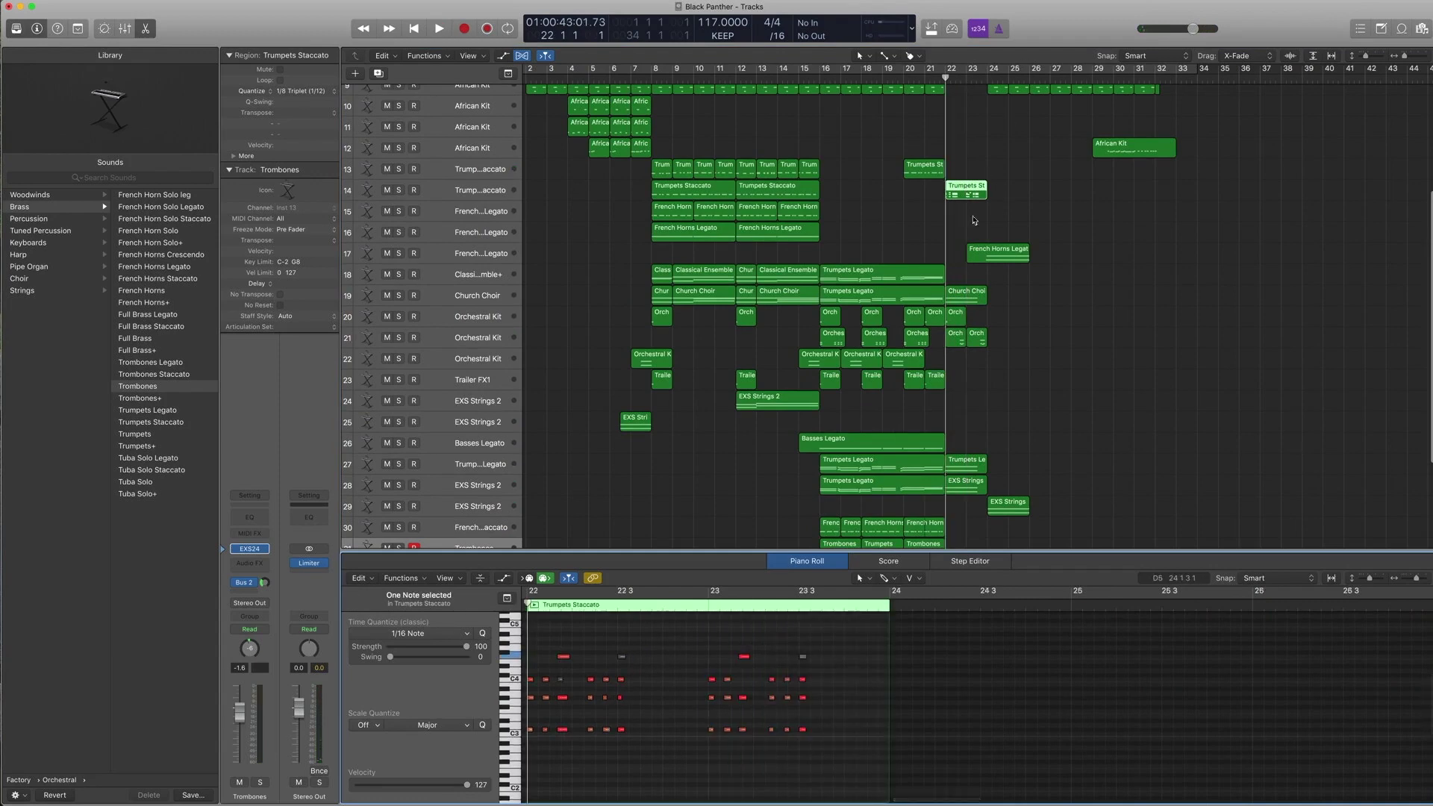
View the Church Choir and Trumpets Legato regions, then close the editor and select French Horns Legato.
{"action": "scroll", "coordinate": [959, 229], "scroll_direction": "down", "scroll_amount": 4}
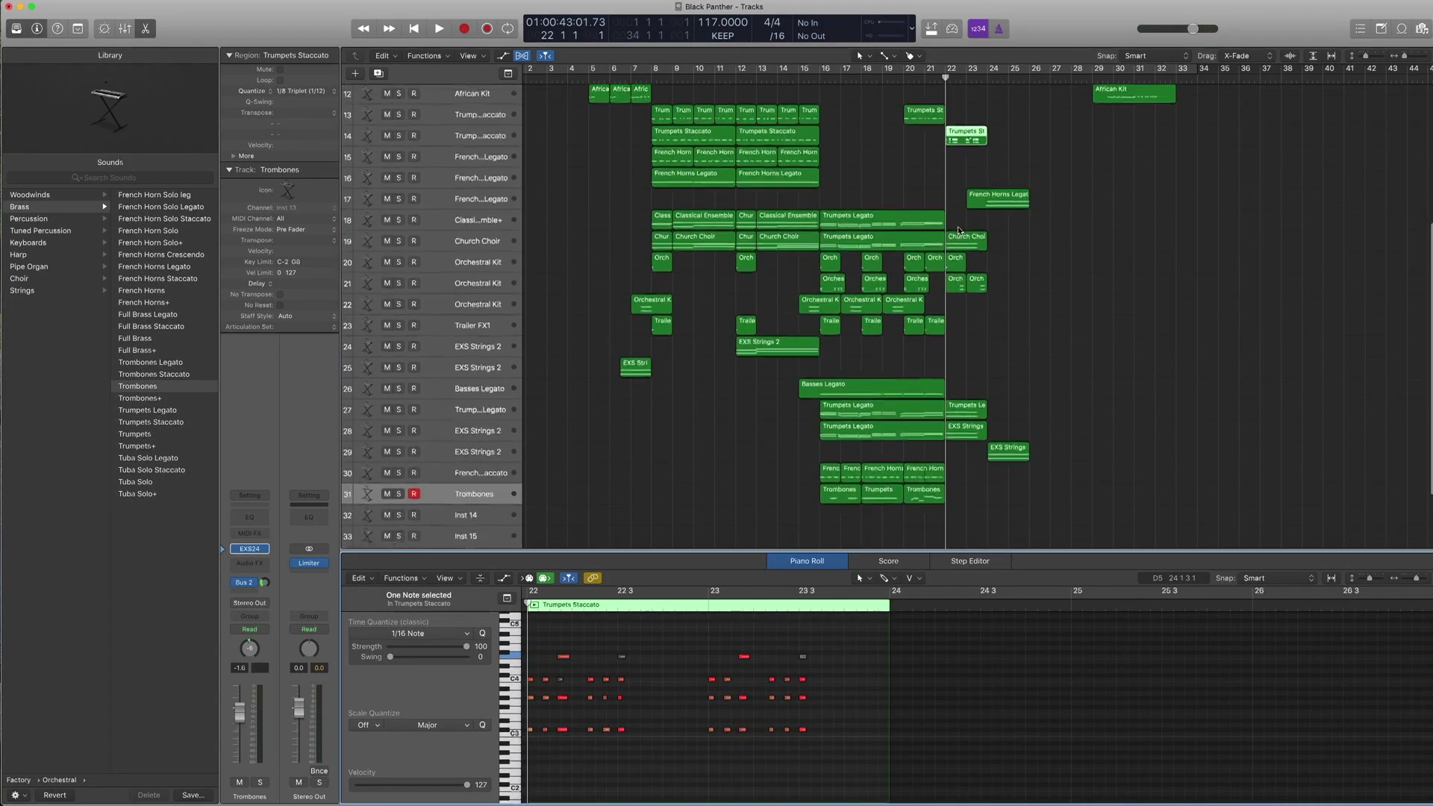
{"action": "left_click", "coordinate": [958, 221]}
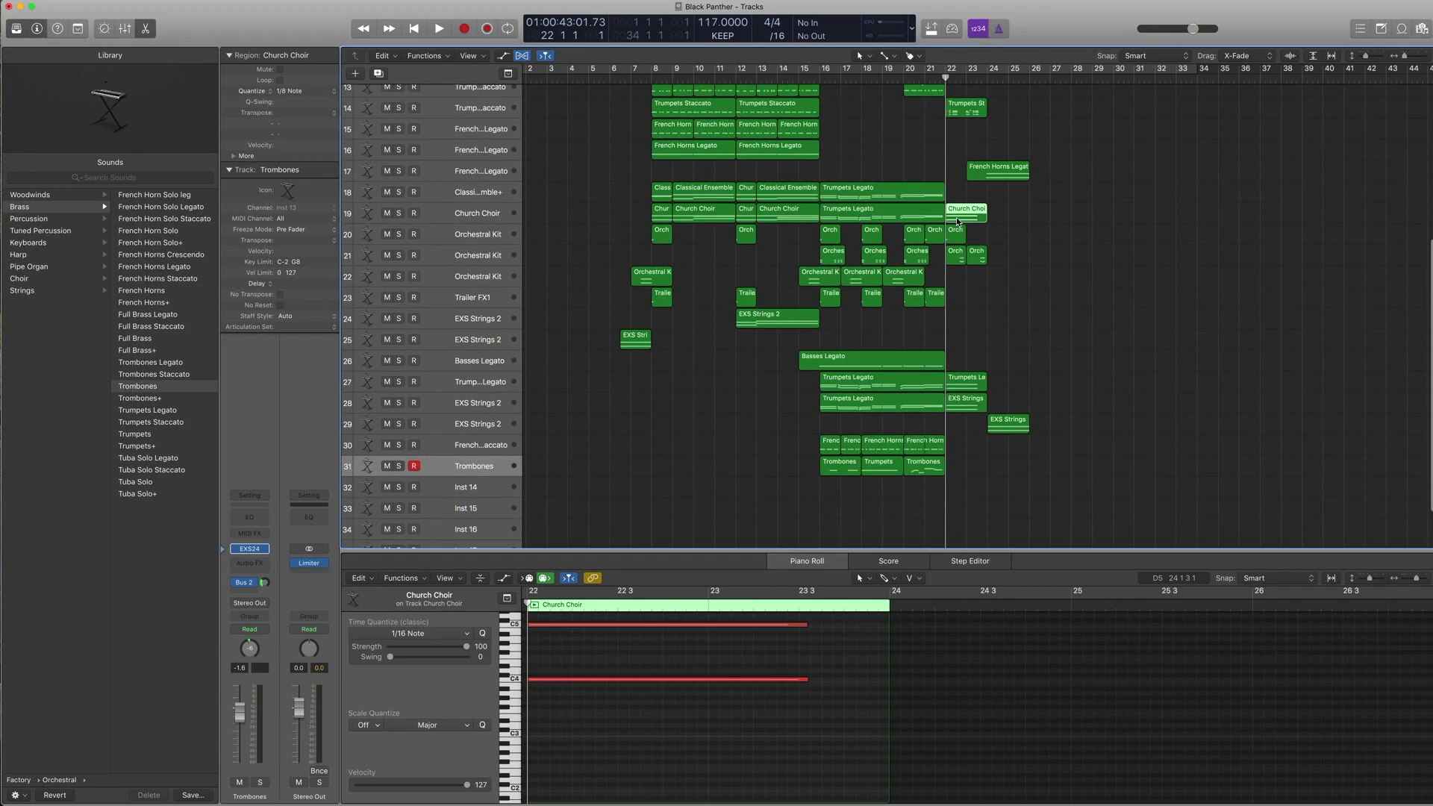
{"action": "left_click", "coordinate": [1010, 313]}
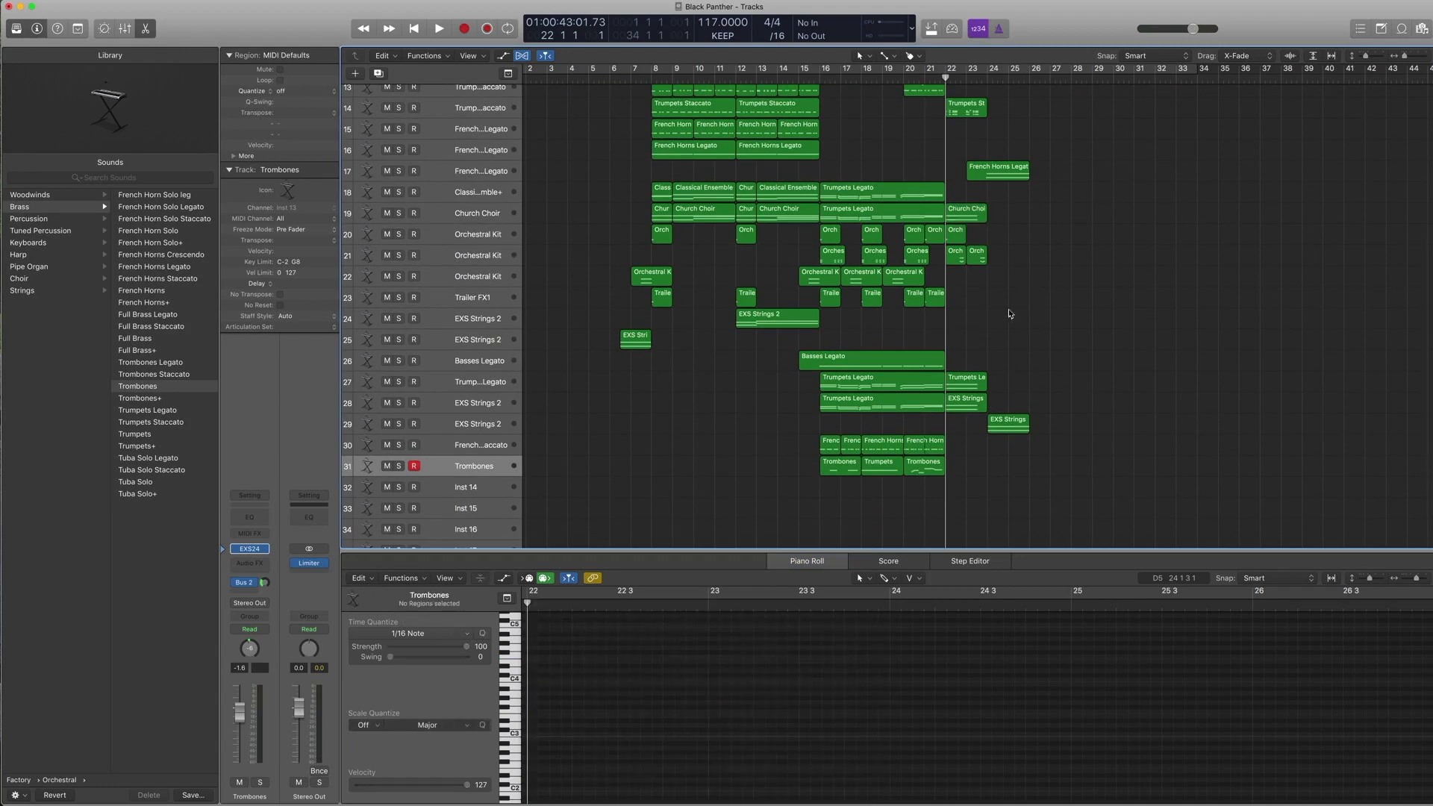
{"action": "left_click", "coordinate": [960, 386]}
{"action": "scroll", "coordinate": [970, 470], "scroll_direction": "up", "scroll_amount": 1}
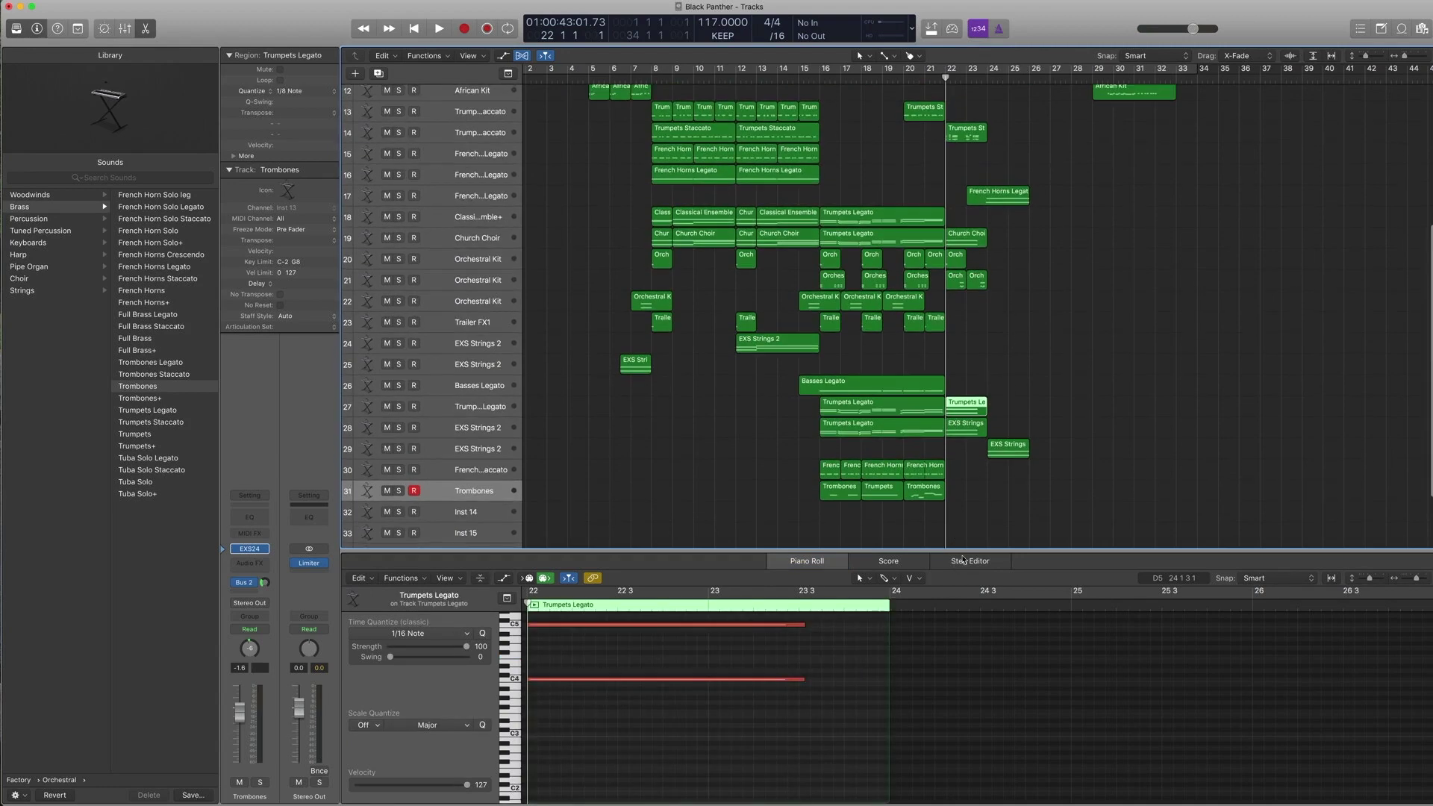
{"action": "key", "text": "e"}
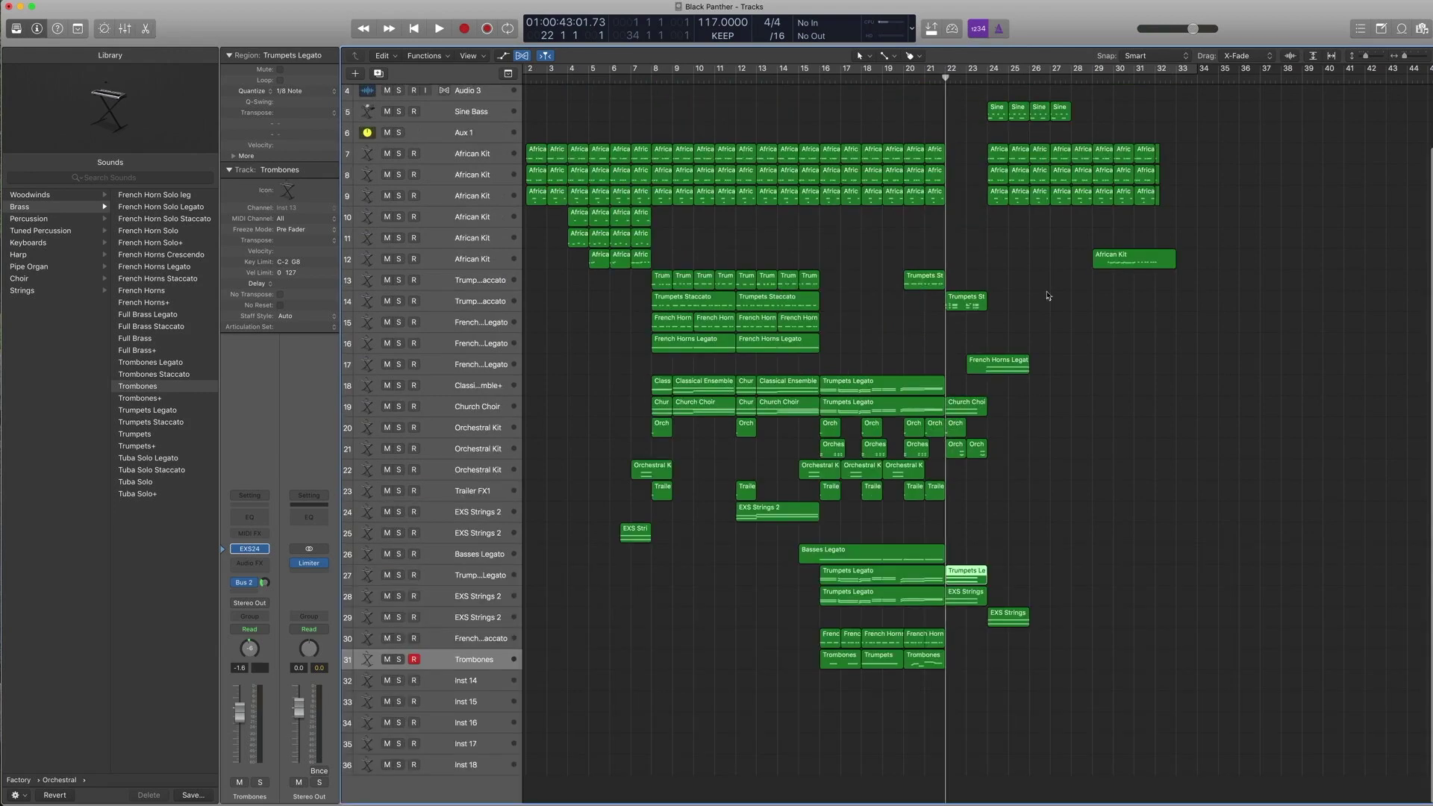
{"action": "left_click", "coordinate": [1006, 367]}
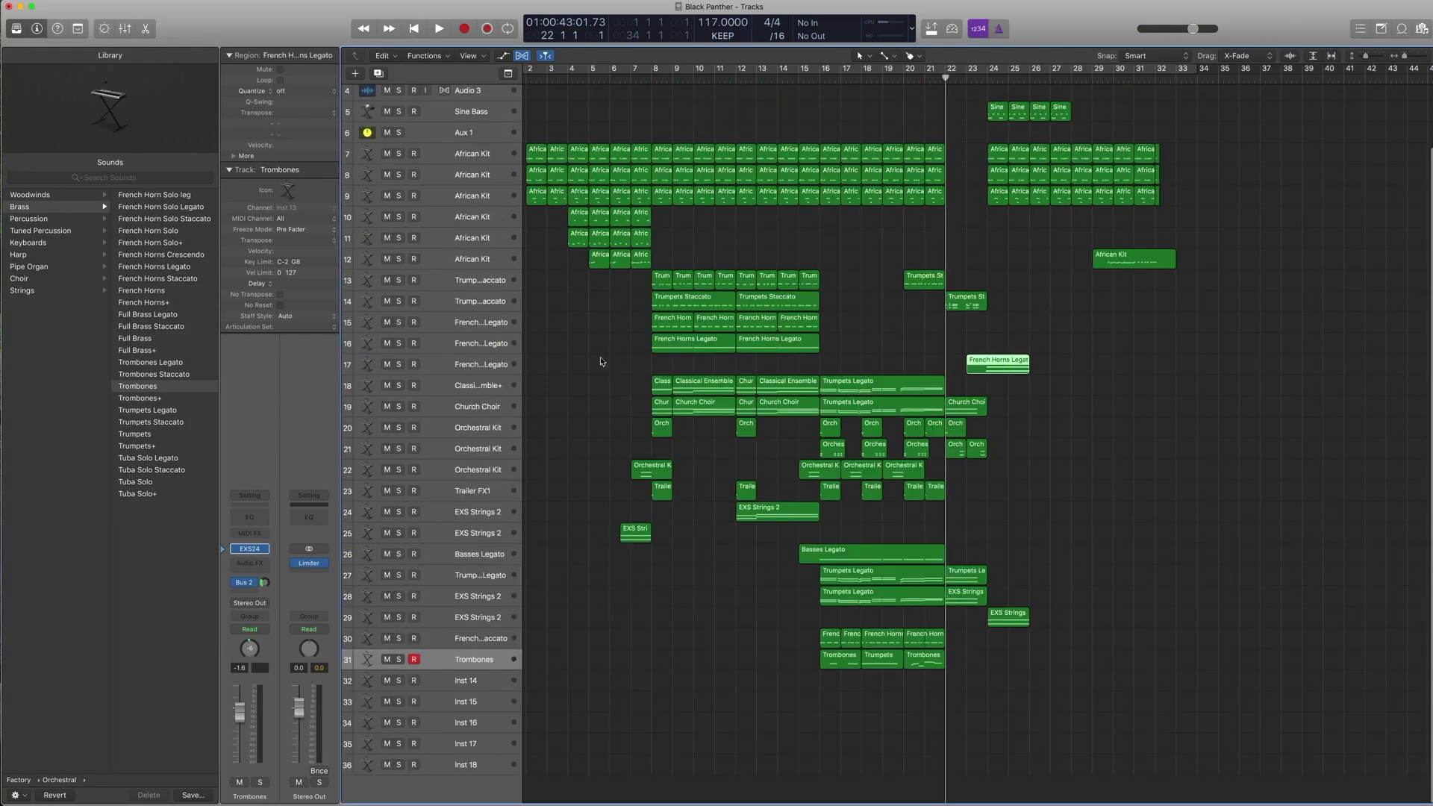
Zoom in on bars 21–30 around track 17 French Horns Legato and show volume automation.
{"action": "left_click", "coordinate": [481, 365]}
{"action": "left_click_drag", "start_coordinate": [1075, 450], "coordinate": [1115, 505]}
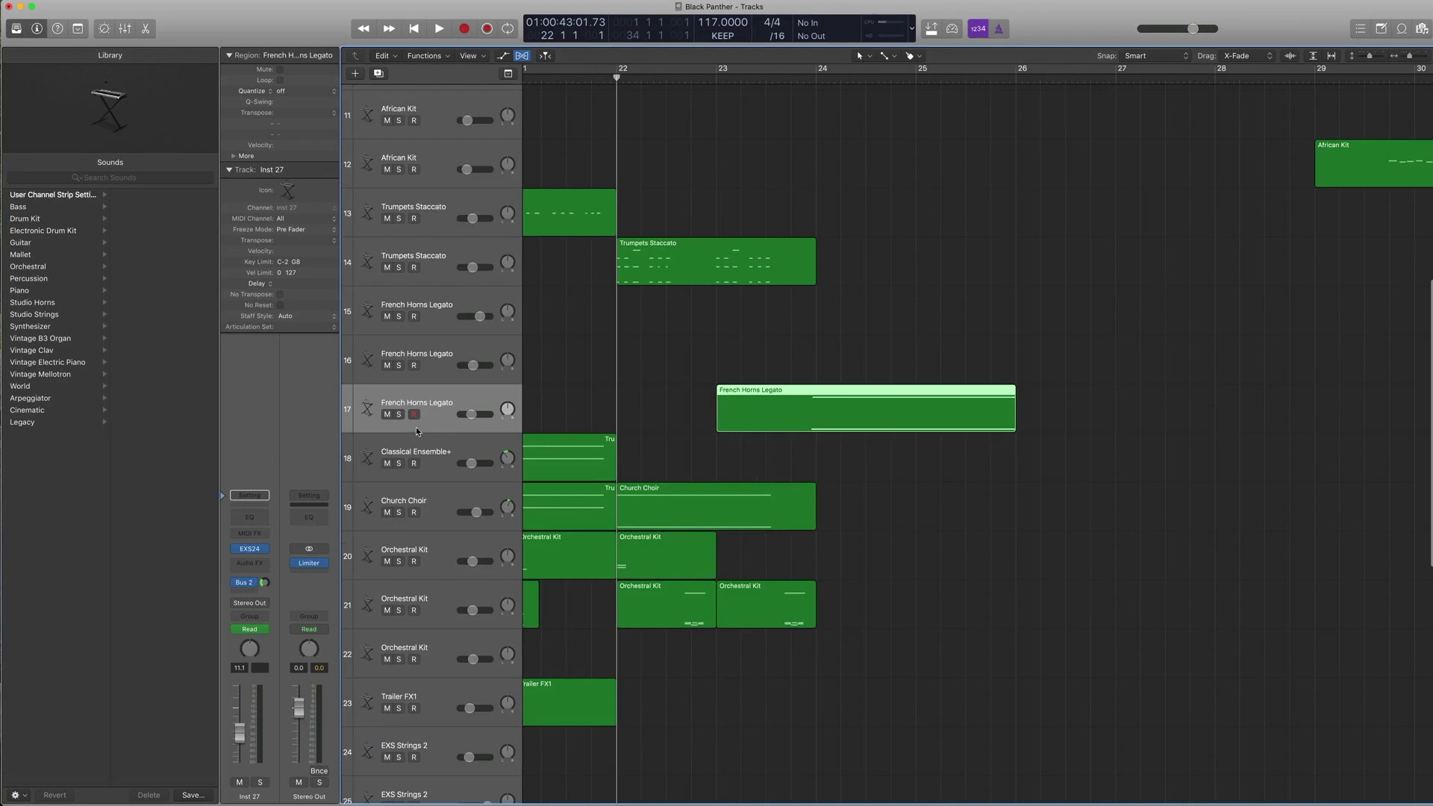
{"action": "key", "text": "a"}
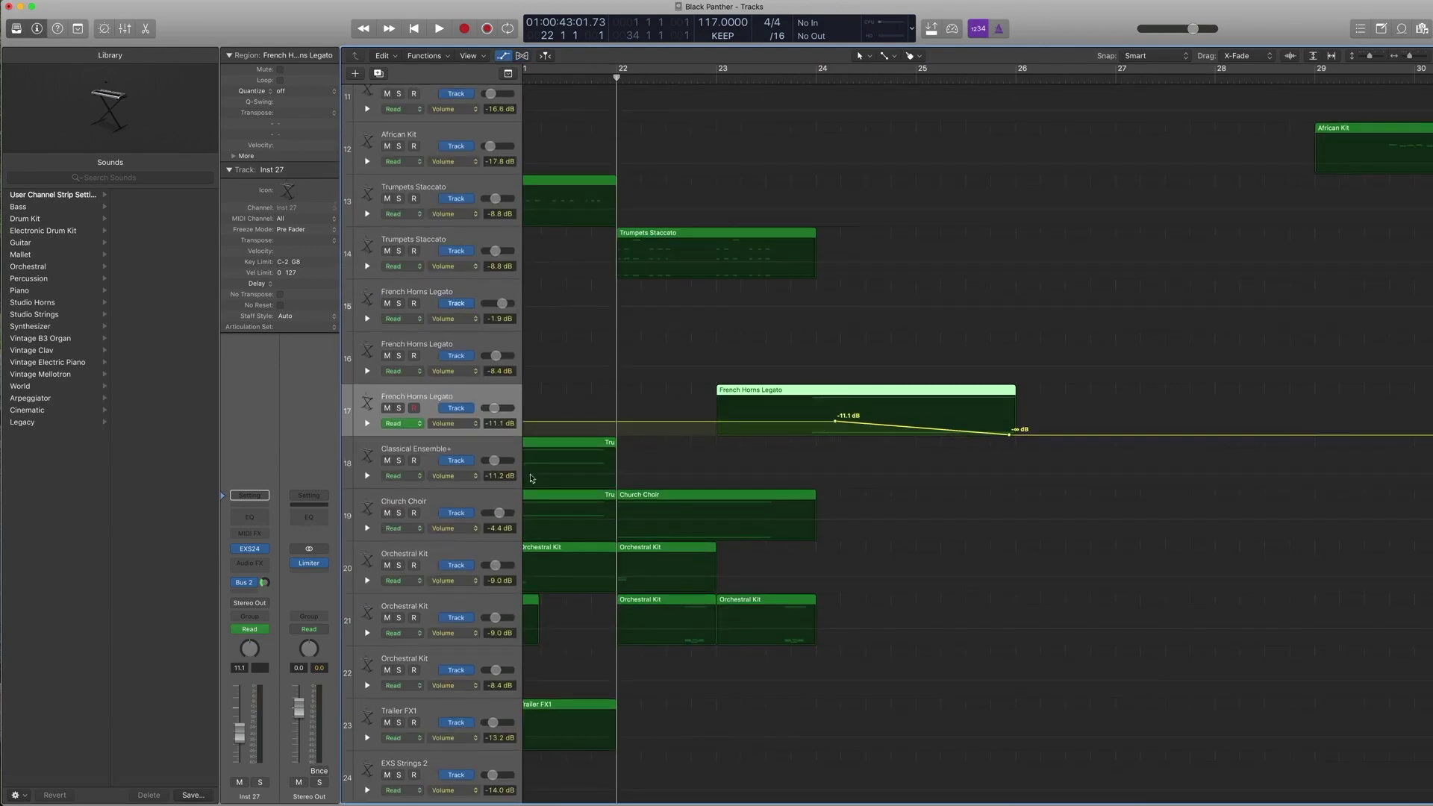
Play the French Horns Legato fade from about bar 23.6, then browse its Brass sounds in the Library.
{"action": "left_click", "coordinate": [798, 150]}
{"action": "double_click", "coordinate": [779, 80]}
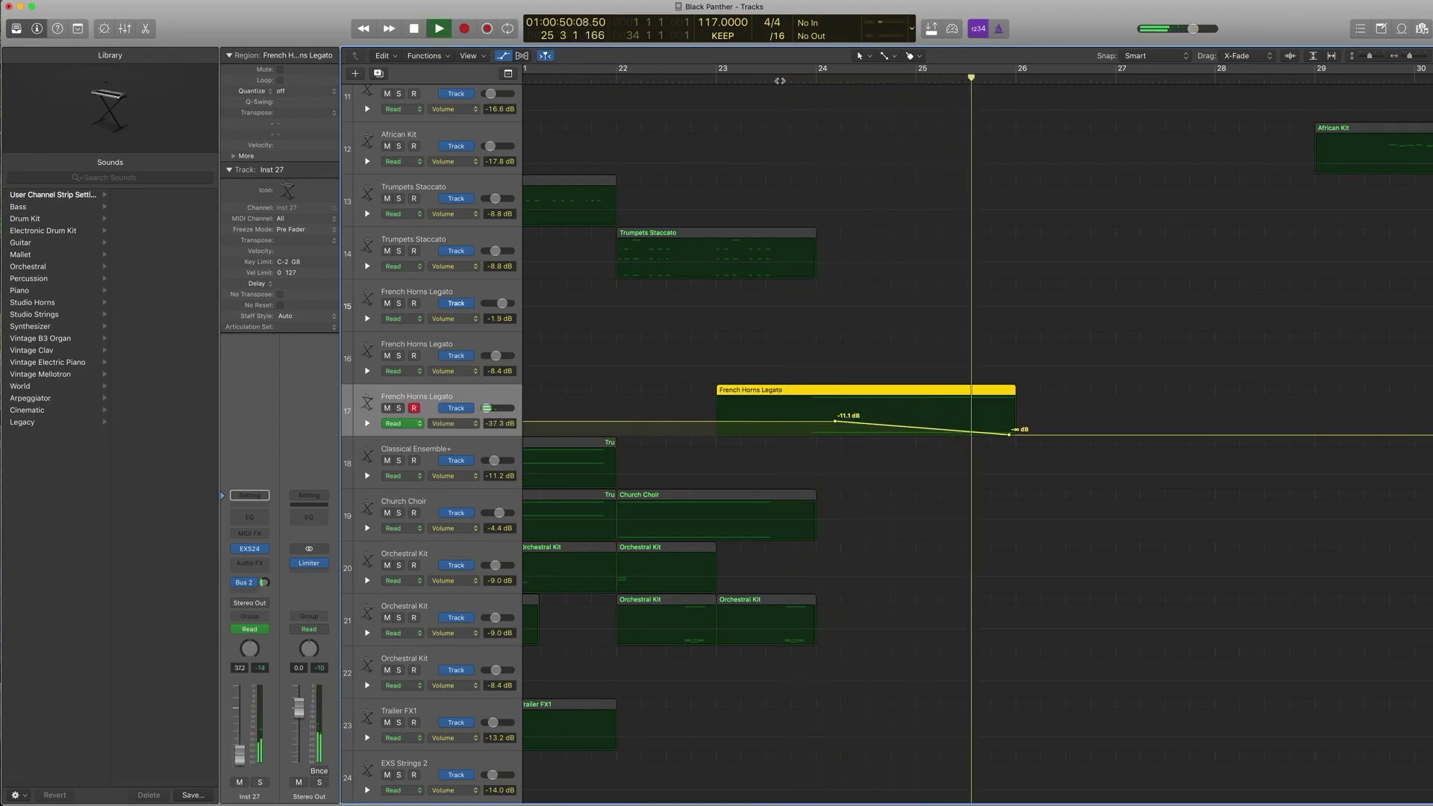
{"action": "key", "text": "space"}
{"action": "left_click", "coordinate": [237, 550]}
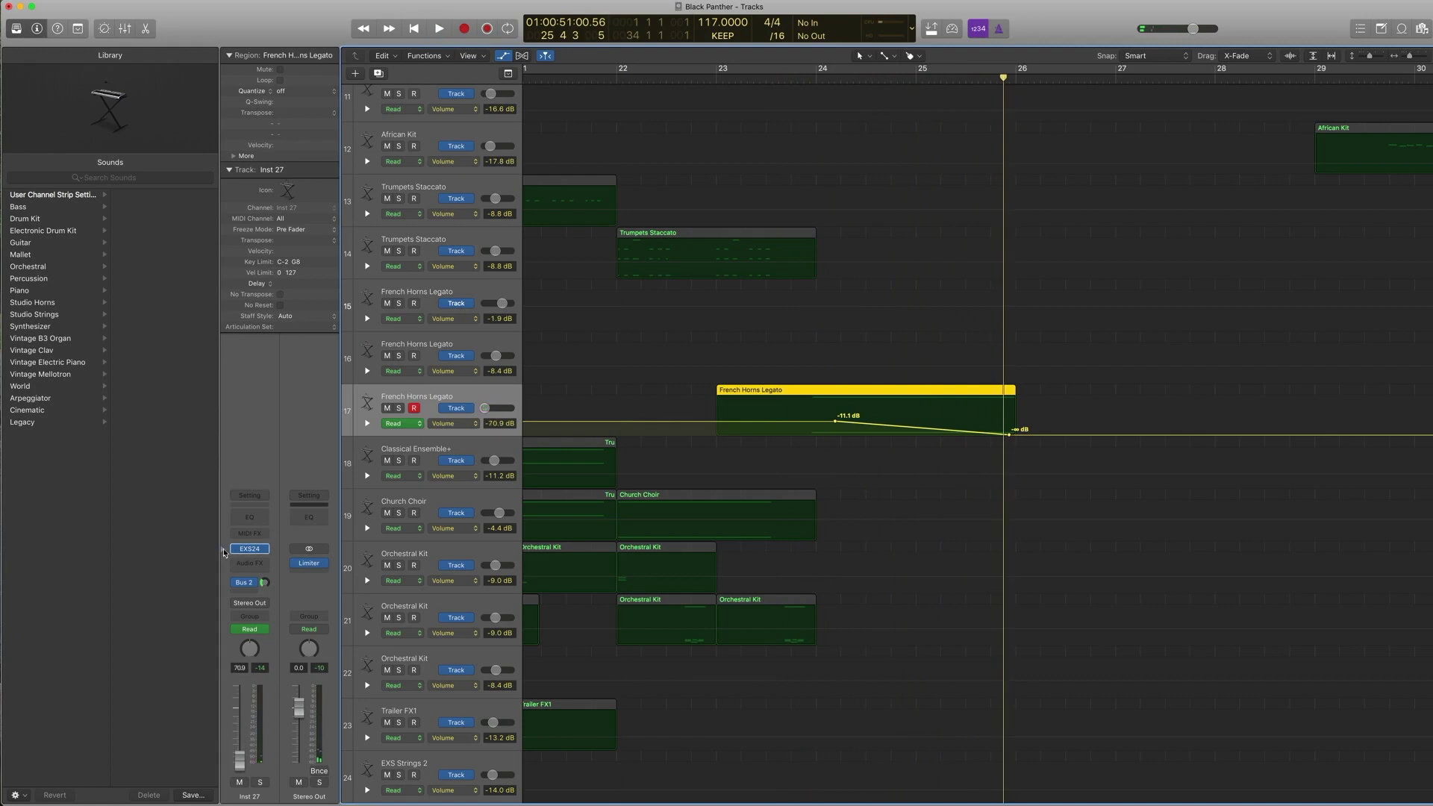
{"action": "scroll", "coordinate": [144, 274], "scroll_direction": "left", "scroll_amount": 5}
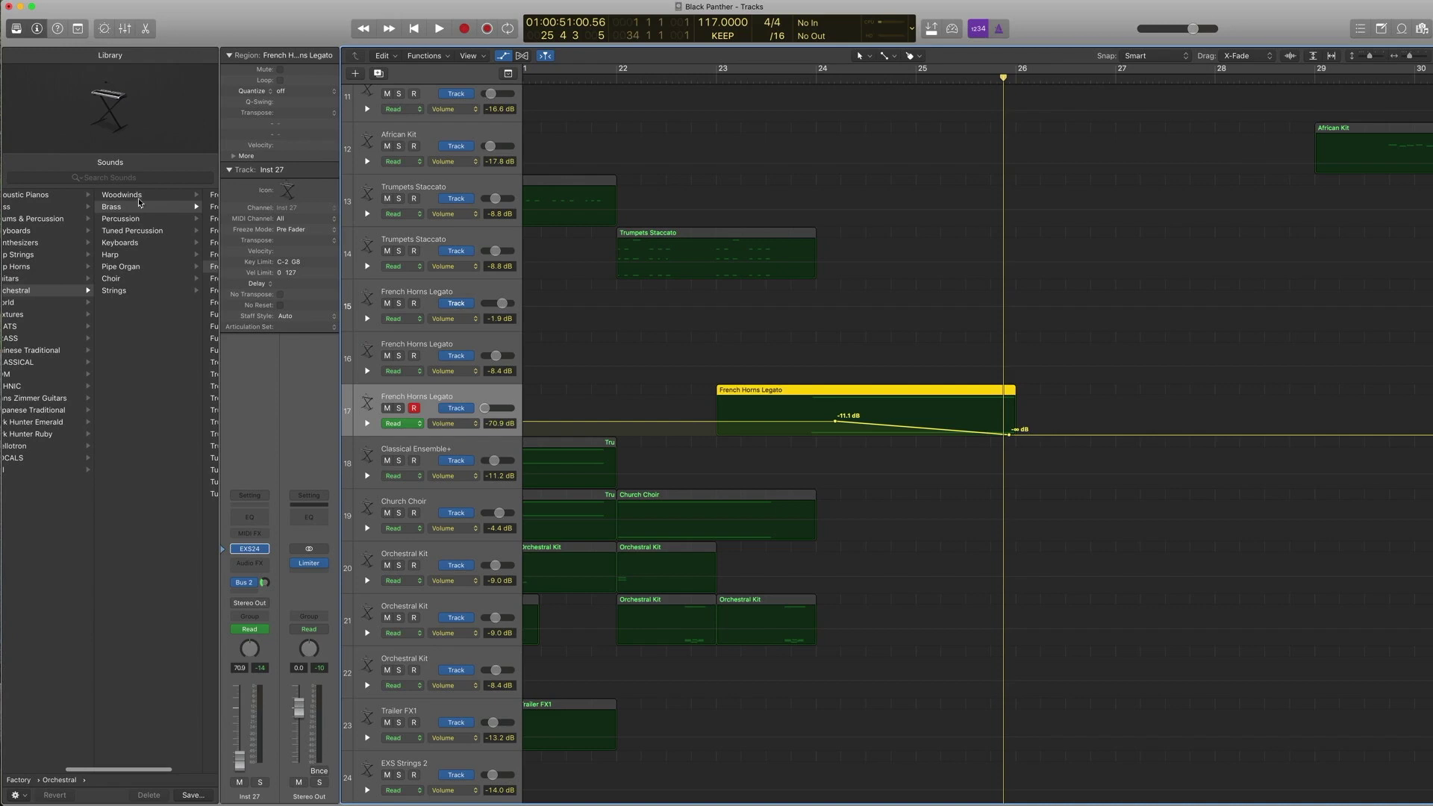
Hide the automation lanes and select the EXS Strings 2 region and track 29.
{"action": "key", "text": "a"}
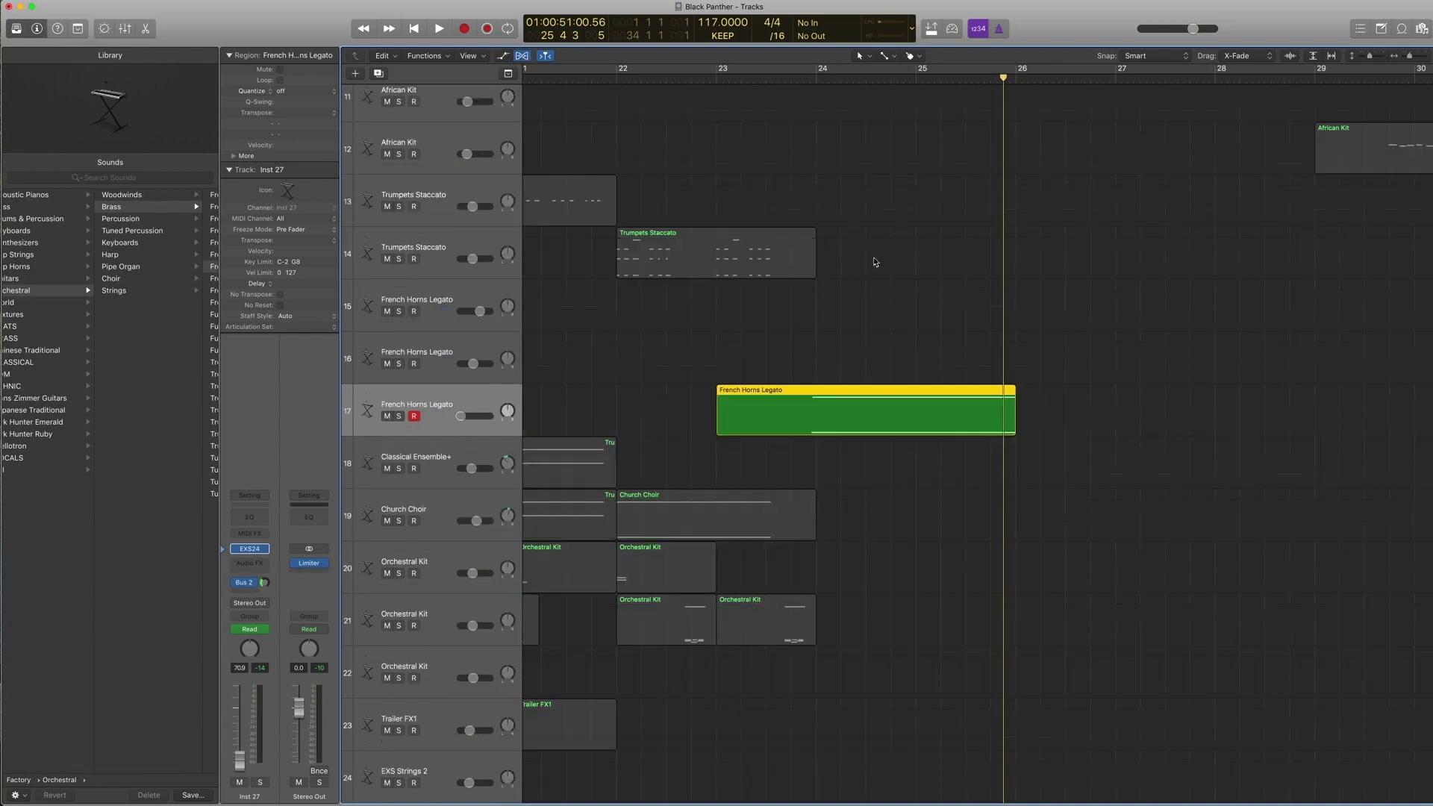
{"action": "scroll", "coordinate": [873, 258], "scroll_direction": "down", "scroll_amount": 8}
{"action": "left_click", "coordinate": [851, 620]}
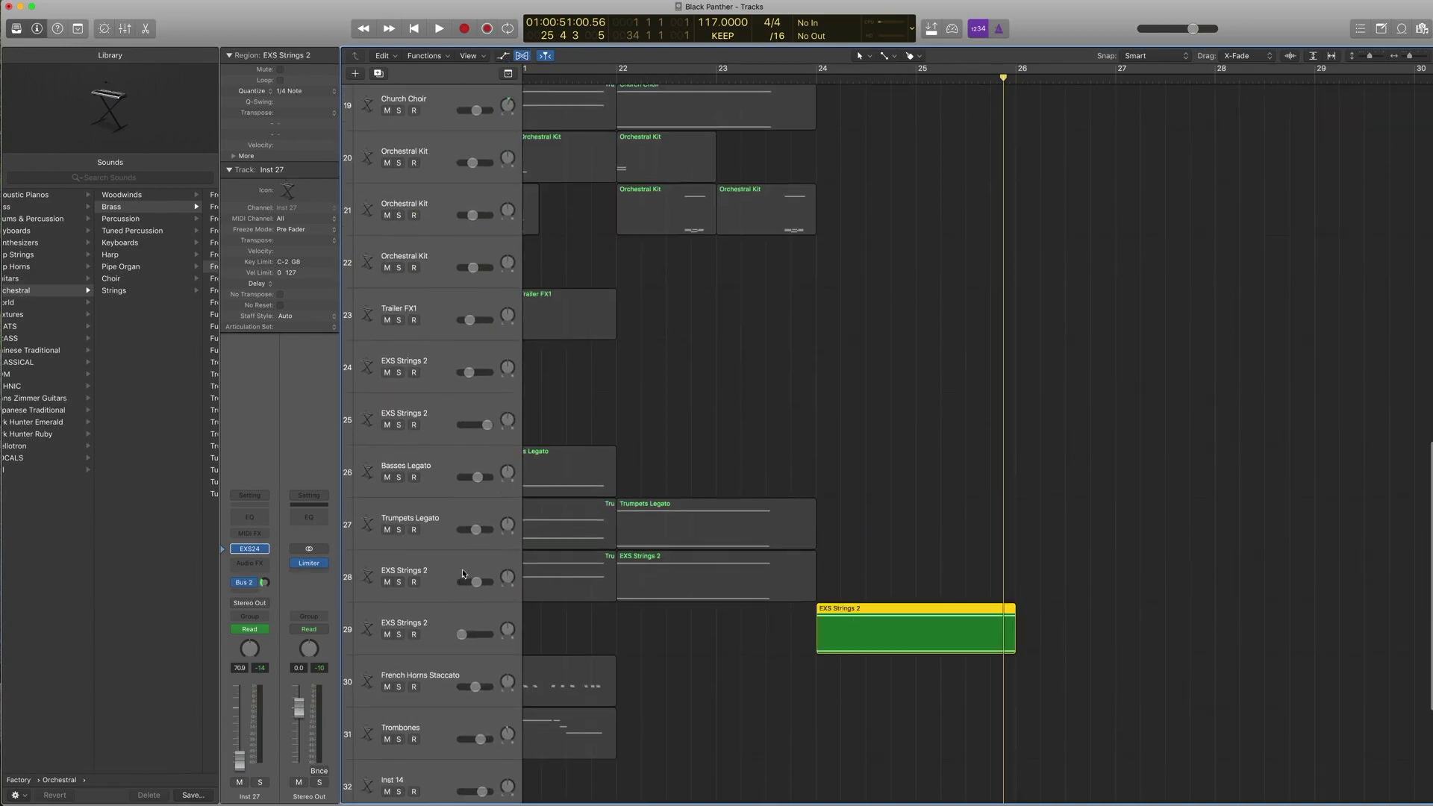
{"action": "scroll", "coordinate": [448, 597], "scroll_direction": "down", "scroll_amount": 1}
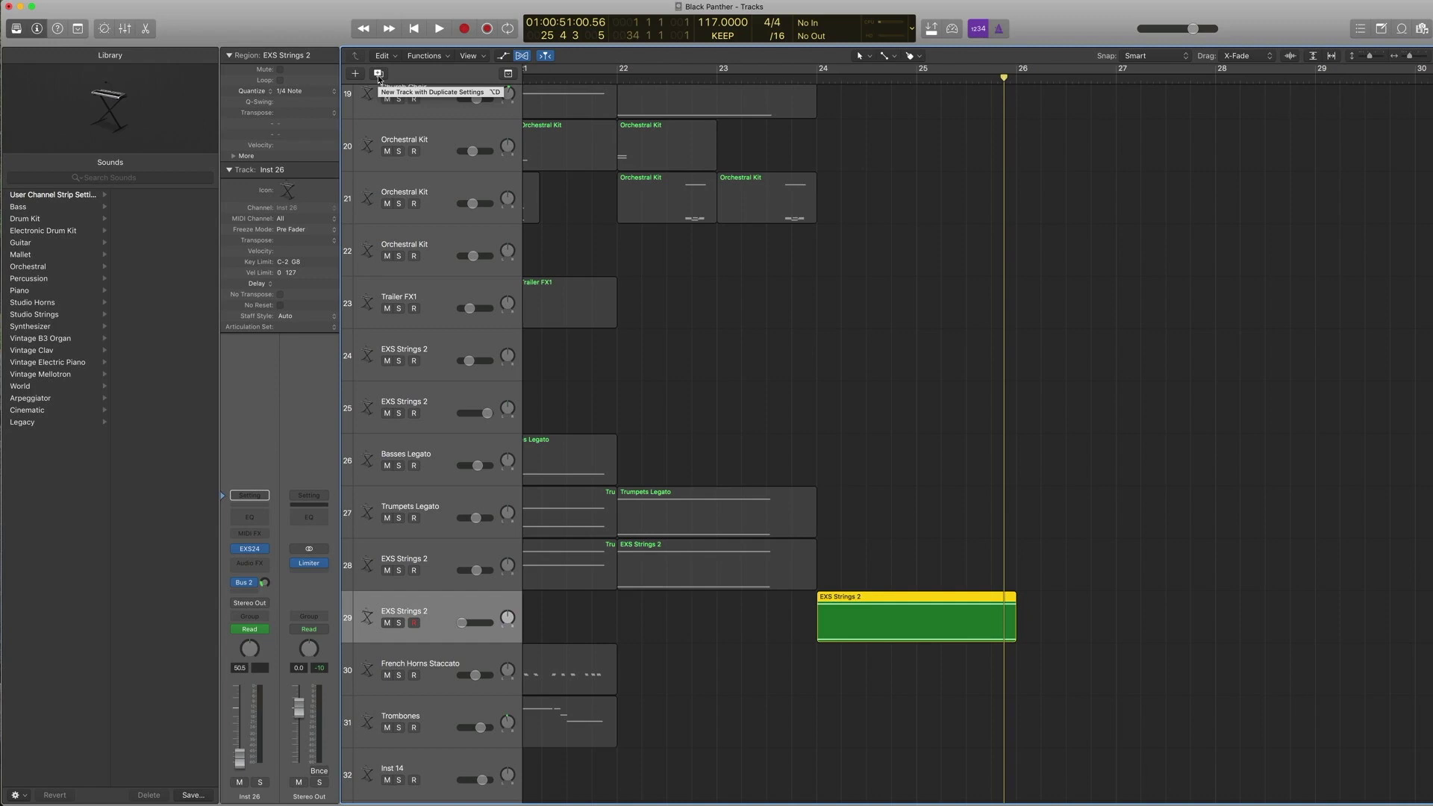
{"action": "left_click", "coordinate": [443, 556]}
{"action": "left_click", "coordinate": [436, 621]}
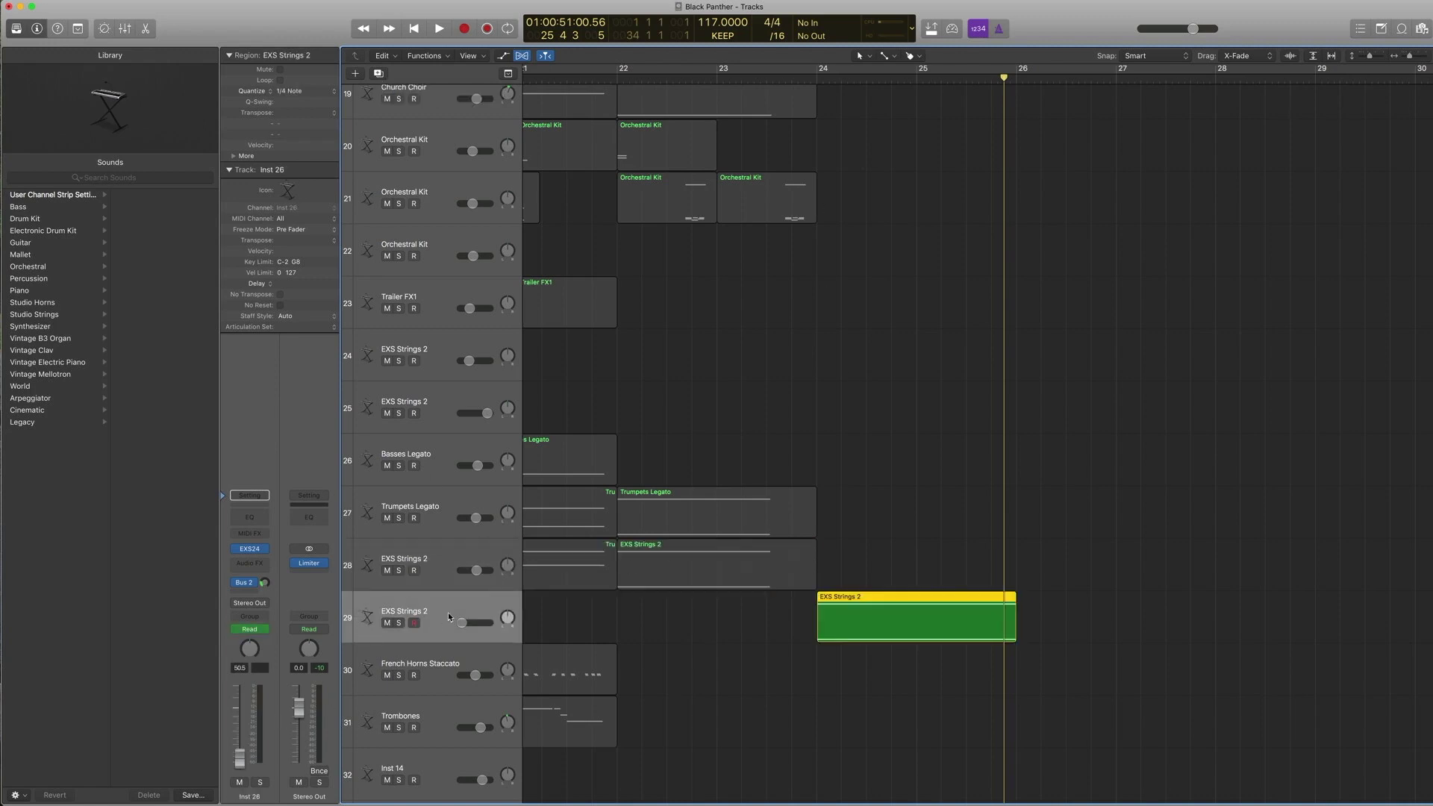
Show track 29's volume automation and play the EXS Strings 2 fade from bar 24.
{"action": "scroll", "coordinate": [792, 635], "scroll_direction": "down", "scroll_amount": 5}
{"action": "scroll", "coordinate": [792, 634], "scroll_direction": "up", "scroll_amount": 5}
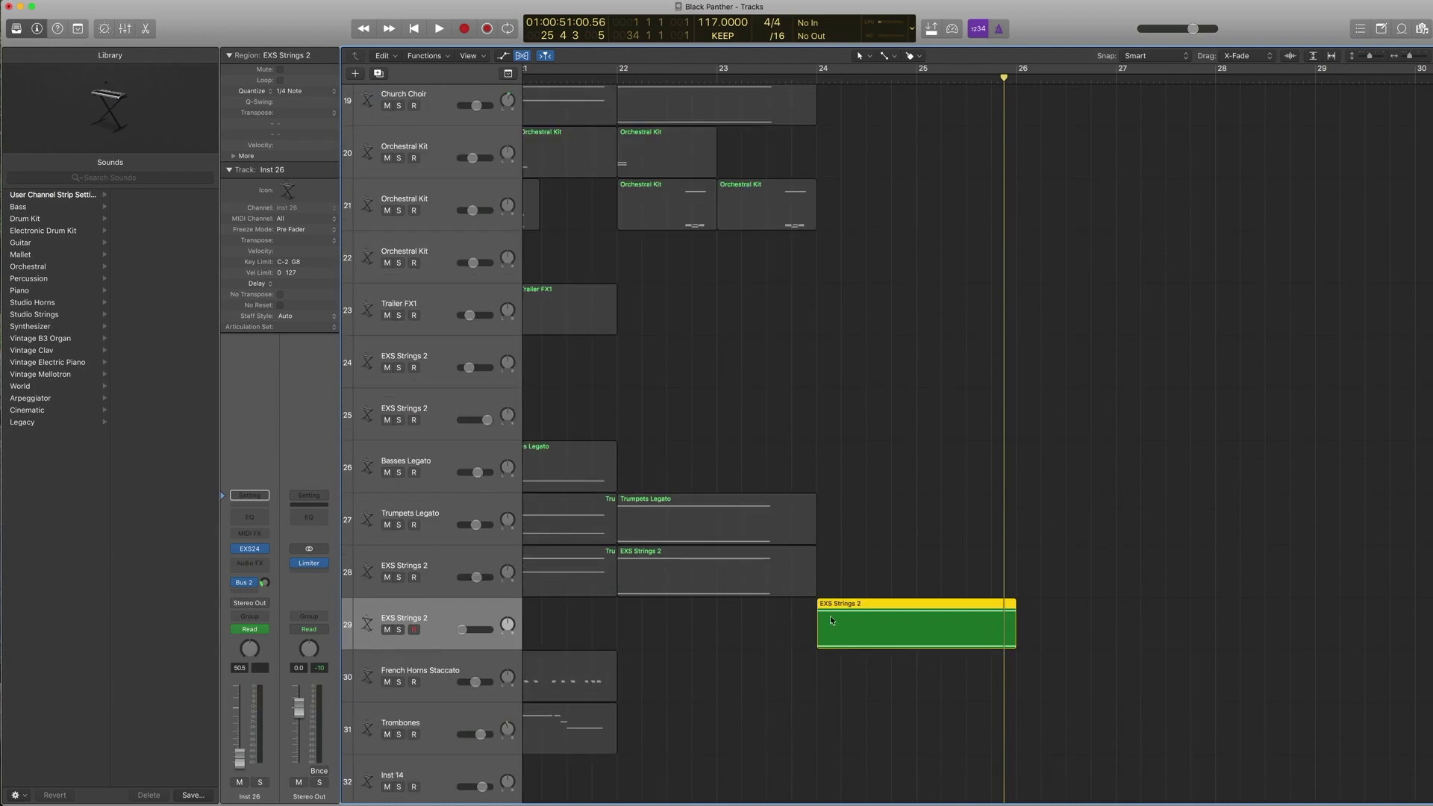
{"action": "key", "text": "a"}
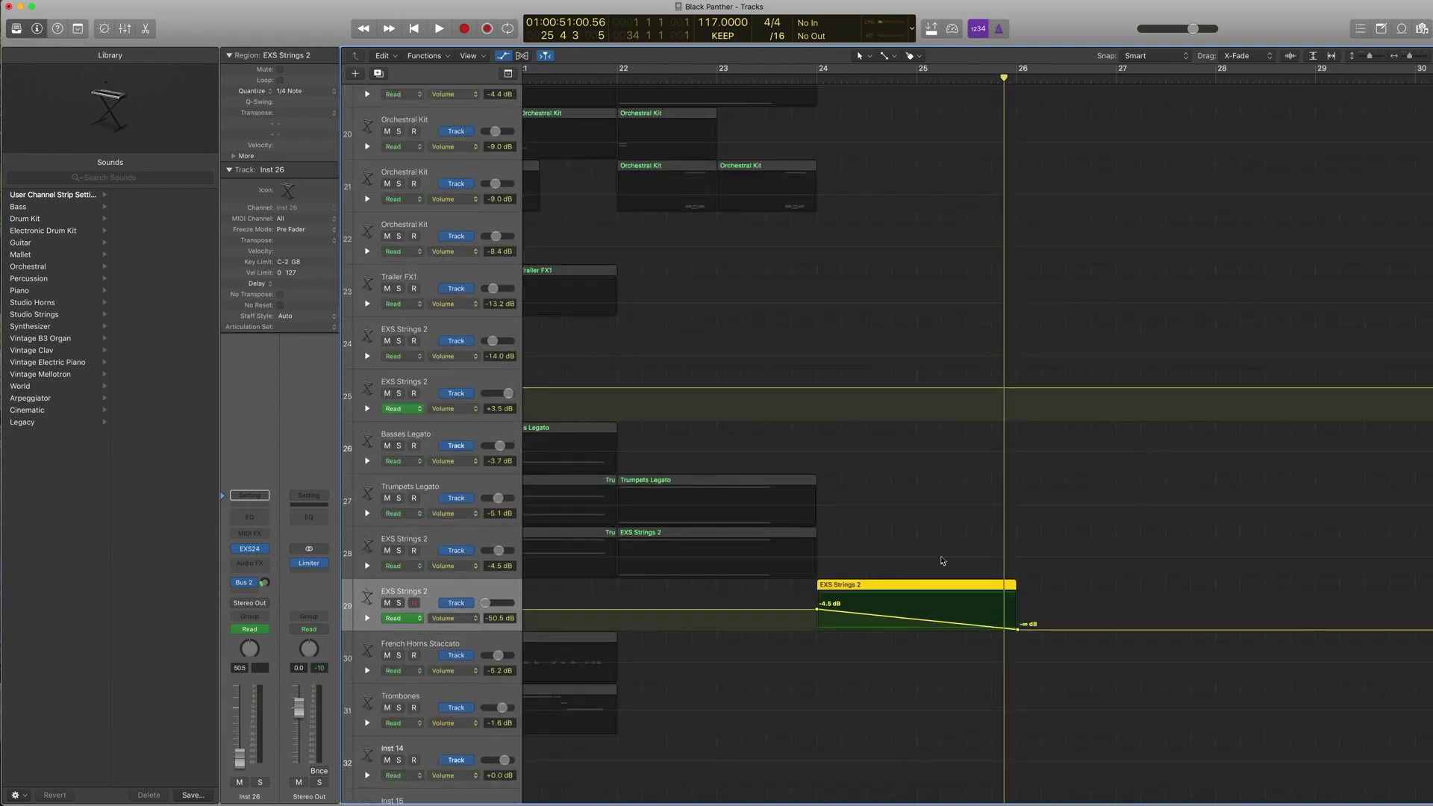
{"action": "key", "text": "space"}
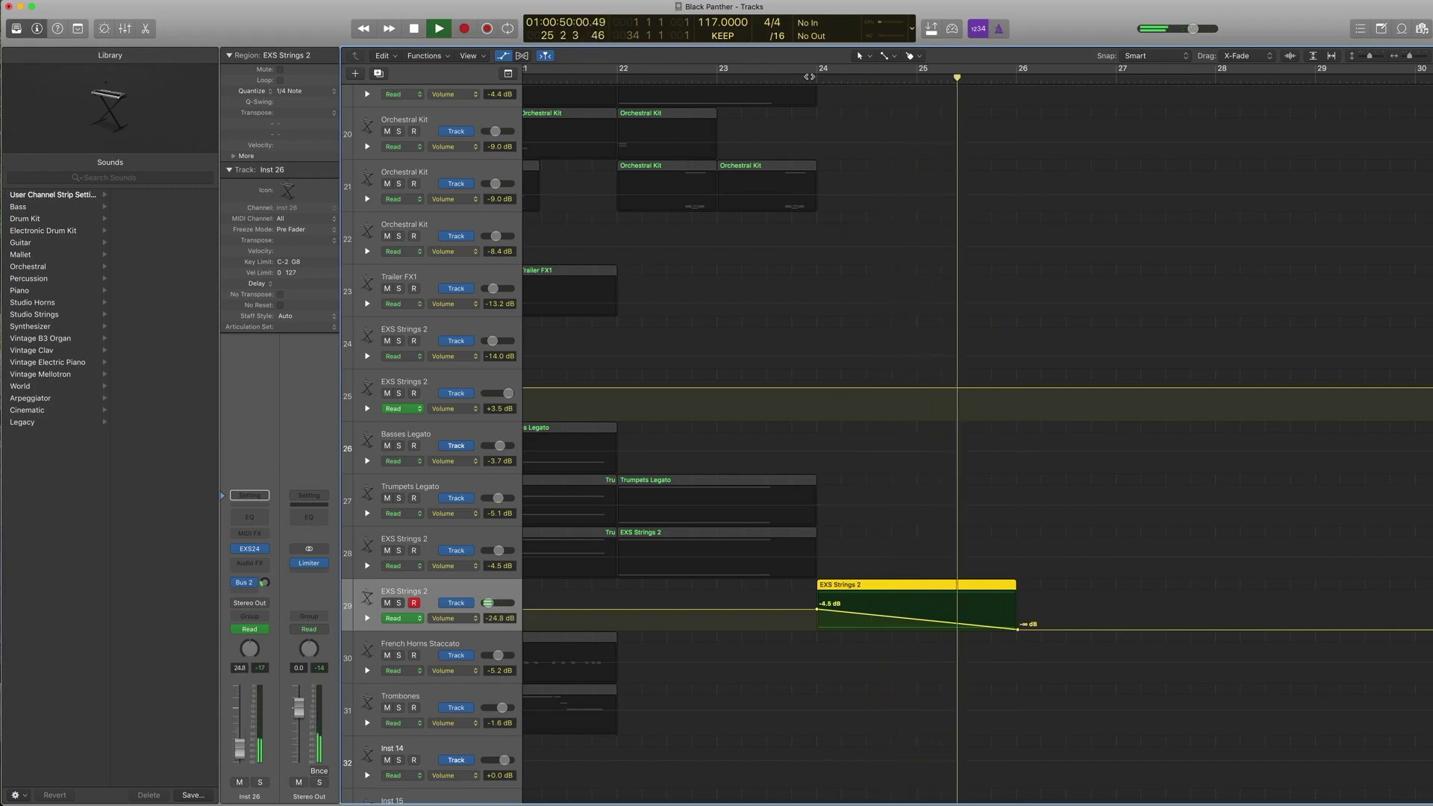
Stop playback, hide automation, zoom out to the whole arrangement, and select nine regions.
{"action": "key", "text": "space"}
{"action": "key", "text": "a"}
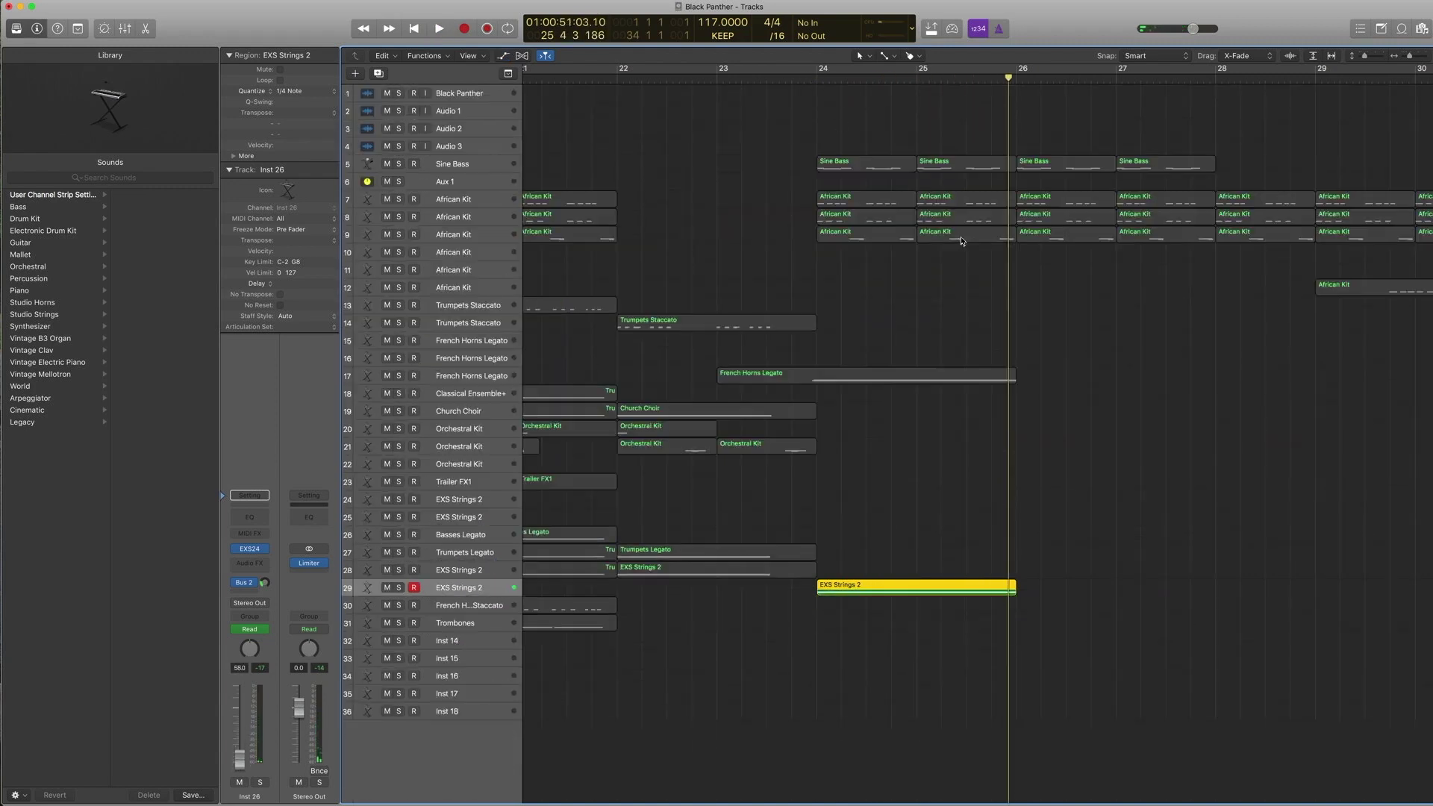
{"action": "left_click", "coordinate": [964, 302], "text": "ctrl+alt"}
{"action": "left_click_drag", "start_coordinate": [1106, 675], "coordinate": [963, 293]}
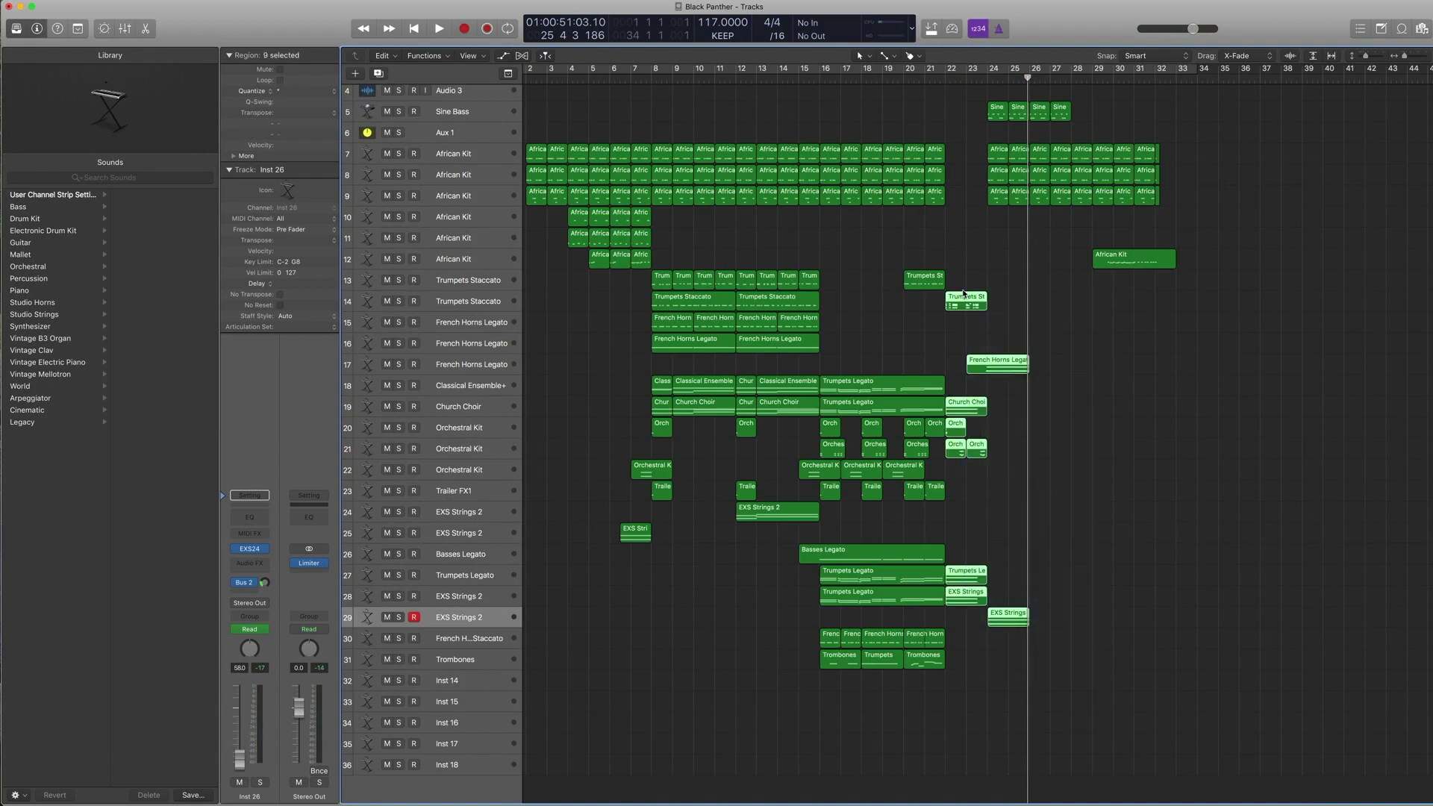
Solo the Sine Bass track's regions with Ctrl+S and play them from near bar 24.
{"action": "left_click", "coordinate": [456, 114]}
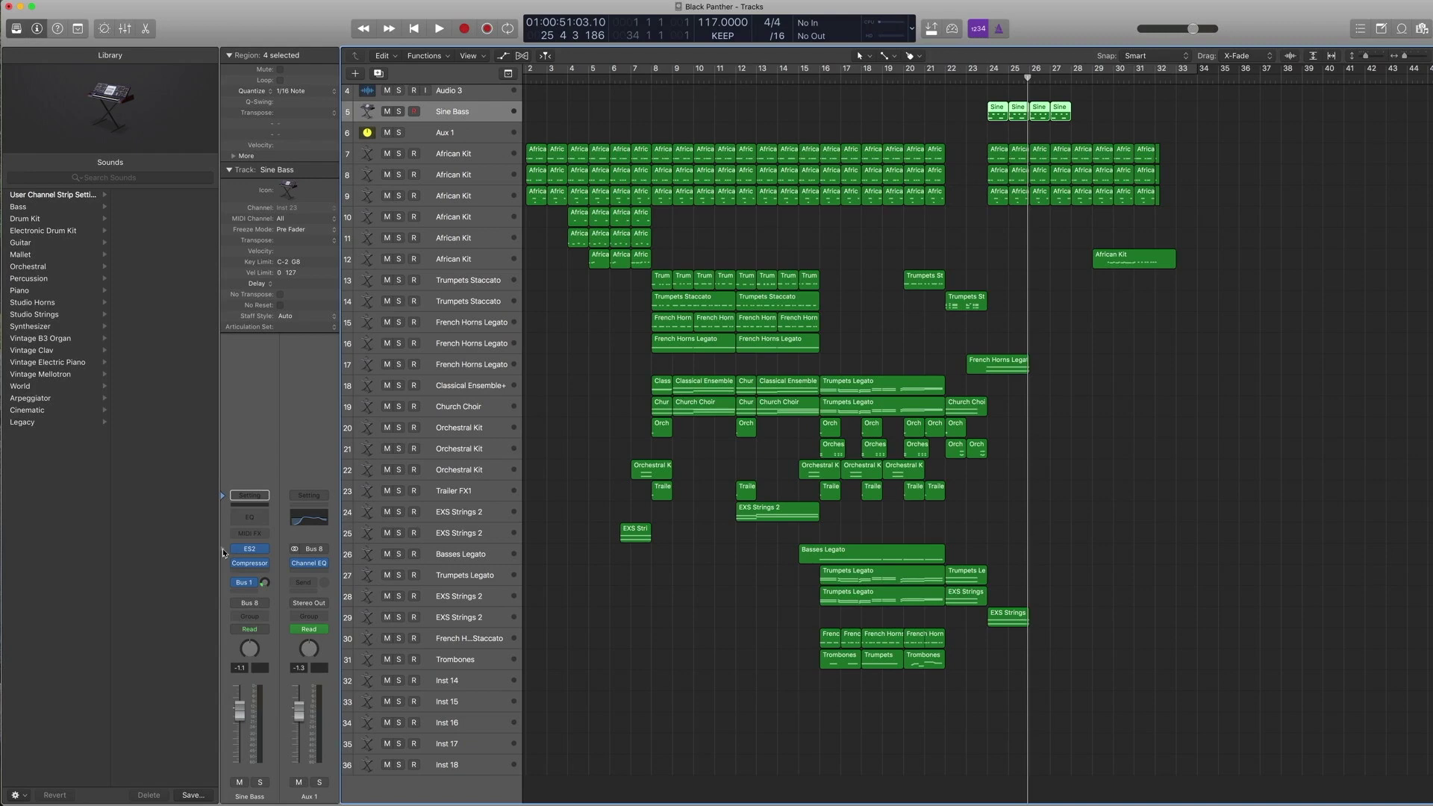
{"action": "key", "text": "ctrl+s"}
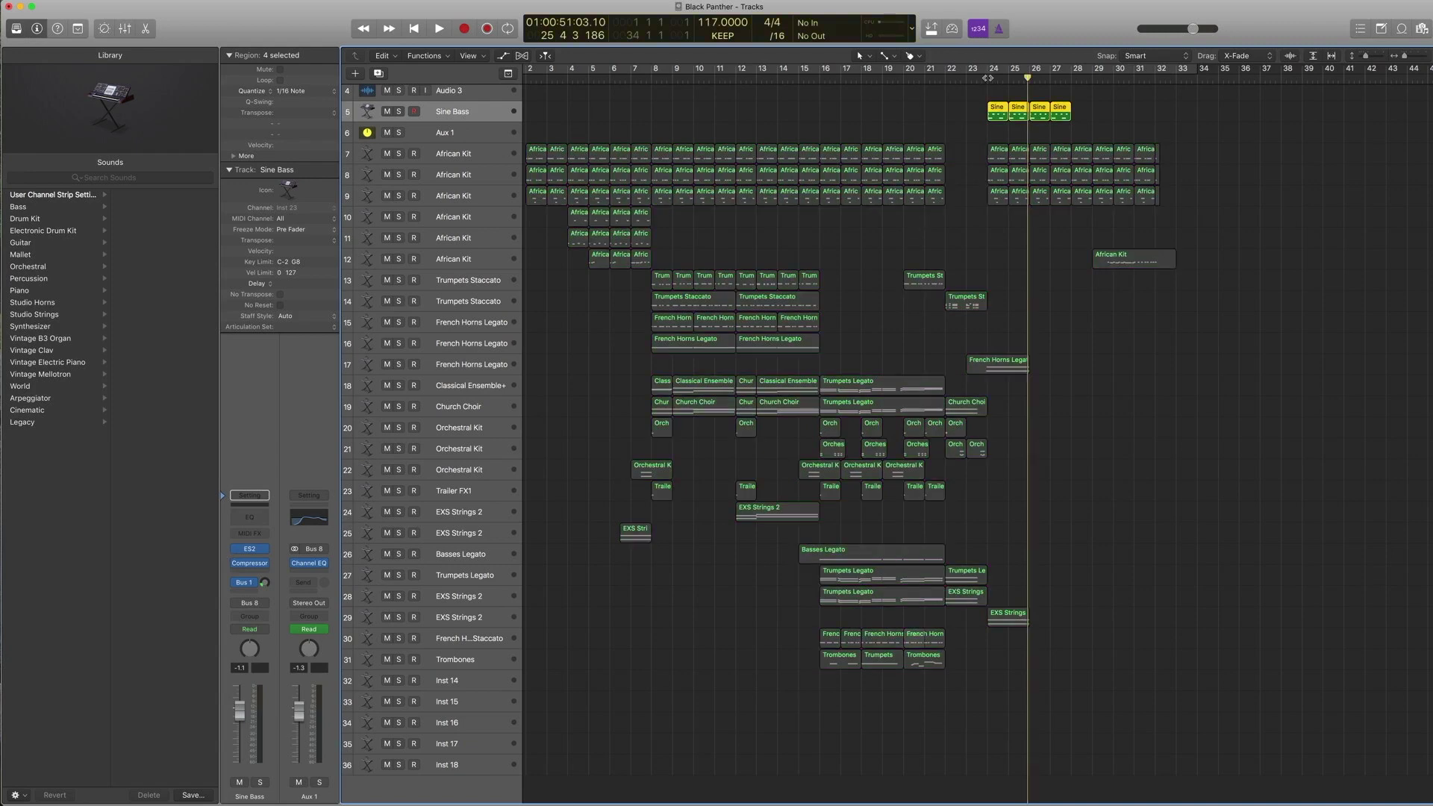
{"action": "left_click", "coordinate": [987, 78]}
{"action": "key", "text": "space"}
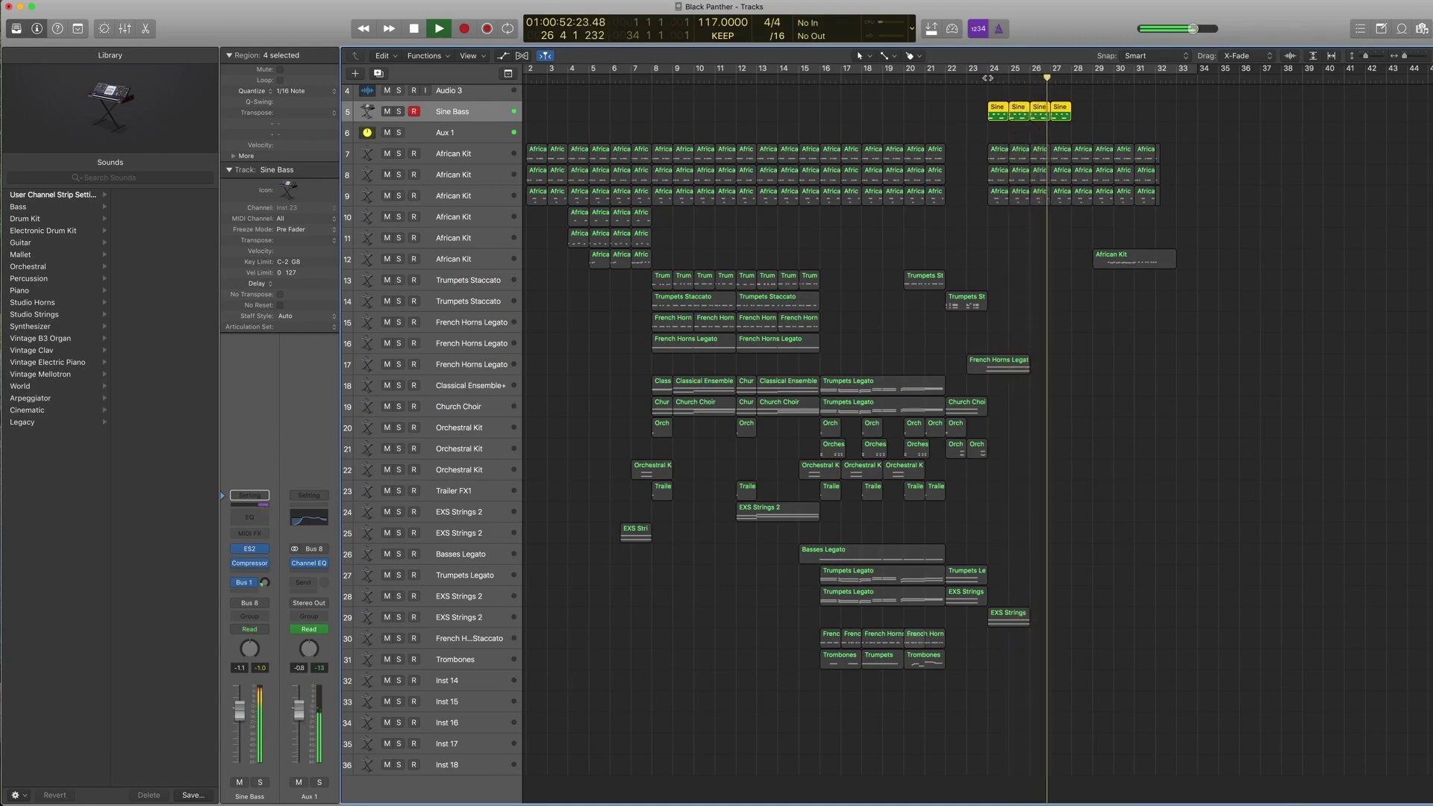
{"action": "key", "text": "space"}
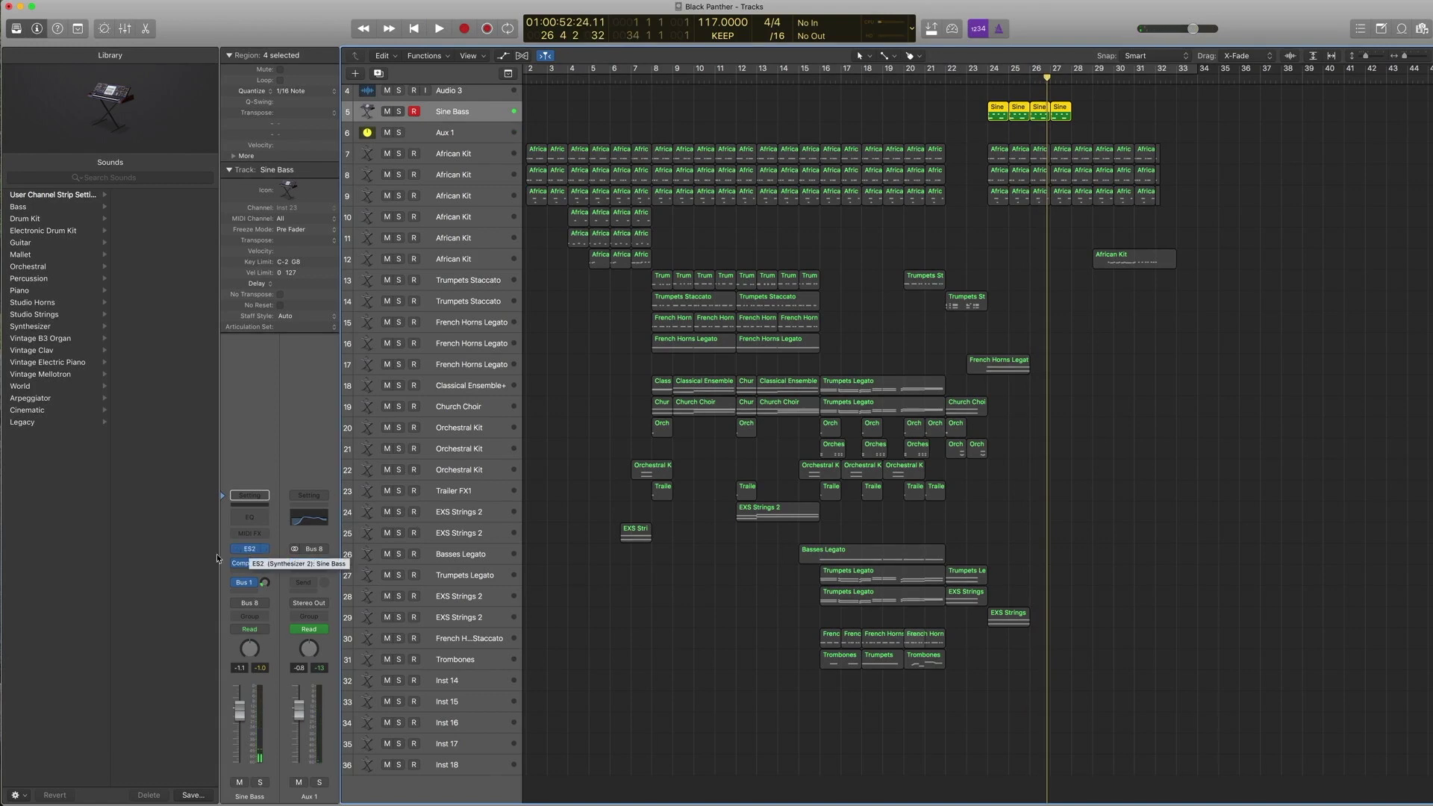
{"action": "left_click", "coordinate": [225, 550]}
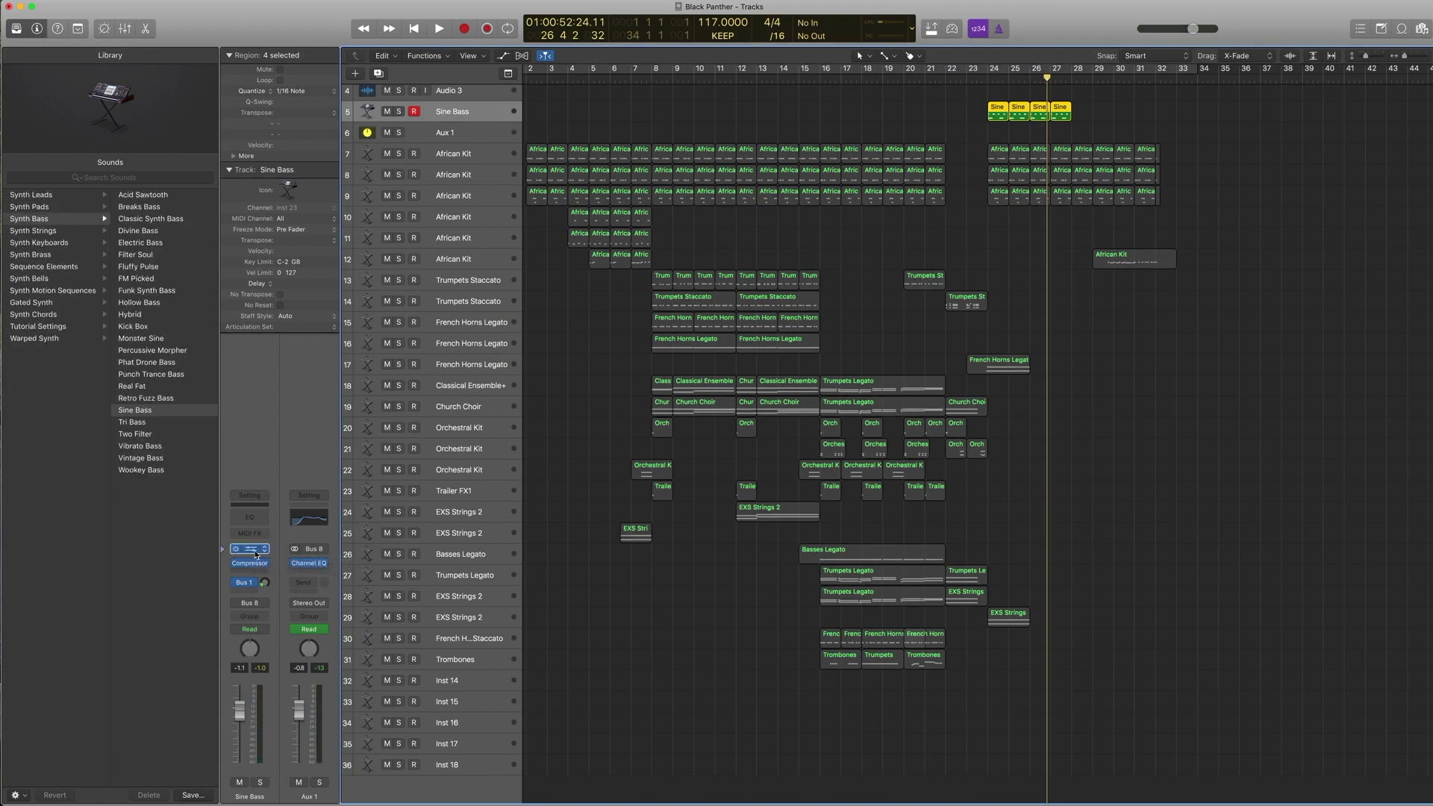
{"action": "left_click", "coordinate": [254, 551]}
{"action": "left_click", "coordinate": [127, 35]}
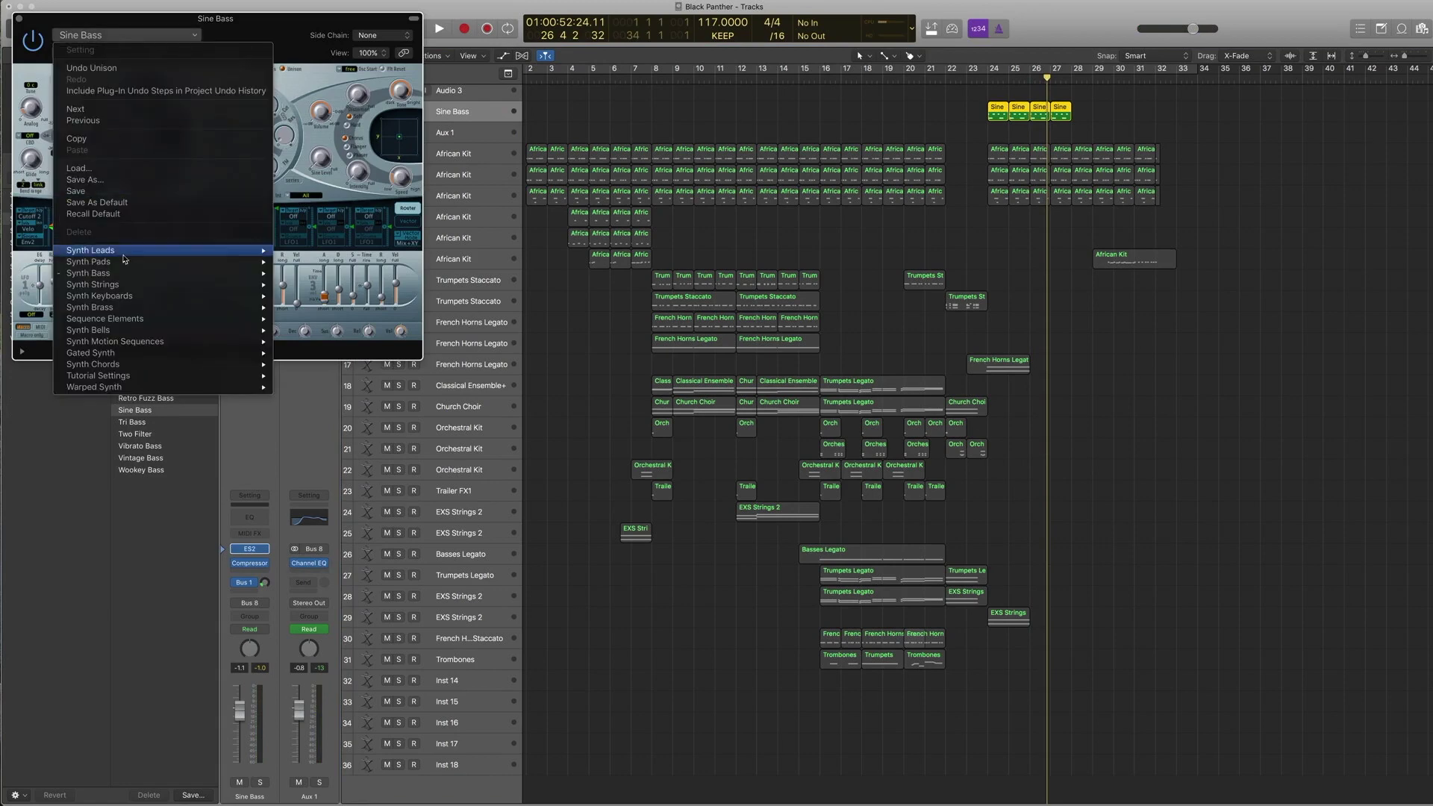
{"action": "mouse_move", "coordinate": [133, 279]}
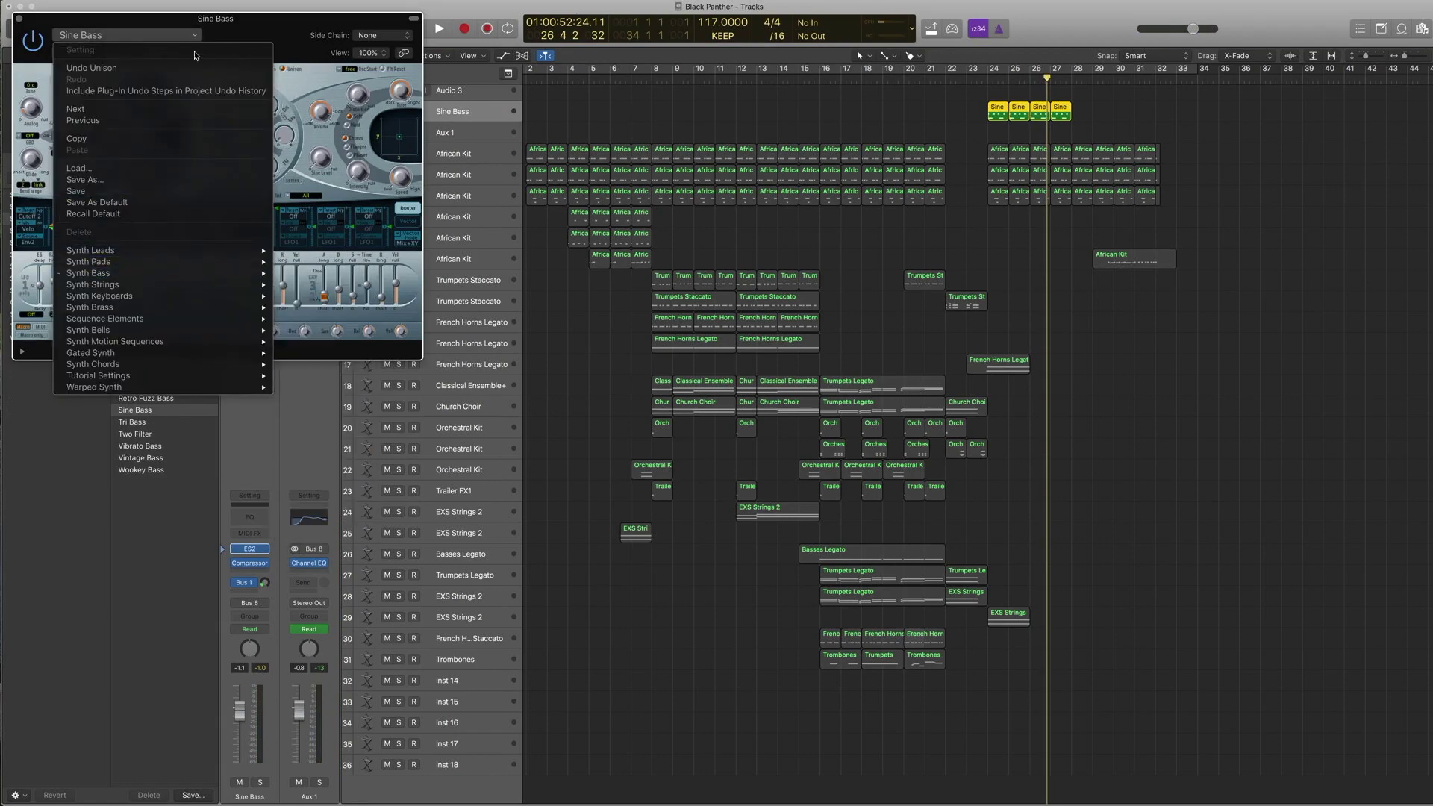
{"action": "left_click", "coordinate": [223, 25]}
{"action": "left_click", "coordinate": [20, 19]}
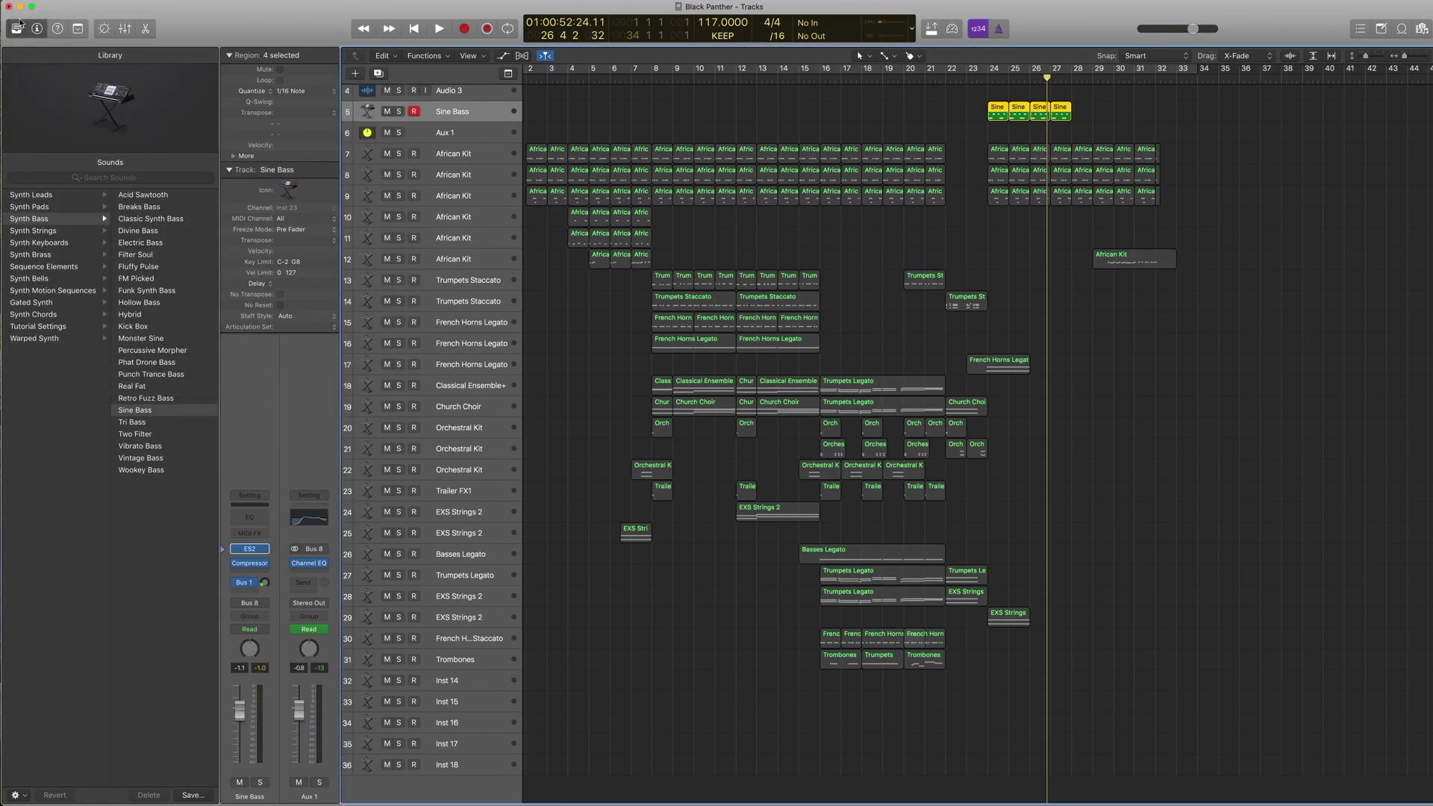
{"action": "left_click", "coordinate": [254, 550]}
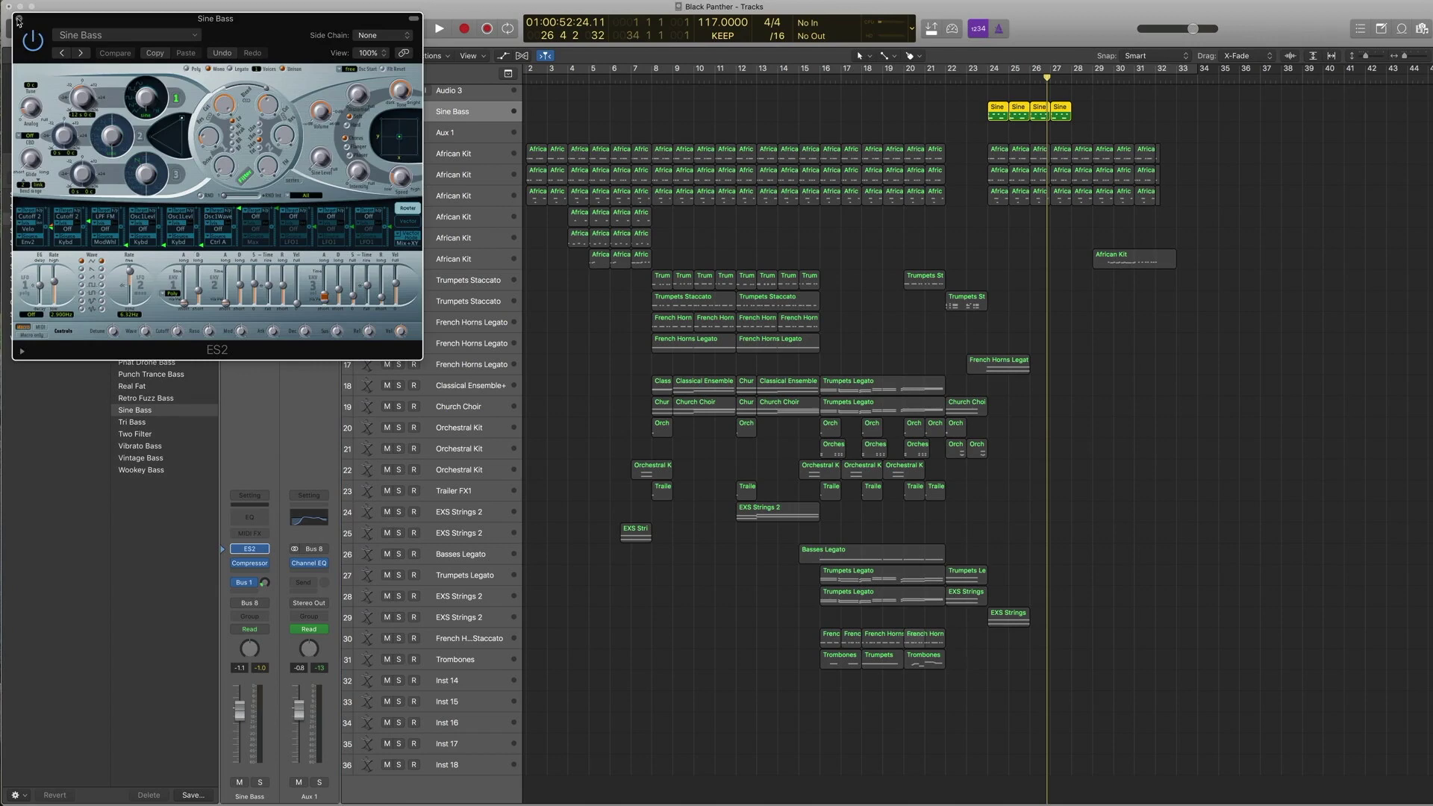
{"action": "left_click", "coordinate": [19, 20]}
{"action": "left_click", "coordinate": [252, 565]}
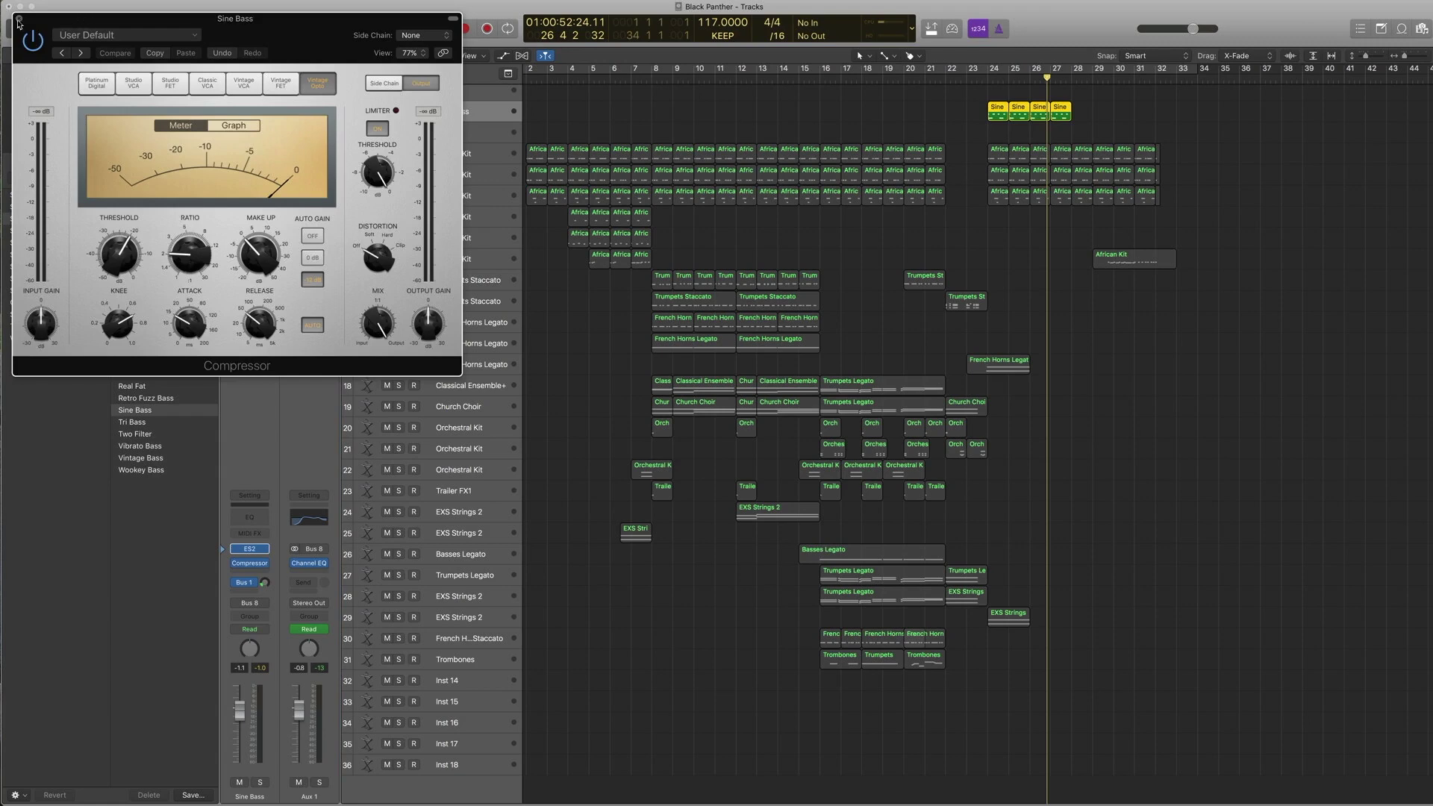
{"action": "key", "text": "super+w"}
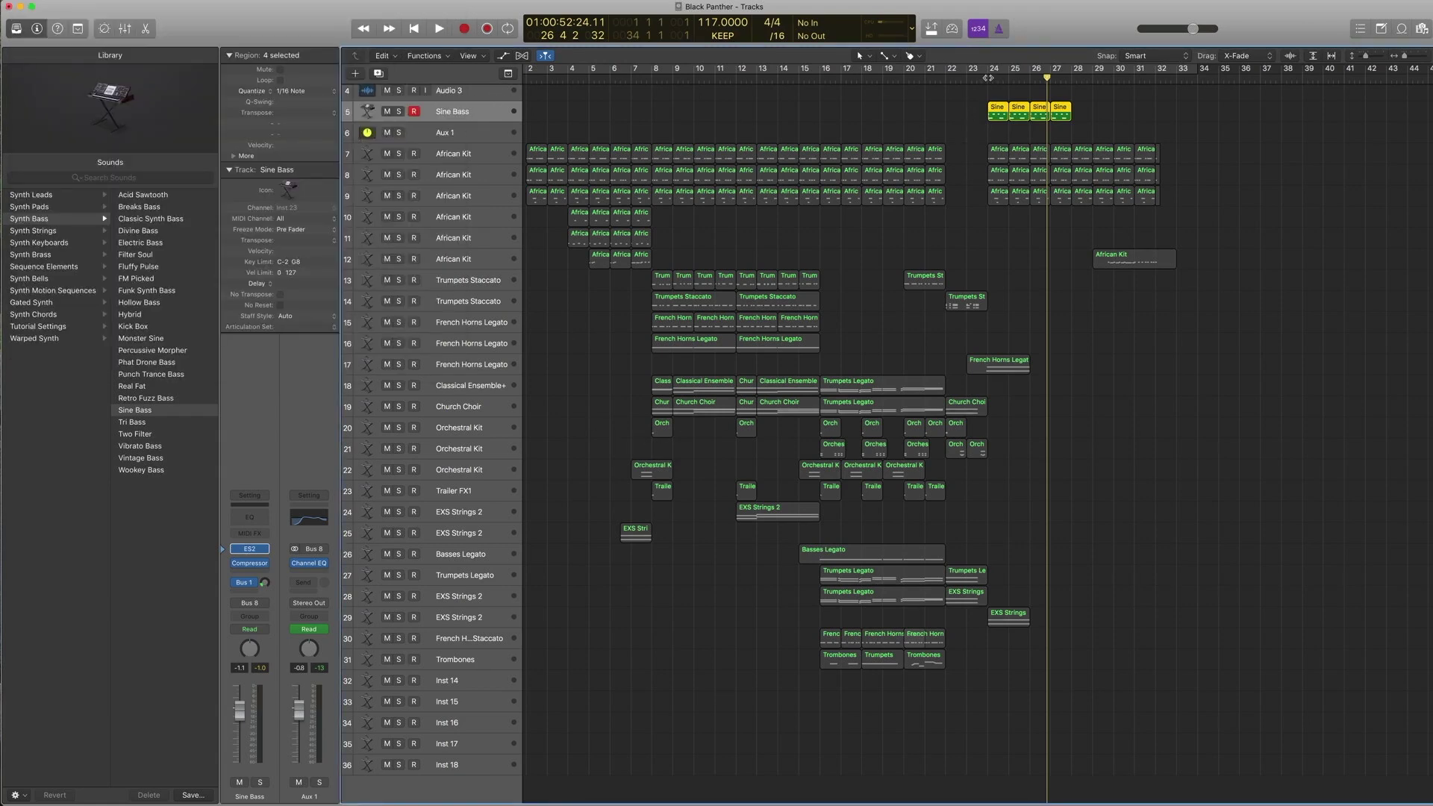
Play the soloed bass with the African Kit regions near bars 24–27, then release the region solo.
{"action": "key", "text": "space"}
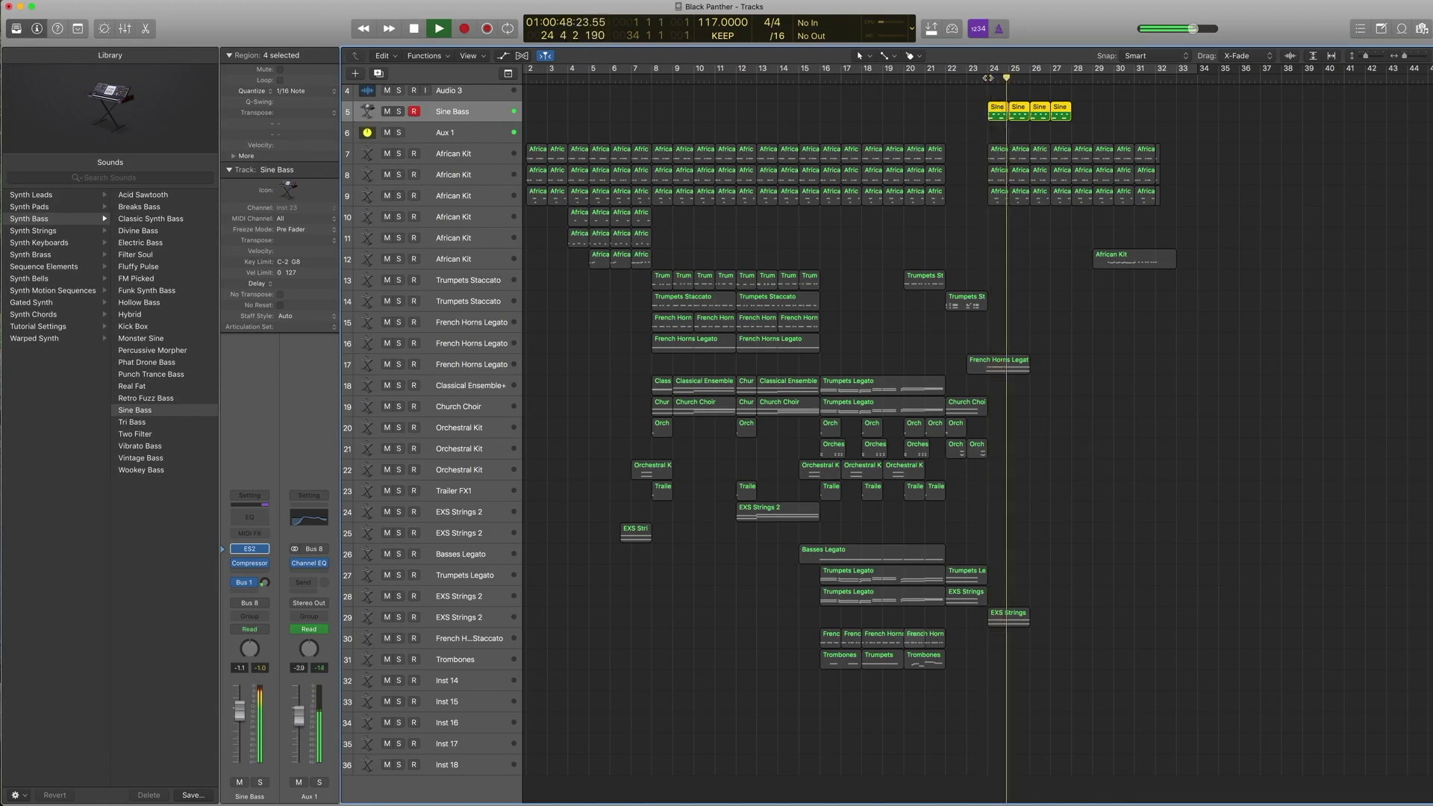
{"action": "key", "text": "space"}
{"action": "left_click_drag", "start_coordinate": [1060, 244], "coordinate": [994, 115]}
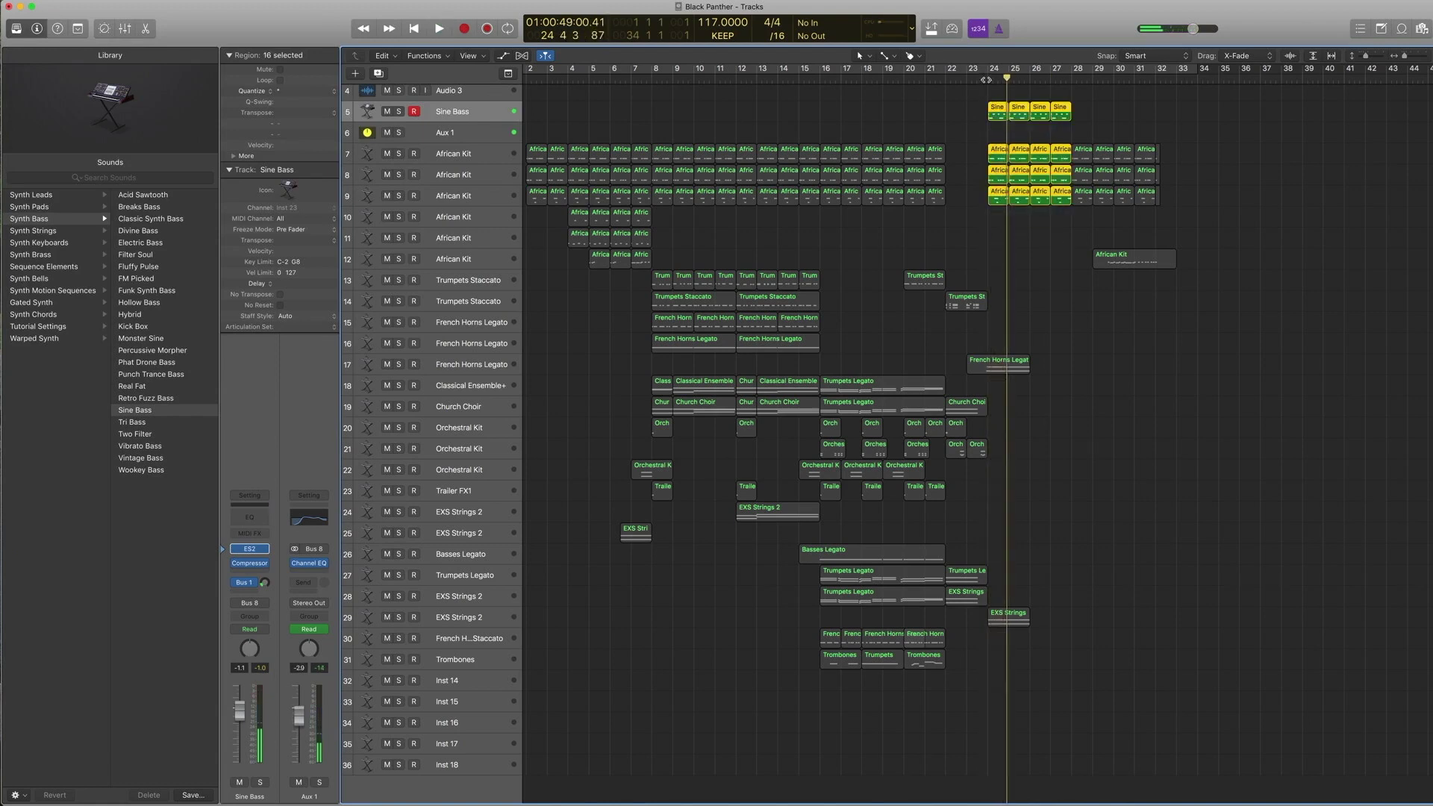
{"action": "key", "text": "space"}
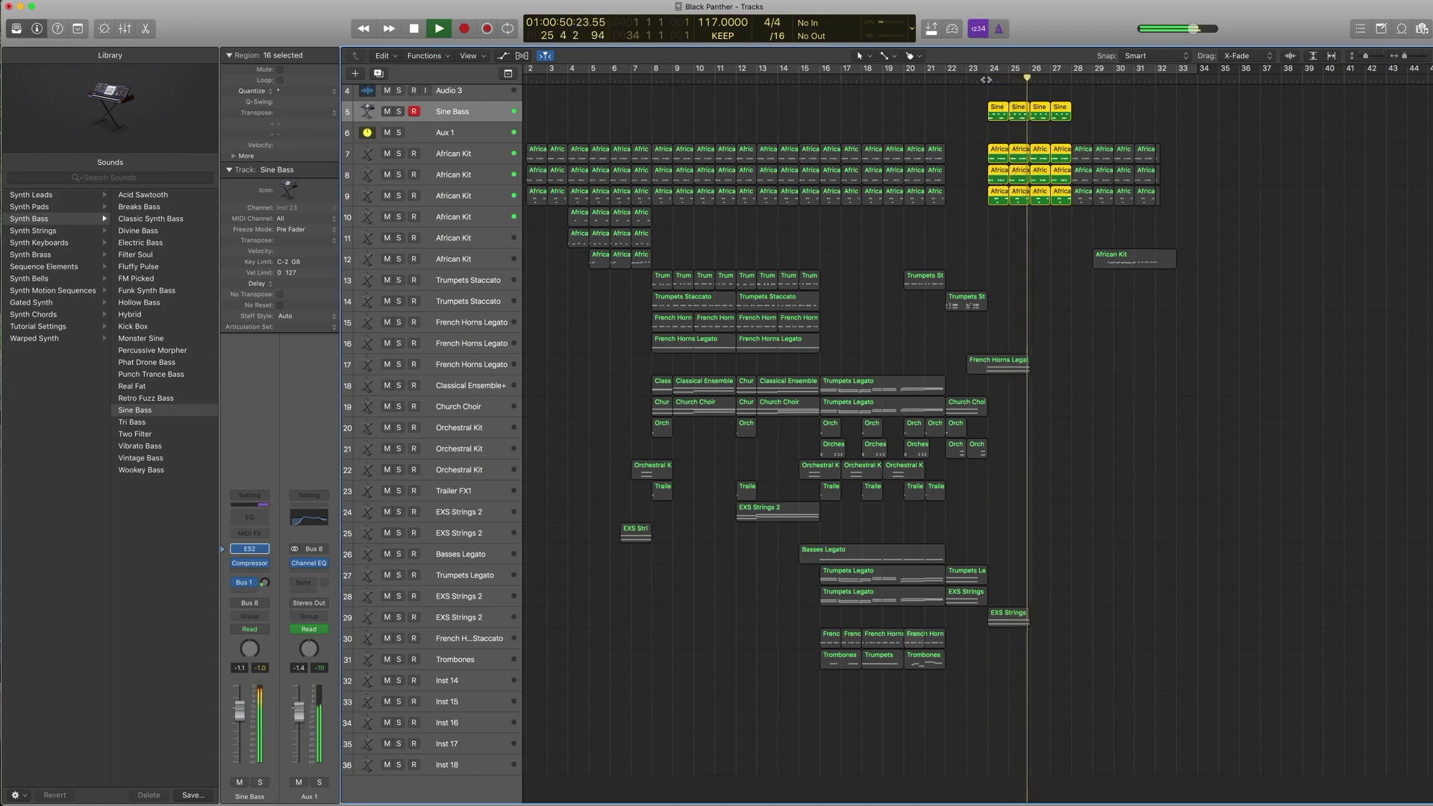
{"action": "key", "text": "space"}
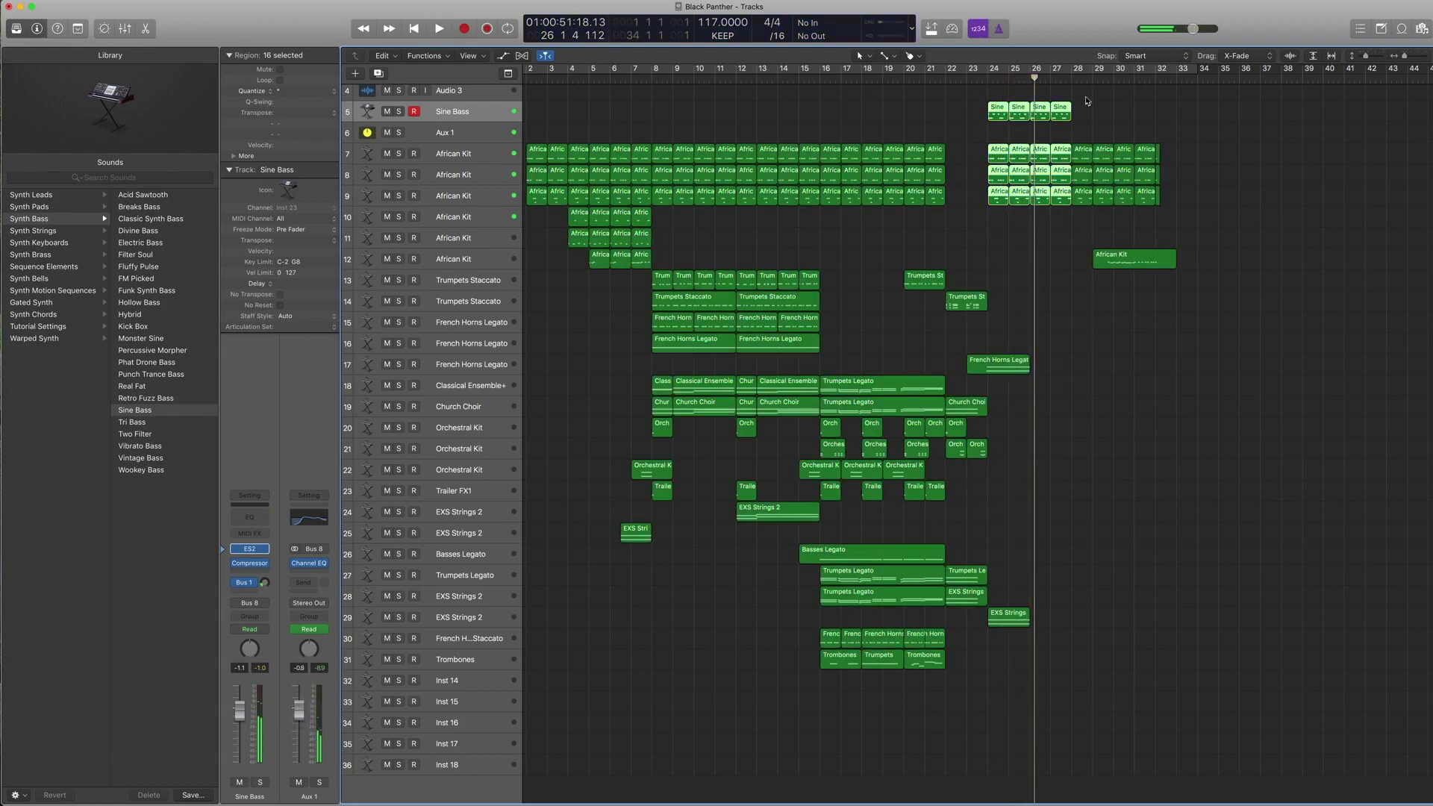
Play the full mix from near bar 27, stop, and select the Aux 1 track.
{"action": "left_click", "coordinate": [1052, 78]}
{"action": "key", "text": "space"}
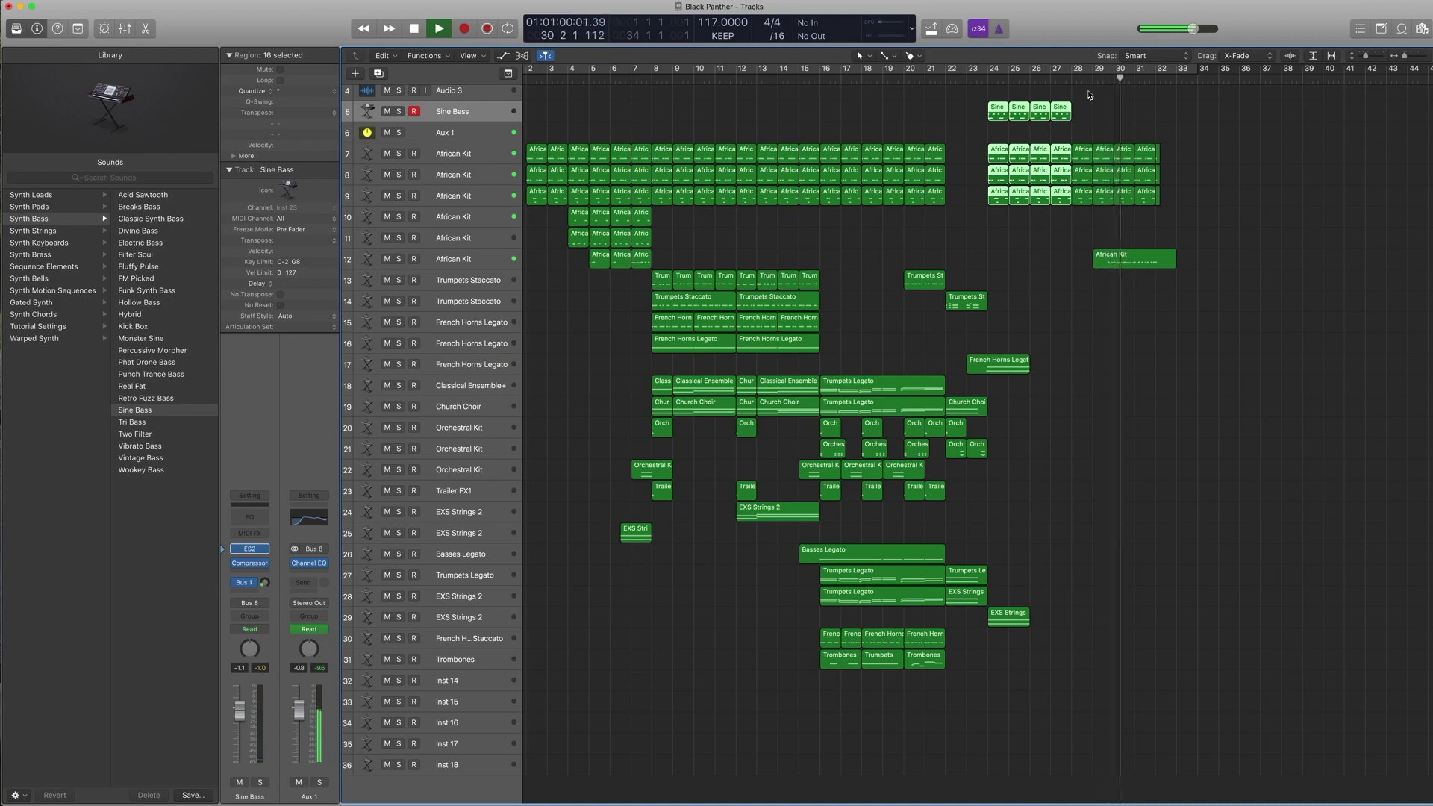
{"action": "key", "text": "space"}
{"action": "left_click", "coordinate": [480, 140]}
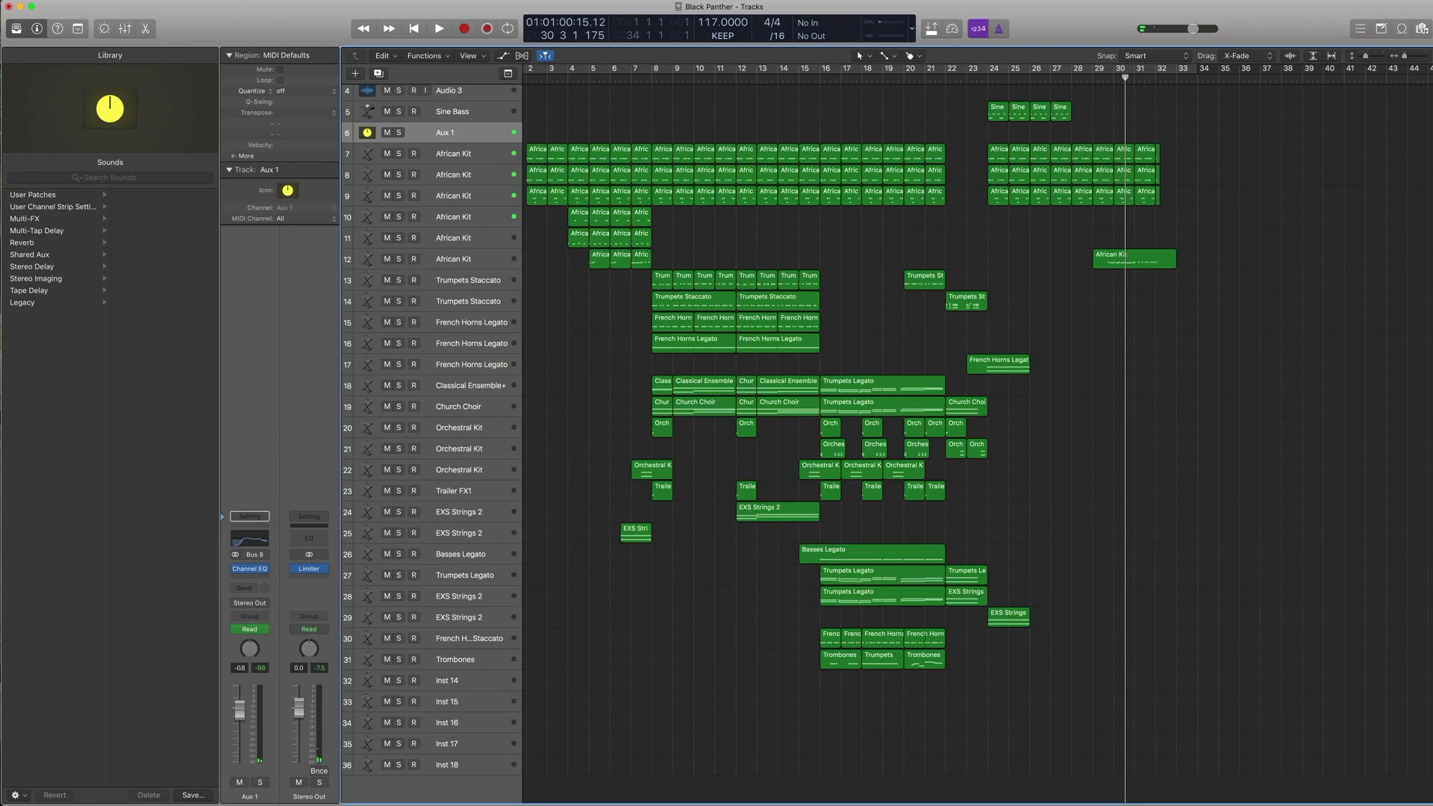
{"action": "key", "text": "super+2"}
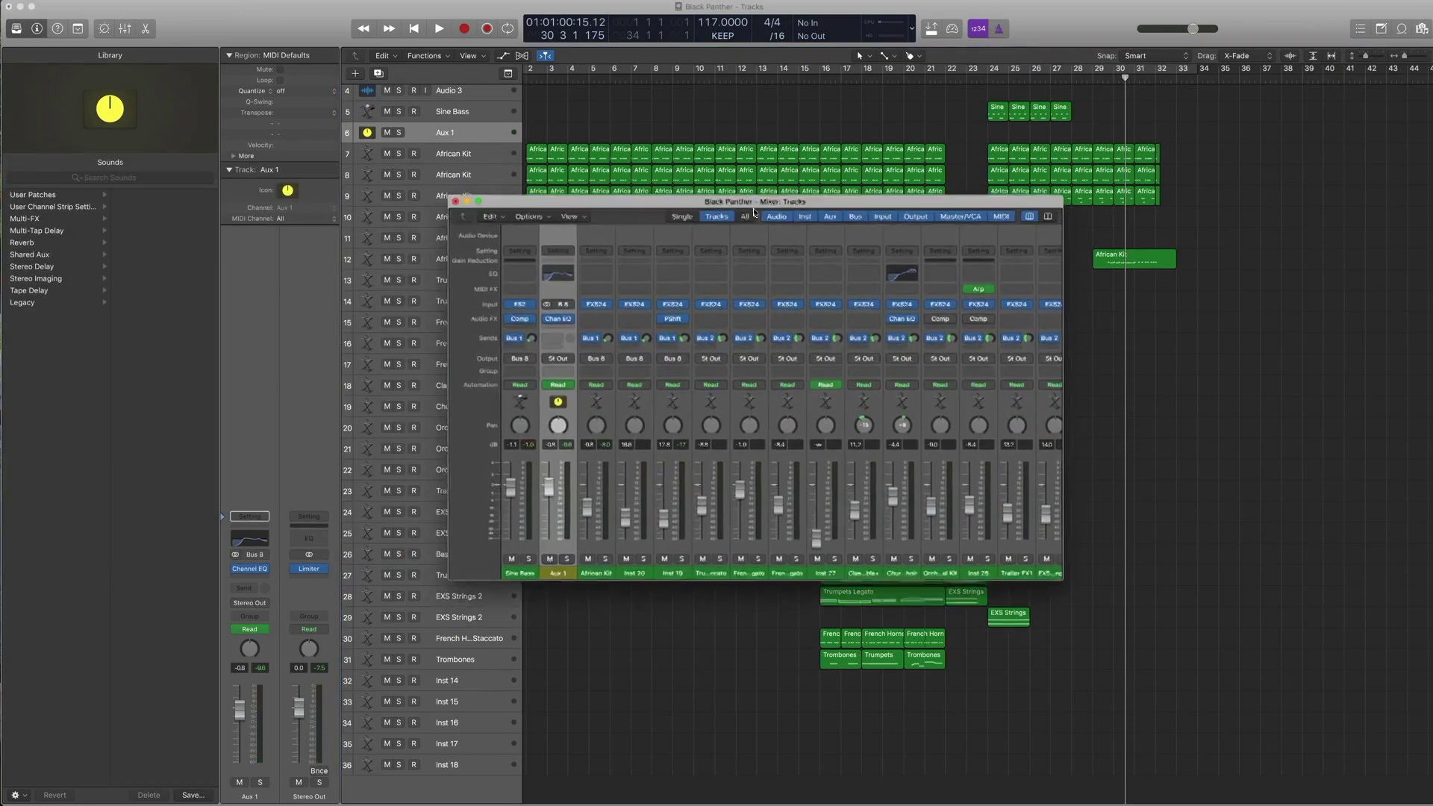
{"action": "left_click_drag", "start_coordinate": [748, 195], "coordinate": [0, 158]}
{"action": "key", "text": "super+2"}
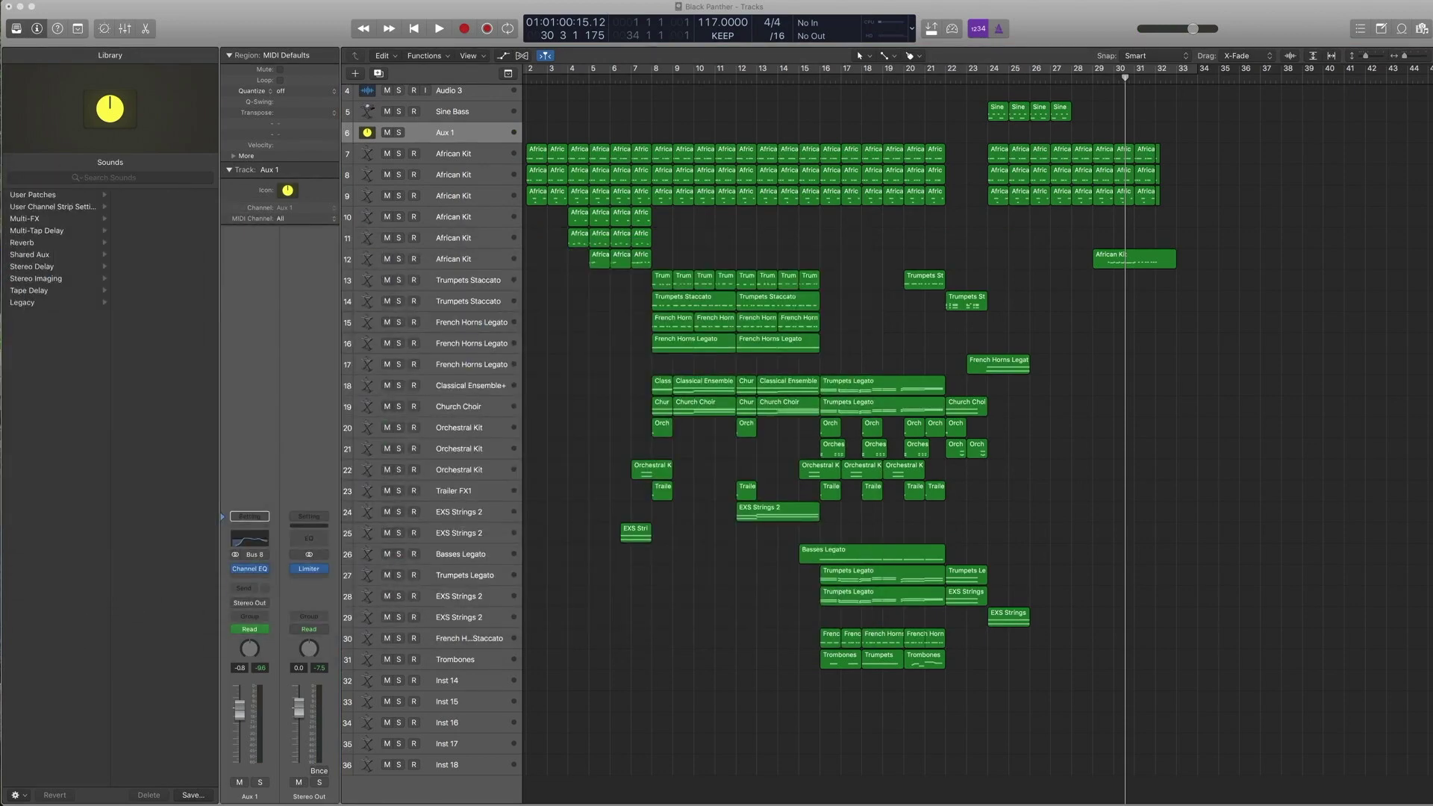
{"action": "key", "text": "super+2"}
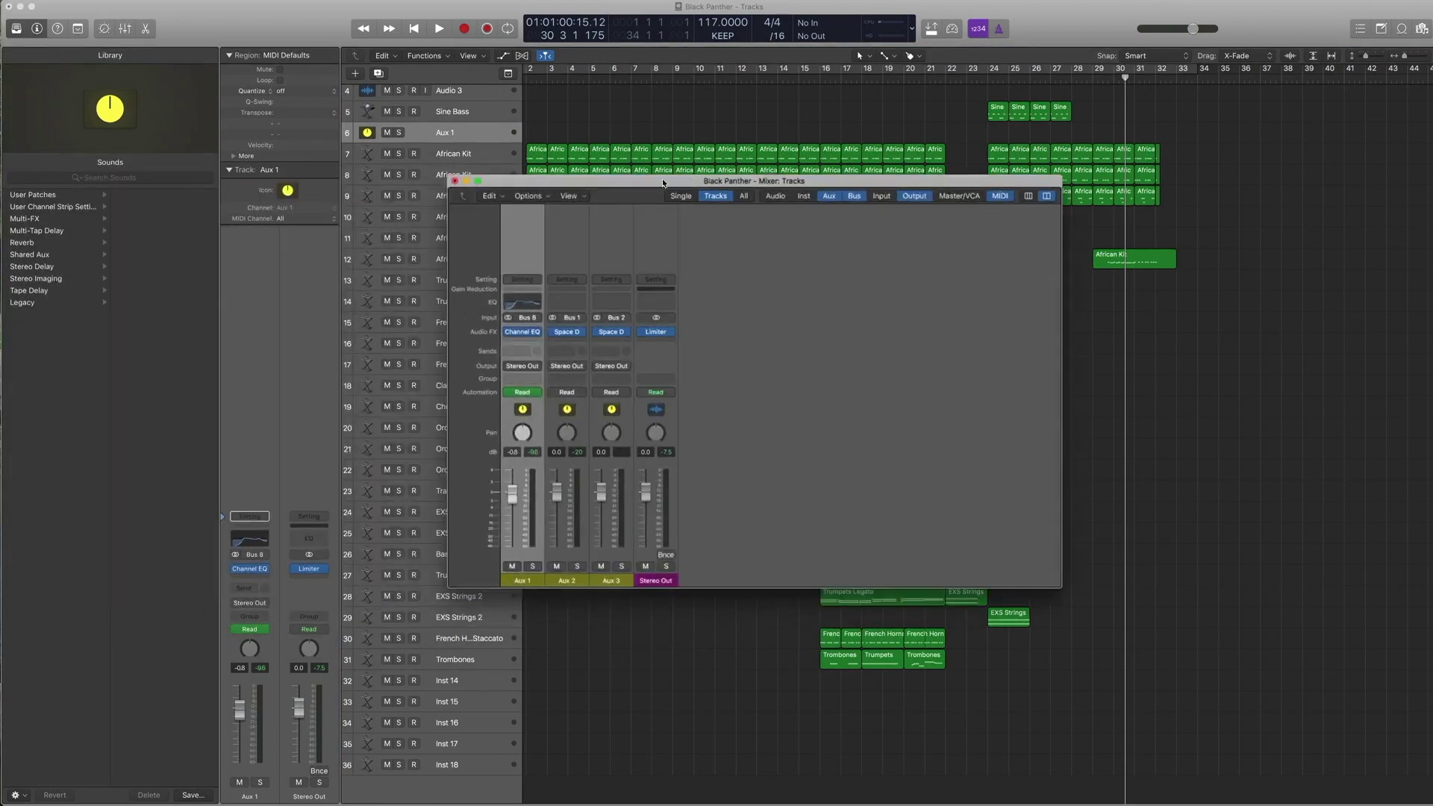
{"action": "left_click_drag", "start_coordinate": [661, 179], "coordinate": [1030, 367]}
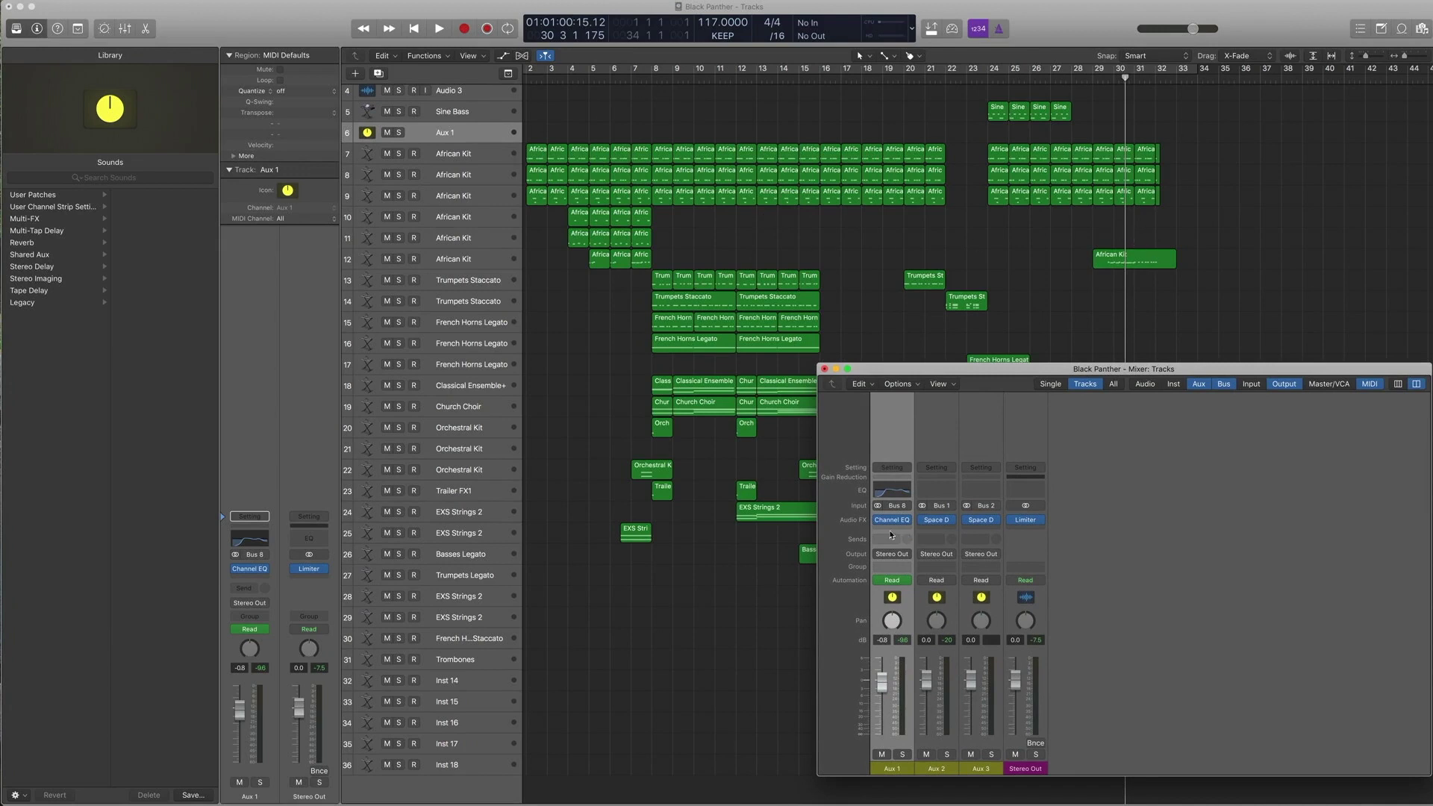
{"action": "right_click", "coordinate": [892, 449]}
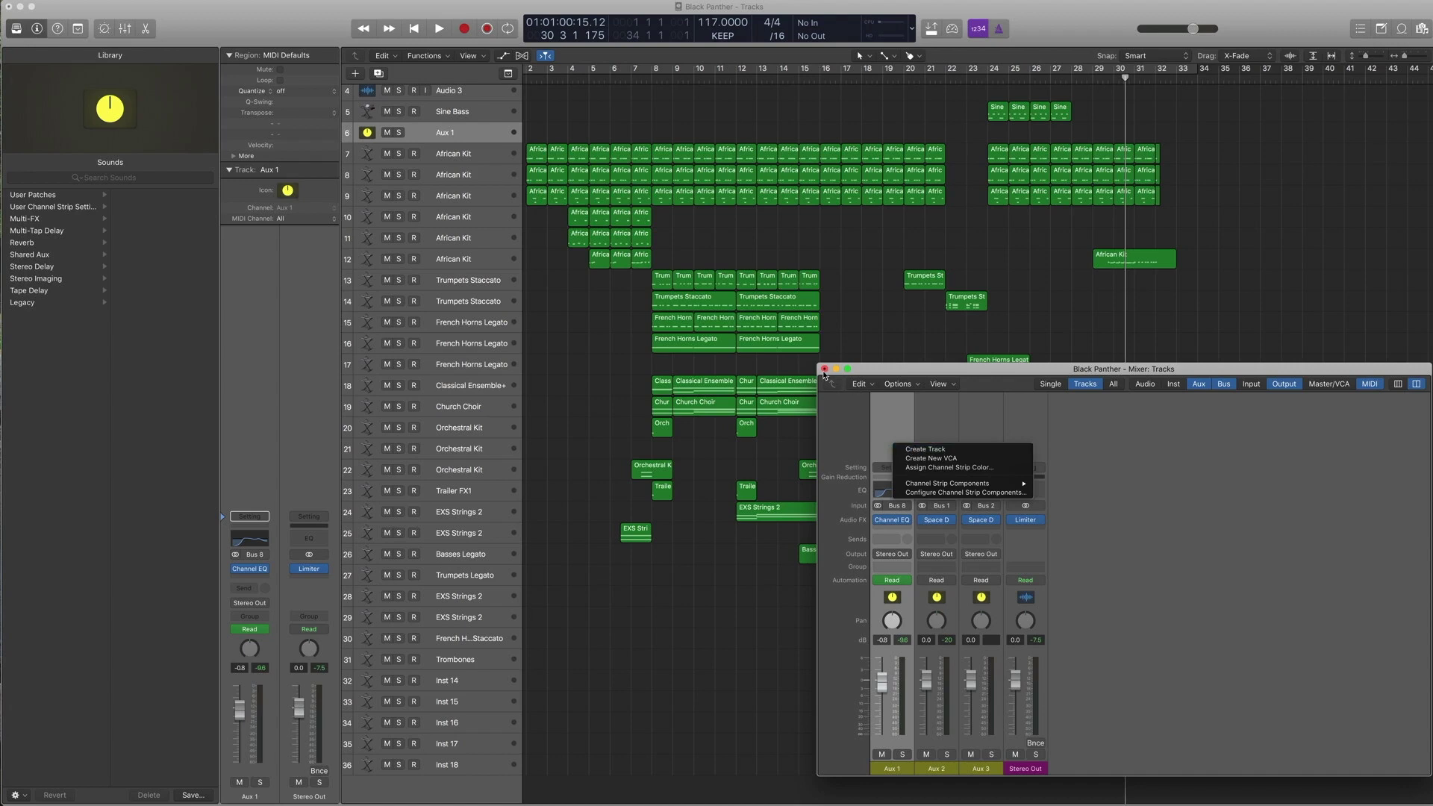
{"action": "key", "text": "Escape"}
{"action": "key", "text": "super+w"}
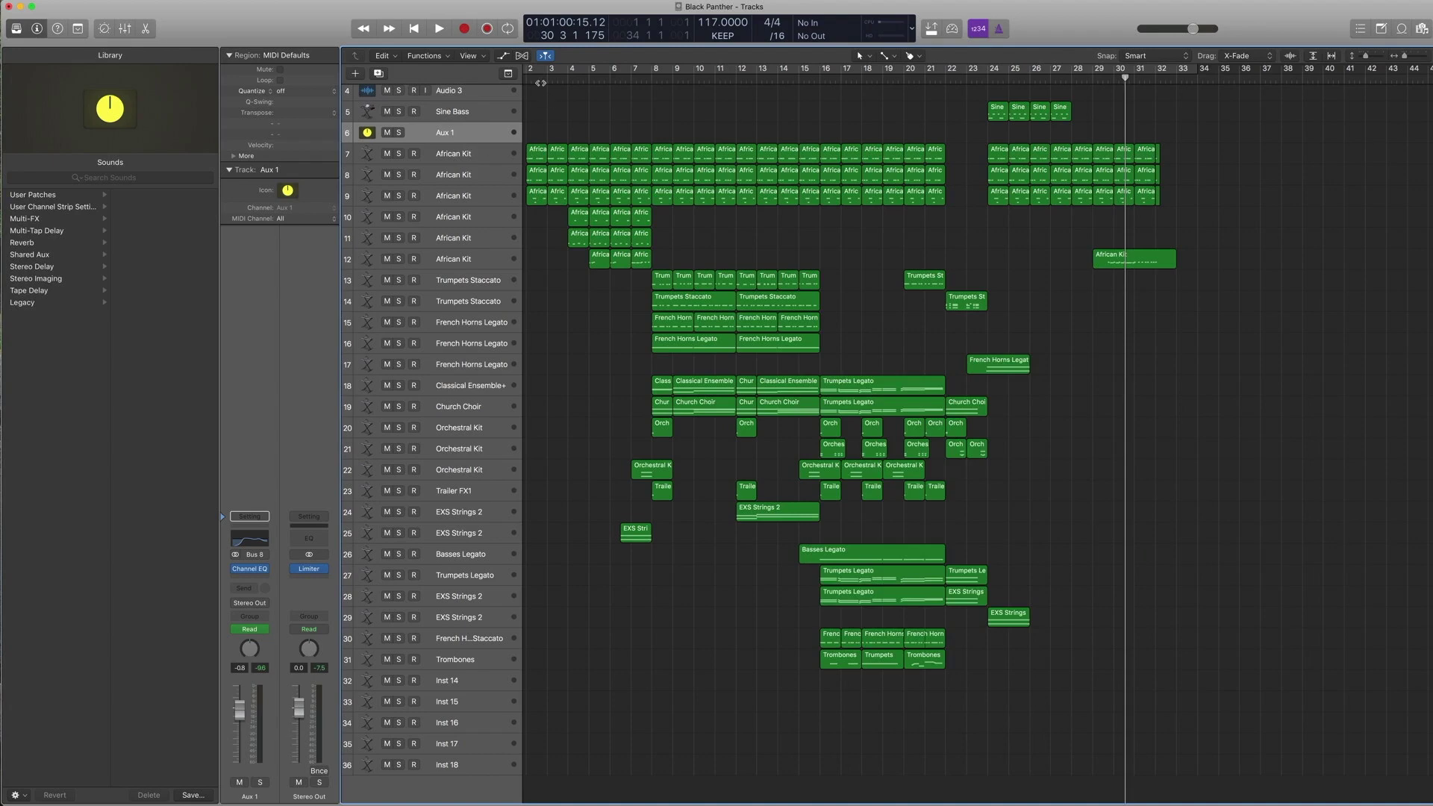
{"action": "scroll", "coordinate": [976, 433], "scroll_direction": "left", "scroll_amount": 2}
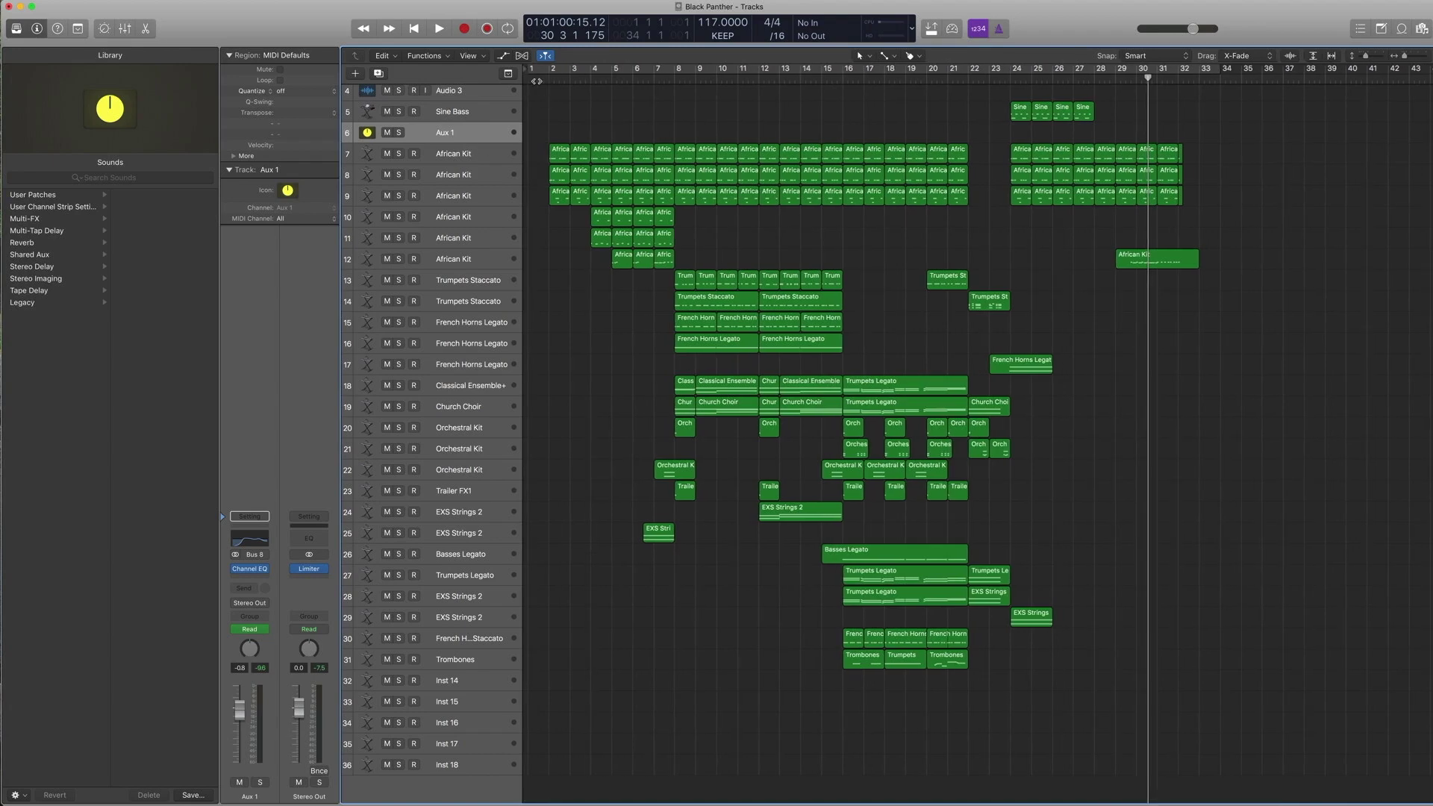
{"action": "key", "text": "a"}
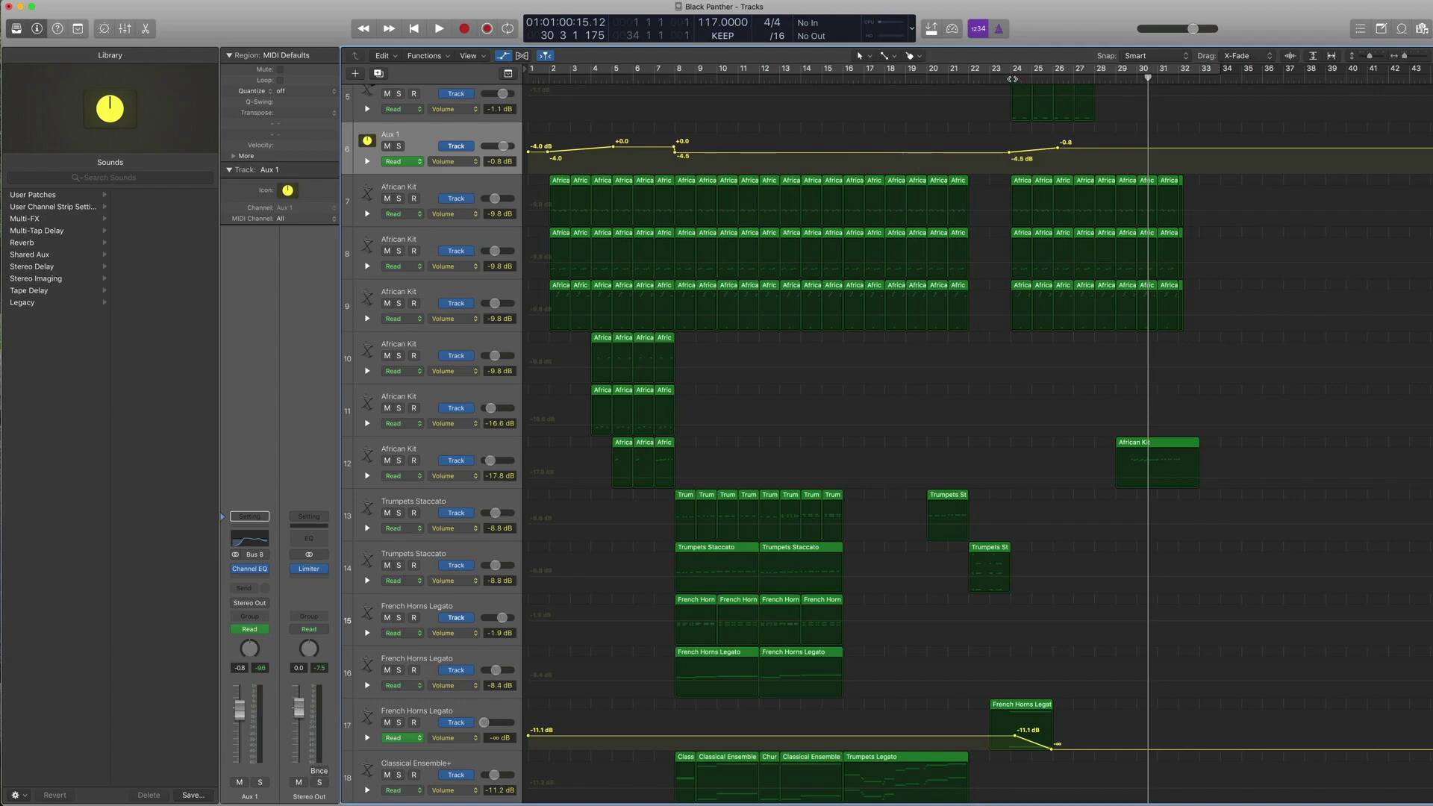
{"action": "key", "text": "a"}
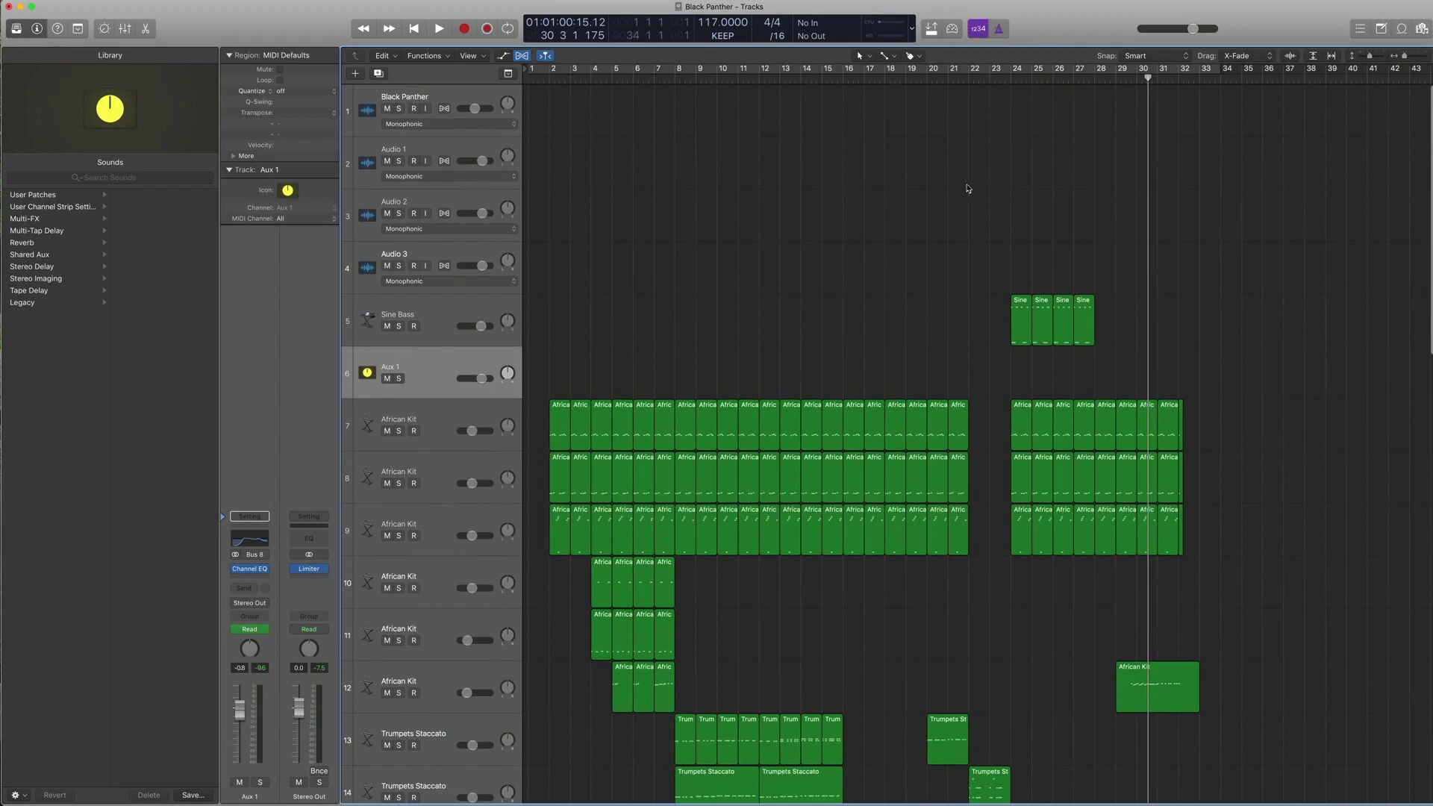
{"action": "key", "text": "super+Up"}
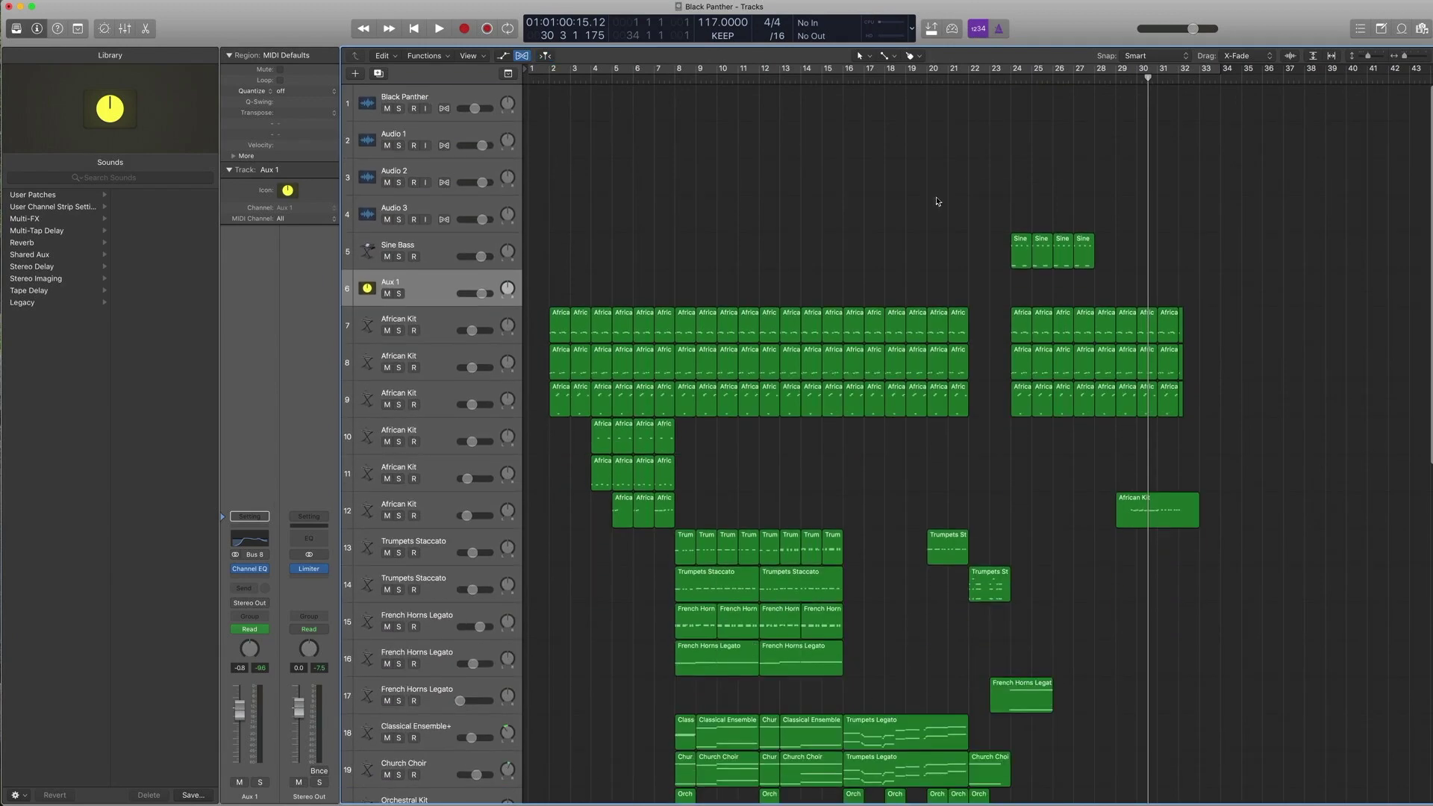
{"action": "key", "text": "super+Up"}
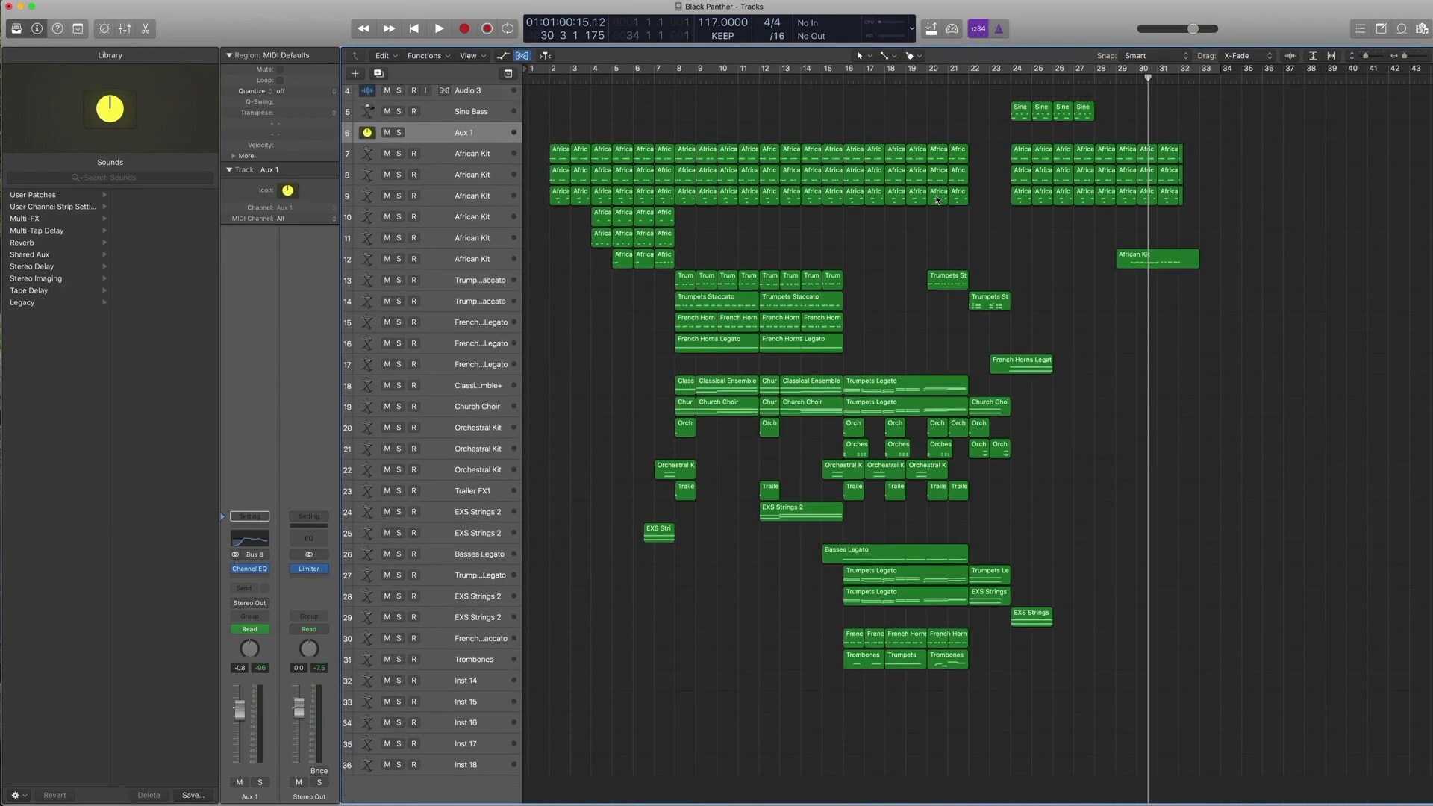